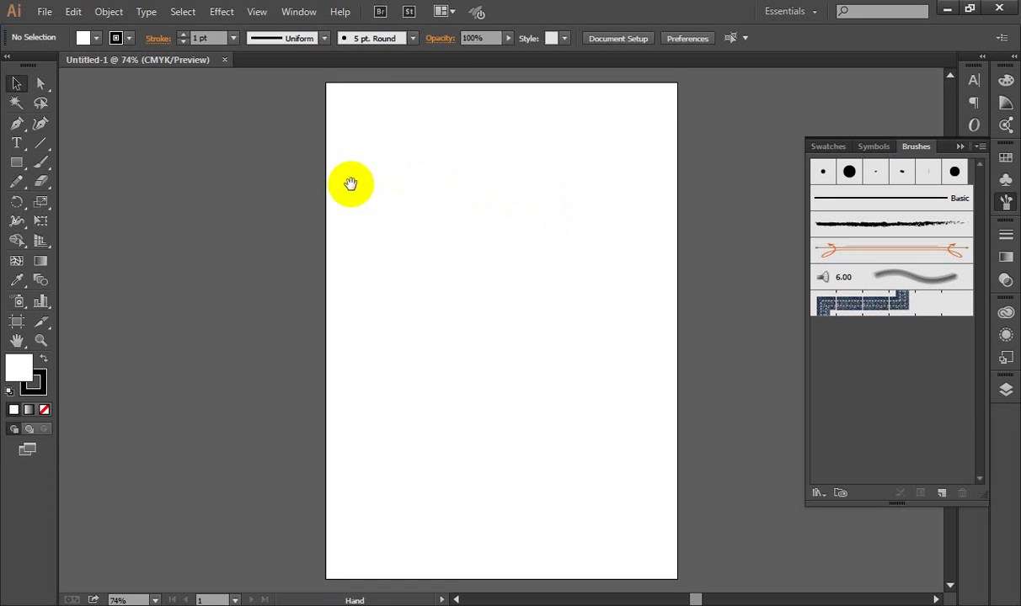
- Pan around the blank Untitled-1 page and view it at 100% zoom
mouse_move(483, 201)
mouse_down()
mouse_move(482, 221)
mouse_move(408, 205)
mouse_move(476, 207)
mouse_up()
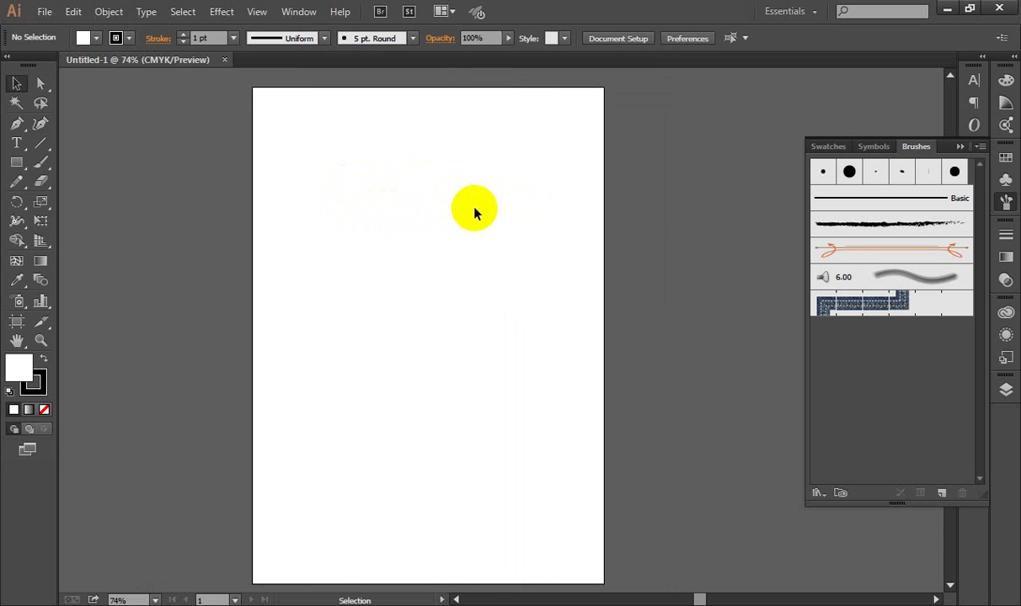
key(ctrl+1)
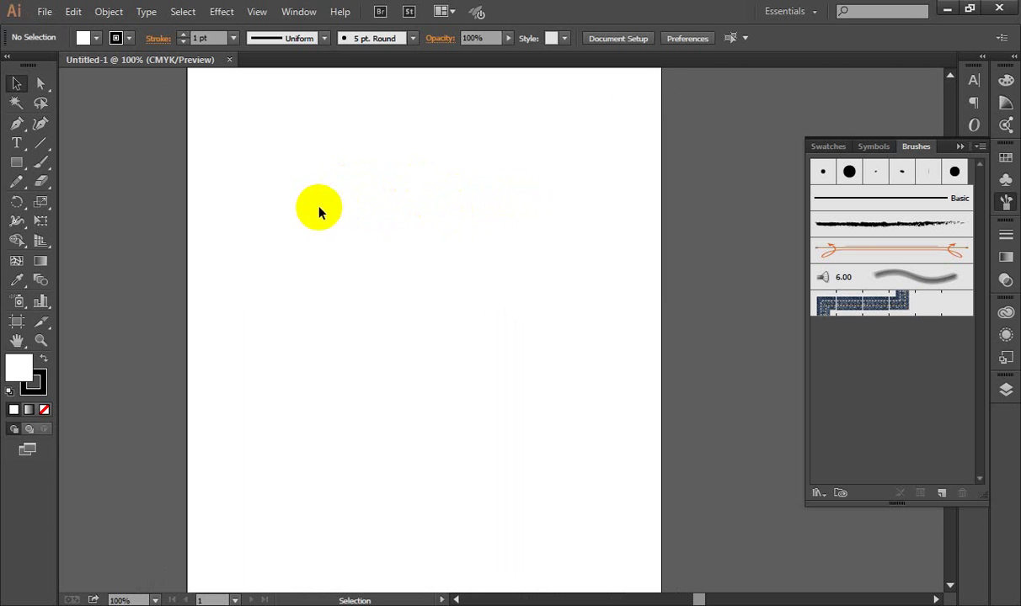
drag(349, 185, 329, 194)
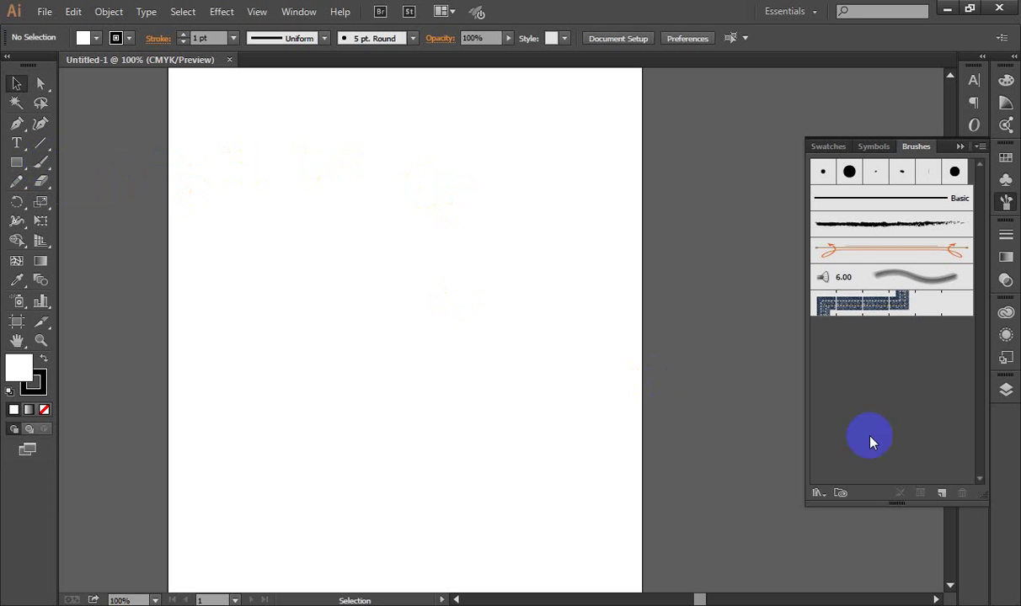
- Float the Brushes panel on its own and create a new Calligraphic Brush
drag(917, 148, 709, 95)
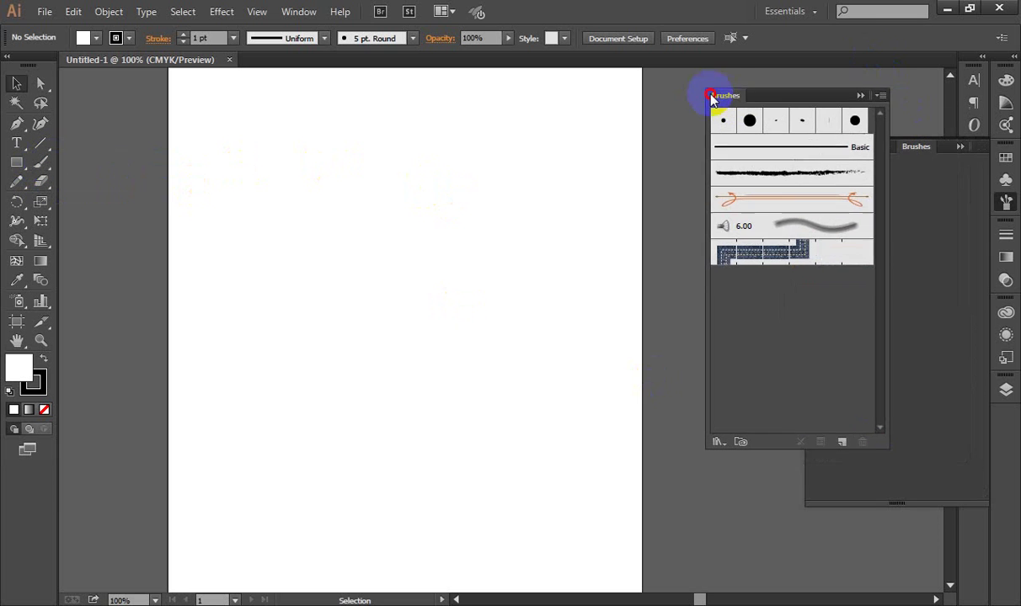
drag(934, 162, 960, 144)
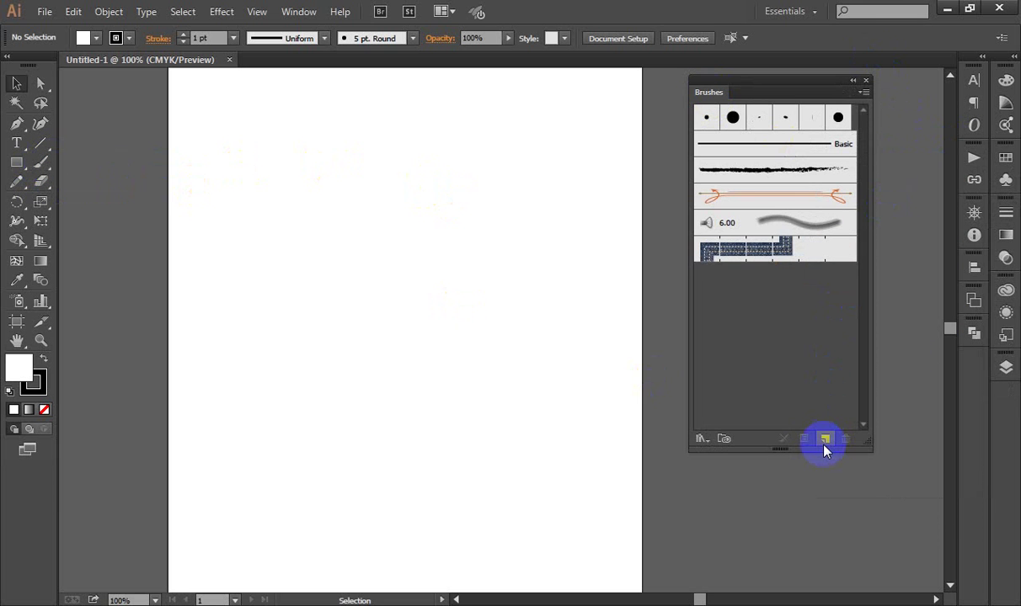
click(825, 441)
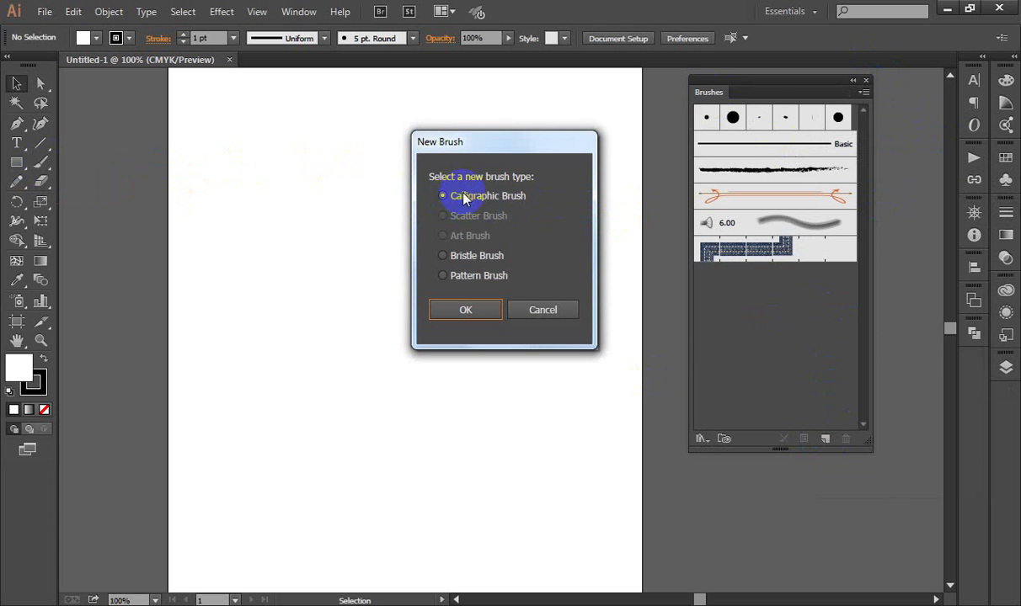
drag(526, 143, 431, 160)
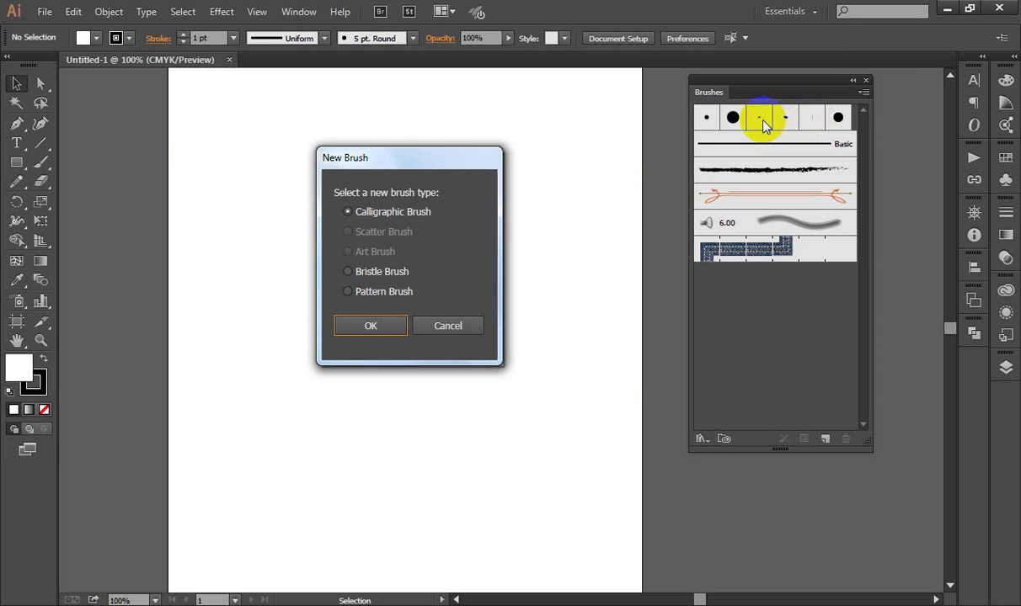
click(388, 328)
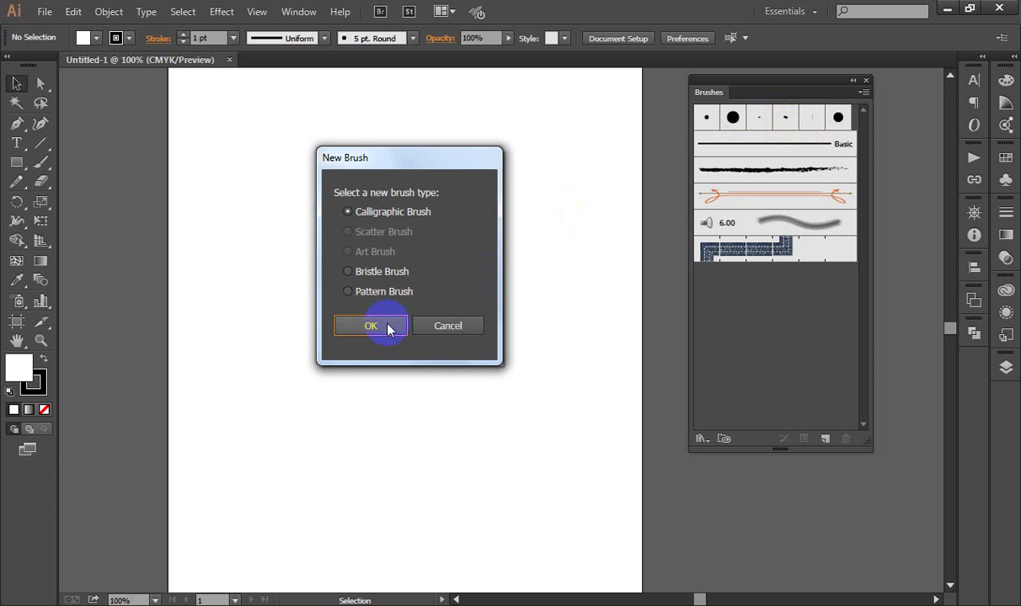
click(388, 328)
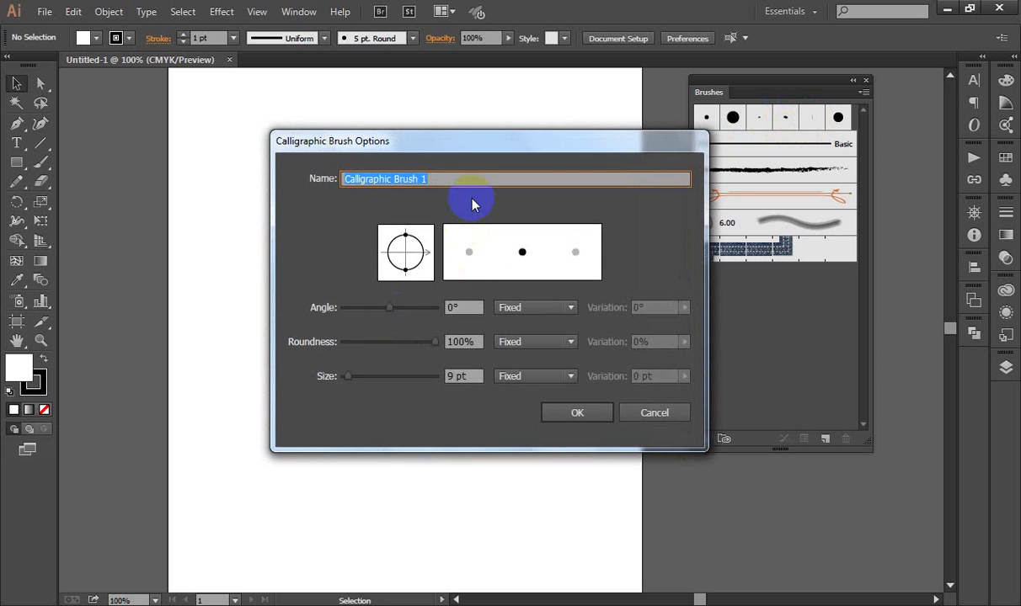
- Name the new calligraphic brush 'Text' and give it a 30 pt size
text(Text)
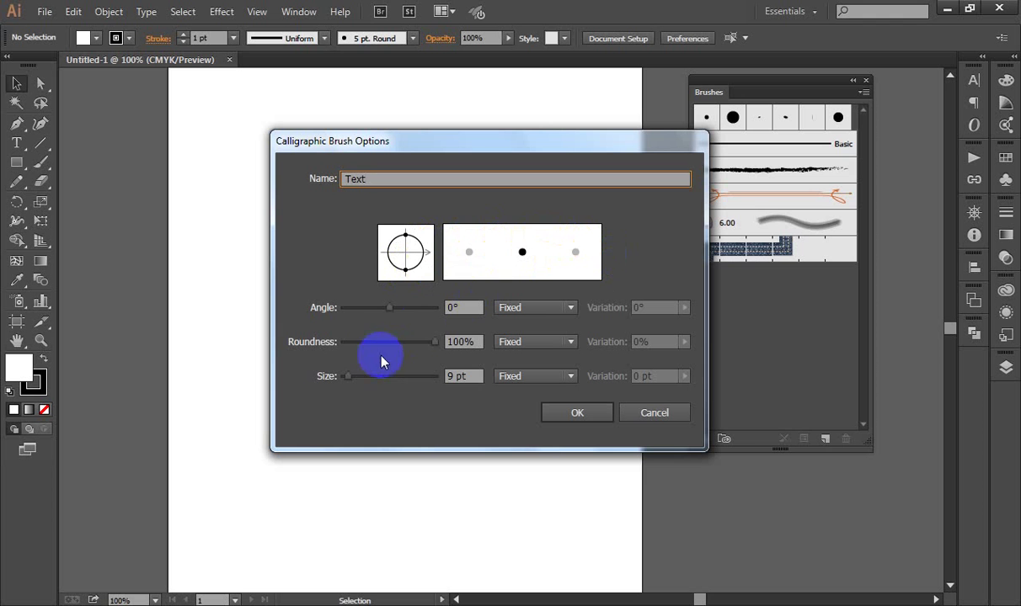
drag(349, 378, 361, 378)
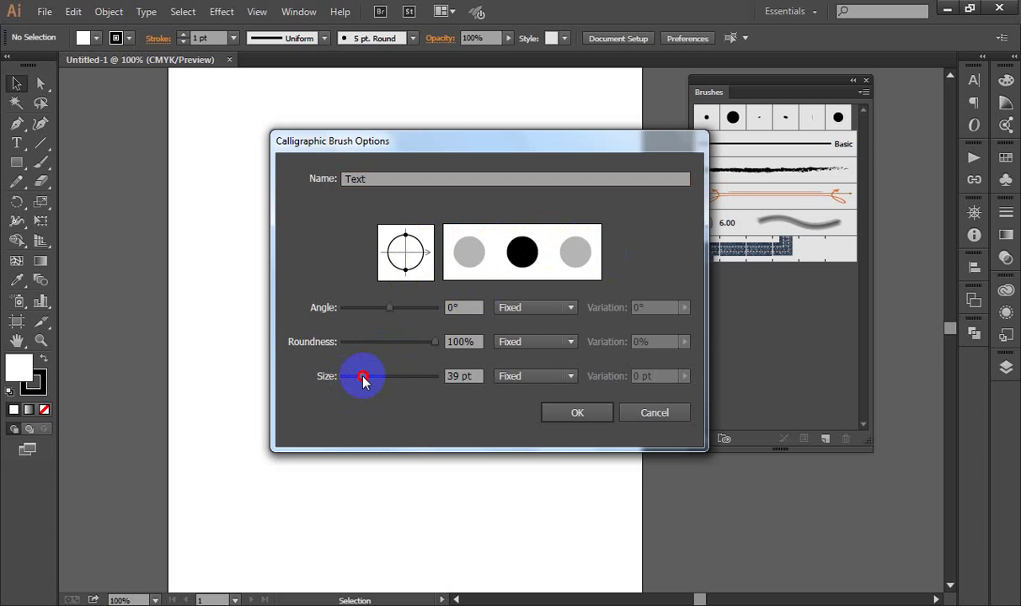
click(471, 375)
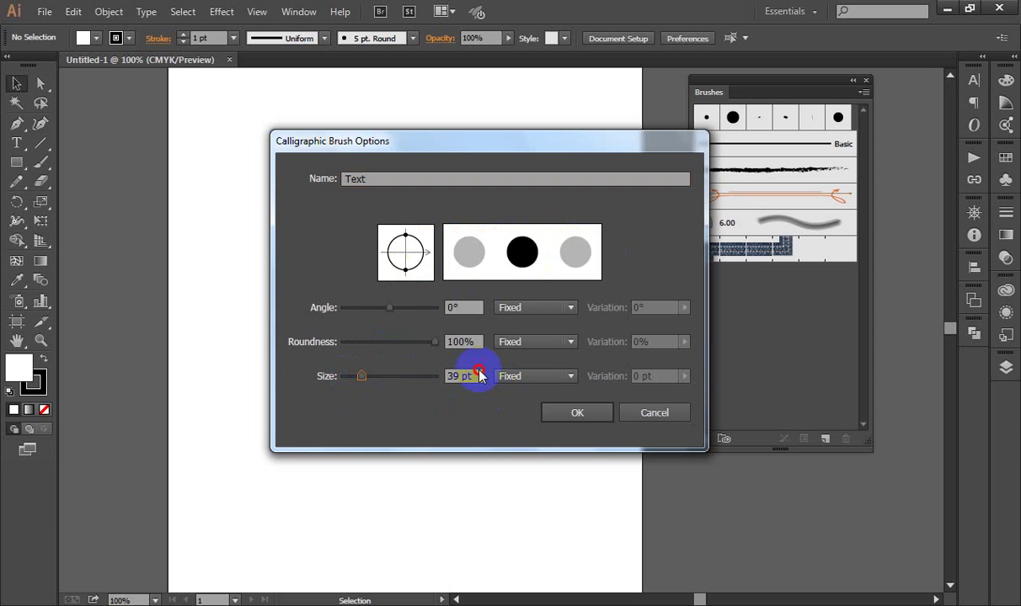
text(3)
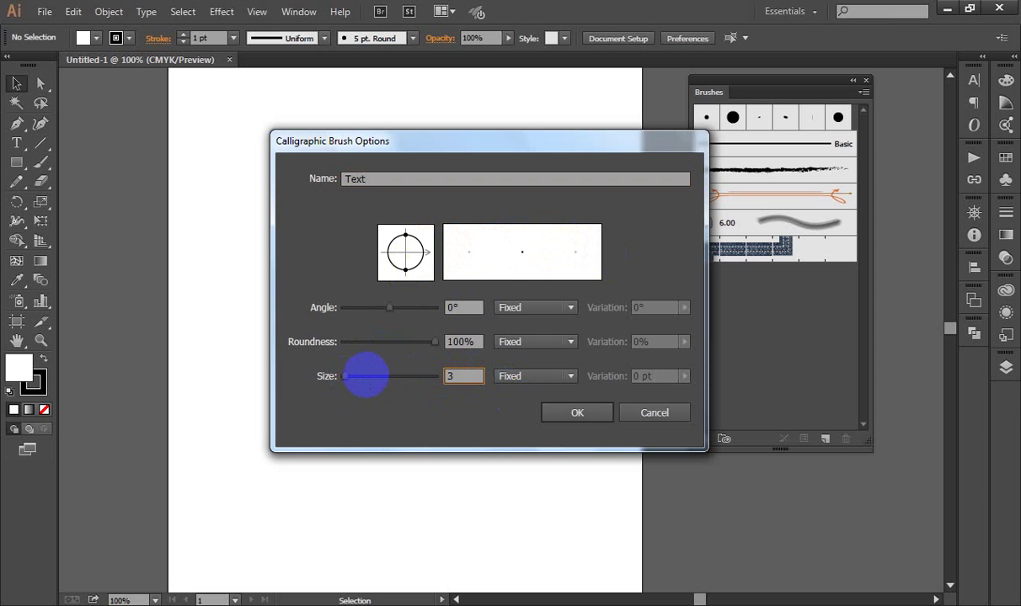
text(0)
double_click(455, 375)
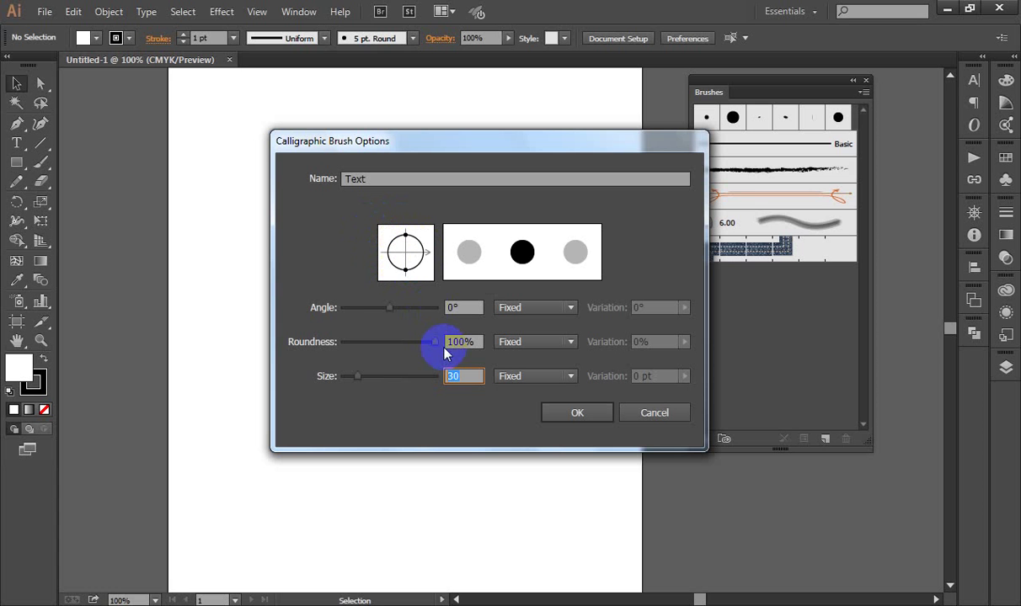
- Shape the brush tip to 14% roundness at a 60° angle
drag(434, 342, 387, 342)
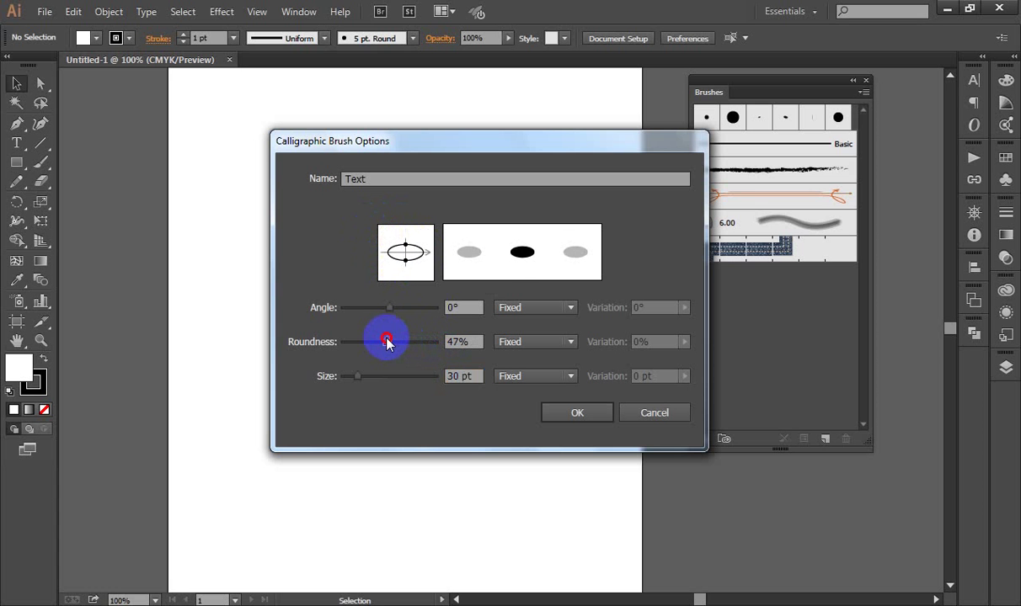
click(404, 260)
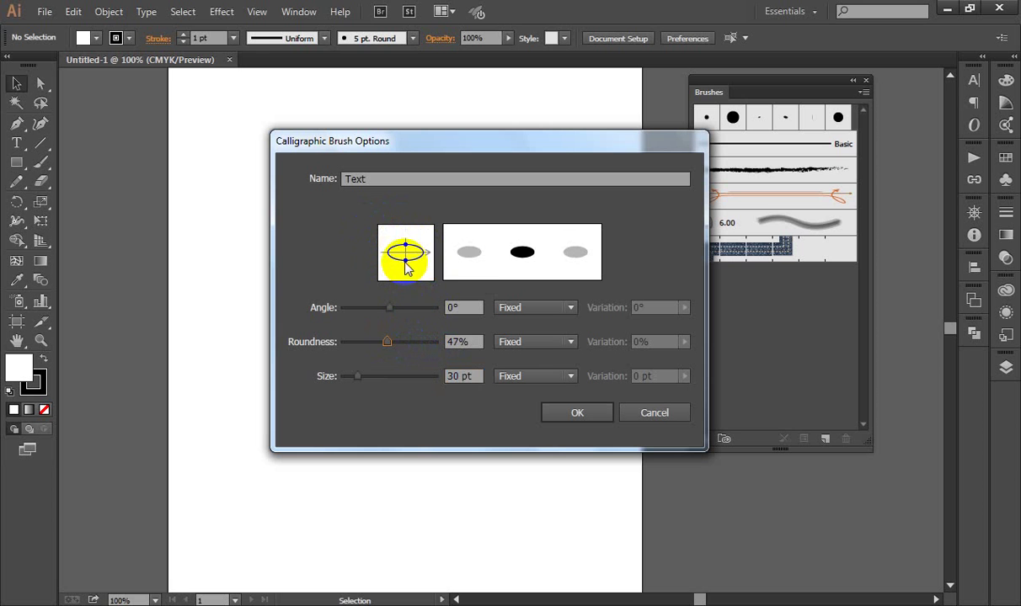
drag(404, 261, 408, 260)
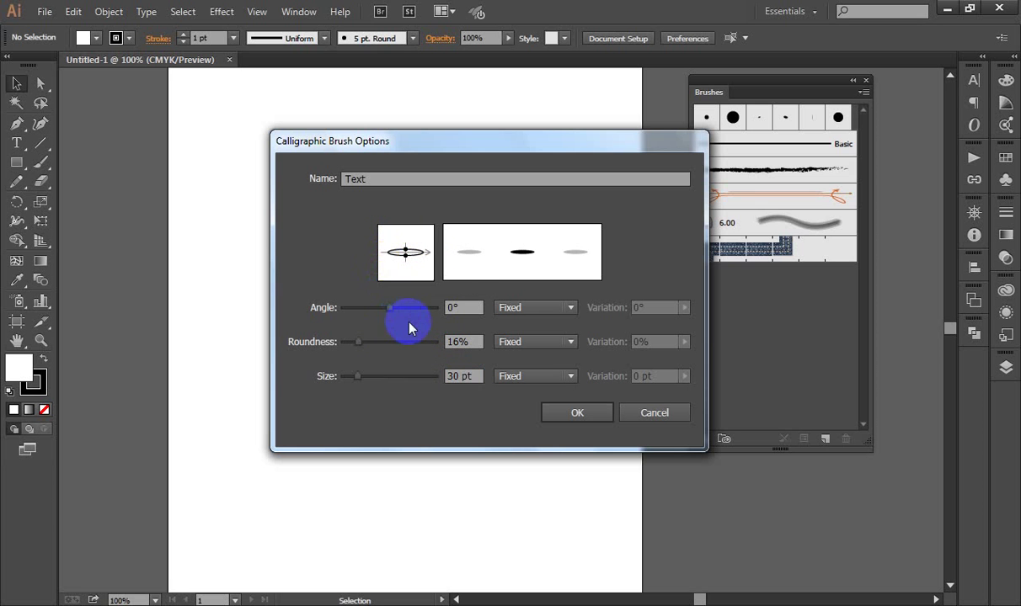
drag(389, 309, 406, 310)
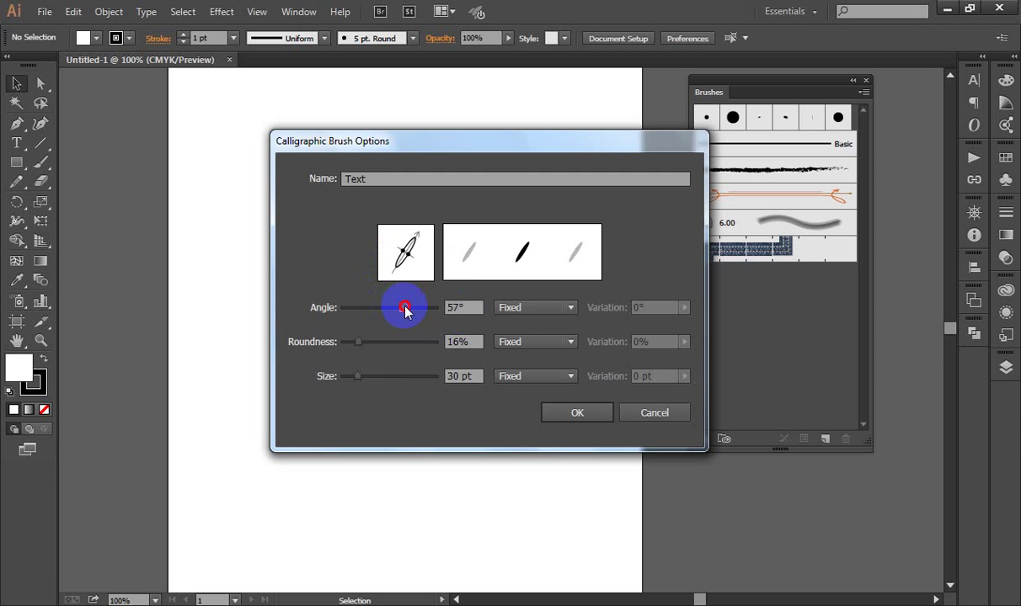
mouse_move(405, 311)
mouse_down()
mouse_move(427, 310)
mouse_move(405, 311)
mouse_up()
double_click(475, 316)
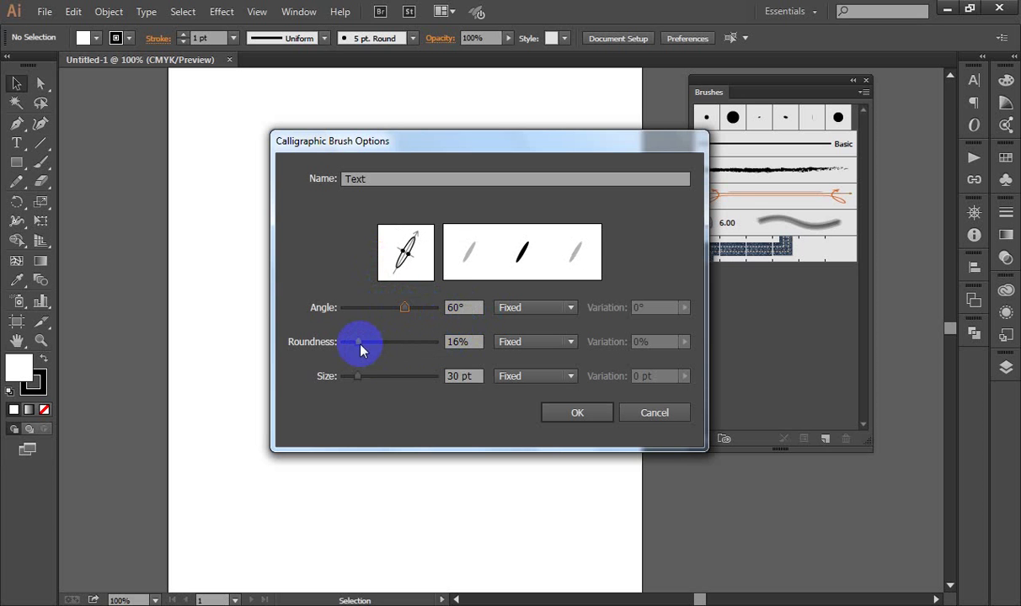
drag(360, 347, 358, 348)
- Set the brush size to 25 pt, keep the angle Fixed, and save the Text brush
double_click(462, 376)
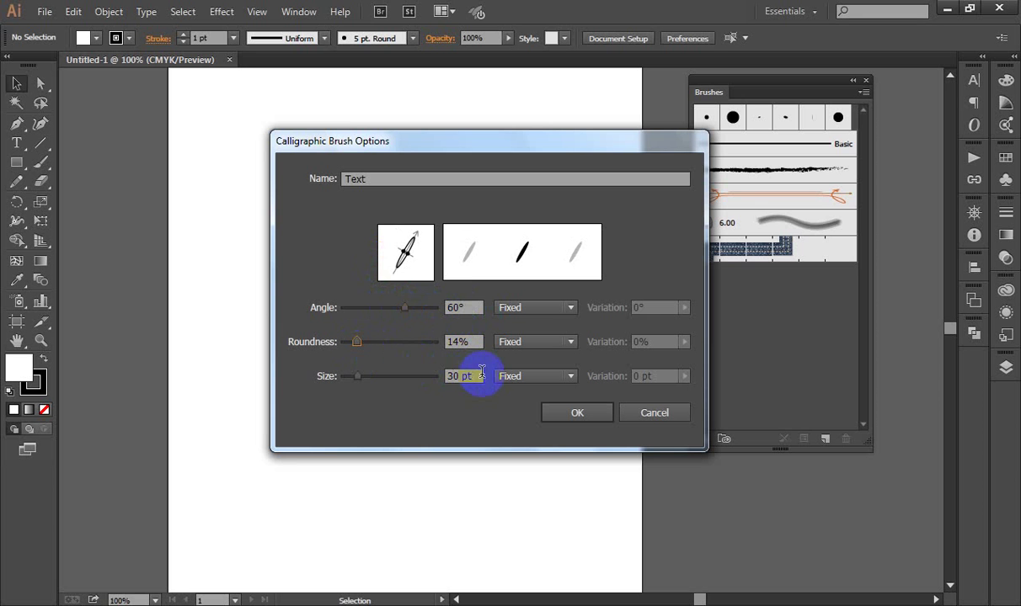
text(25)
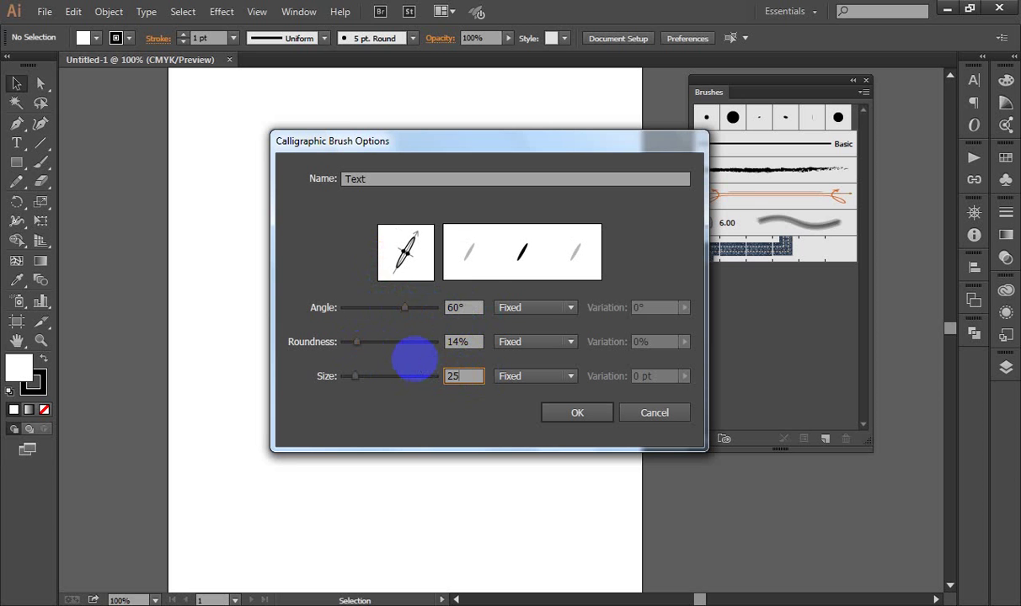
click(520, 263)
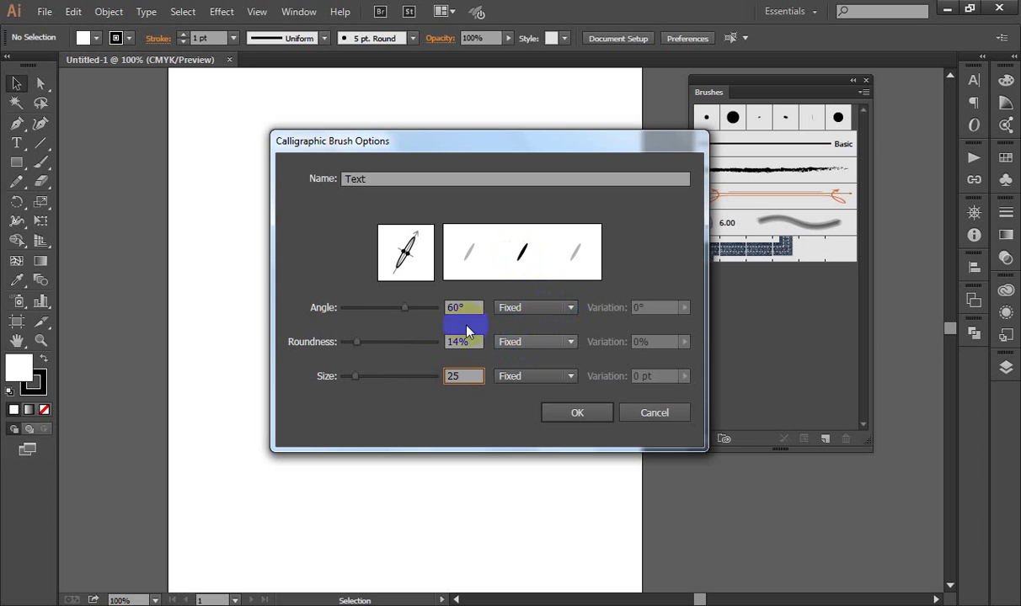
double_click(461, 377)
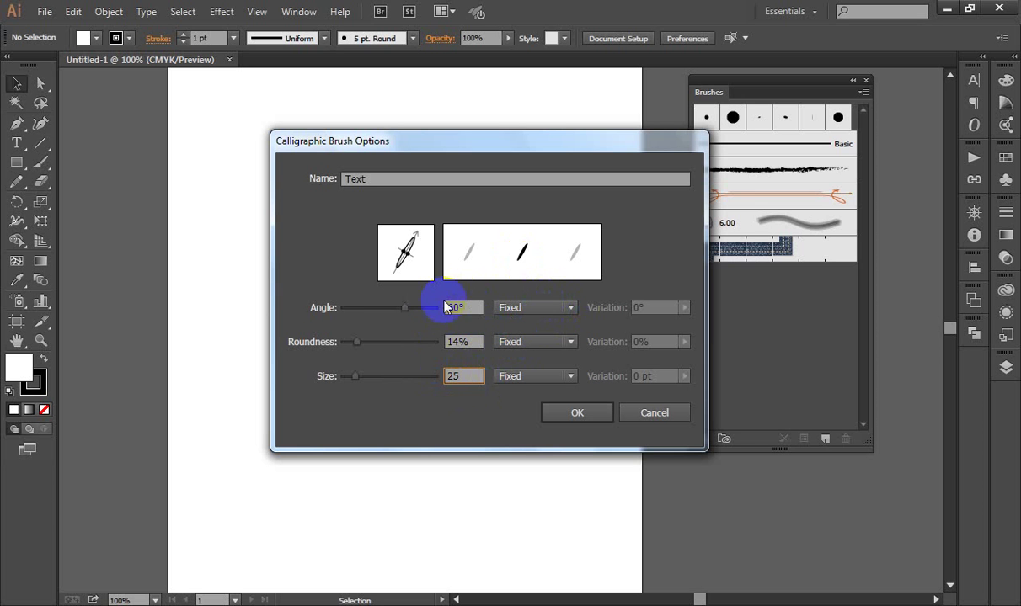
click(518, 309)
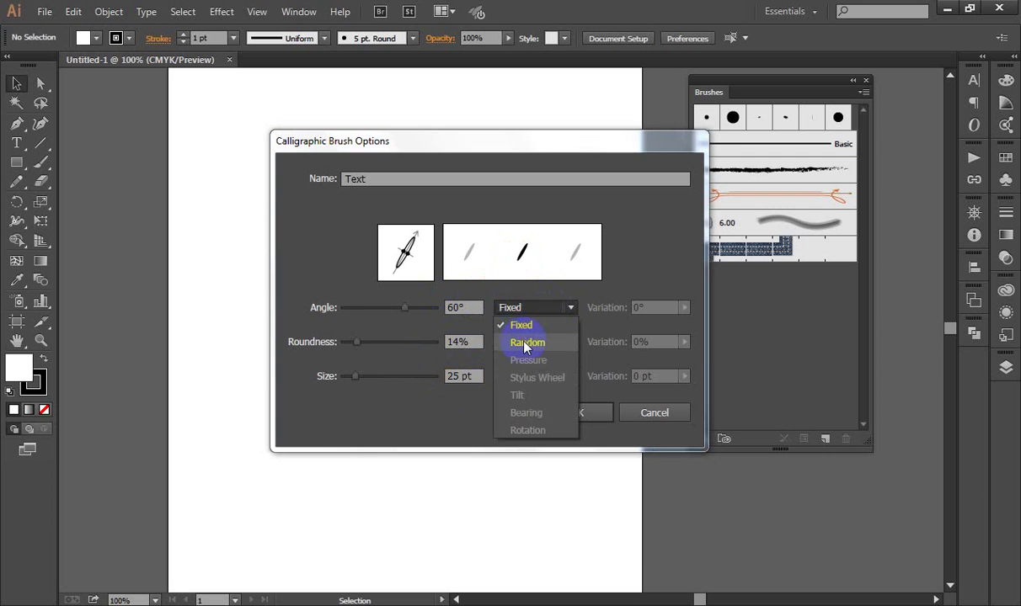
click(522, 345)
click(636, 308)
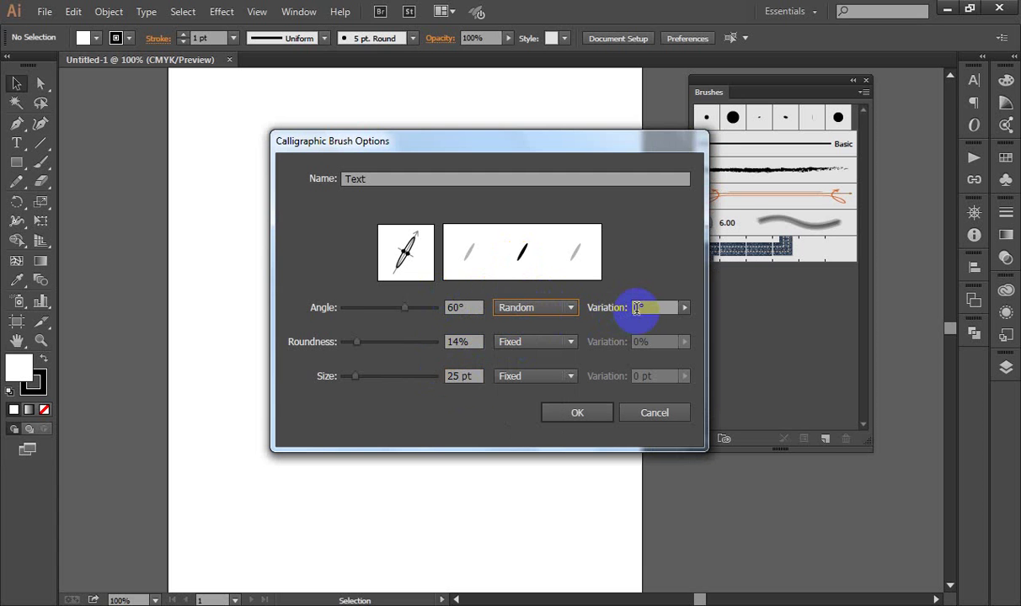
click(552, 309)
click(548, 331)
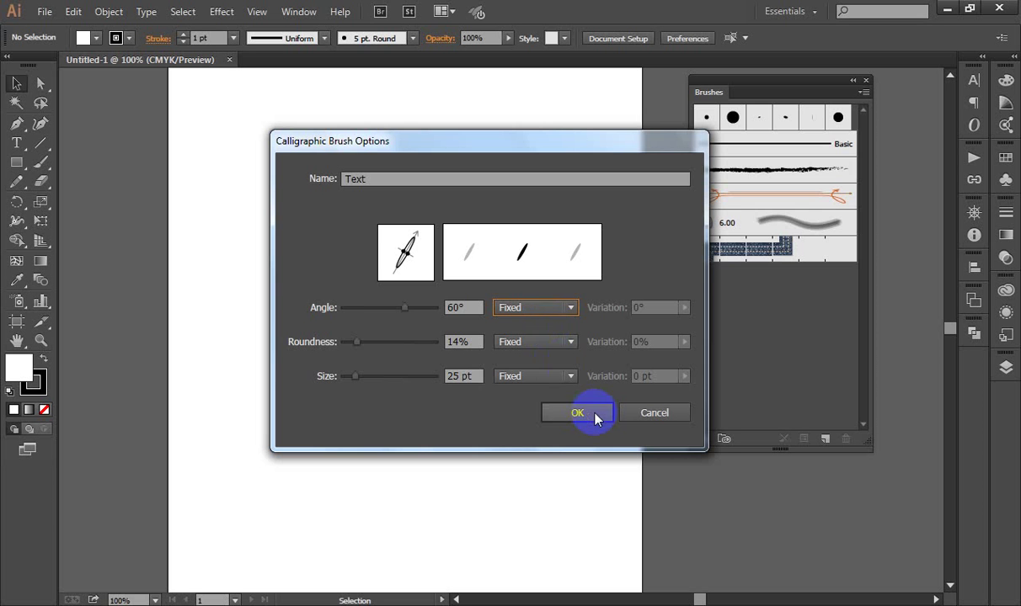
click(595, 416)
click(706, 143)
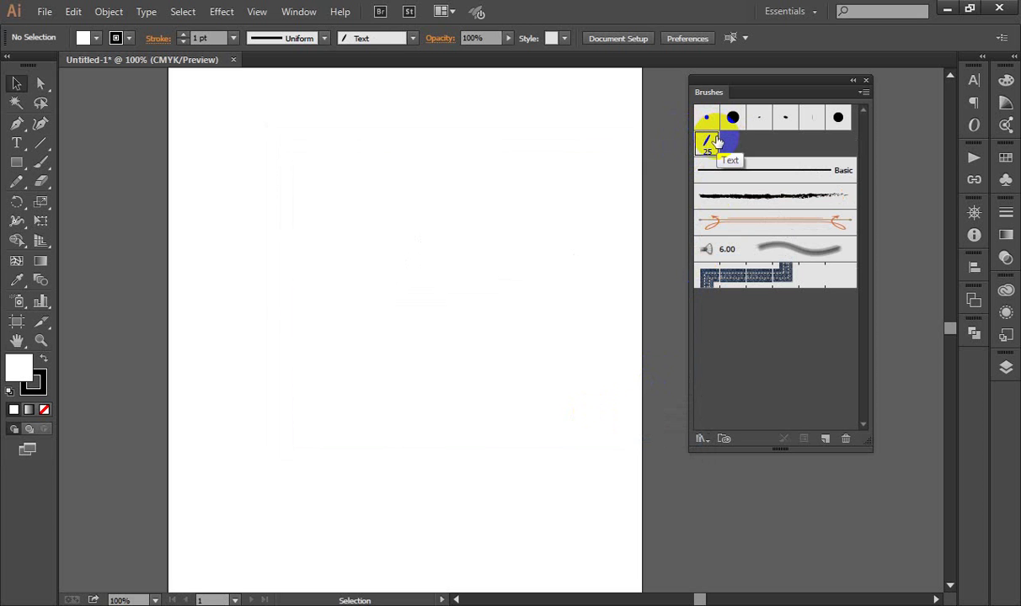
- Set the fill to None and switch to the Paintbrush with the Text brush
click(89, 39)
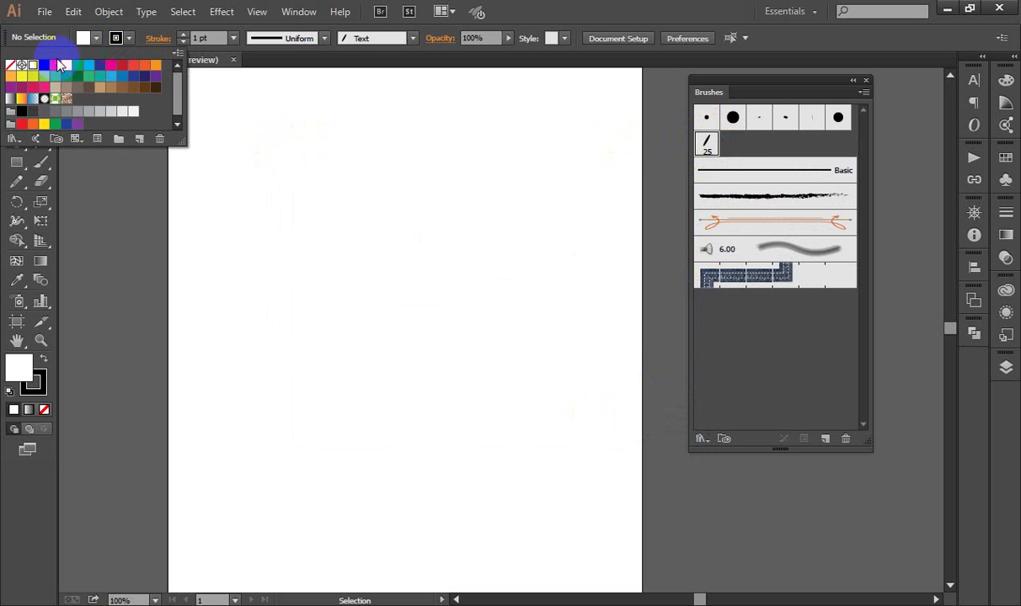
click(11, 65)
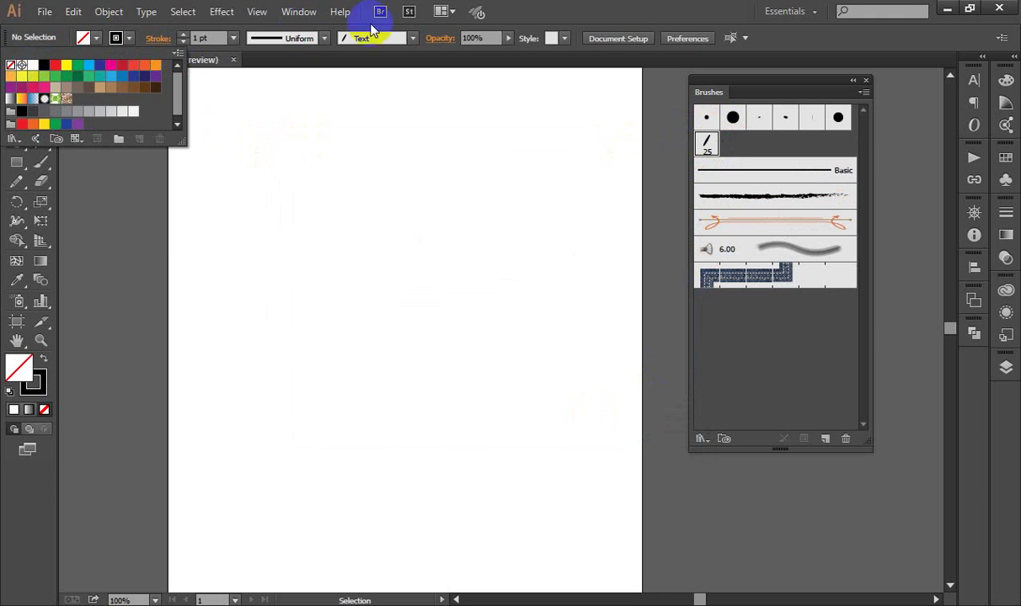
click(536, 8)
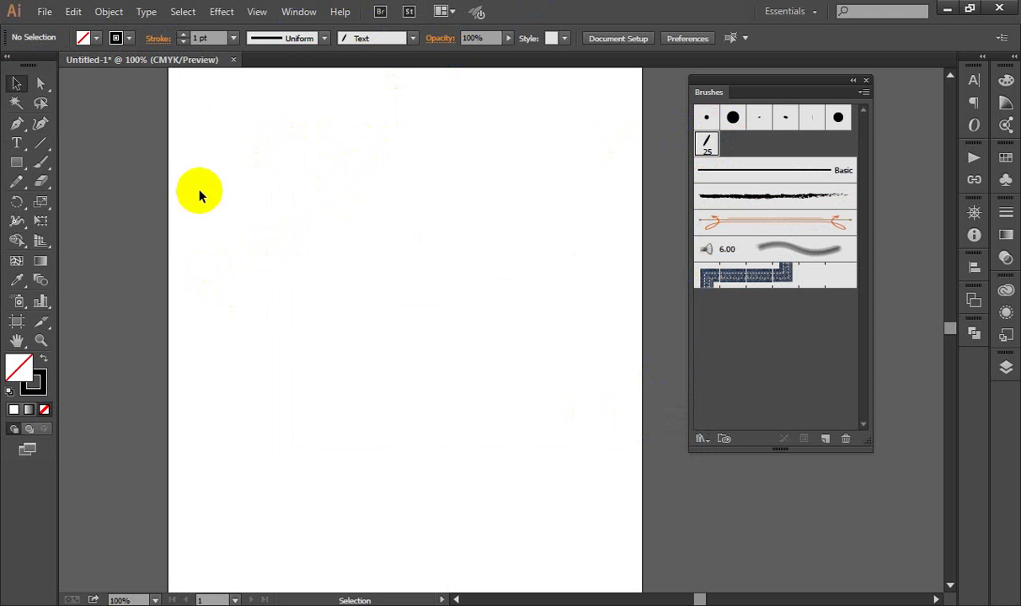
click(40, 169)
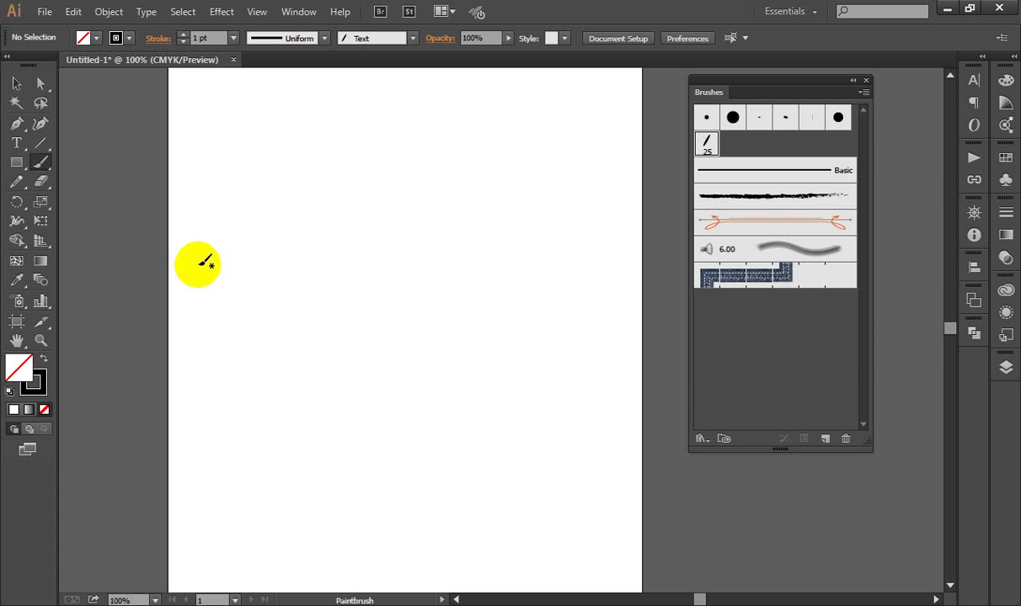
- Paint the word 'Jan' in calligraphic strokes
mouse_move(205, 260)
mouse_down()
mouse_move(279, 224)
mouse_move(291, 391)
mouse_move(230, 410)
mouse_move(261, 351)
mouse_move(256, 342)
mouse_up()
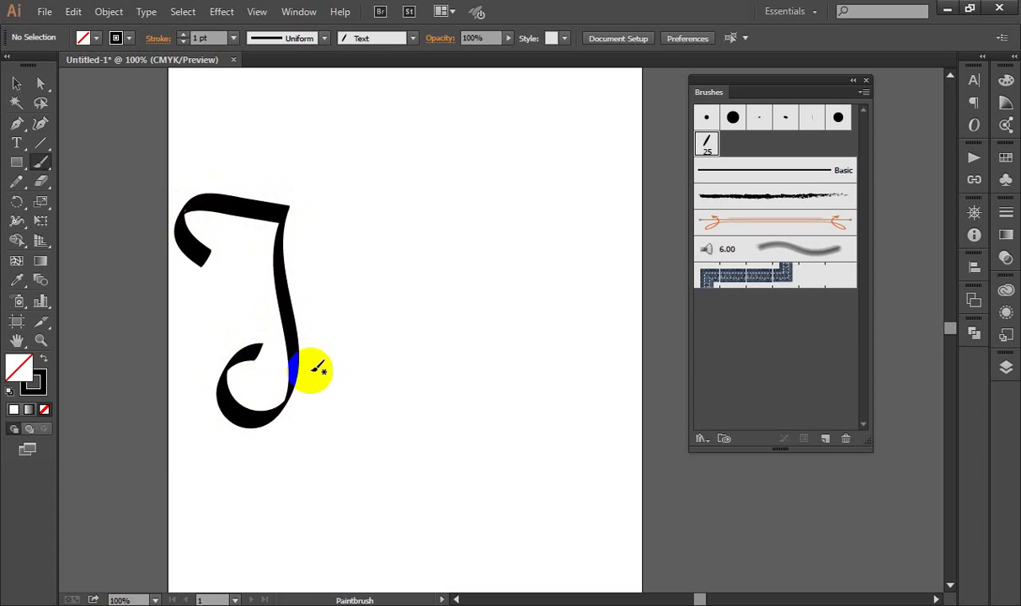
mouse_move(363, 328)
mouse_down()
mouse_move(349, 381)
mouse_move(365, 347)
mouse_move(372, 380)
mouse_up()
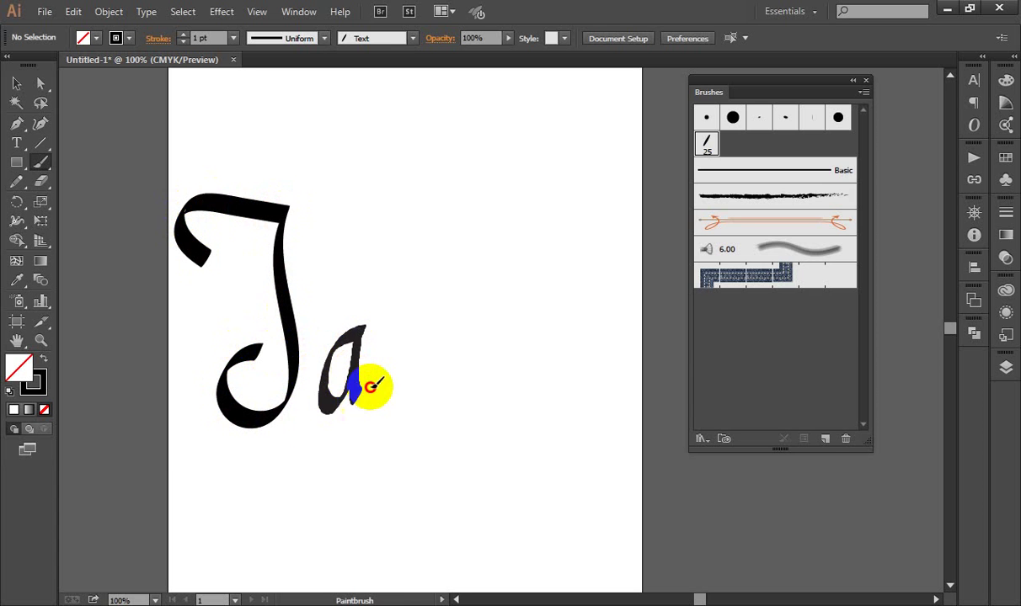
mouse_move(381, 317)
mouse_down()
mouse_move(379, 384)
mouse_move(396, 379)
mouse_move(387, 342)
mouse_move(400, 332)
mouse_move(406, 392)
mouse_move(419, 385)
mouse_up()
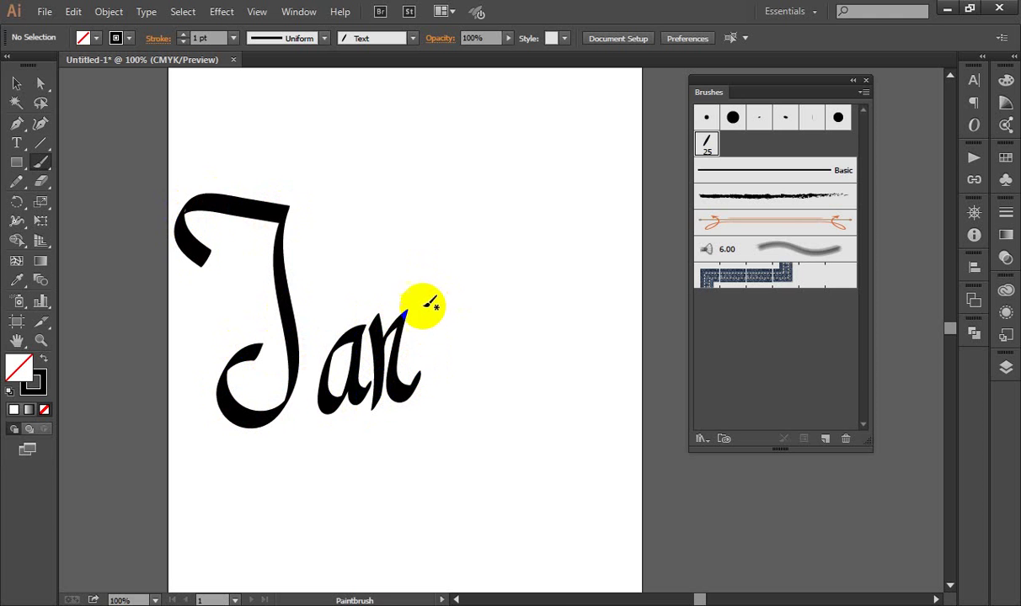
- Paint 'Feb' to the right of Jan, with a curled tail on the F
mouse_move(415, 291)
mouse_down()
mouse_move(412, 305)
mouse_move(314, 277)
mouse_up()
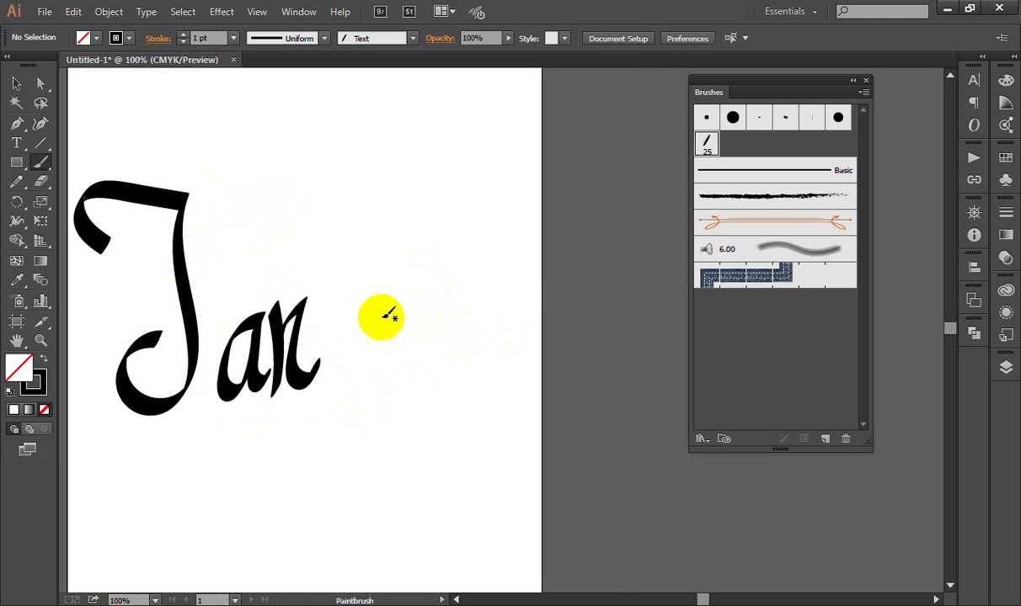
mouse_move(349, 331)
mouse_down()
mouse_move(369, 294)
mouse_move(485, 171)
mouse_move(446, 247)
mouse_up()
mouse_move(452, 309)
mouse_down()
mouse_move(378, 522)
mouse_move(396, 468)
mouse_up()
drag(425, 373, 401, 424)
drag(515, 341, 552, 314)
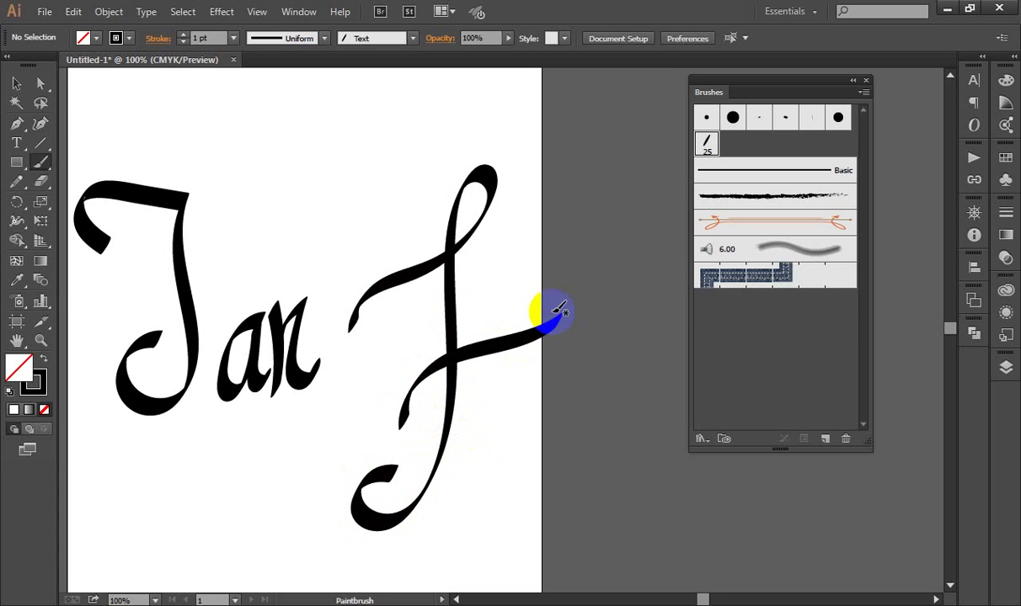
scroll(427, 253, right, 2)
scroll(426, 252, right, 1)
mouse_move(373, 432)
mouse_down()
mouse_move(403, 361)
mouse_move(387, 410)
mouse_move(467, 346)
mouse_up()
mouse_move(462, 308)
mouse_down()
mouse_move(439, 381)
mouse_move(455, 400)
mouse_up()
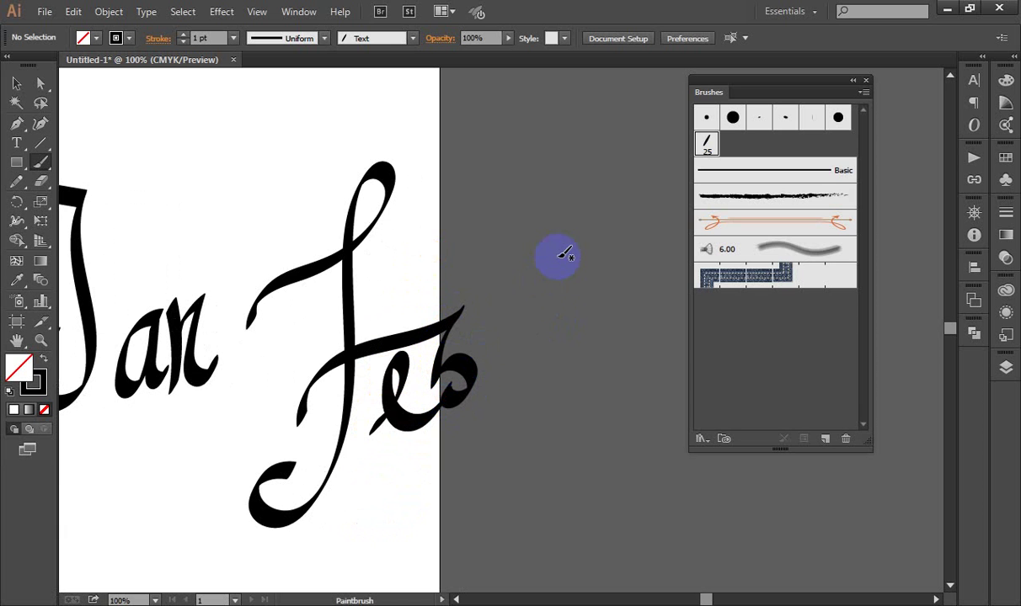
- Paint 'Mar' after Feb, running past the page's right edge
drag(451, 384, 334, 377)
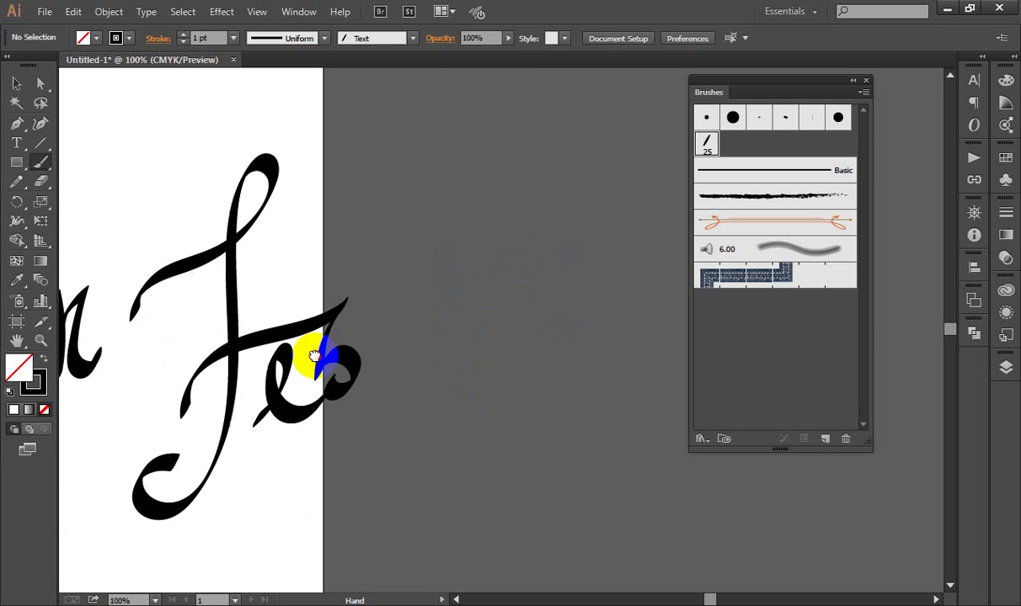
mouse_move(429, 446)
mouse_down()
mouse_move(546, 220)
mouse_move(588, 368)
mouse_up()
drag(561, 247, 393, 260)
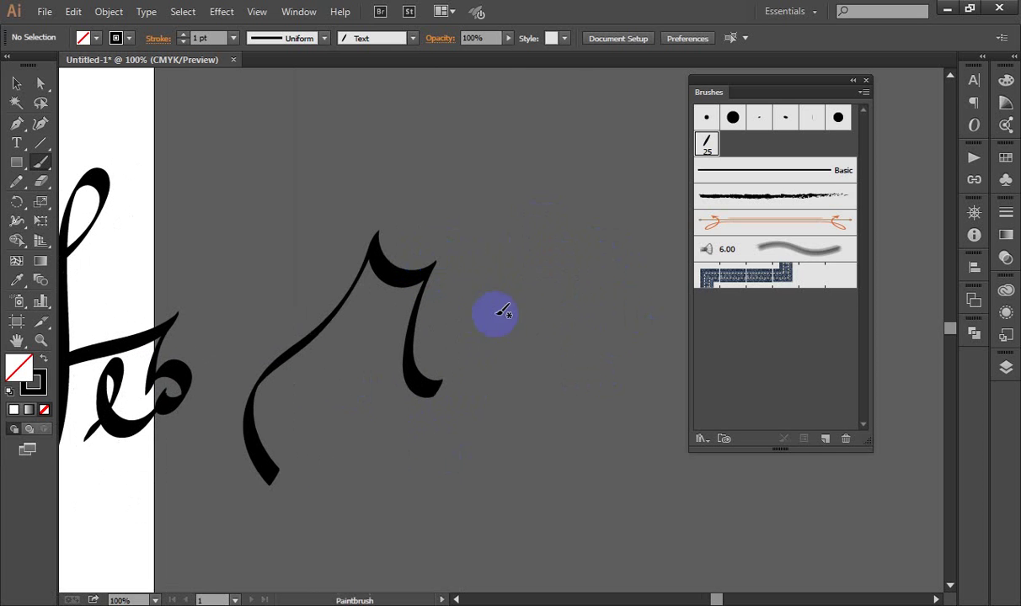
mouse_move(498, 312)
mouse_down()
mouse_move(490, 342)
mouse_move(523, 305)
mouse_move(520, 338)
mouse_move(570, 287)
mouse_up()
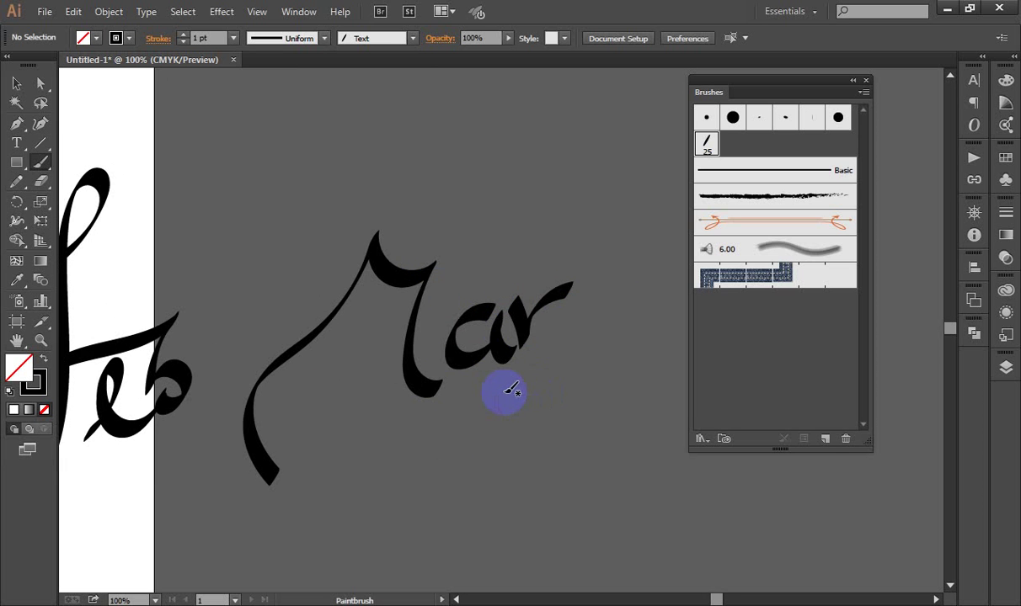
- Return to the Selection tool and zoom out to see all three words
scroll(511, 390, down, 2)
scroll(410, 251, left, 2)
scroll(246, 239, left, 3)
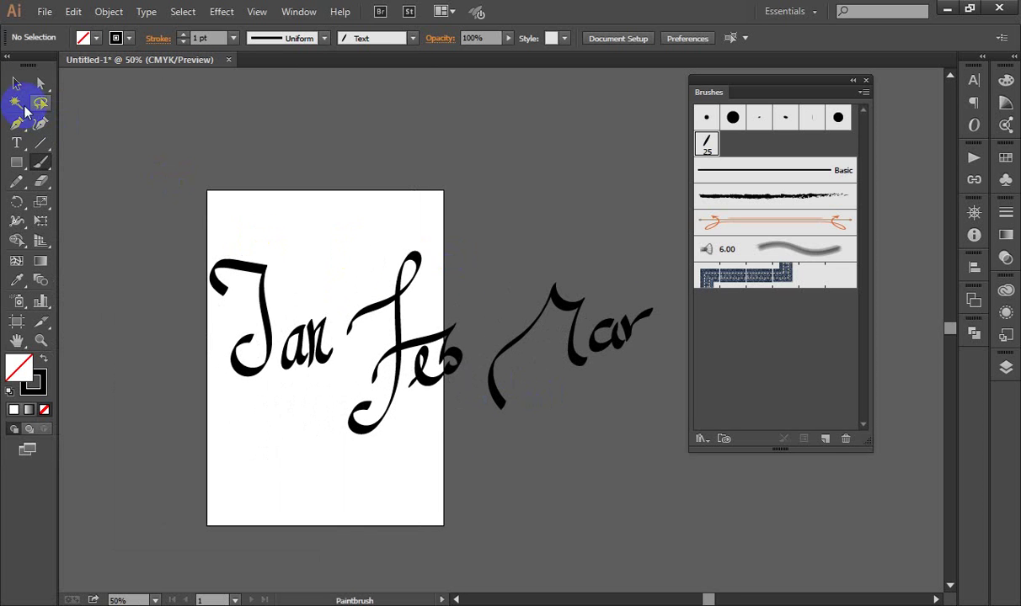
click(16, 84)
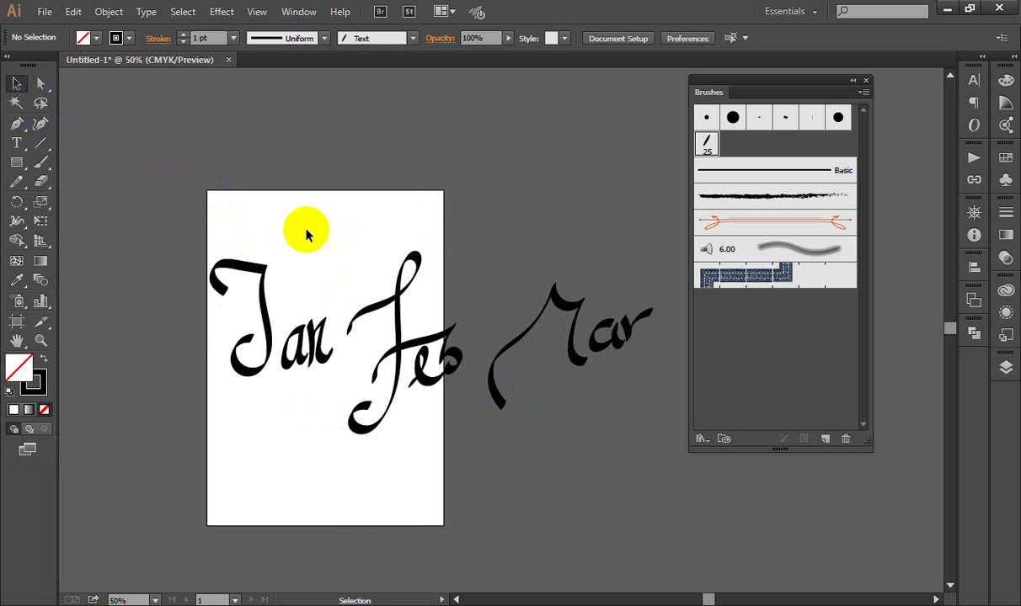
scroll(307, 253, down, 5)
scroll(309, 279, down, 1)
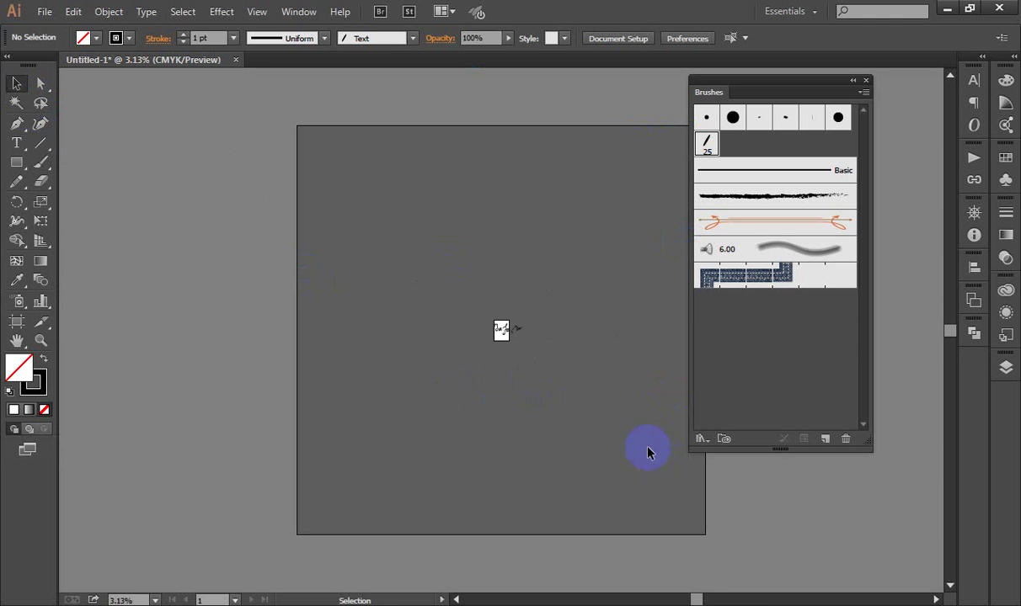
- Resize Artboard 1 to 570 × 570 cm via the Artboard tool's W and H fields
click(15, 322)
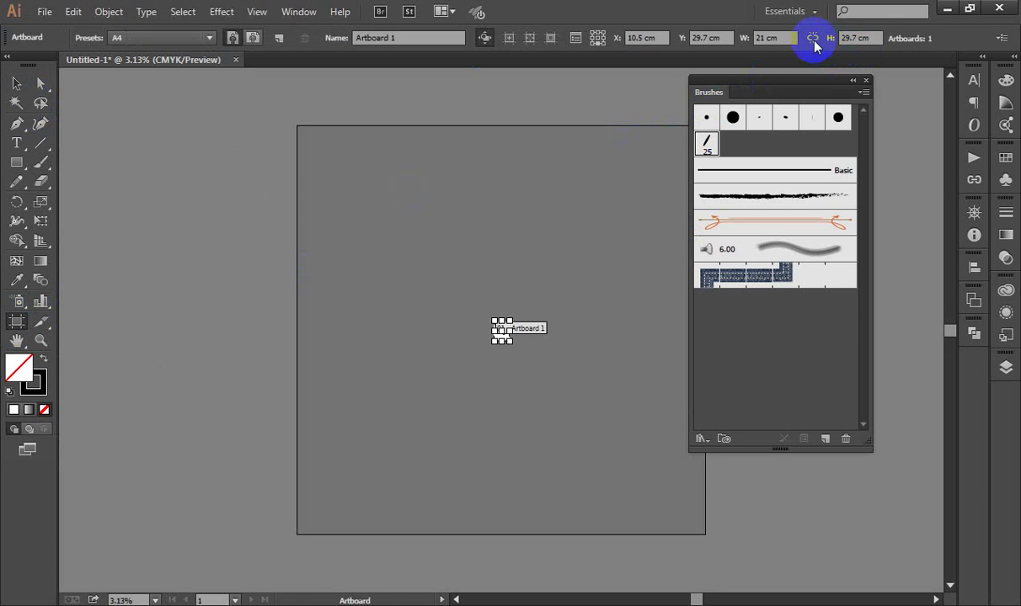
click(784, 35)
text(570)
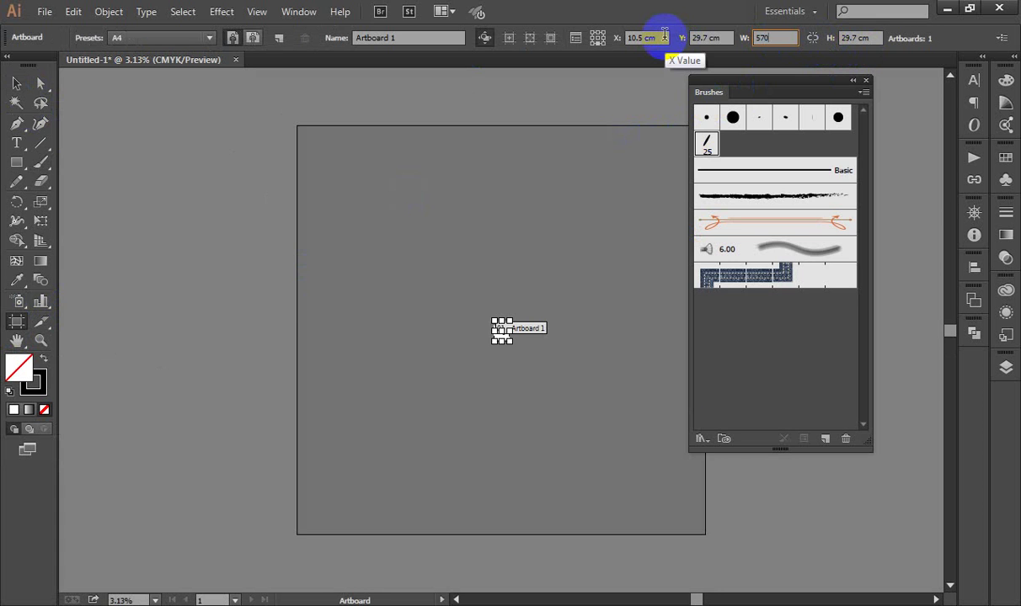
key(Tab)
text(570)
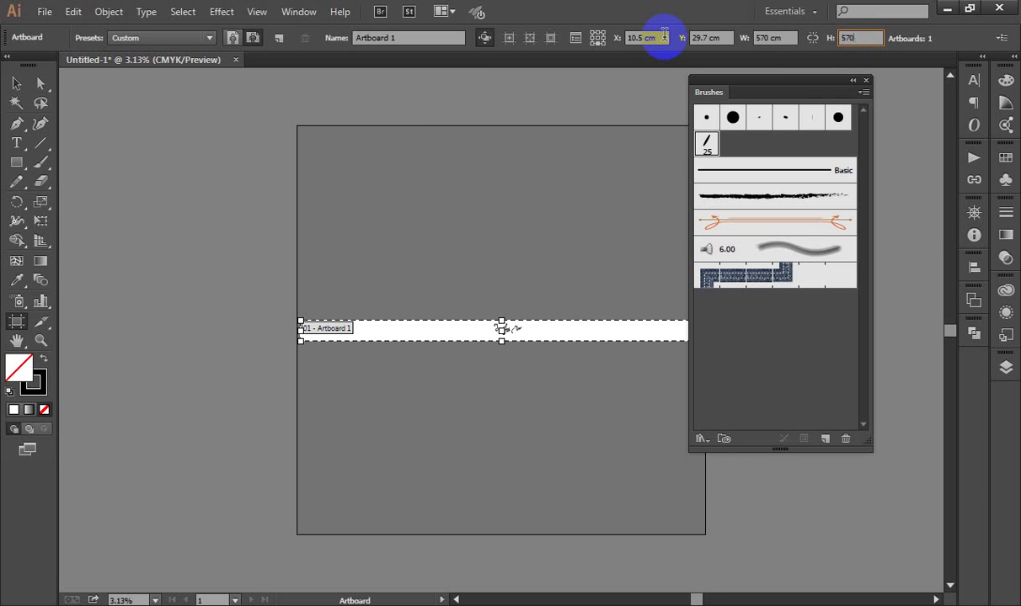
key(Return)
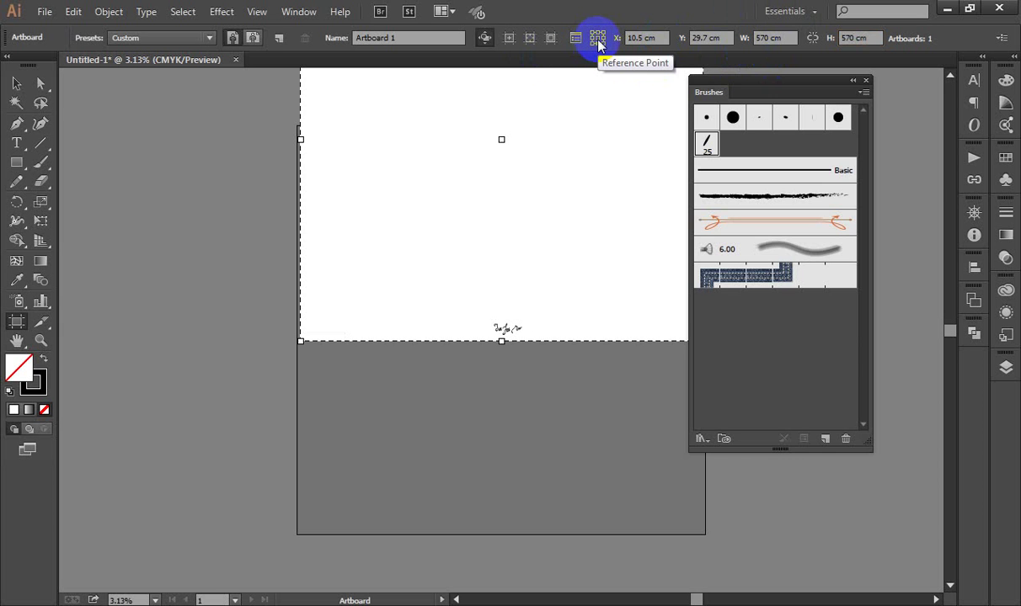
key(ctrl+z)
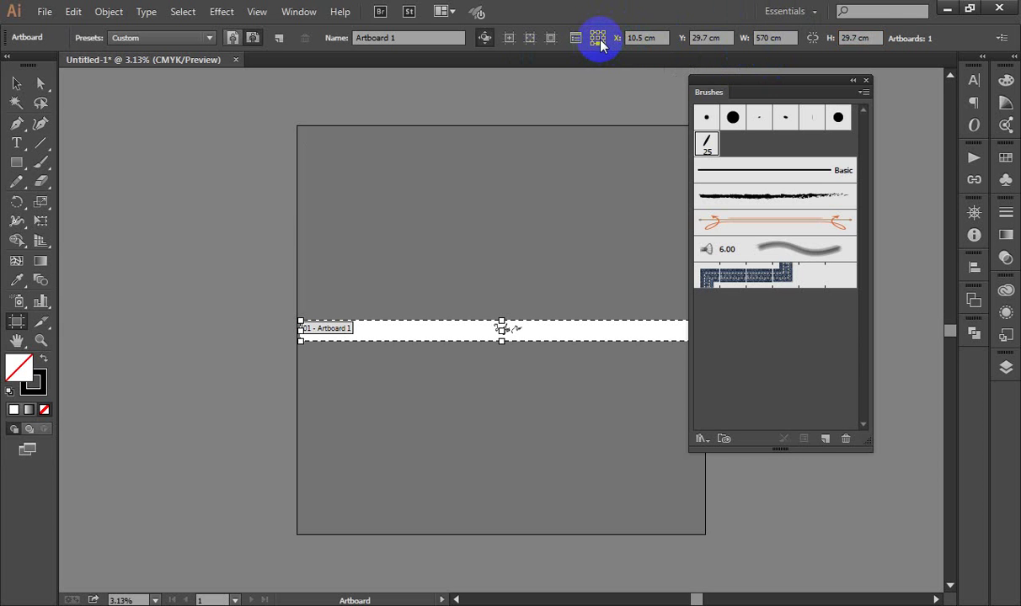
click(851, 38)
text(570)
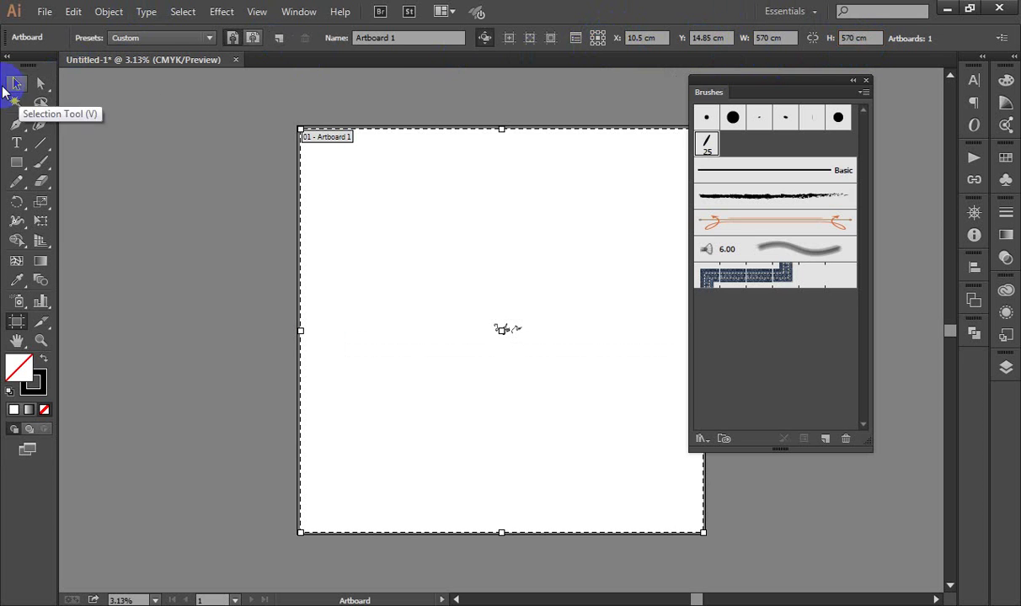
click(16, 83)
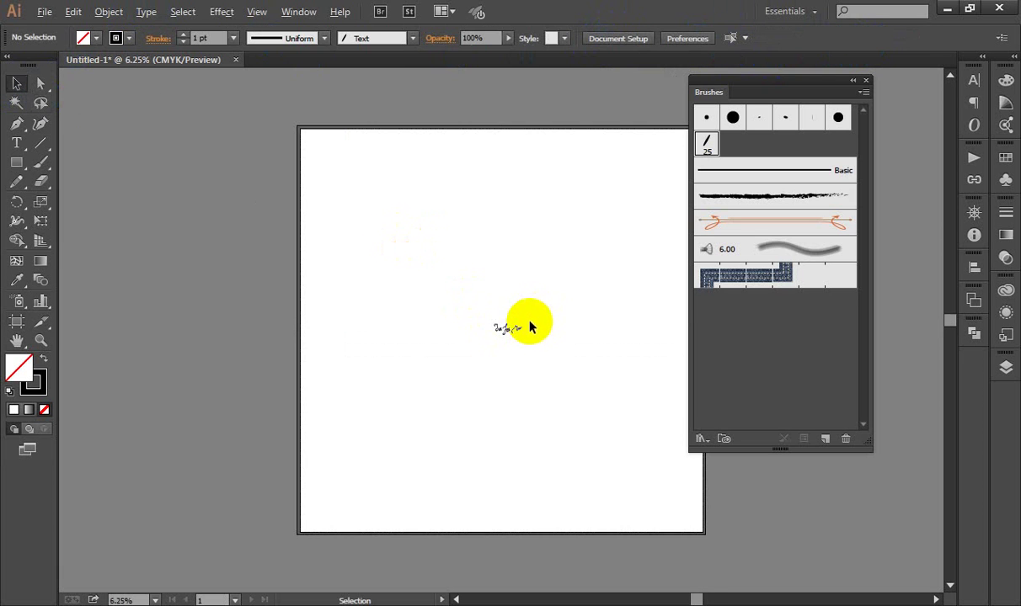
- Zoom to 50% and repaint the F of Feb's tail as a sweeping leftward hook
scroll(505, 307, up, 5)
scroll(413, 346, up, 3)
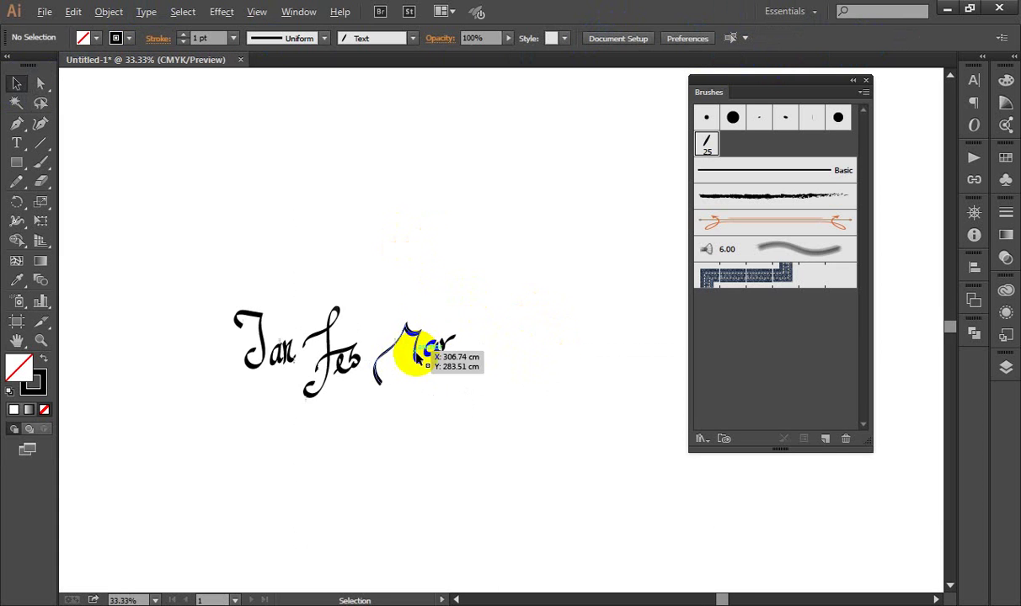
scroll(365, 330, up, 2)
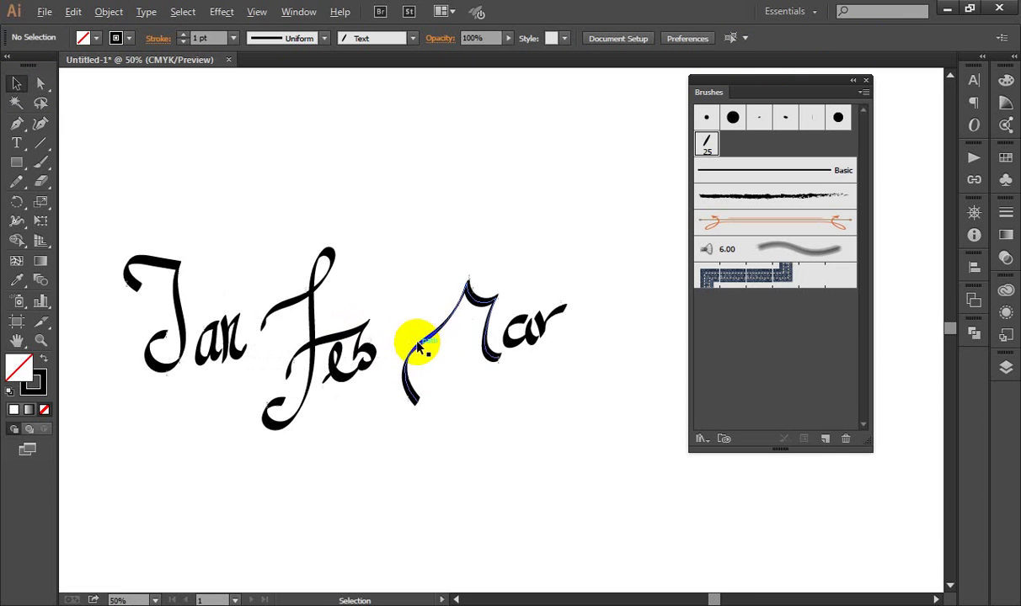
scroll(417, 342, down, 2)
scroll(401, 175, down, 3)
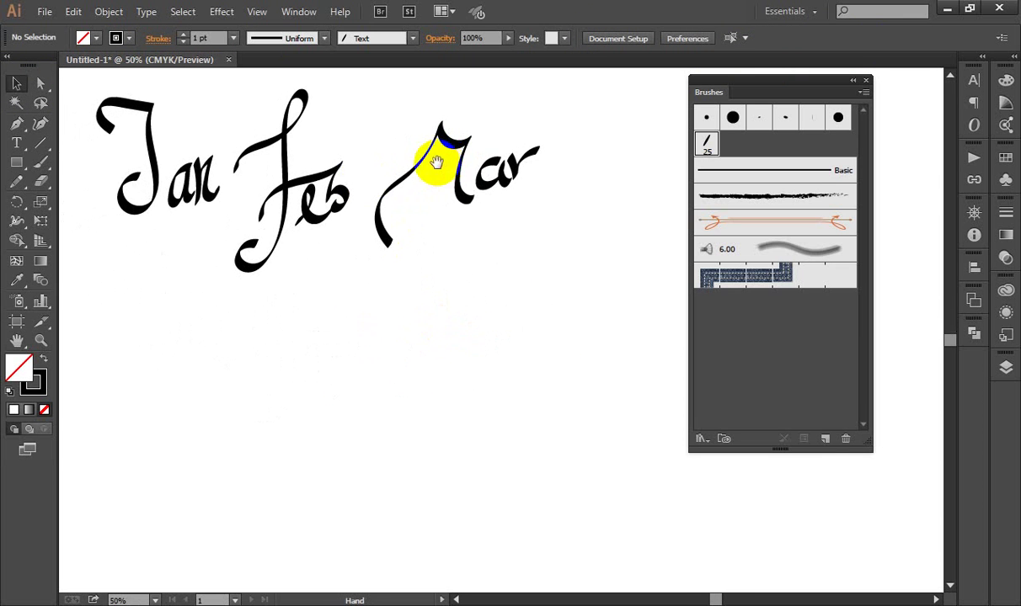
click(40, 162)
scroll(253, 189, down, 2)
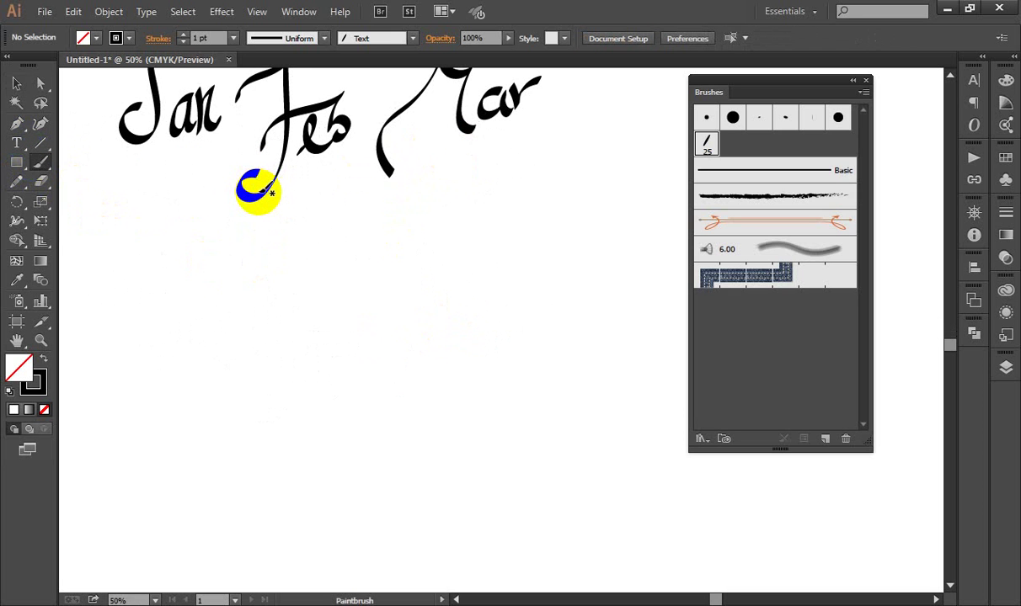
drag(268, 191, 271, 190)
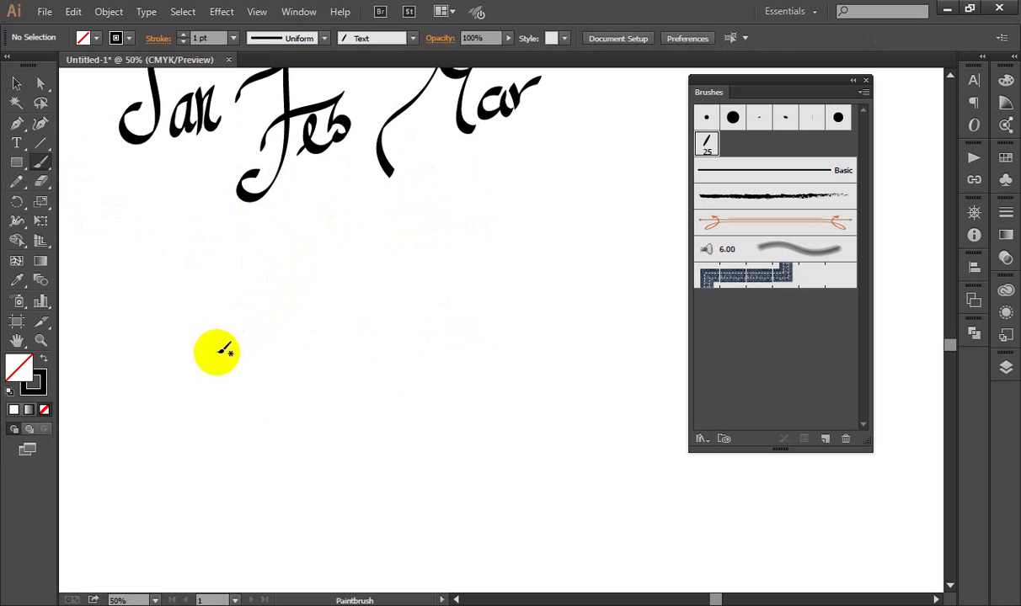
- Letter the word 'Hair' in calligraphic strokes below Jan Feb Mar
mouse_move(170, 312)
mouse_down()
mouse_move(245, 438)
mouse_move(204, 421)
mouse_up()
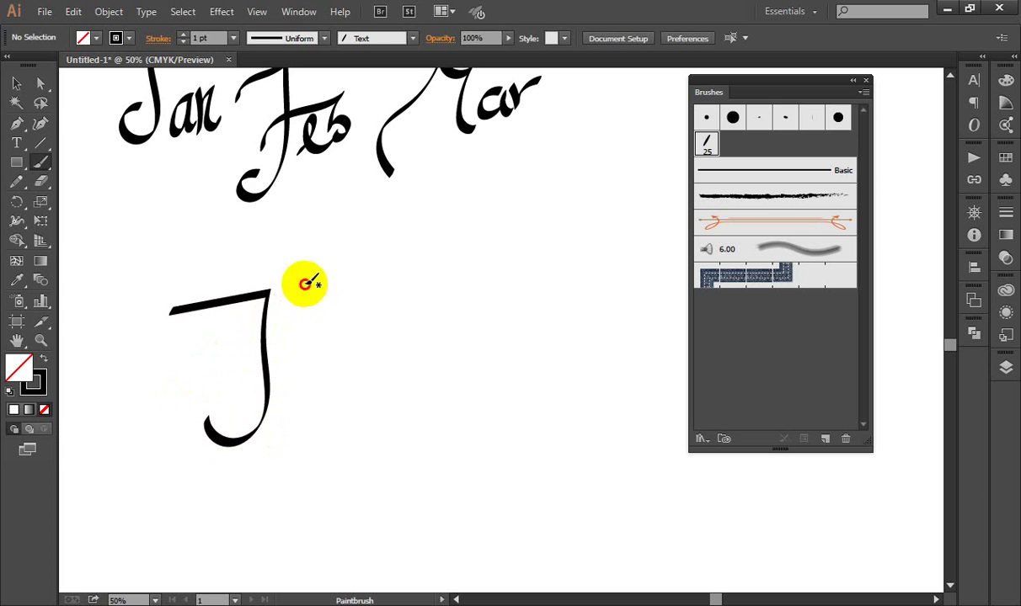
drag(309, 284, 300, 426)
drag(319, 326, 235, 380)
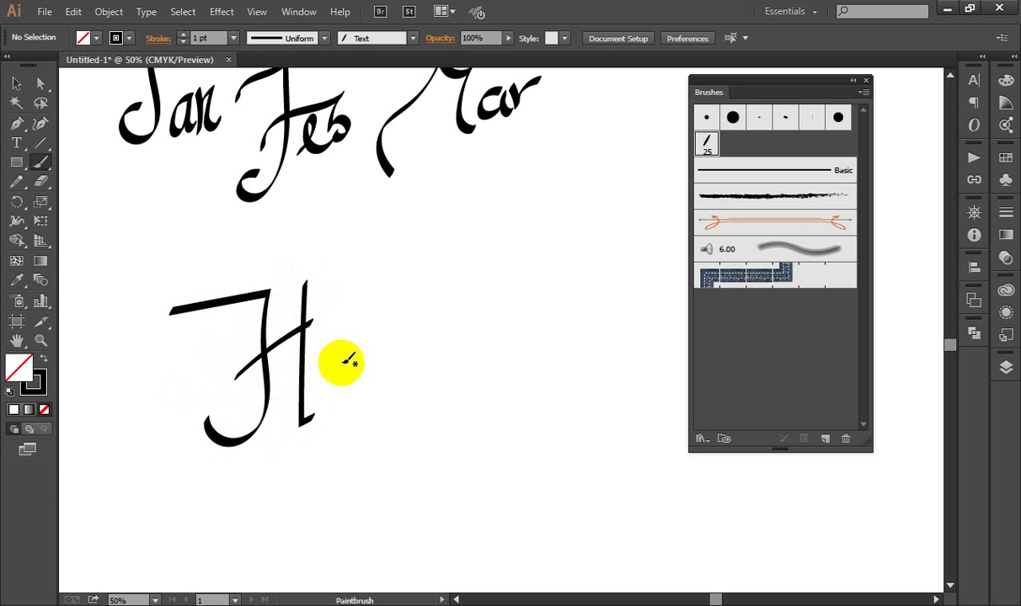
mouse_move(360, 369)
mouse_down()
mouse_move(376, 396)
mouse_move(398, 389)
mouse_up()
drag(384, 347, 389, 341)
drag(396, 398, 434, 337)
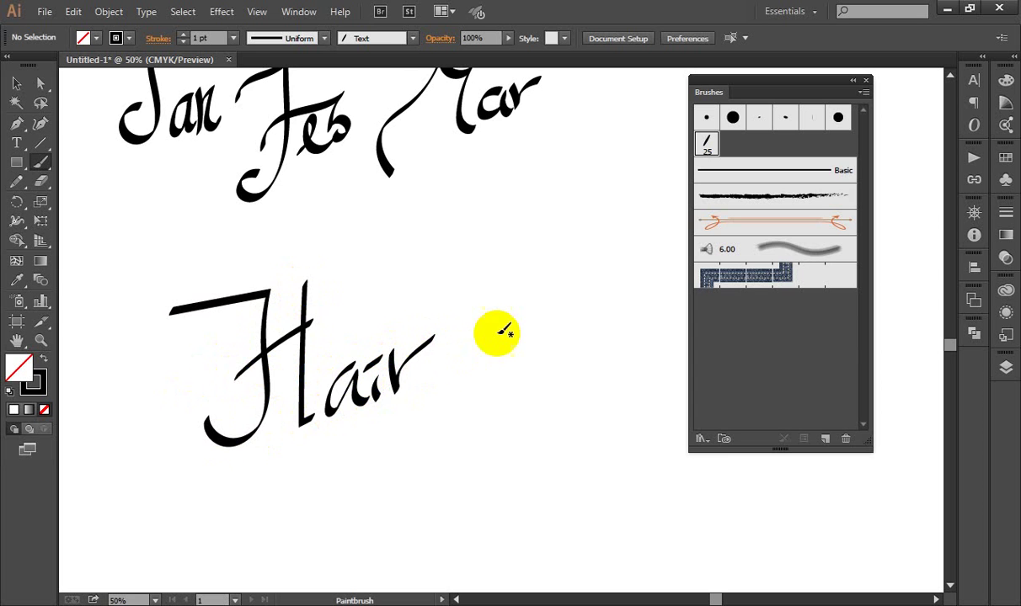
drag(497, 332, 374, 237)
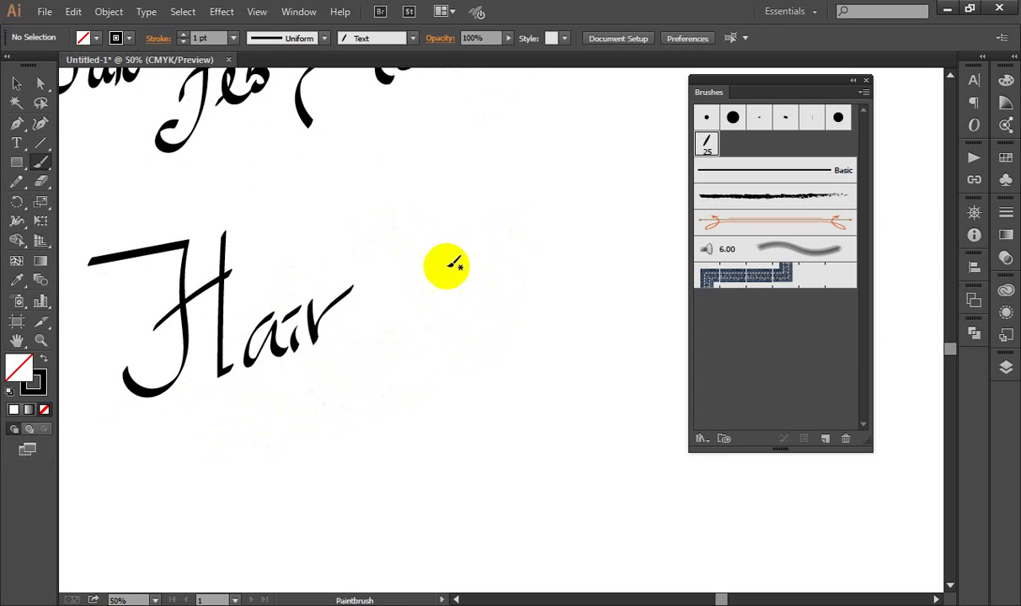
- Letter 'Cut' after Hair, finishing with a large C and a trailing swash
mouse_move(424, 275)
mouse_down()
mouse_move(426, 314)
mouse_move(449, 287)
mouse_move(461, 330)
mouse_up()
drag(479, 228, 473, 319)
drag(456, 270, 490, 283)
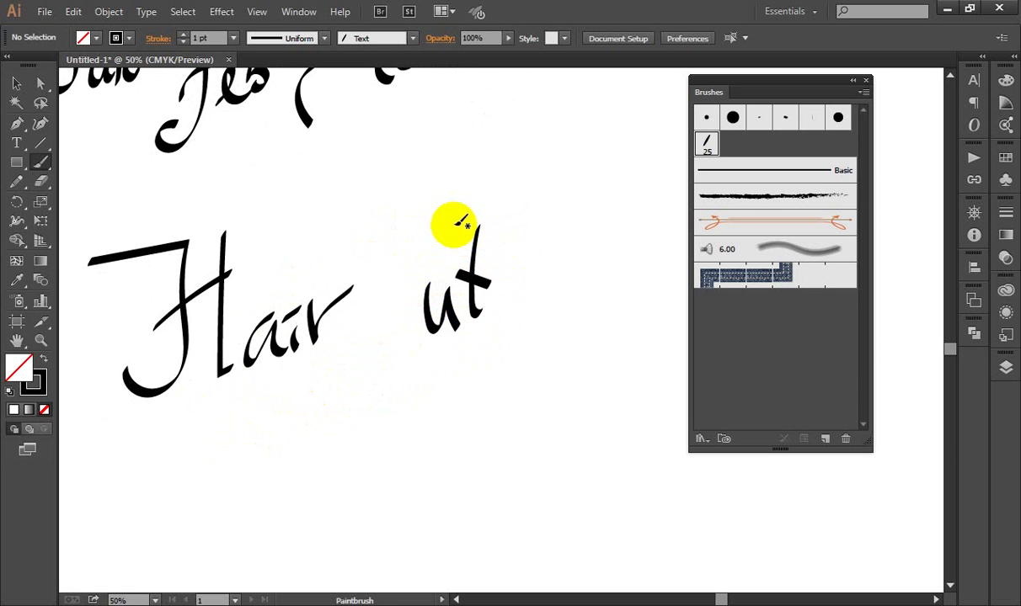
mouse_move(455, 220)
mouse_down()
mouse_move(401, 258)
mouse_move(417, 333)
mouse_move(500, 335)
mouse_move(554, 322)
mouse_move(495, 252)
mouse_up()
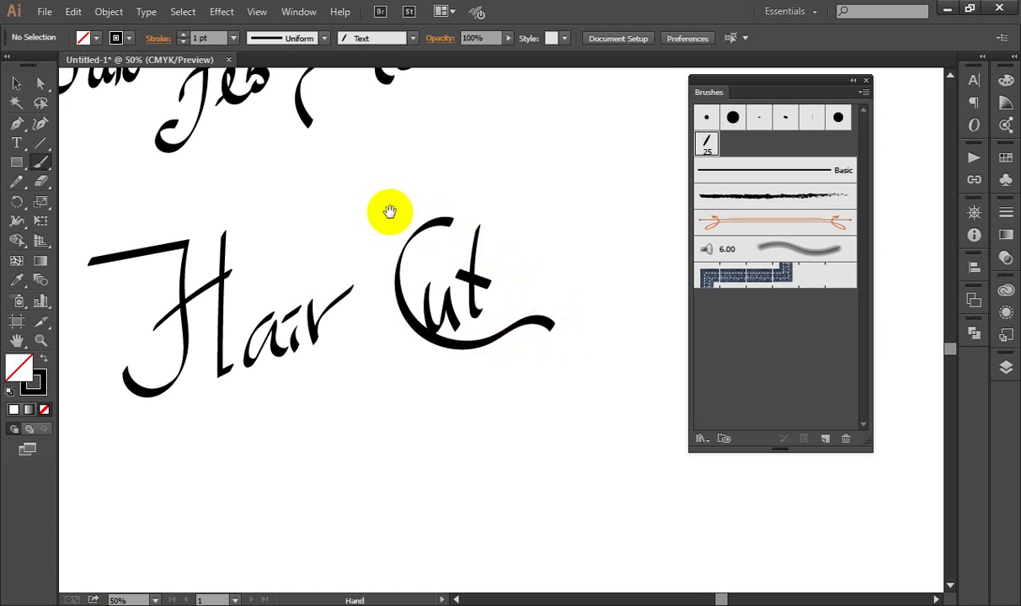
drag(369, 200, 448, 162)
drag(385, 291, 393, 207)
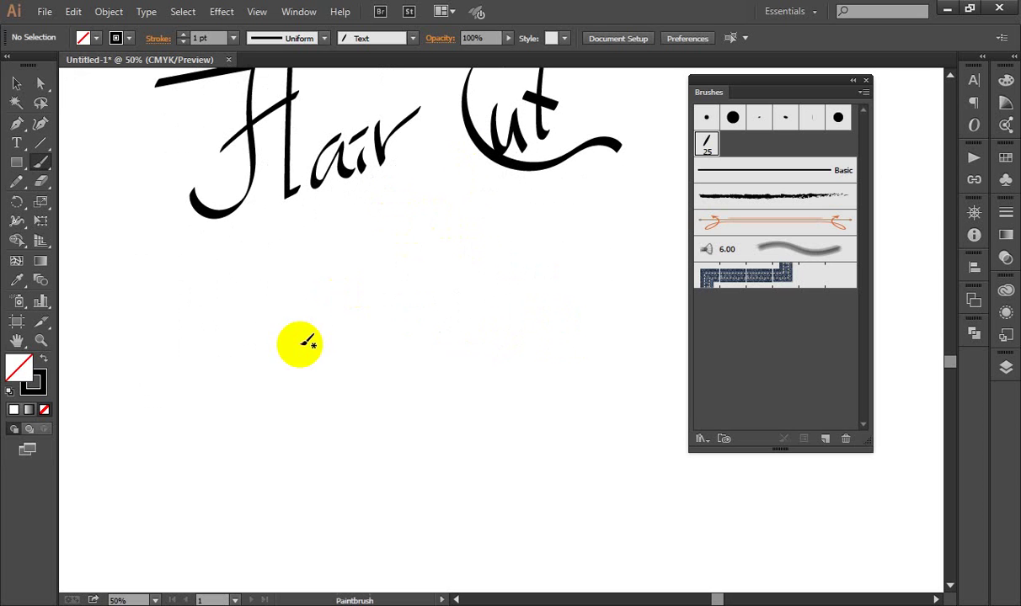
- Letter 'Fasion' under Hair Cut, ending with a long-tailed n
mouse_move(221, 374)
mouse_down()
mouse_move(304, 290)
mouse_move(228, 463)
mouse_up()
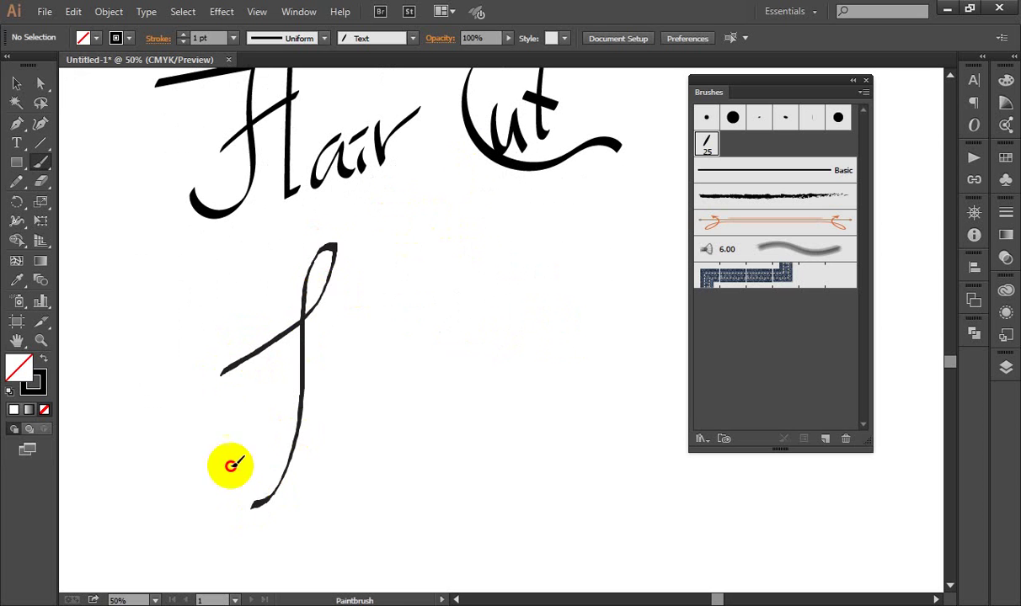
mouse_move(274, 390)
mouse_down()
mouse_move(326, 361)
mouse_move(354, 362)
mouse_up()
drag(322, 413, 355, 401)
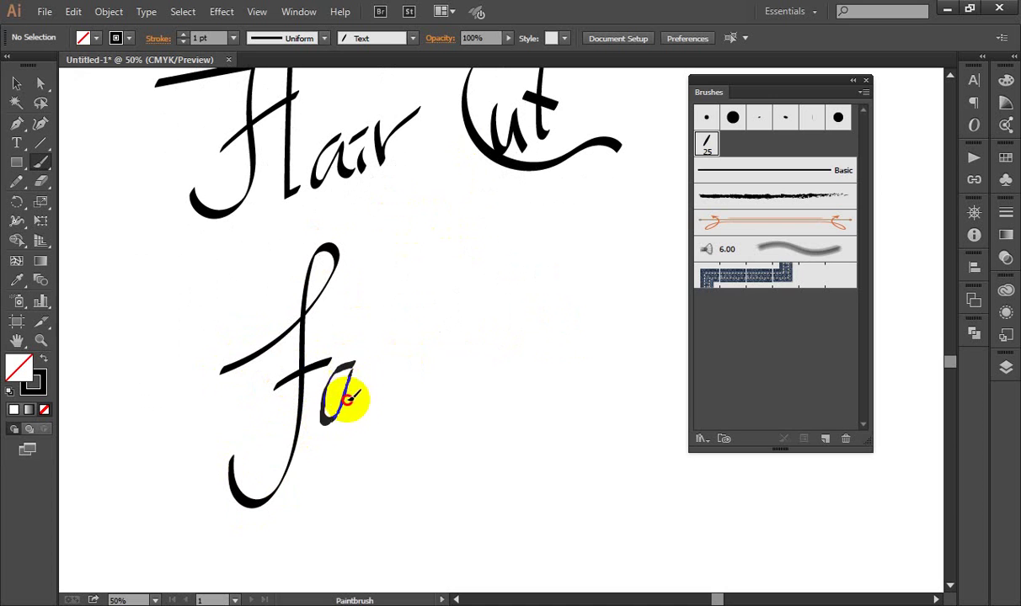
drag(405, 326, 385, 417)
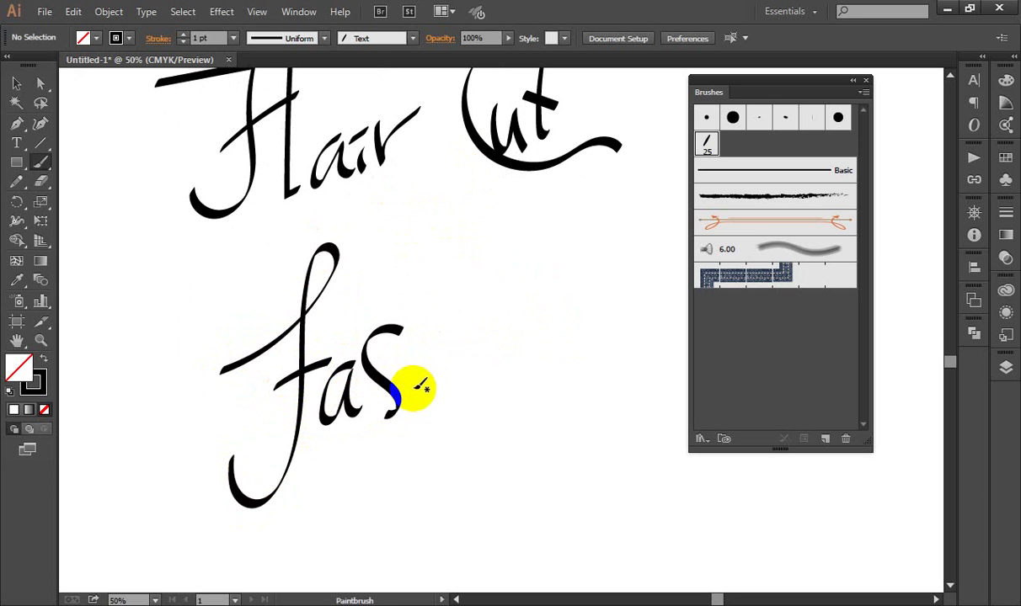
drag(413, 372, 419, 416)
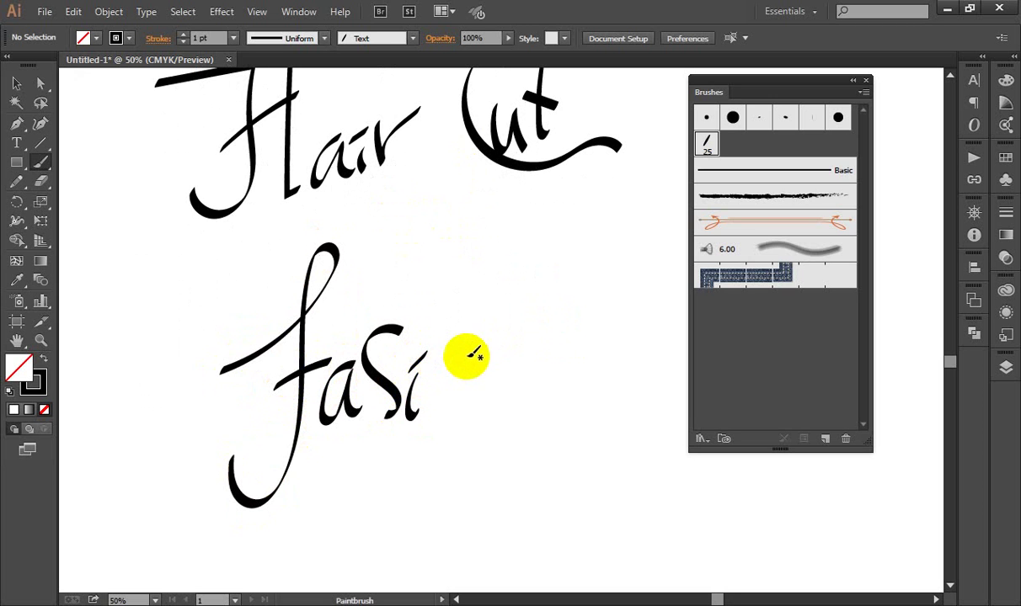
mouse_move(455, 333)
mouse_down()
mouse_move(479, 356)
mouse_move(504, 347)
mouse_move(491, 410)
mouse_up()
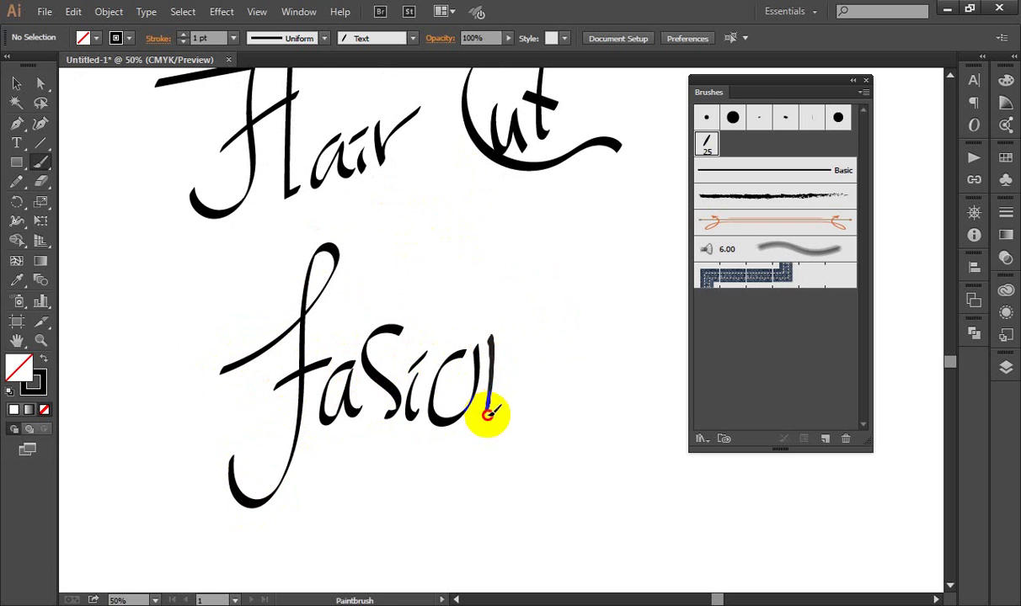
drag(491, 365, 628, 371)
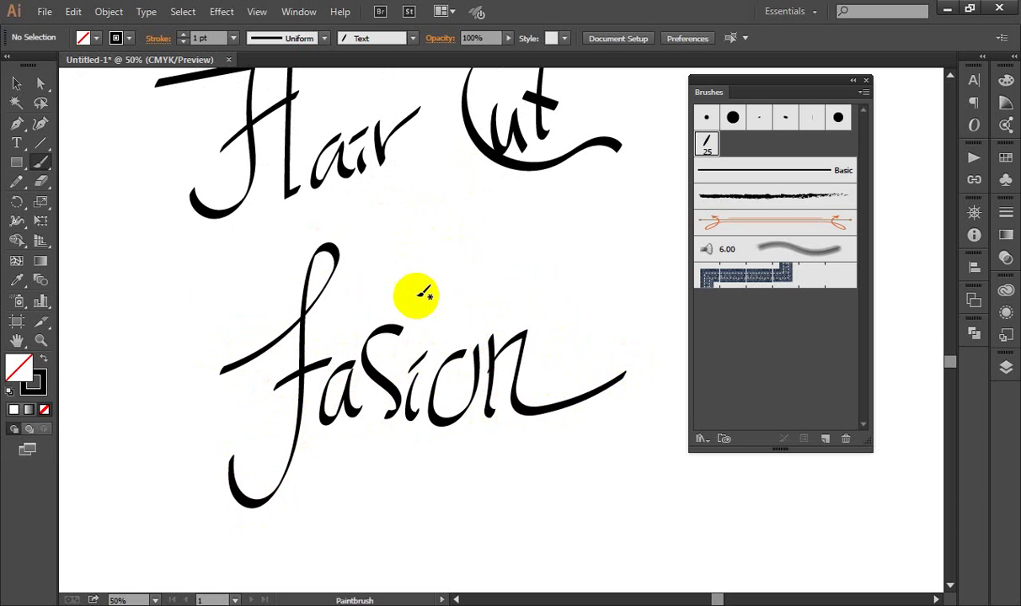
scroll(482, 323, down, 1)
- Brush-letter a large 'Style' below 'Fasion', its S curling into a long underline
scroll(526, 226, down, 2)
scroll(526, 225, right, 2)
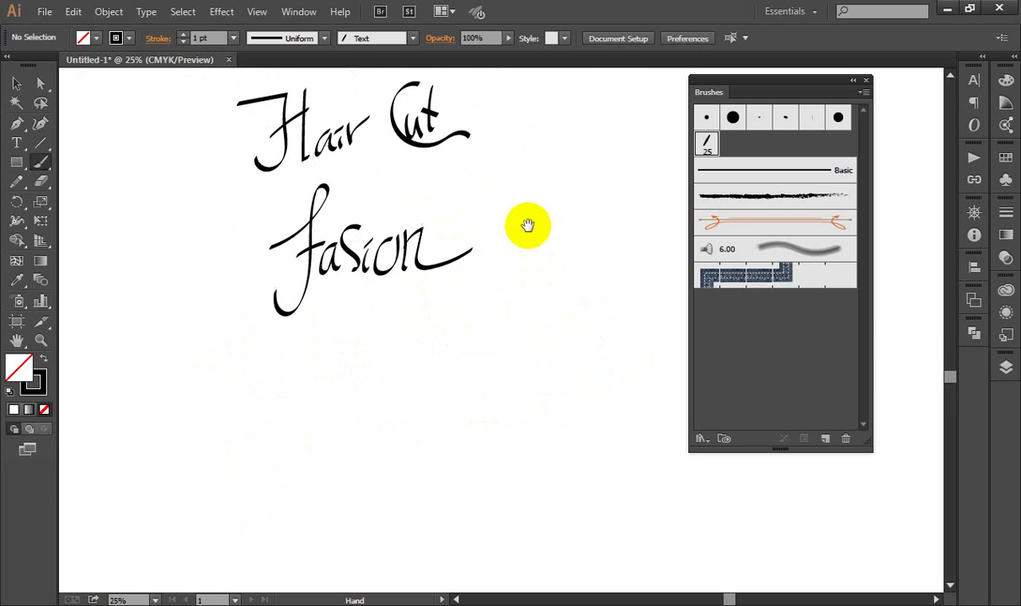
drag(489, 310, 467, 421)
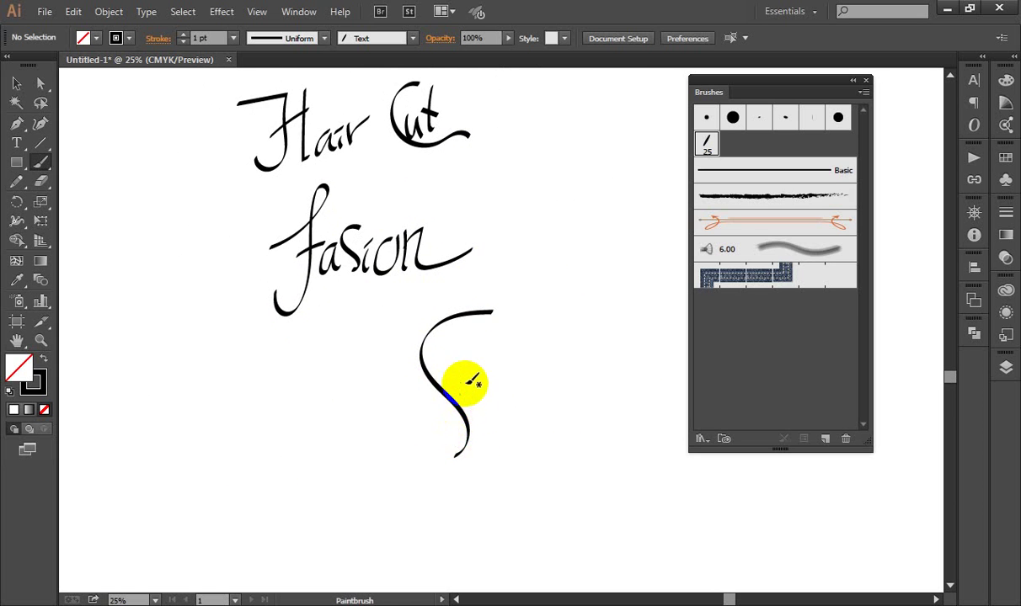
drag(472, 381, 488, 461)
mouse_move(455, 417)
mouse_down()
mouse_move(524, 410)
mouse_move(529, 456)
mouse_move(423, 515)
mouse_move(413, 459)
mouse_up()
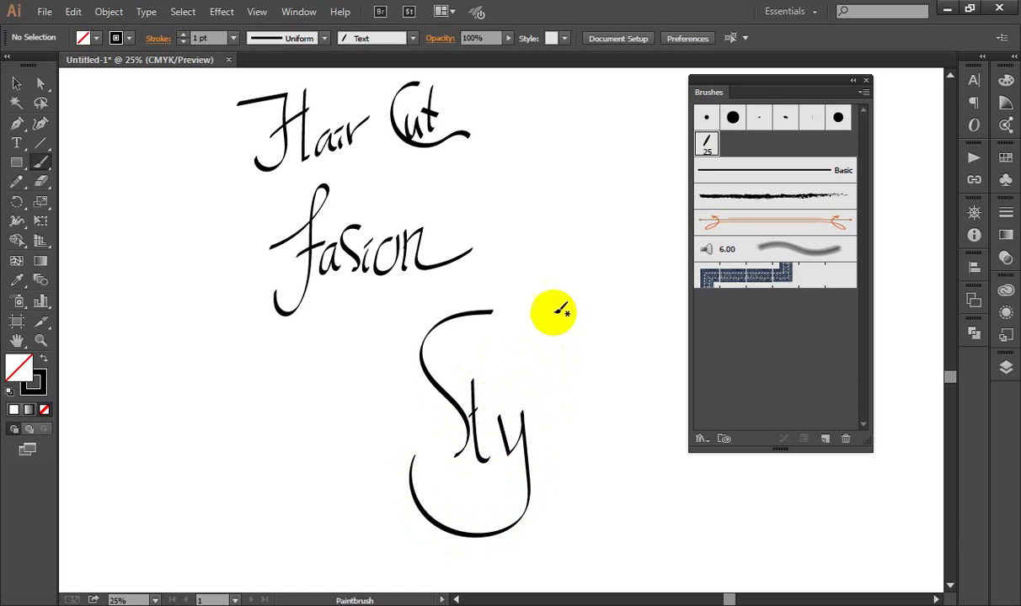
mouse_move(548, 313)
mouse_down()
mouse_move(550, 468)
mouse_move(578, 431)
mouse_up()
drag(471, 412, 488, 391)
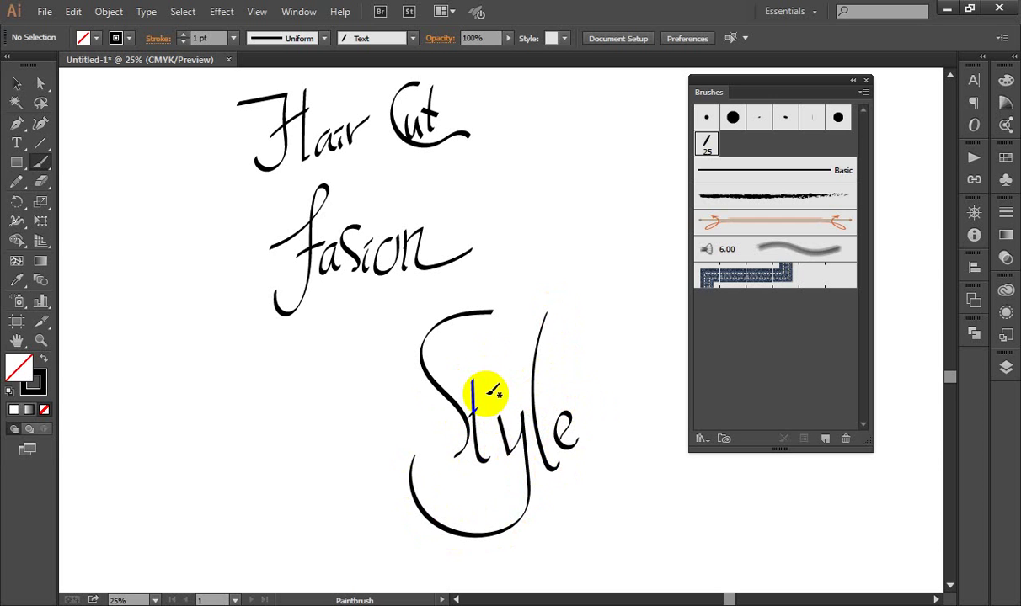
- Retouch the t and S of 'Style', then zoom out to frame all four lettering lines
drag(429, 381, 417, 367)
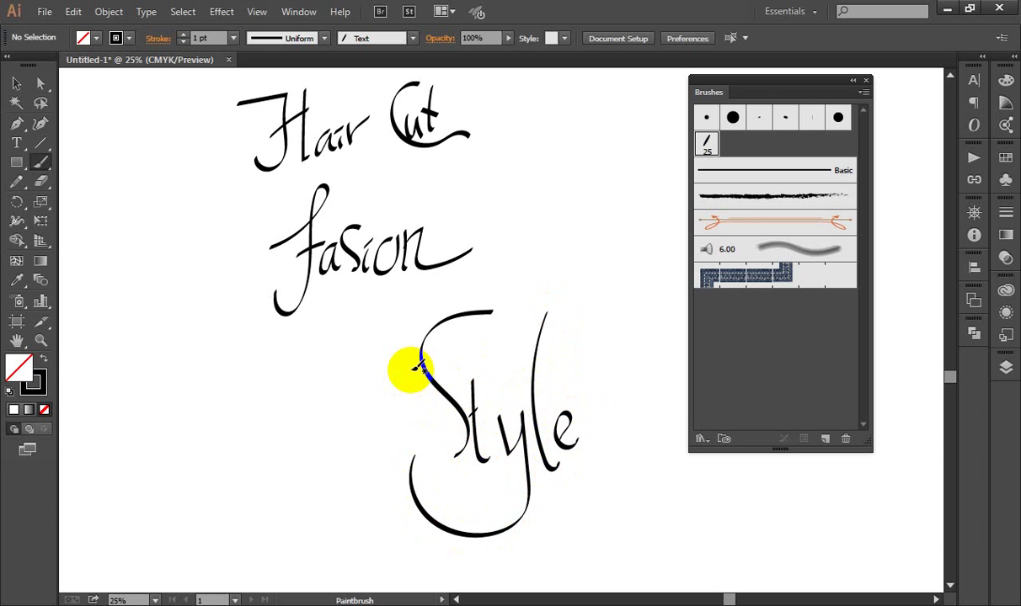
drag(419, 365, 420, 362)
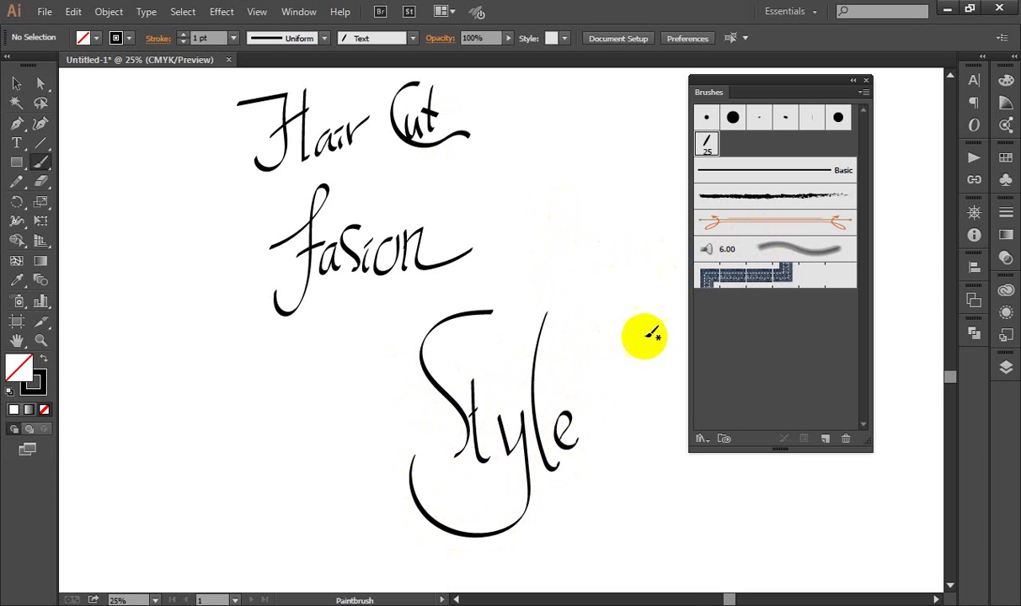
click(492, 335)
mouse_move(546, 392)
mouse_down()
mouse_move(481, 245)
mouse_move(462, 255)
mouse_up()
key(ctrl+minus)
key(ctrl+minus)
drag(440, 182, 358, 354)
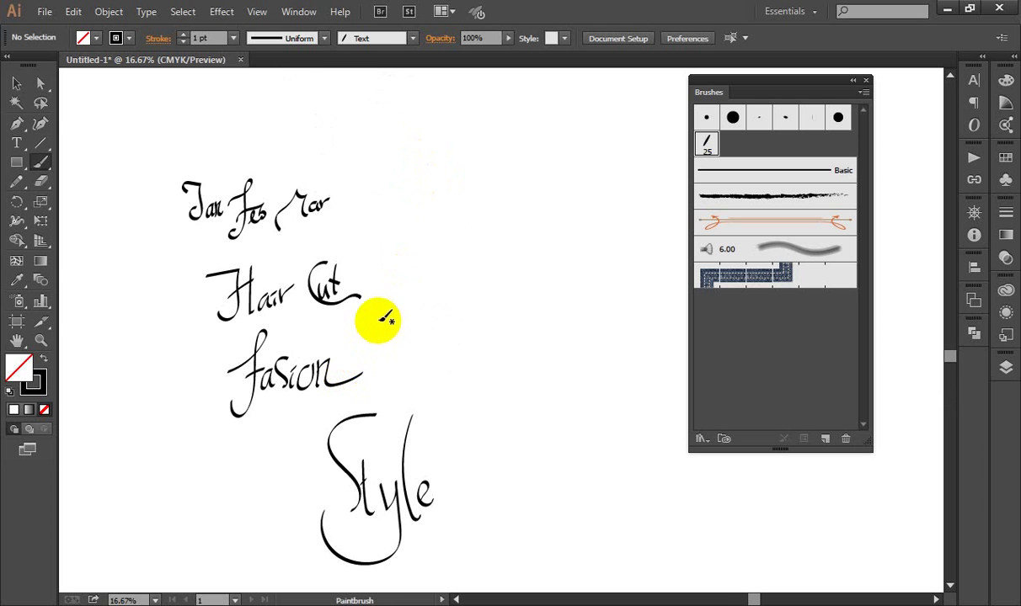
- Zoom in to about 66.67% on the blank canvas right of 'Hair Cut'
scroll(373, 317, up, 1)
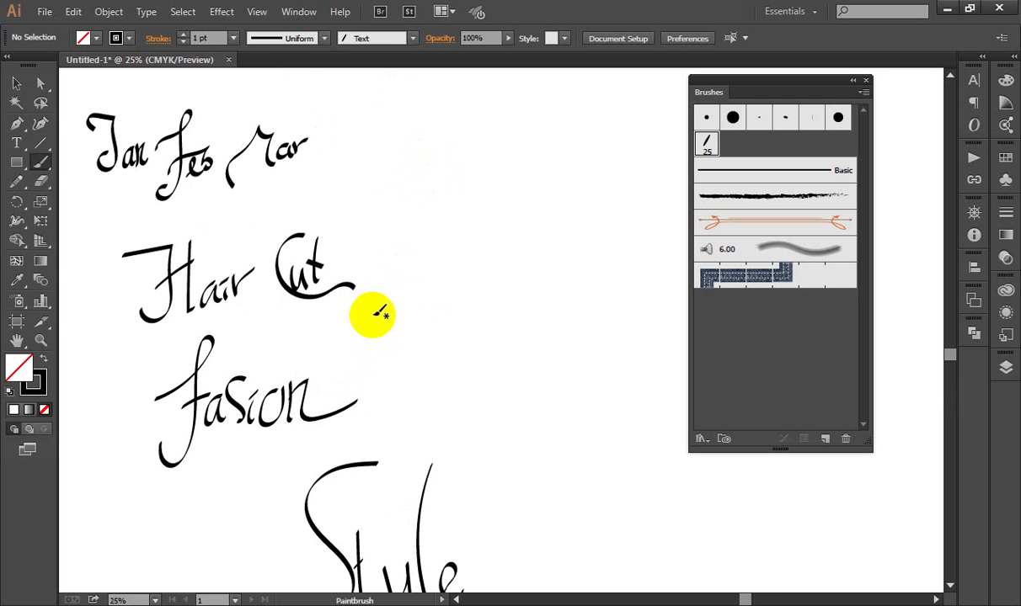
drag(371, 210, 330, 223)
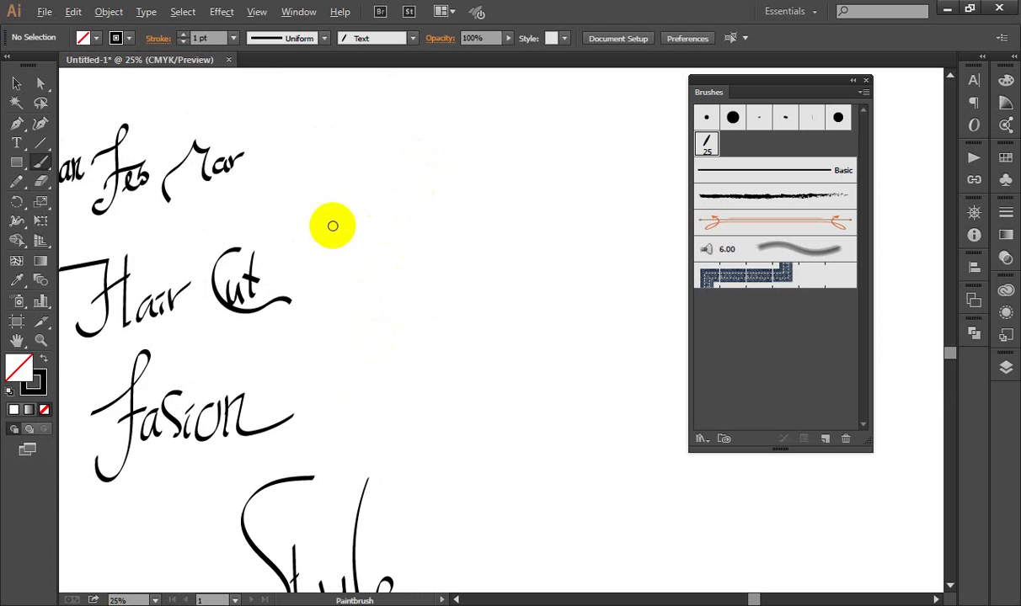
scroll(333, 226, up, 2)
scroll(286, 236, right, 2)
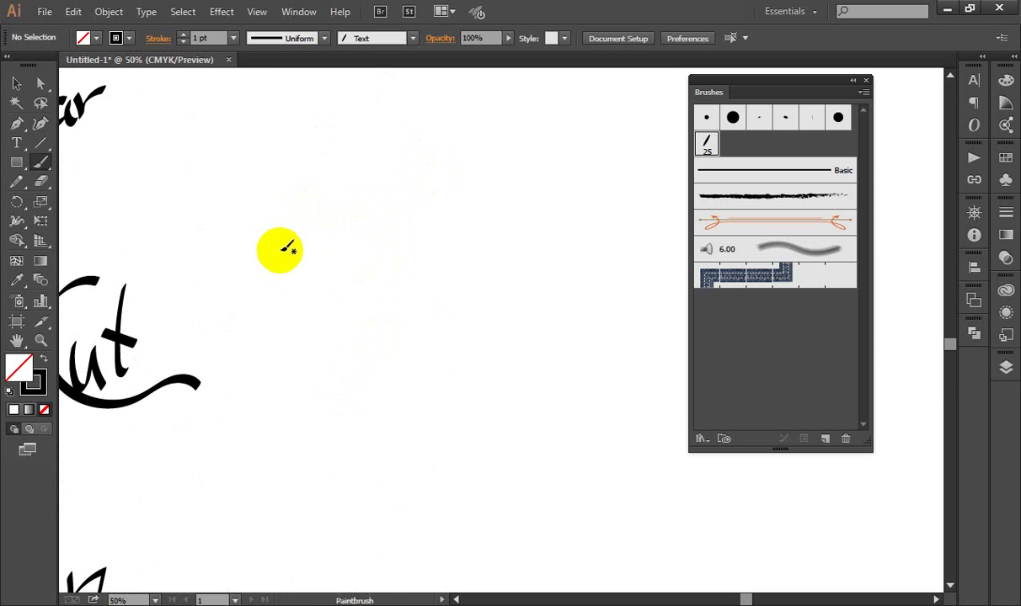
scroll(320, 259, up, 1)
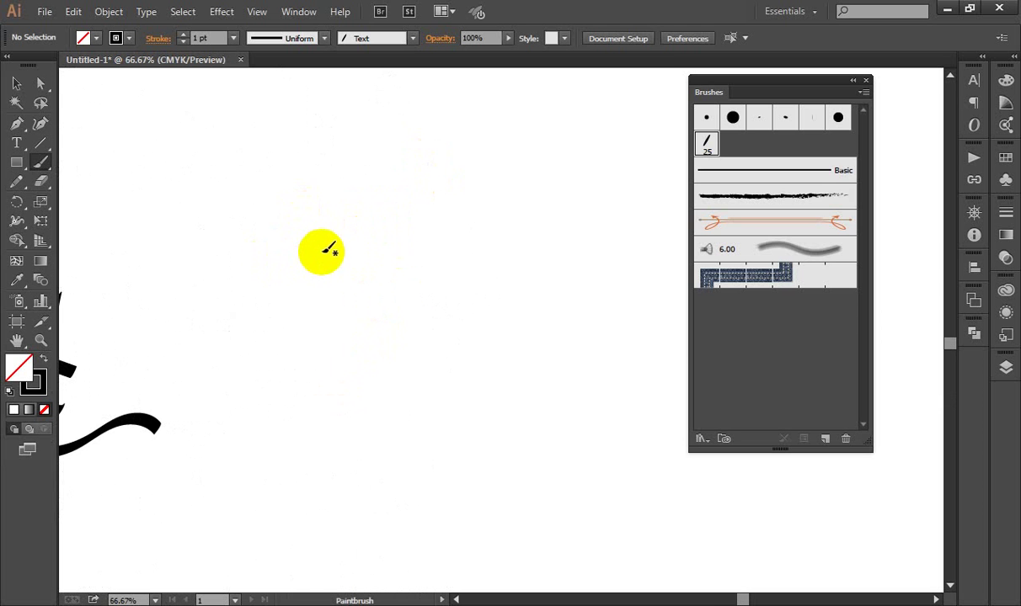
- Paint the first Khmer consonant in the empty space, with a curl at its top-left
mouse_move(308, 258)
mouse_down()
mouse_move(335, 316)
mouse_move(312, 304)
mouse_move(342, 237)
mouse_move(371, 226)
mouse_move(398, 235)
mouse_move(399, 304)
mouse_move(372, 298)
mouse_move(392, 278)
mouse_move(403, 224)
mouse_up()
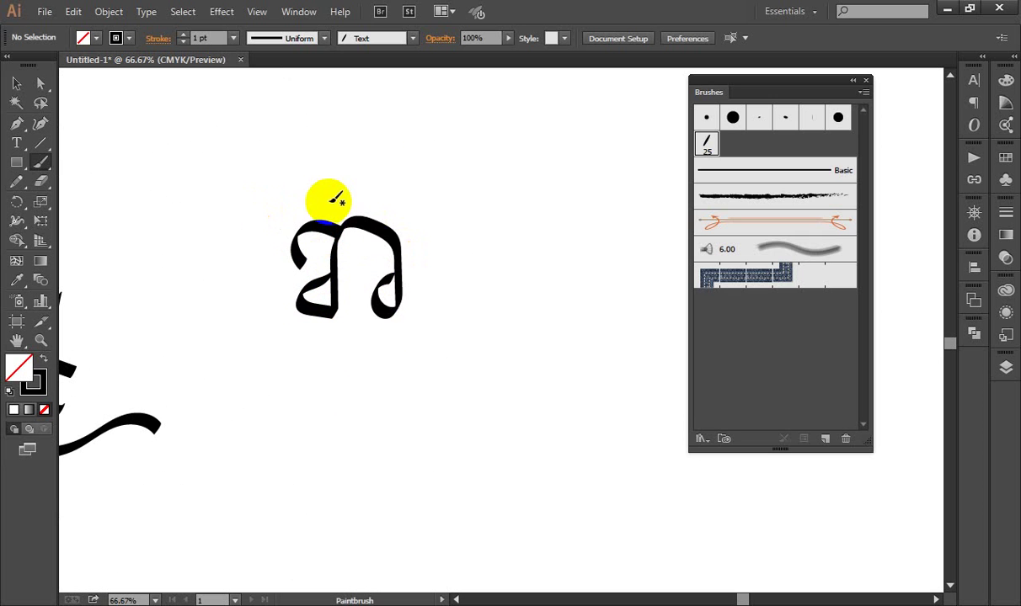
mouse_move(325, 207)
mouse_down()
mouse_move(380, 243)
mouse_move(381, 303)
mouse_move(399, 304)
mouse_up()
mouse_move(364, 239)
mouse_down()
mouse_move(394, 245)
mouse_move(392, 319)
mouse_move(365, 308)
mouse_move(380, 286)
mouse_move(337, 228)
mouse_move(314, 219)
mouse_move(366, 240)
mouse_move(337, 217)
mouse_move(385, 247)
mouse_move(393, 299)
mouse_move(353, 296)
mouse_move(402, 269)
mouse_up()
mouse_move(305, 198)
mouse_down()
mouse_move(320, 207)
mouse_move(285, 209)
mouse_move(330, 194)
mouse_move(383, 200)
mouse_move(403, 180)
mouse_up()
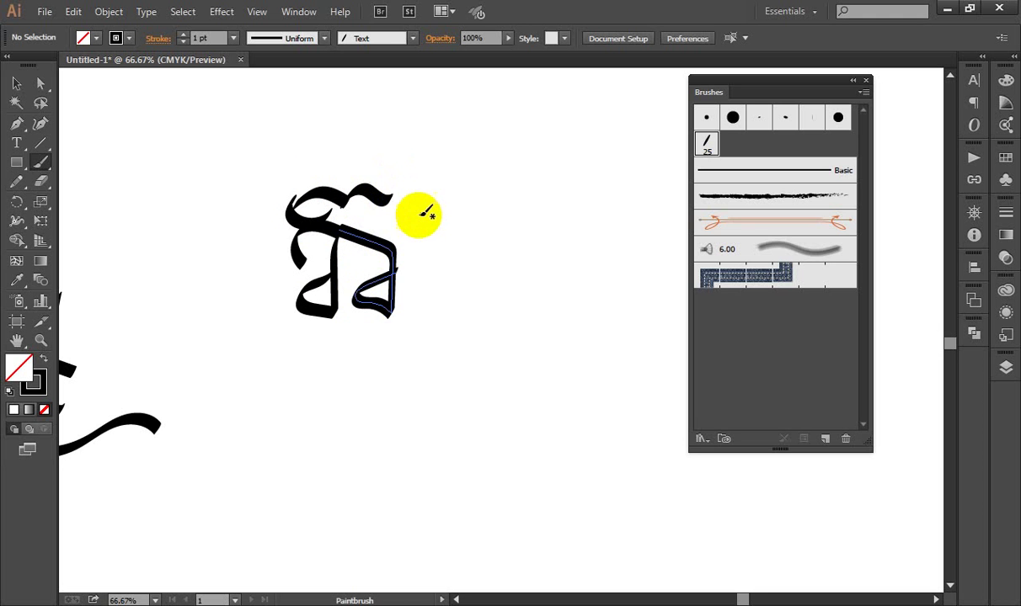
- Paint a second consonant to its right, extended with a top hook
drag(487, 196, 408, 184)
mouse_move(367, 228)
mouse_down()
mouse_move(428, 197)
mouse_move(465, 207)
mouse_move(444, 262)
mouse_move(425, 274)
mouse_move(379, 216)
mouse_move(388, 267)
mouse_up()
mouse_move(361, 171)
mouse_down()
mouse_move(378, 196)
mouse_move(400, 174)
mouse_move(396, 152)
mouse_move(458, 165)
mouse_move(485, 158)
mouse_up()
scroll(395, 185, up, 3)
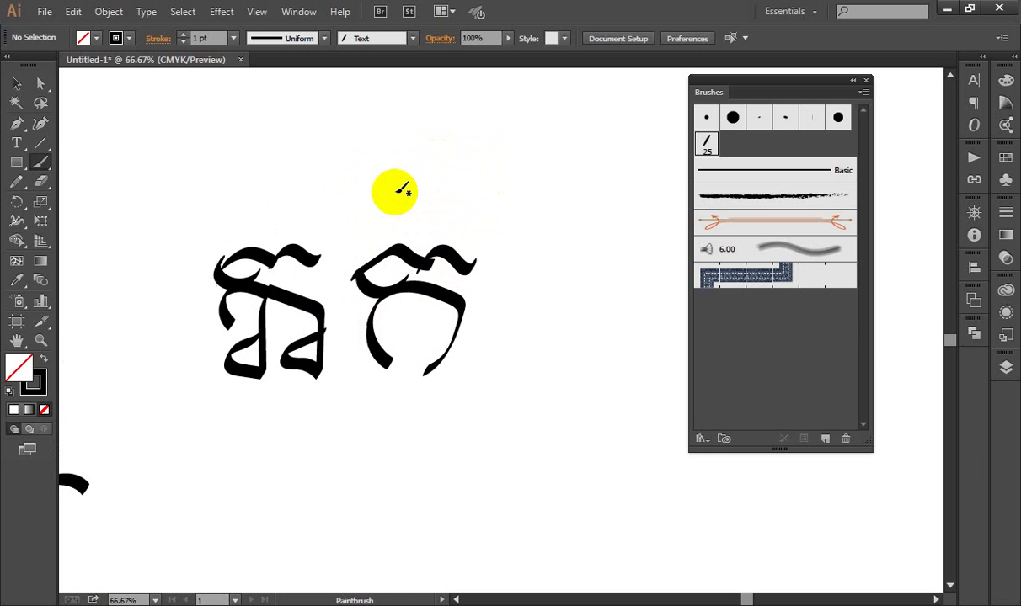
drag(286, 175, 458, 211)
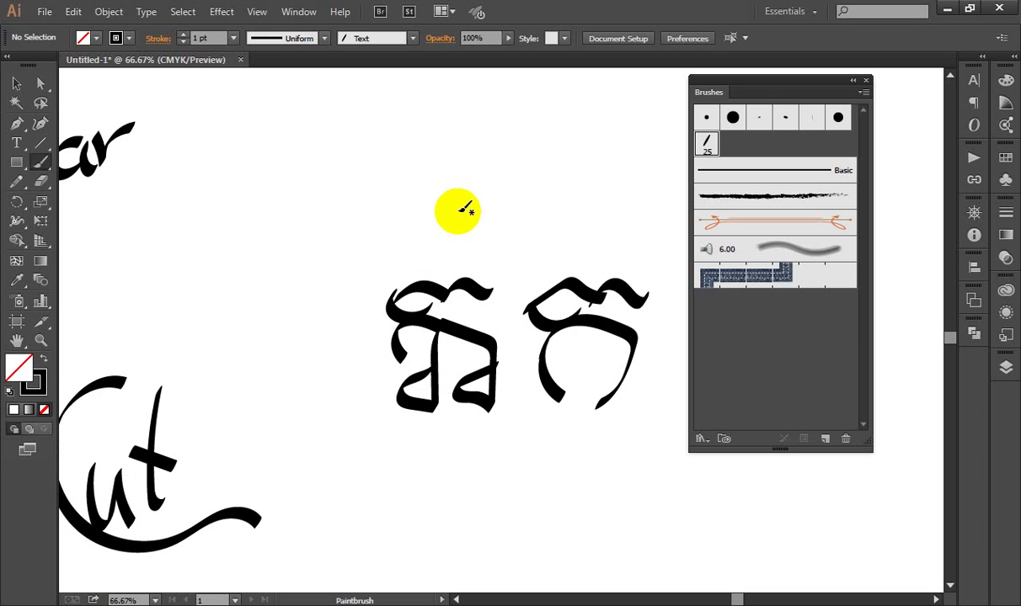
scroll(333, 267, up, 1)
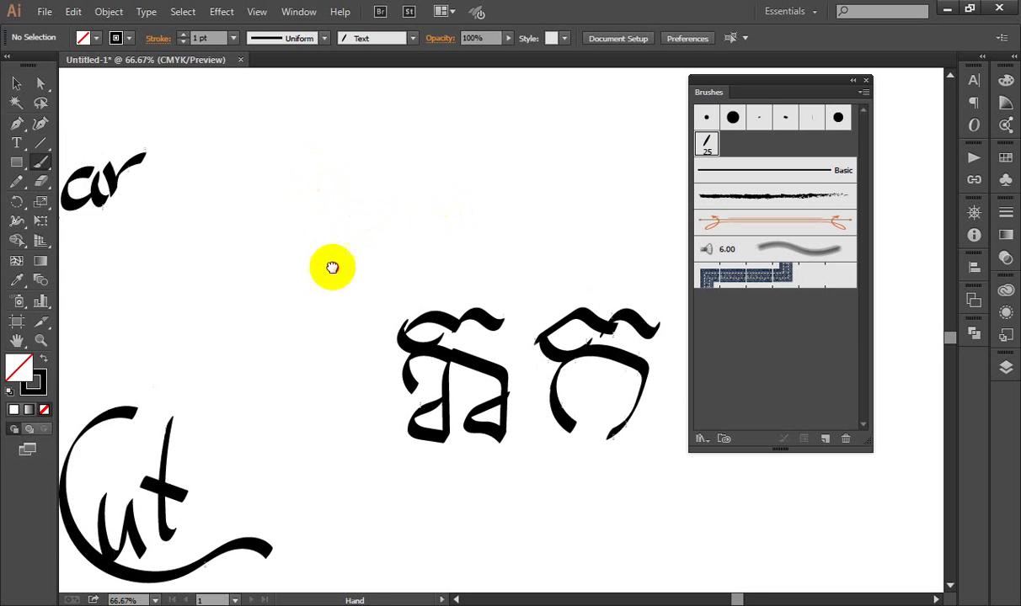
scroll(312, 245, up, 2)
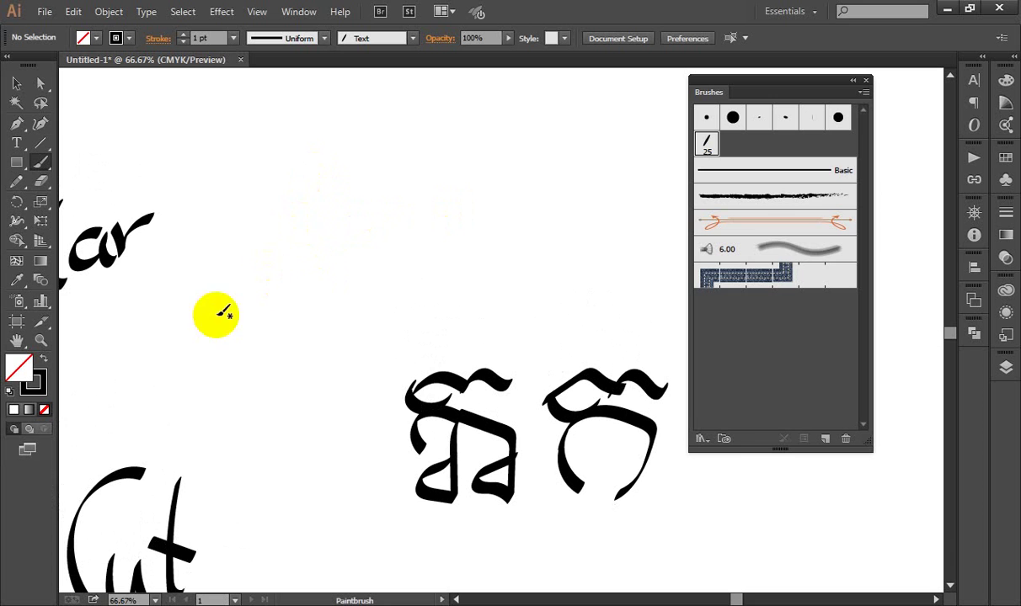
- Draw the next consonant's long S-curve swash, then check the stroke with the Selection tool
mouse_move(209, 255)
mouse_down()
mouse_move(242, 306)
mouse_move(323, 221)
mouse_move(310, 269)
mouse_move(327, 245)
mouse_move(364, 255)
mouse_move(319, 191)
mouse_move(337, 174)
mouse_move(356, 194)
mouse_move(351, 163)
mouse_move(303, 132)
mouse_move(358, 151)
mouse_move(366, 168)
mouse_up()
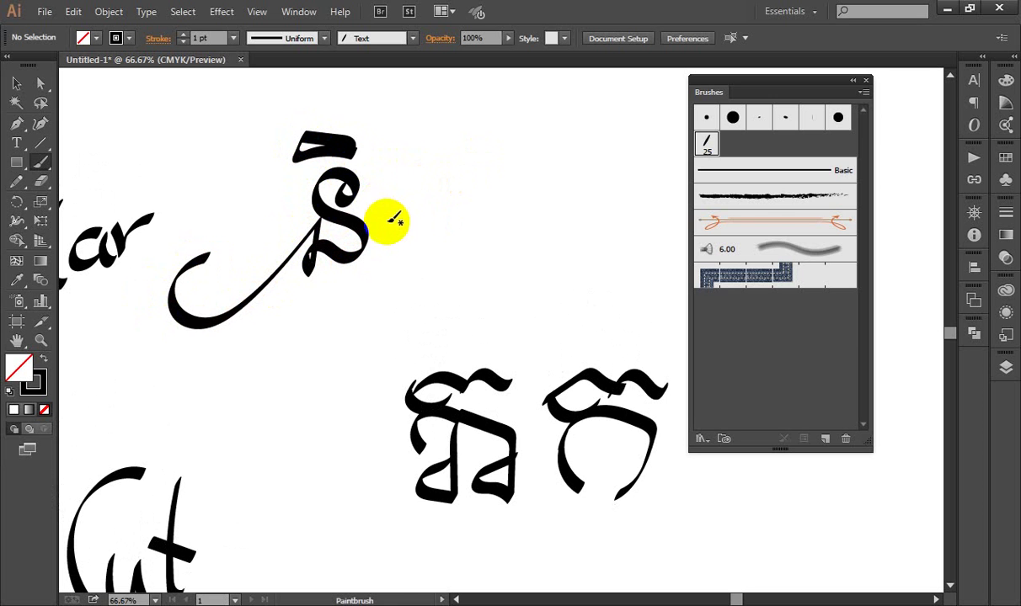
mouse_move(384, 244)
mouse_down()
mouse_move(428, 237)
mouse_move(412, 181)
mouse_move(376, 184)
mouse_move(447, 128)
mouse_move(472, 86)
mouse_move(432, 83)
mouse_up()
mouse_move(482, 145)
mouse_down()
mouse_move(421, 193)
mouse_move(329, 168)
mouse_up()
scroll(429, 201, up, 1)
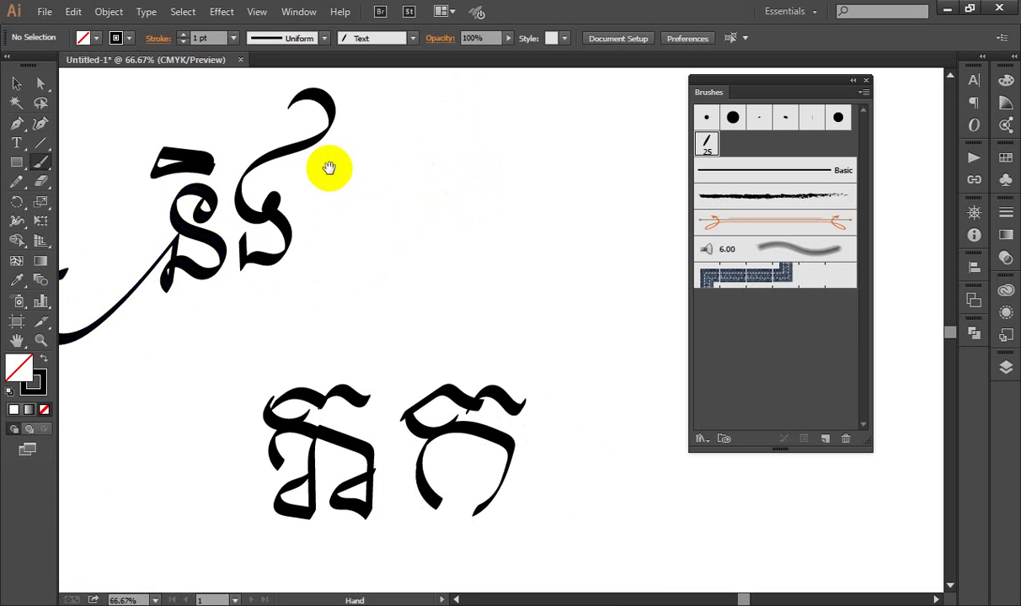
mouse_move(467, 158)
mouse_down()
mouse_move(337, 150)
mouse_move(392, 161)
mouse_move(383, 150)
mouse_move(345, 179)
mouse_move(213, 310)
mouse_move(198, 235)
mouse_move(213, 263)
mouse_up()
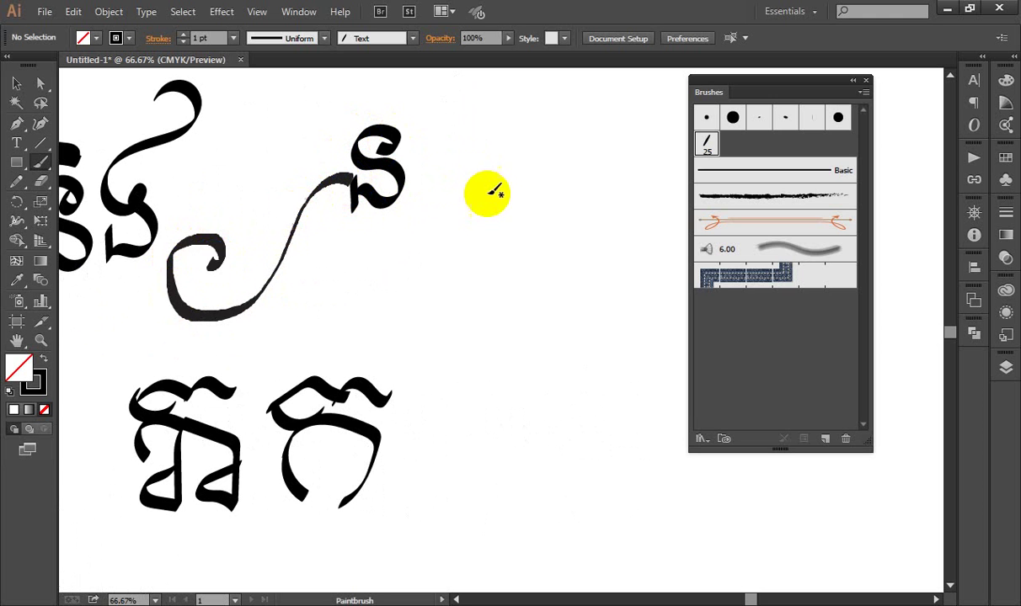
click(16, 84)
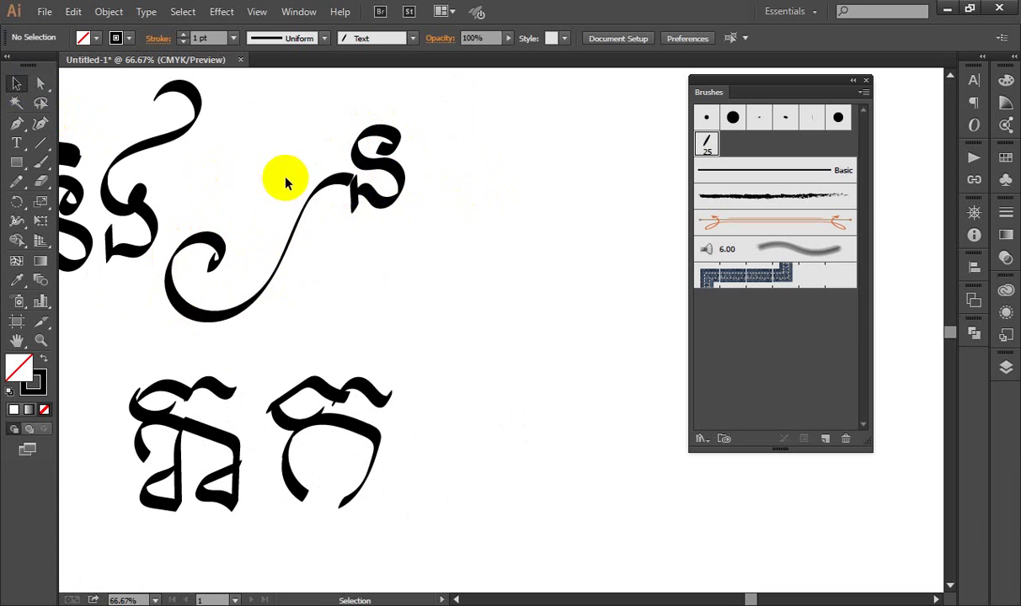
click(328, 181)
click(470, 214)
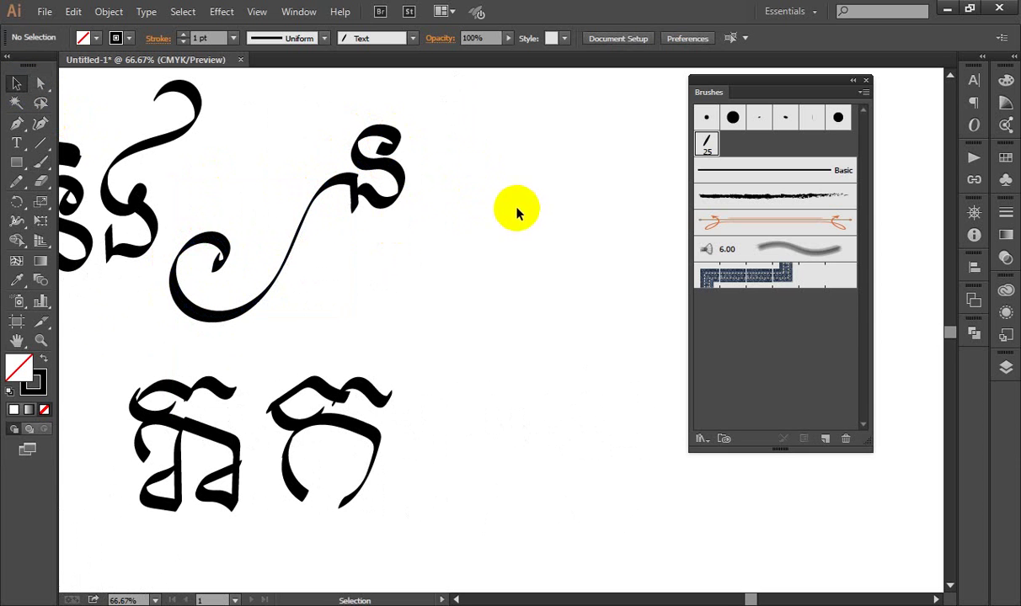
drag(401, 104, 401, 137)
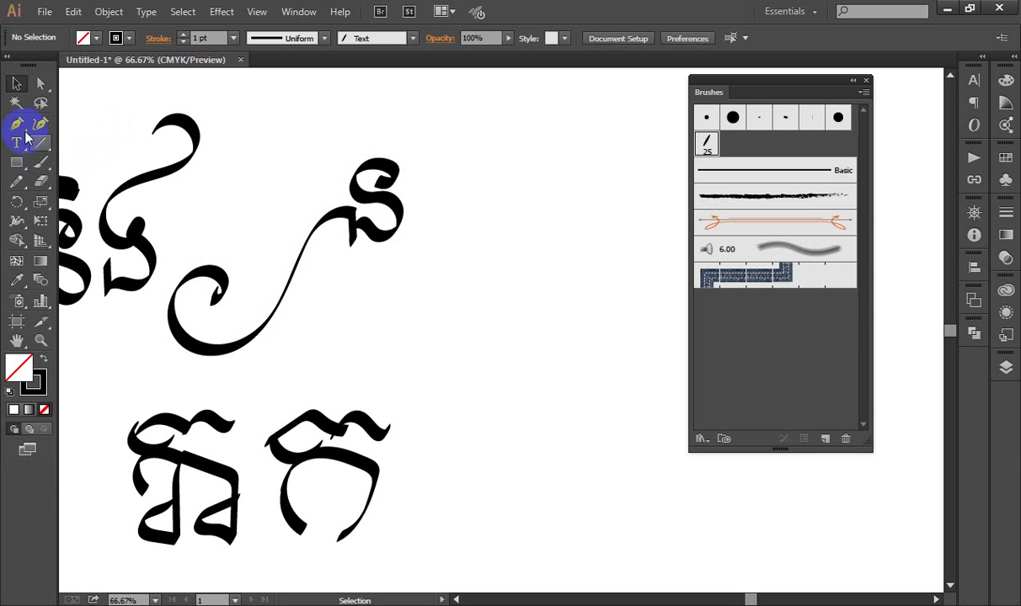
- Paint a looped consonant stroke rising into a tall upward tail, then zoom out
click(40, 162)
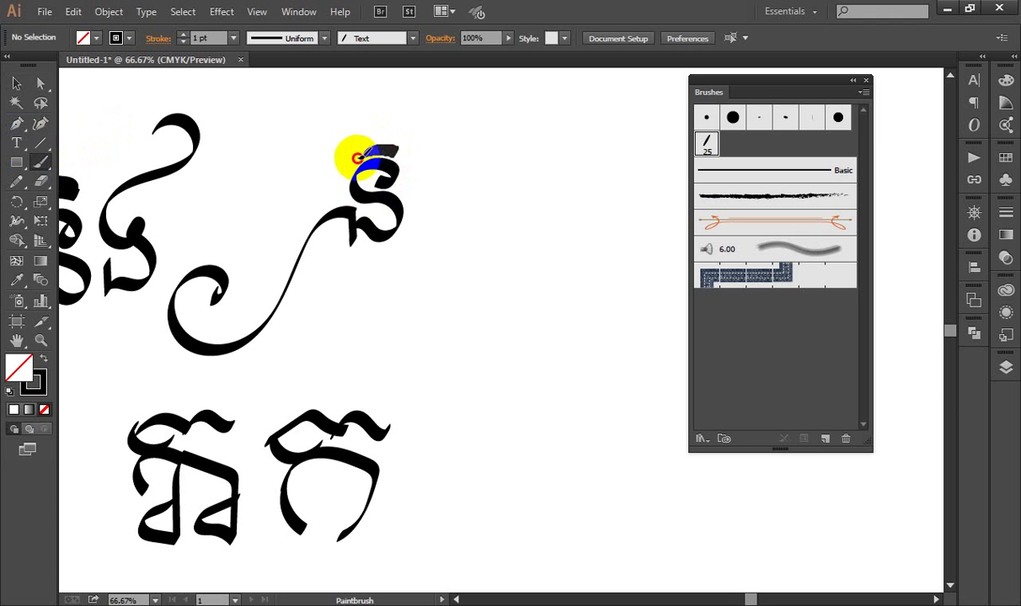
mouse_move(396, 152)
mouse_down()
mouse_move(403, 143)
mouse_move(390, 203)
mouse_move(426, 222)
mouse_move(432, 184)
mouse_up()
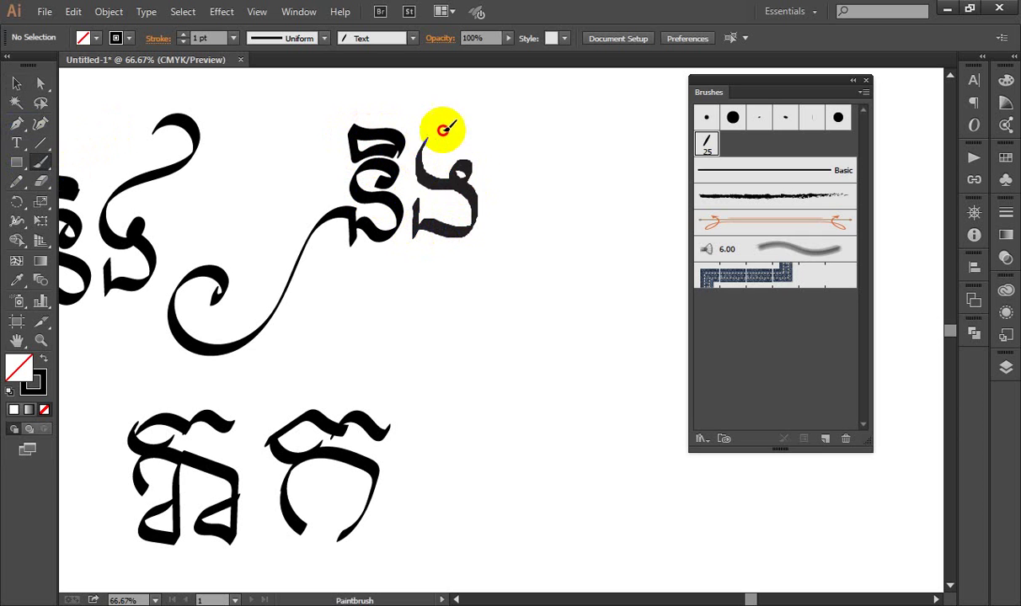
drag(432, 183, 507, 91)
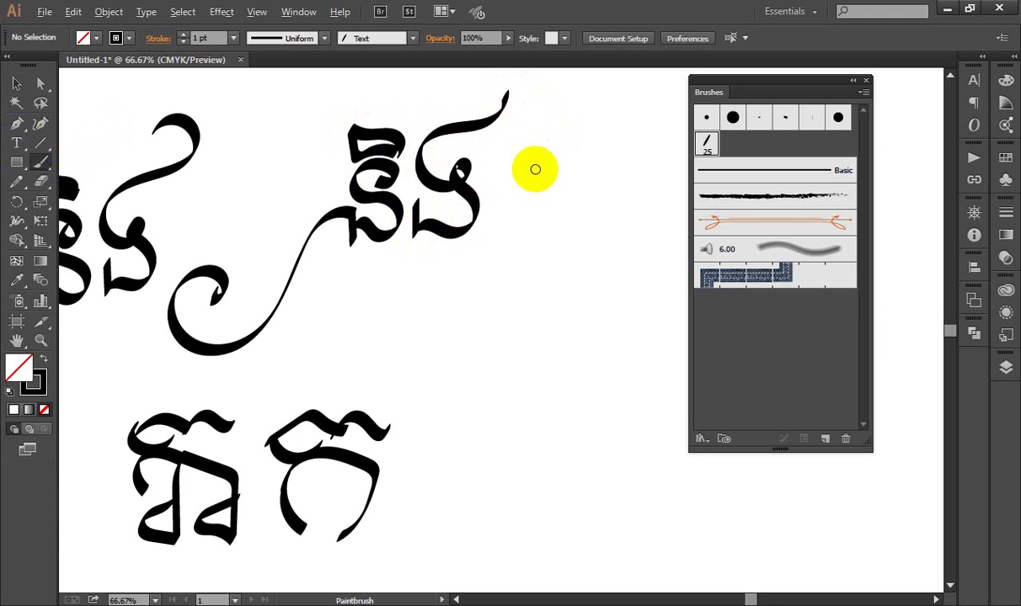
scroll(531, 165, down, 2)
scroll(495, 142, up, 1)
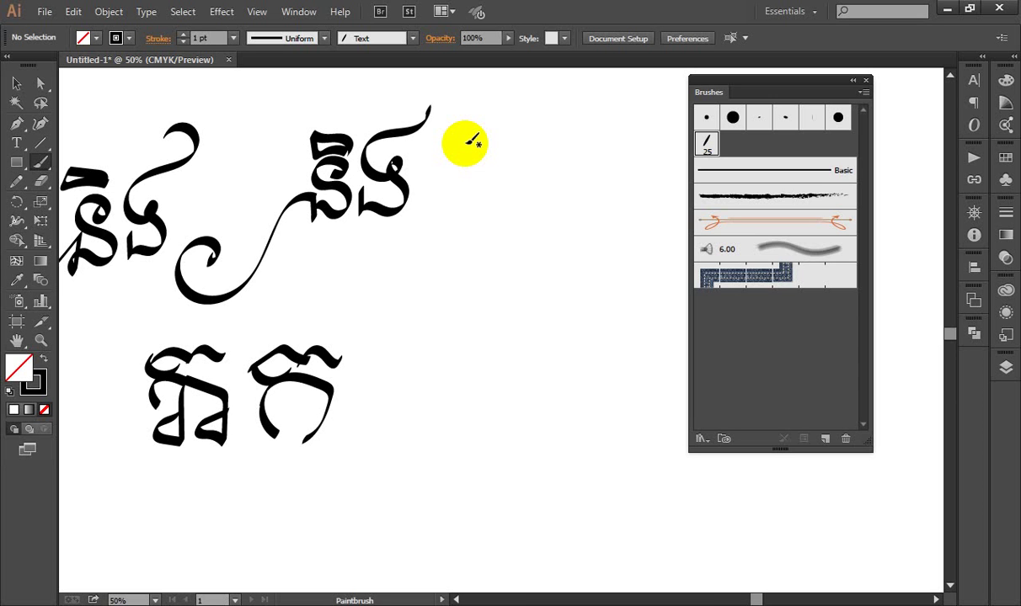
- Paint the looped body of the next consonant, undoing a misplaced top-left hook
scroll(460, 226, down, 1)
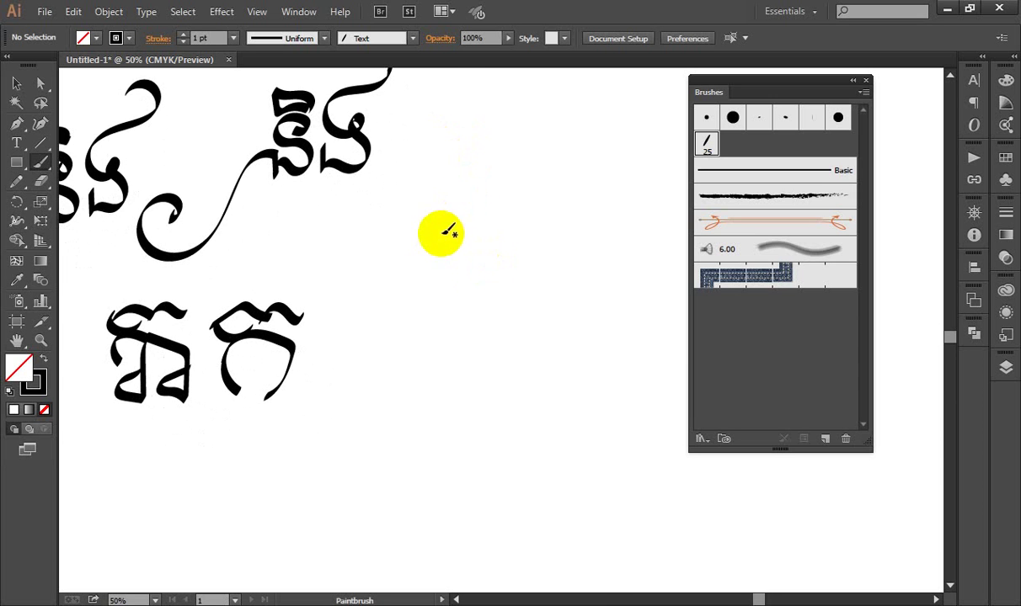
scroll(426, 263, up, 1)
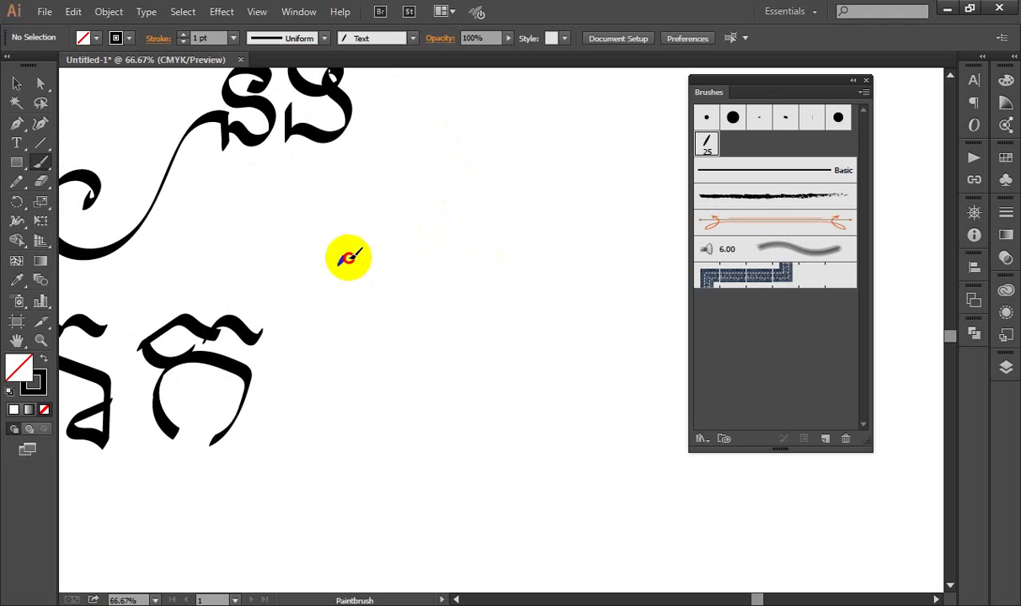
mouse_move(341, 261)
mouse_down()
mouse_move(367, 271)
mouse_move(337, 281)
mouse_move(346, 228)
mouse_move(405, 235)
mouse_move(405, 269)
mouse_move(449, 274)
mouse_move(460, 228)
mouse_move(424, 216)
mouse_up()
mouse_move(353, 214)
mouse_down()
mouse_move(332, 219)
mouse_move(346, 198)
mouse_move(386, 188)
mouse_up()
mouse_move(442, 216)
mouse_down()
mouse_move(428, 204)
mouse_move(330, 215)
mouse_move(340, 192)
mouse_move(371, 201)
mouse_move(388, 186)
mouse_move(433, 227)
mouse_move(417, 220)
mouse_move(433, 205)
mouse_move(421, 201)
mouse_move(431, 180)
mouse_move(467, 180)
mouse_move(346, 182)
mouse_up()
key(ctrl+z)
click(297, 194)
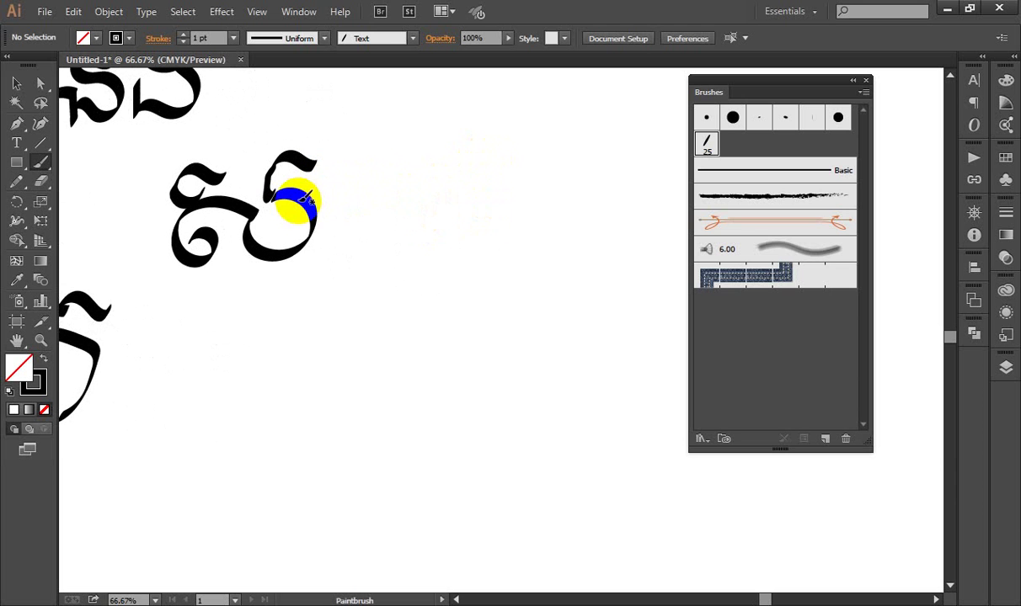
- Paint another consonant with a long curved lead-in and short hook, then zoom out to 33.33%
mouse_move(316, 299)
mouse_down()
mouse_move(411, 235)
mouse_move(410, 268)
mouse_move(422, 216)
mouse_move(469, 210)
mouse_move(455, 242)
mouse_move(512, 265)
mouse_move(505, 213)
mouse_move(405, 200)
mouse_move(477, 187)
mouse_up()
mouse_move(405, 205)
mouse_down()
mouse_move(417, 177)
mouse_move(455, 187)
mouse_move(478, 175)
mouse_up()
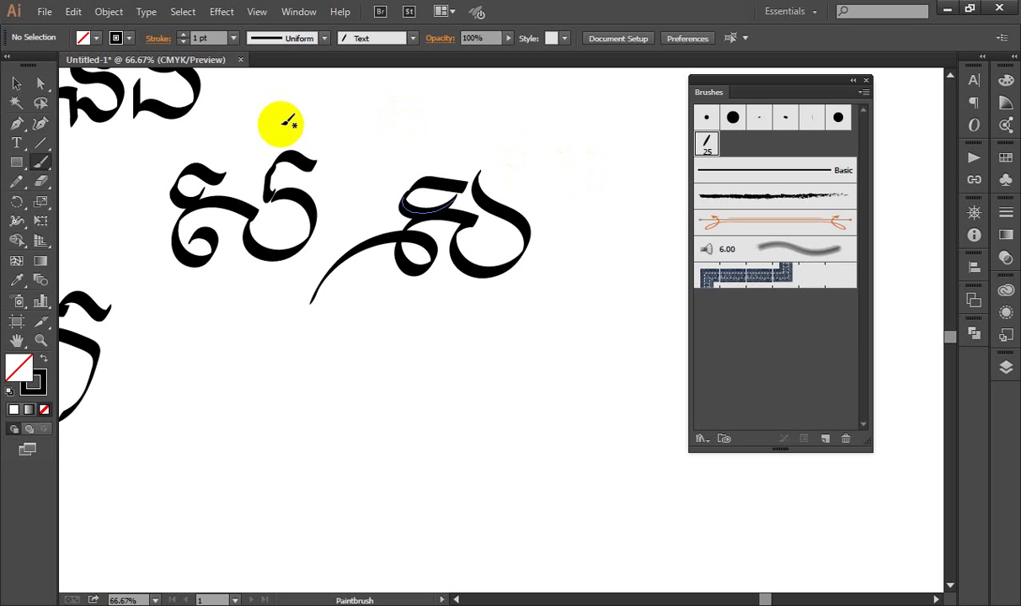
click(17, 83)
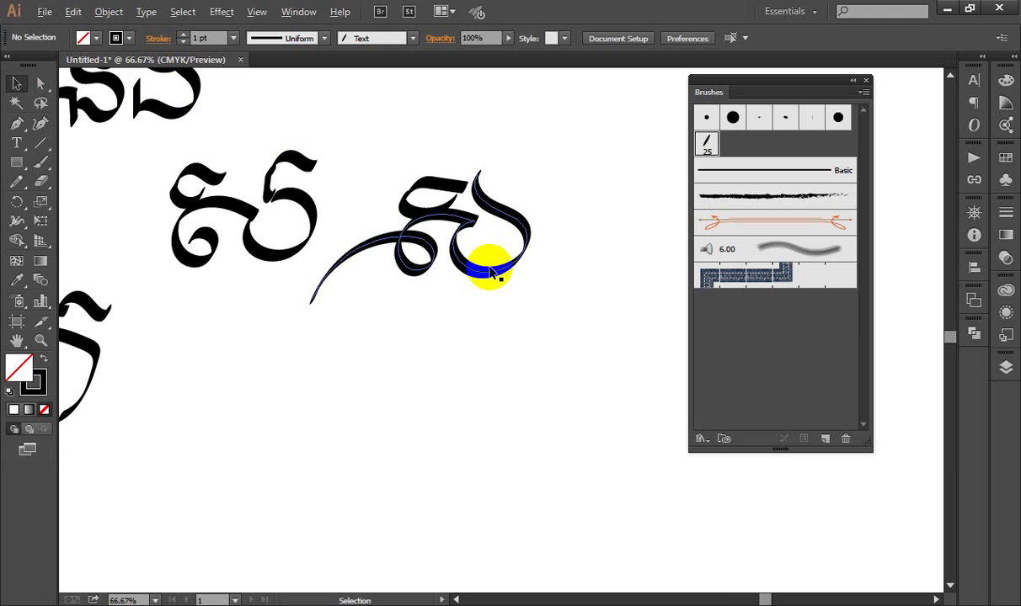
scroll(476, 262, down, 2)
drag(520, 194, 437, 192)
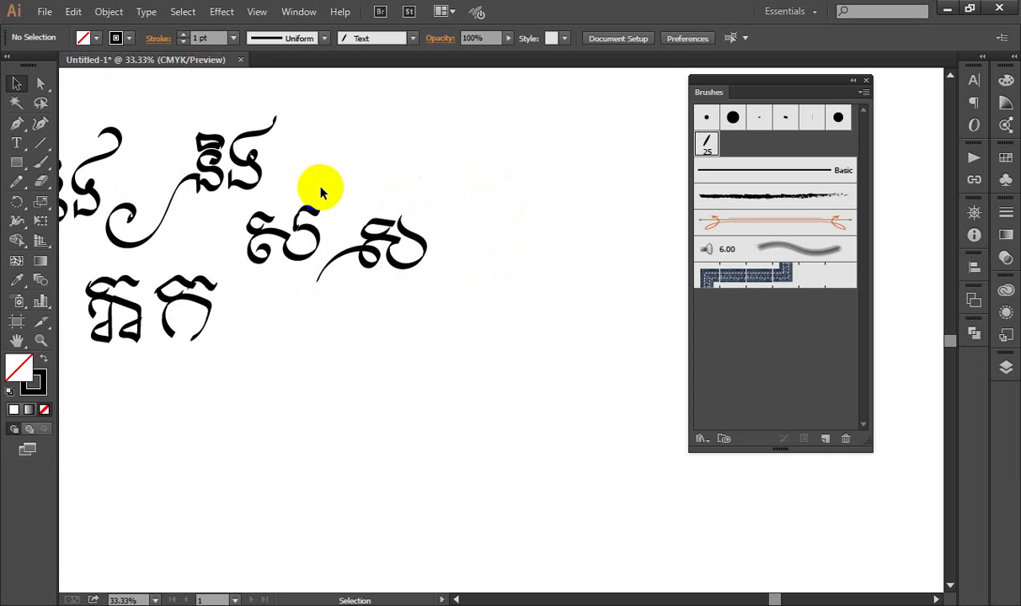
- Zoom out to 12.5% to review all lettering, return to 25%, and pick the Type tool
scroll(320, 192, down, 1)
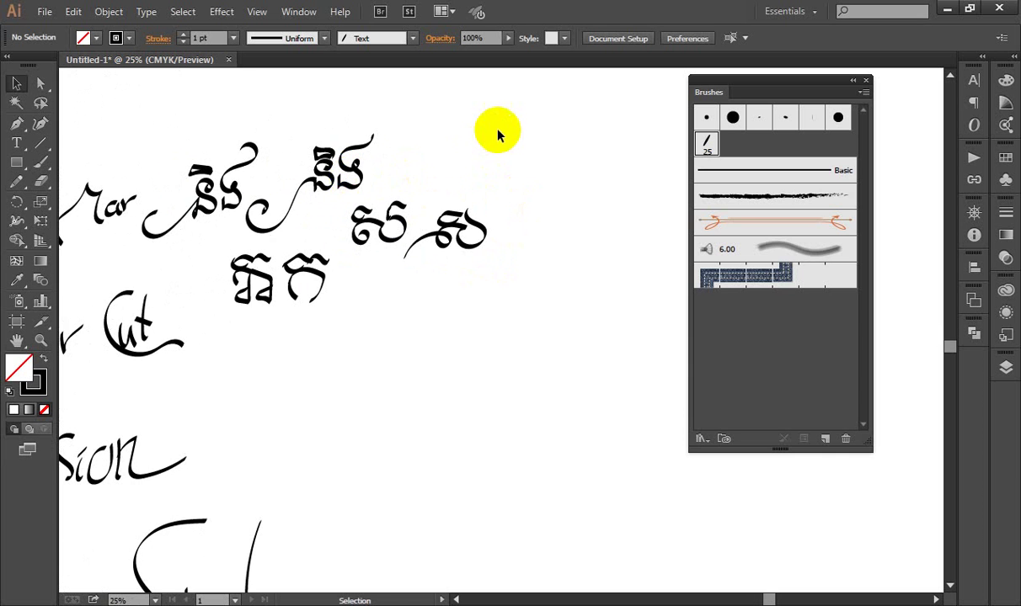
scroll(499, 133, down, 1)
scroll(478, 137, down, 1)
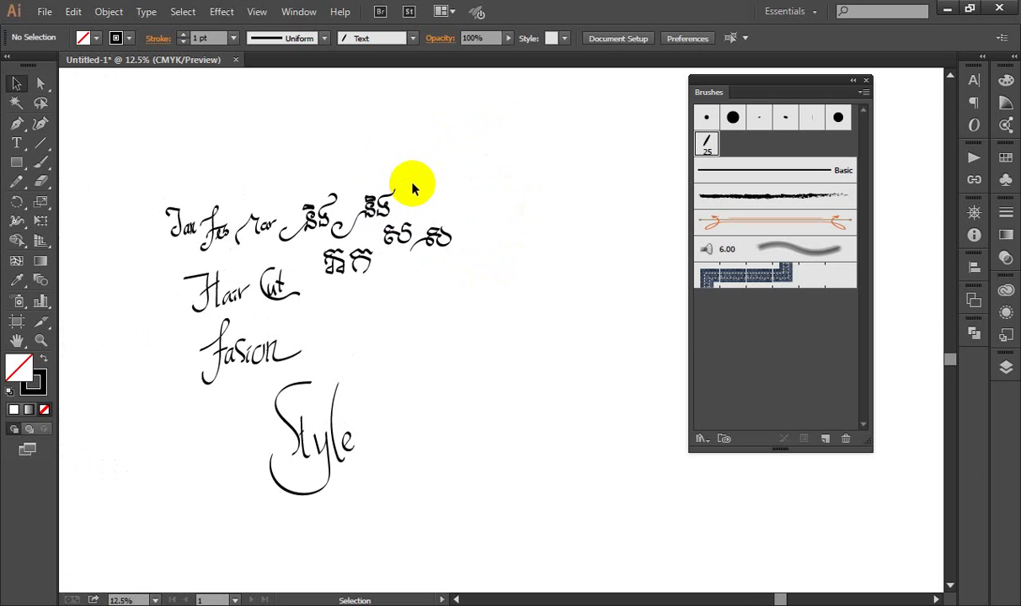
scroll(203, 143, up, 1)
scroll(200, 126, up, 1)
mouse_move(200, 125)
mouse_down()
mouse_move(394, 164)
mouse_move(484, 148)
mouse_up()
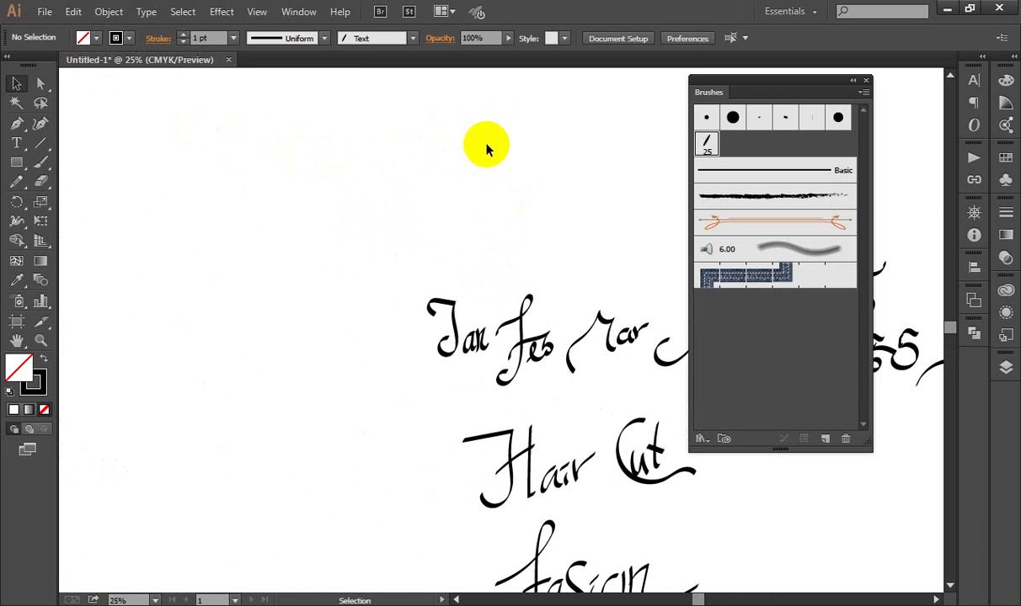
click(17, 143)
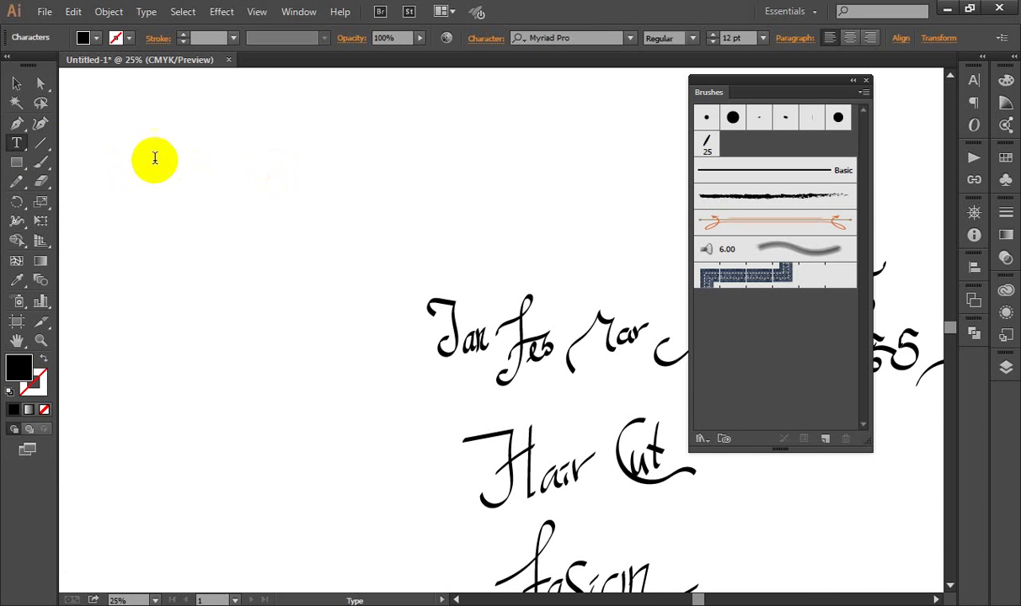
scroll(89, 149, up, 1)
- Place a text point in the upper-left area set to Khmer OS Wat Phnom at 60 pt
scroll(90, 149, up, 1)
click(92, 168)
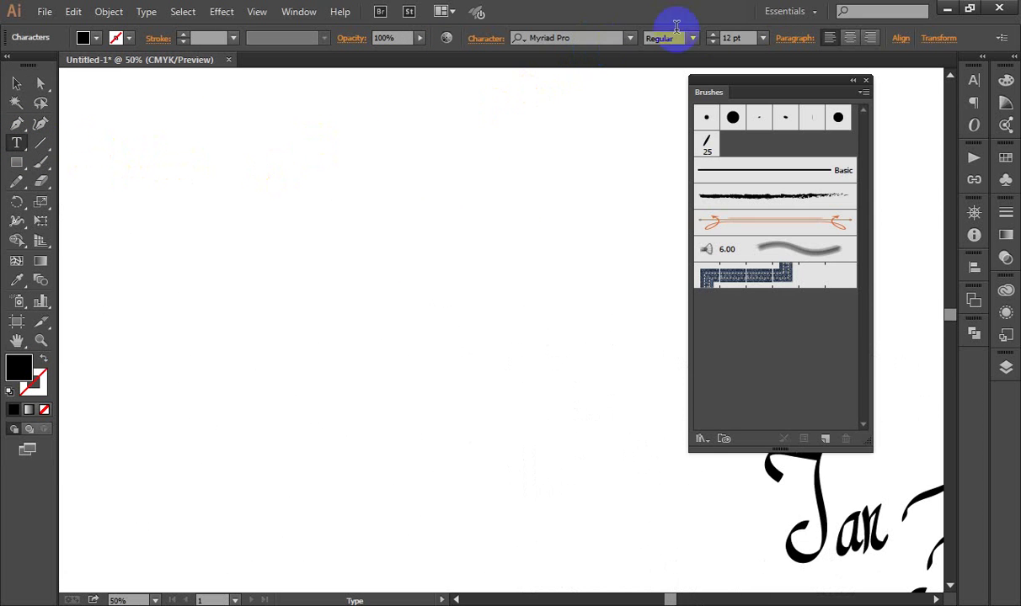
click(763, 39)
click(779, 298)
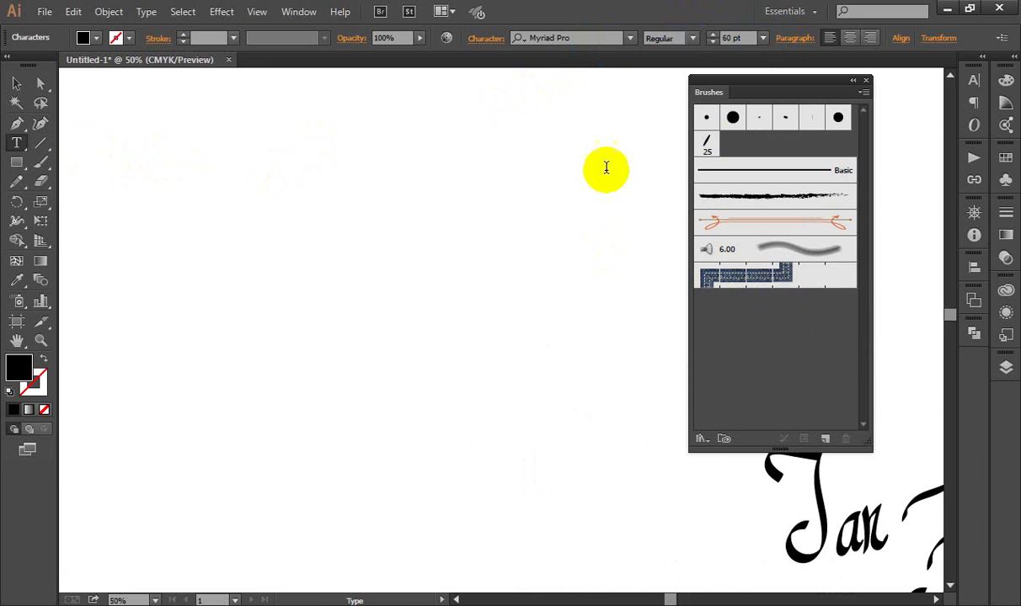
click(599, 38)
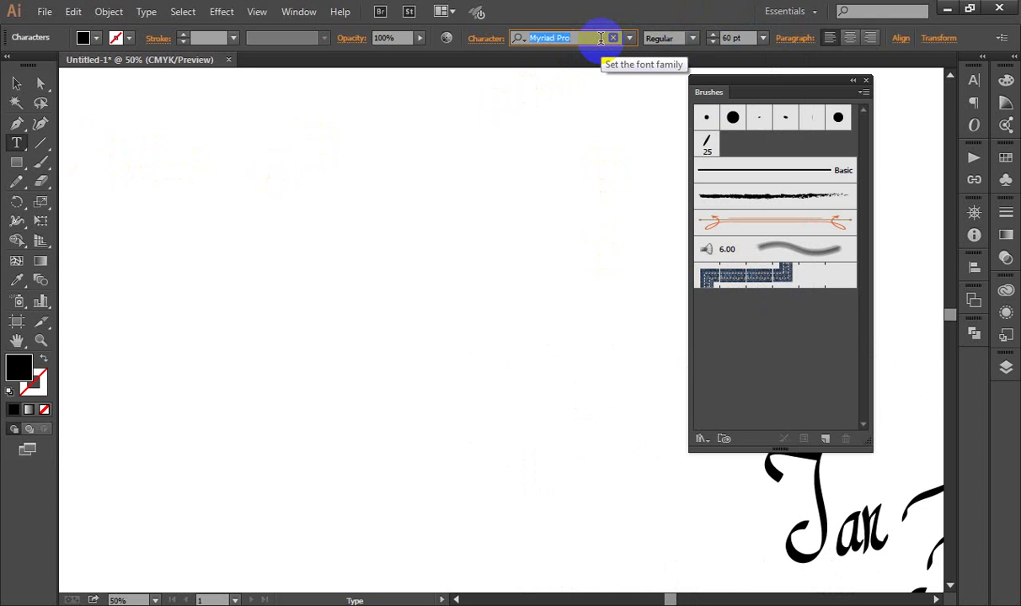
text(k)
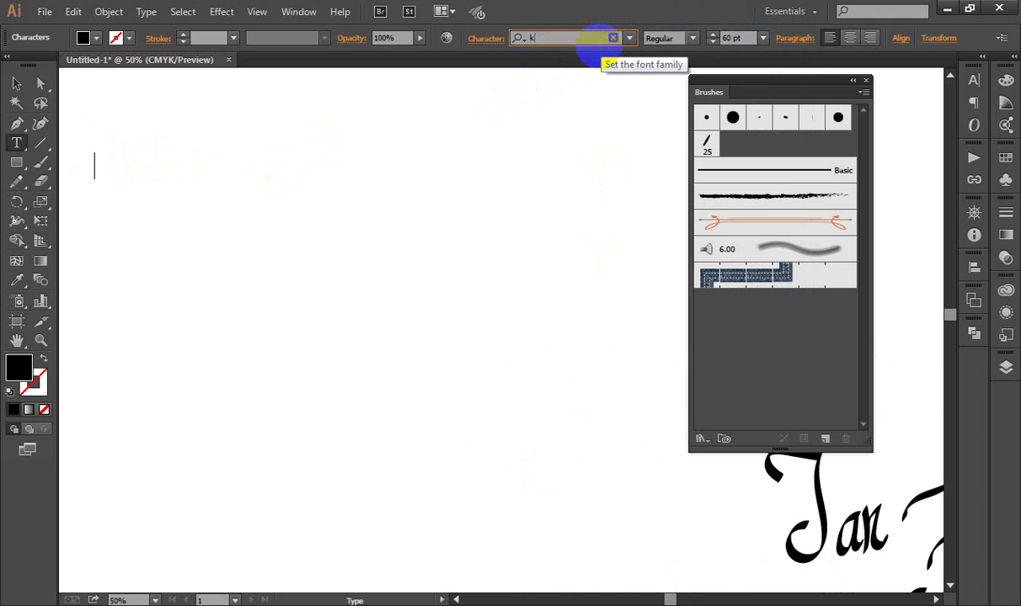
text(hmer os)
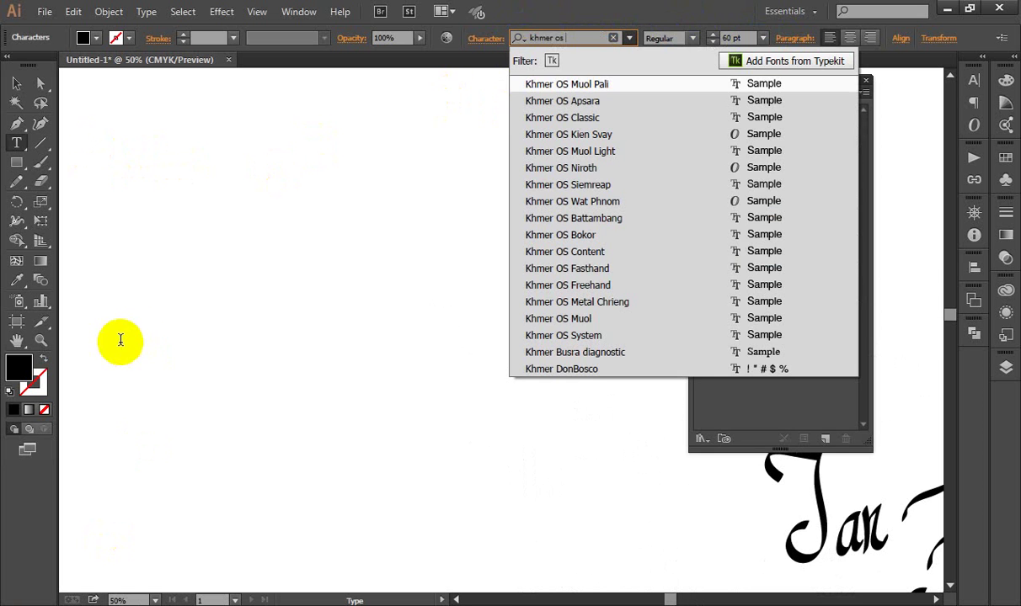
click(630, 202)
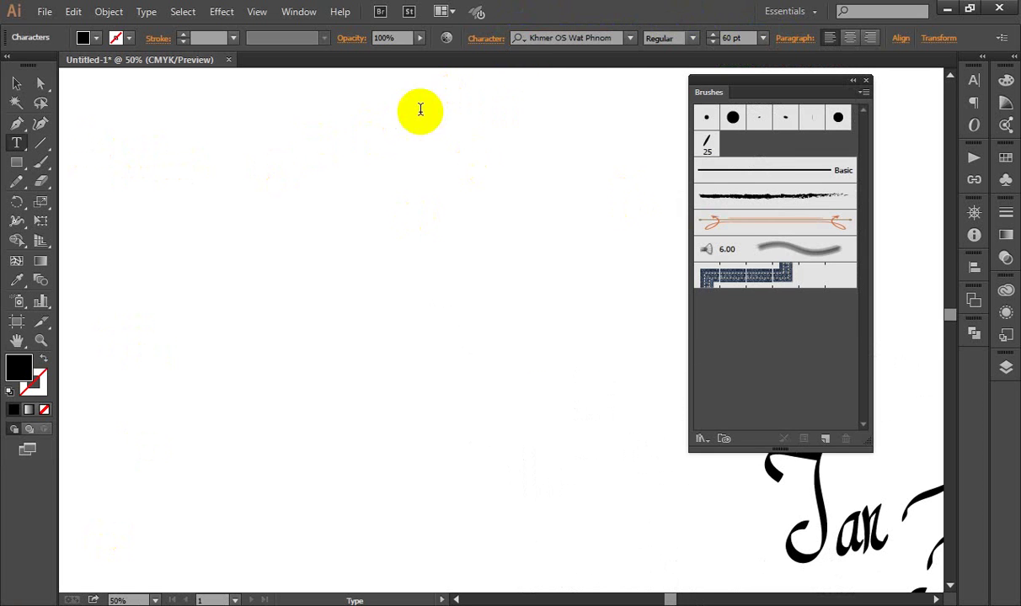
- Type the rest of the Khmer text, correcting stray letters and mistyped subscripts
text(d)
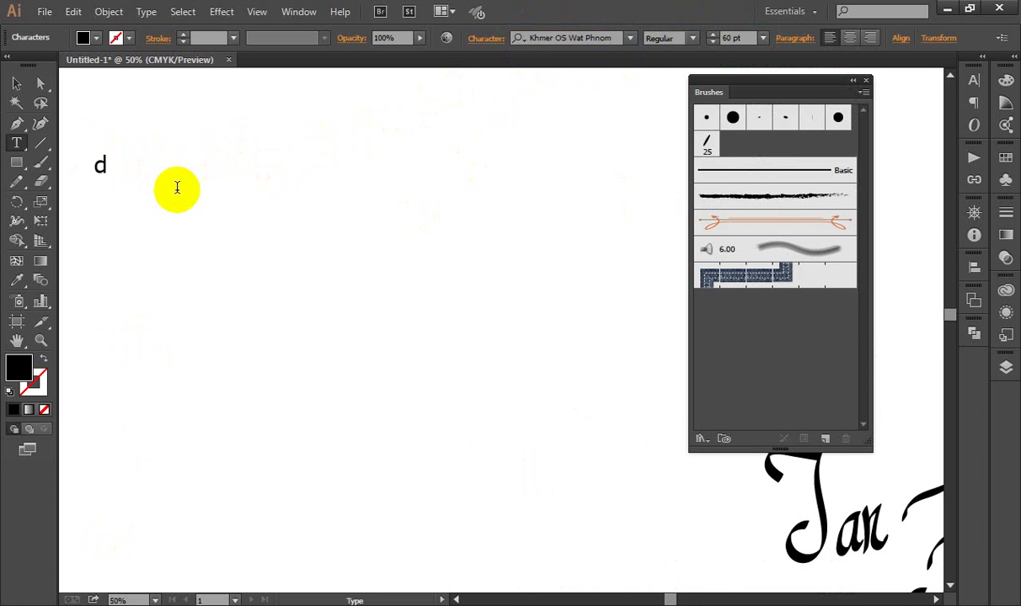
key(BackSpace)
text(ក)
text(អ)
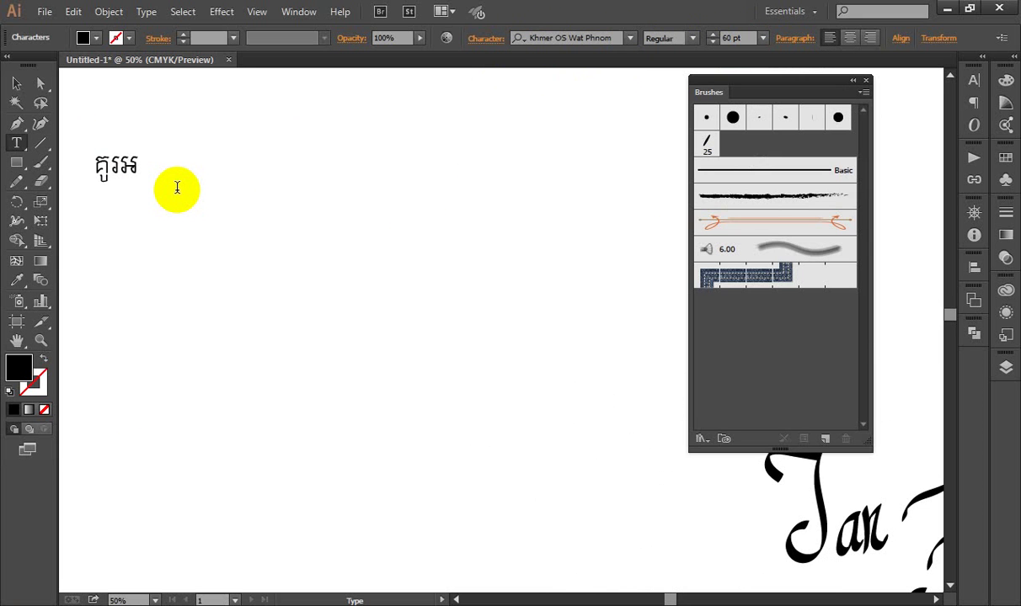
text(ក្សរ)
text( ចាប់ពី)
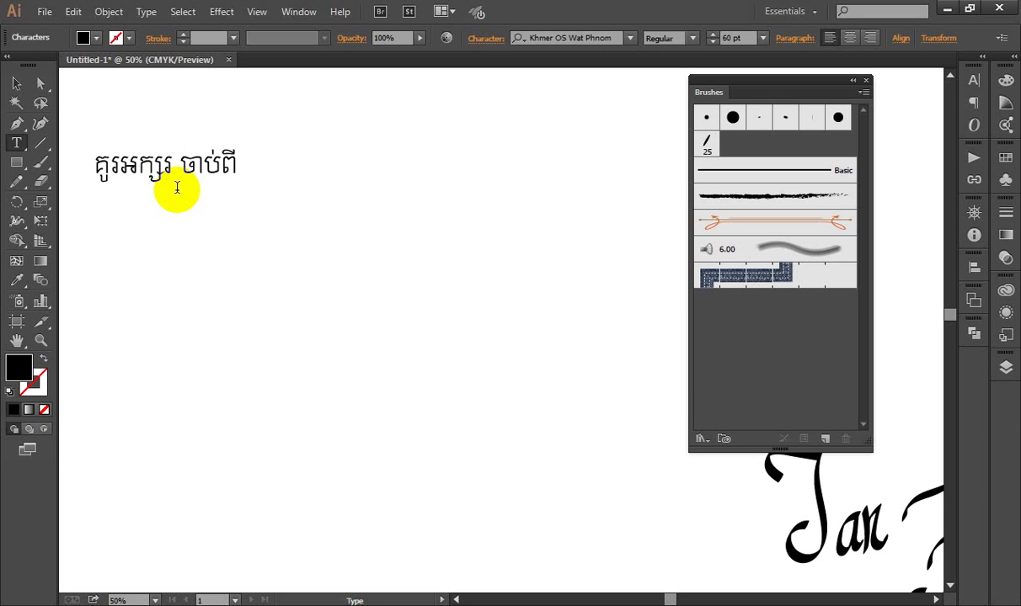
text(អក)
text(្សរ ក)
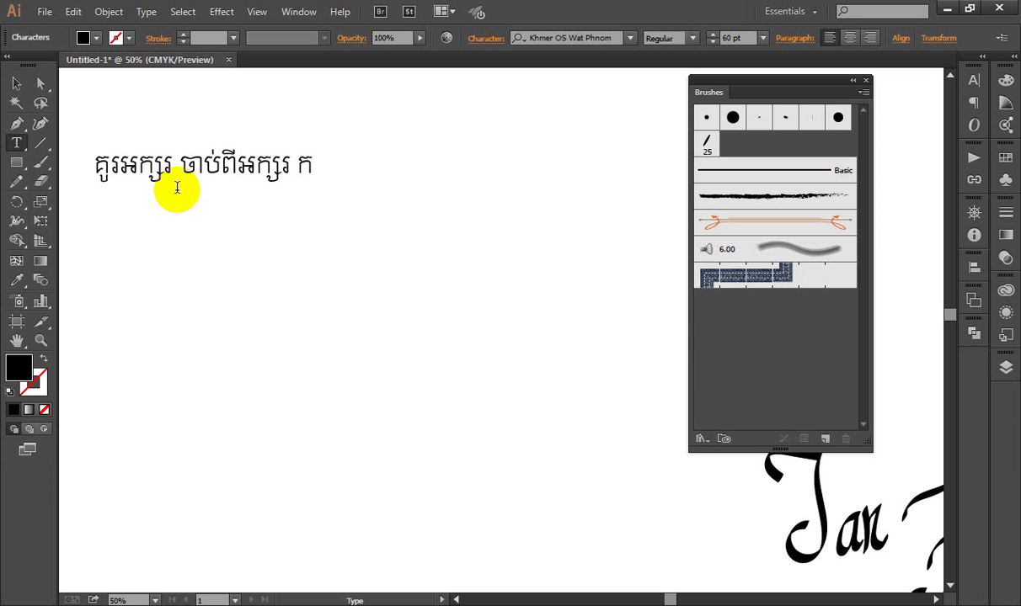
text( ដល់ អ)
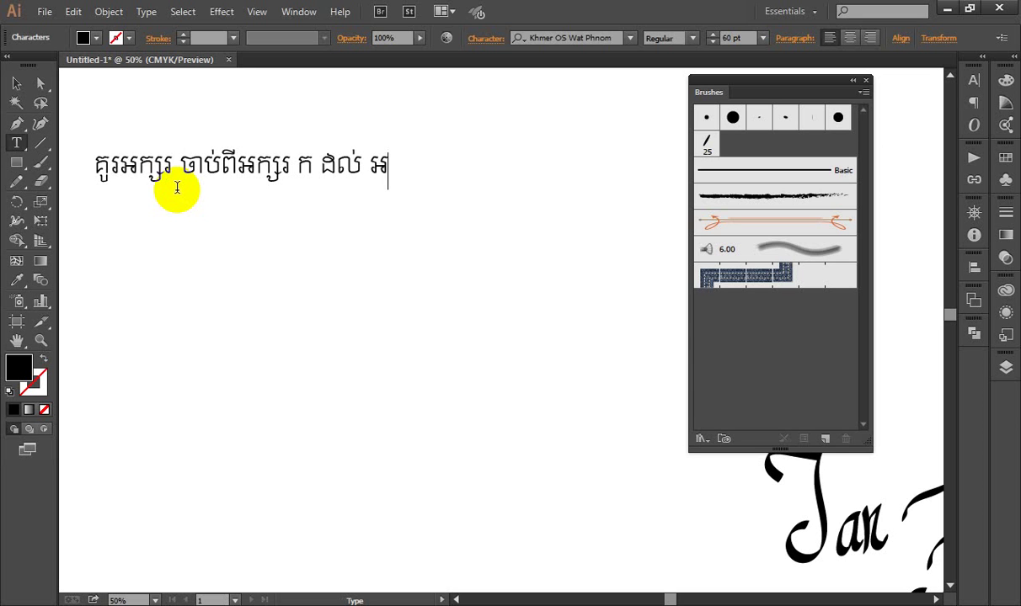
text( ពាក)
text(្យៈ)
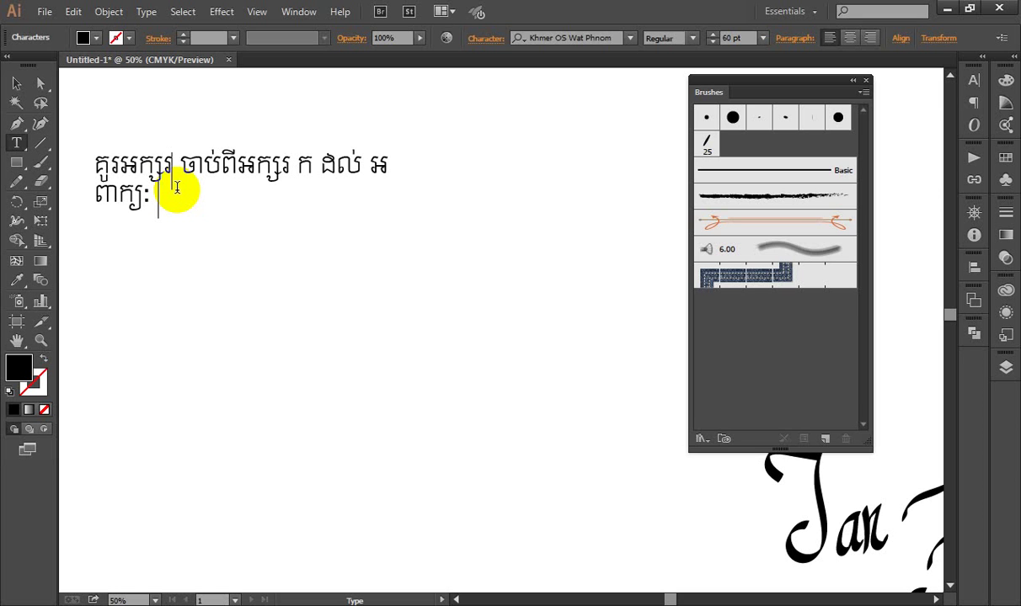
key(Right)
key(Right)
key(Right)
key(Right)
key(Right)
key(Right)
text(ៈ )
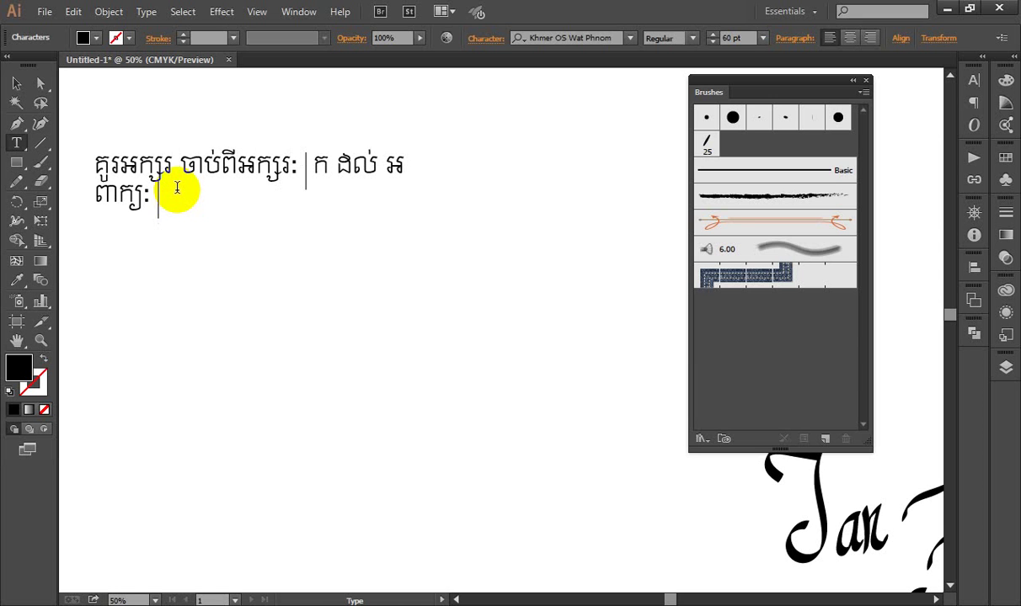
text(ឈ្ម)
key(BackSpace)
text(មុយ)
text(ឆ្ង)
key(BackSpace)
text(ងាញ)
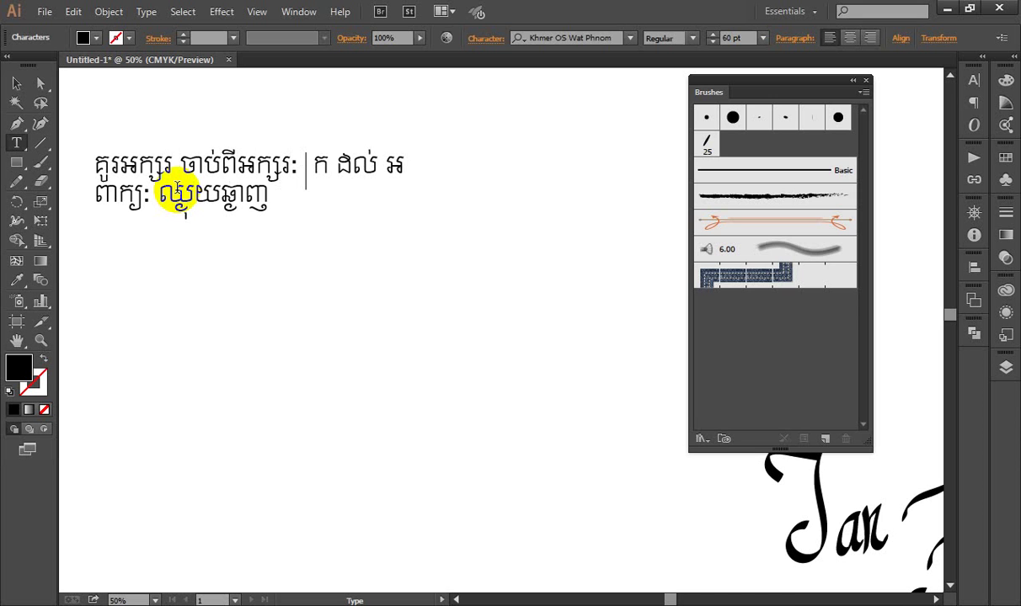
text(់ )
text(ស្រស់)
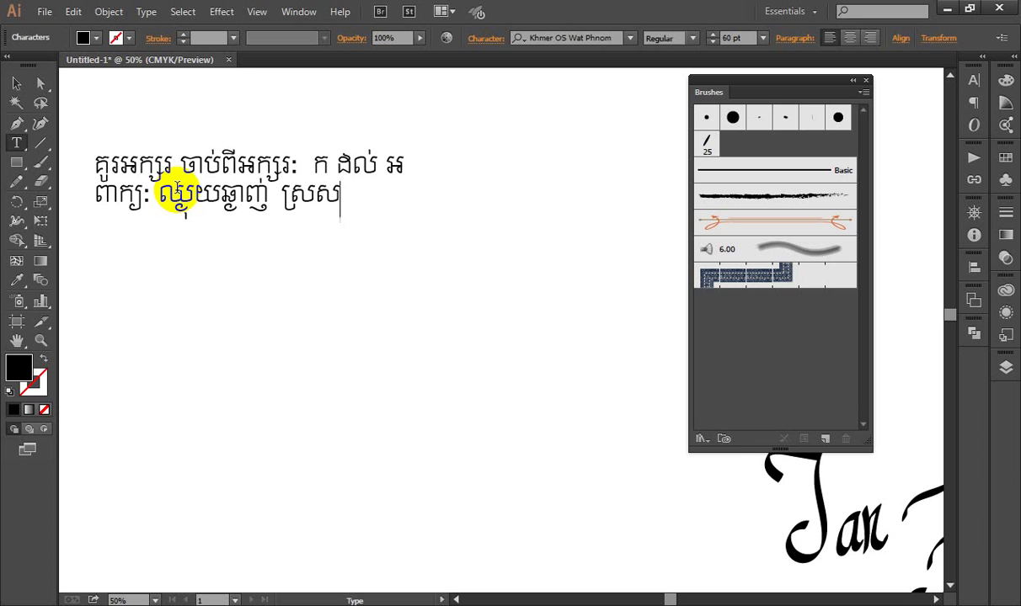
text(ស្រោយ )
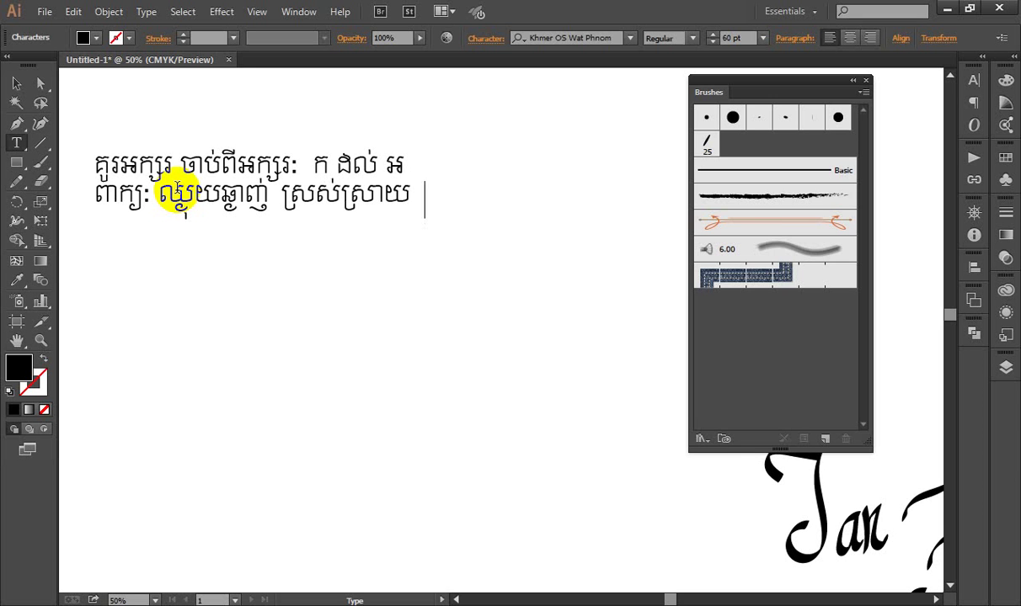
text(នី)
text(ង ជា)
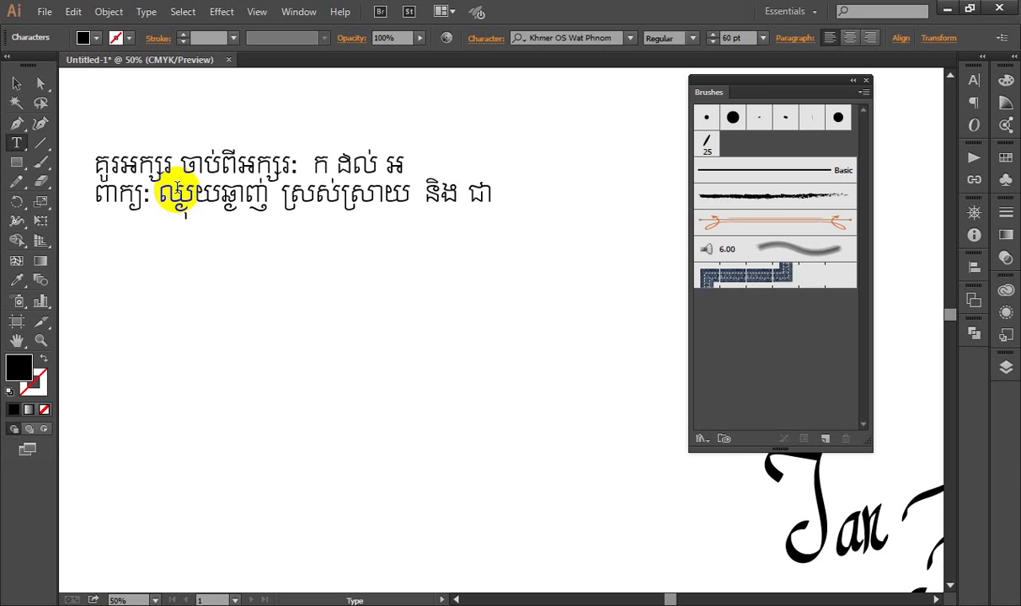
text(គូន)
text(ឹង)
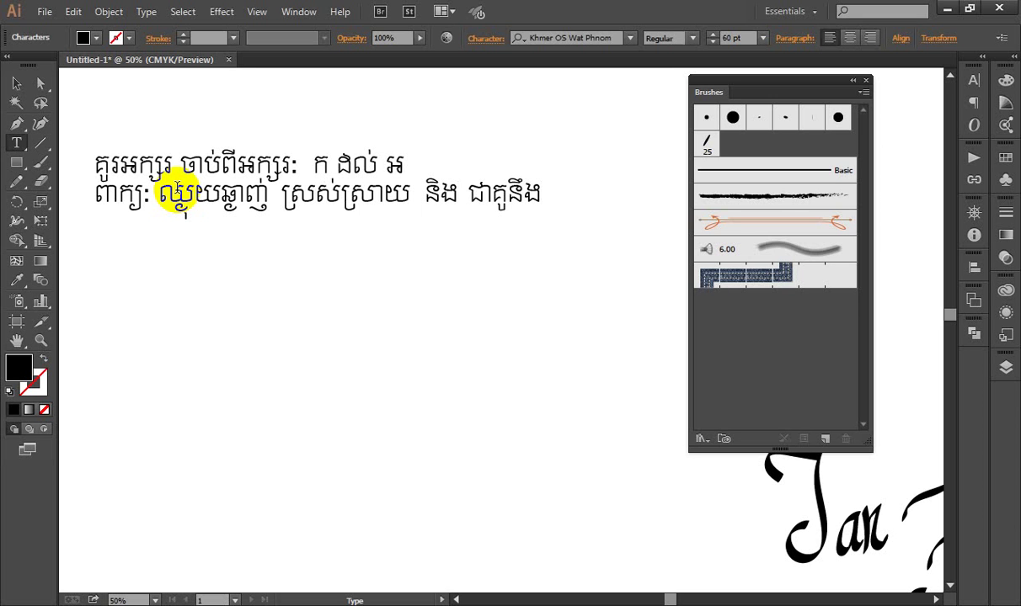
text(សុម)
text(ន)
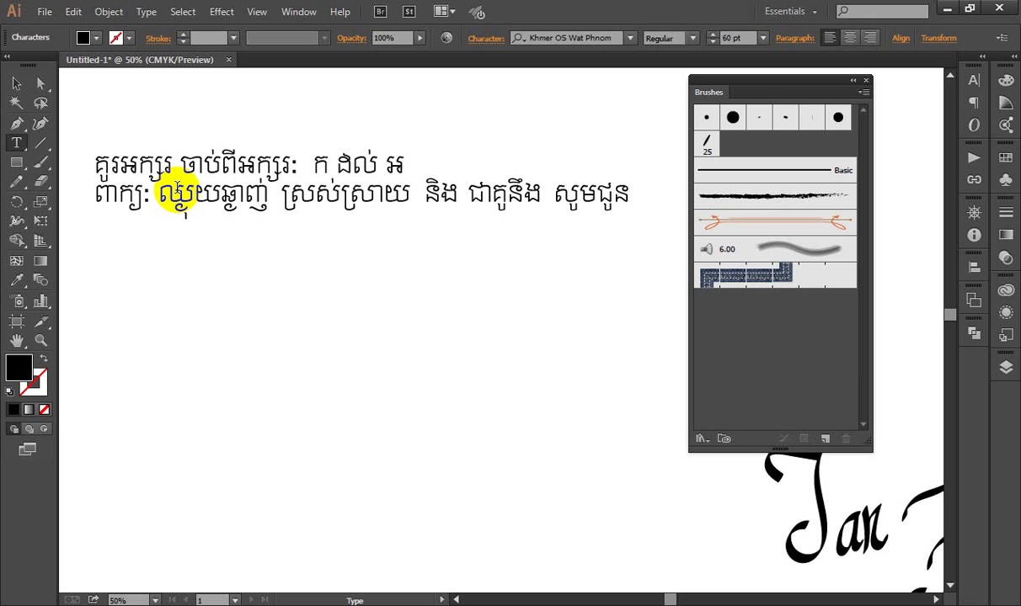
- Prefix the text with '-Khmer', move the Brushes panel aside, and start a new line
click(96, 163)
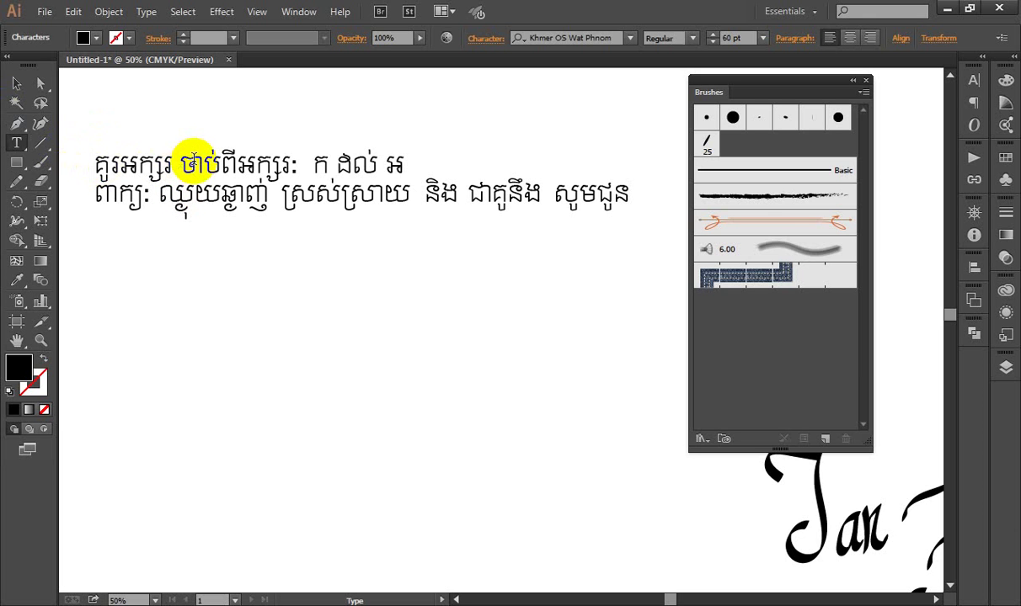
text(-Khmer)
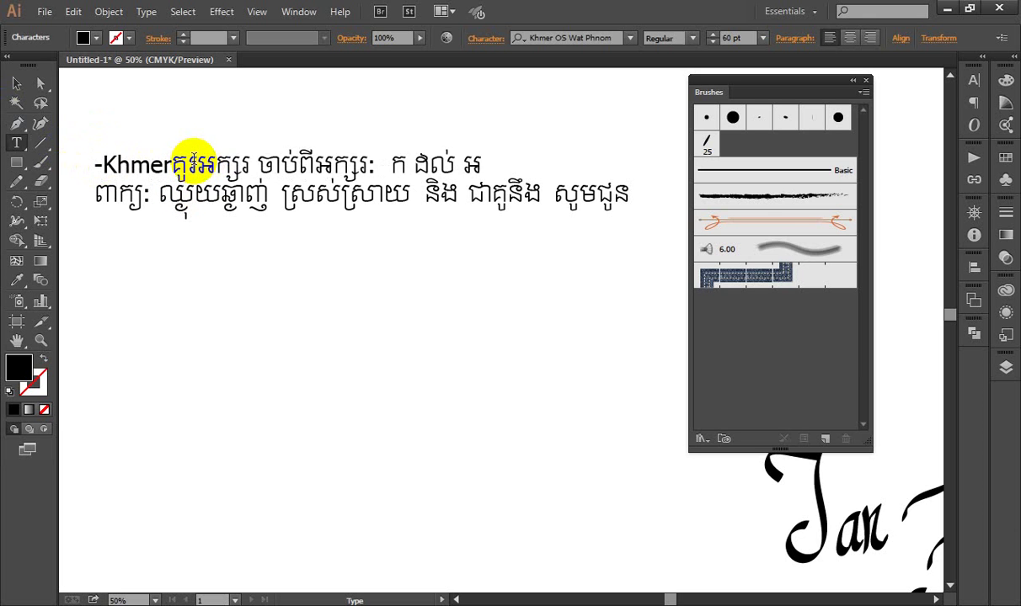
click(93, 196)
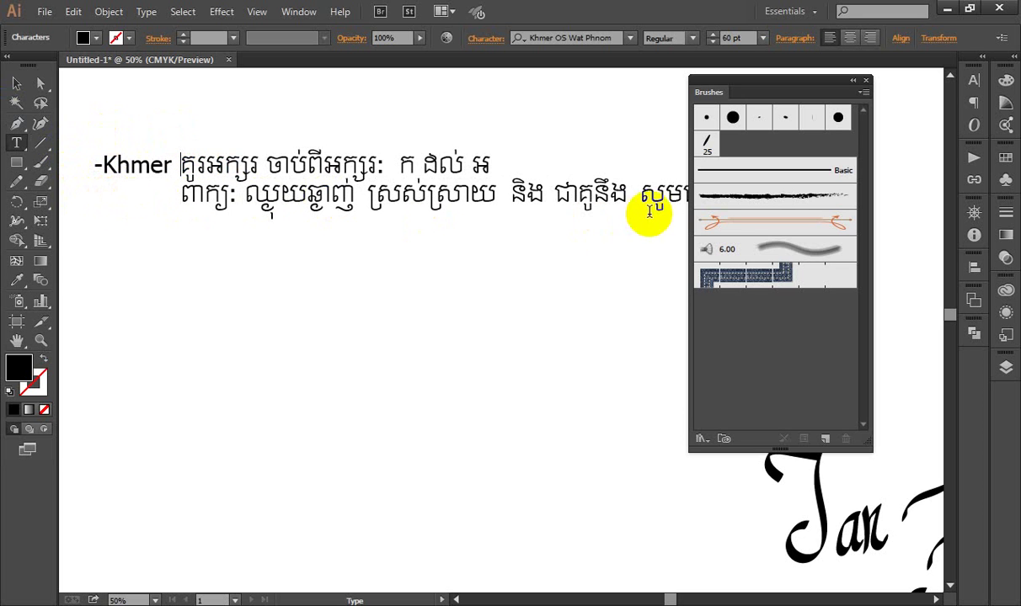
drag(791, 82, 878, 86)
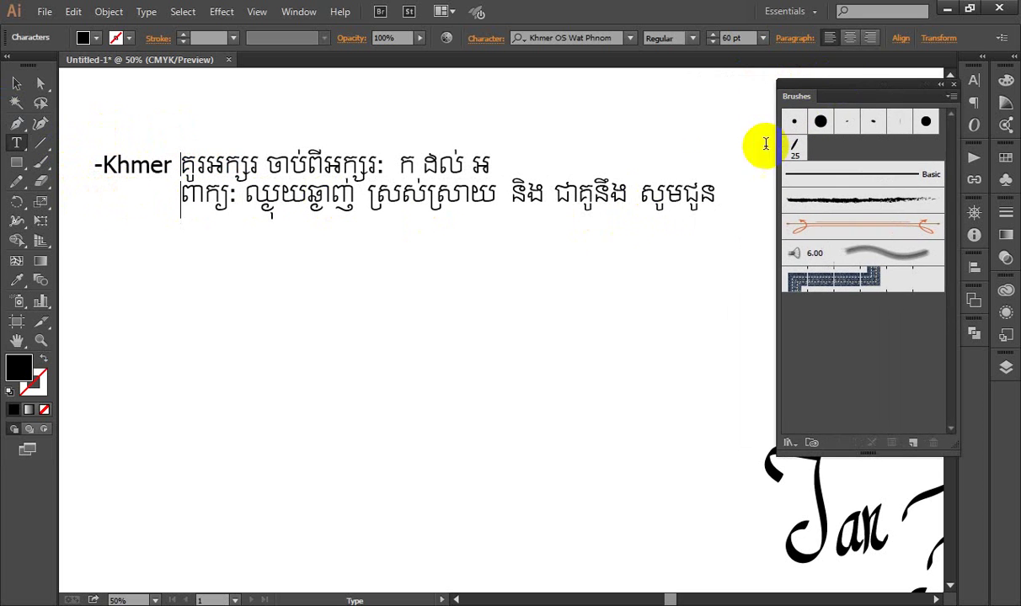
click(722, 181)
key(Return)
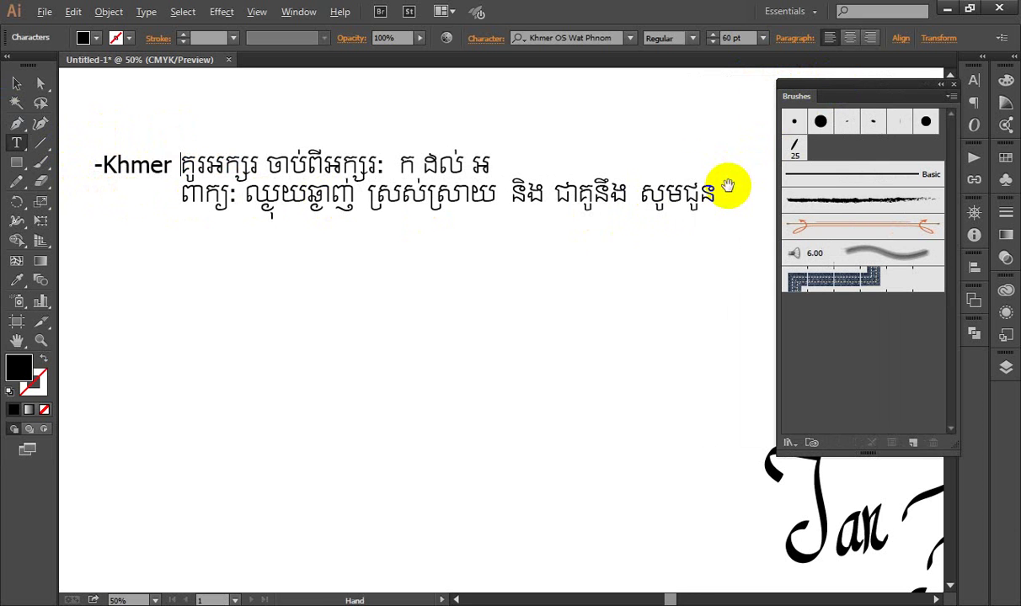
text(តា)
key(BackSpace)
key(BackSpace)
- Write the '- English' line followed by its Khmer remark about three-letter month names
text(Engli)
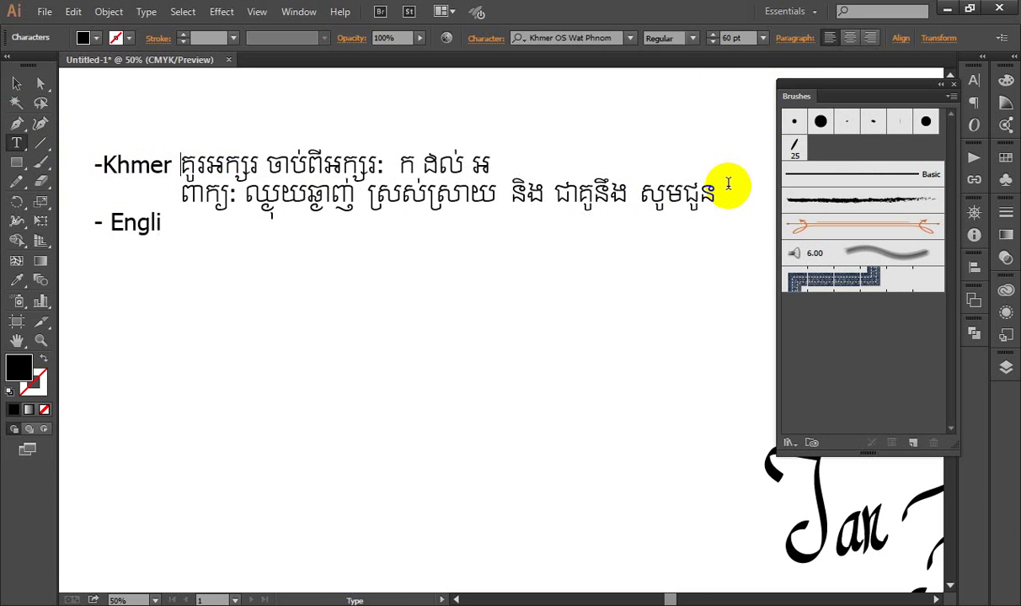
text(sh)
key(Left)
key(Left)
key(Left)
key(Left)
key(Left)
key(Left)
key(Down)
key(Down)
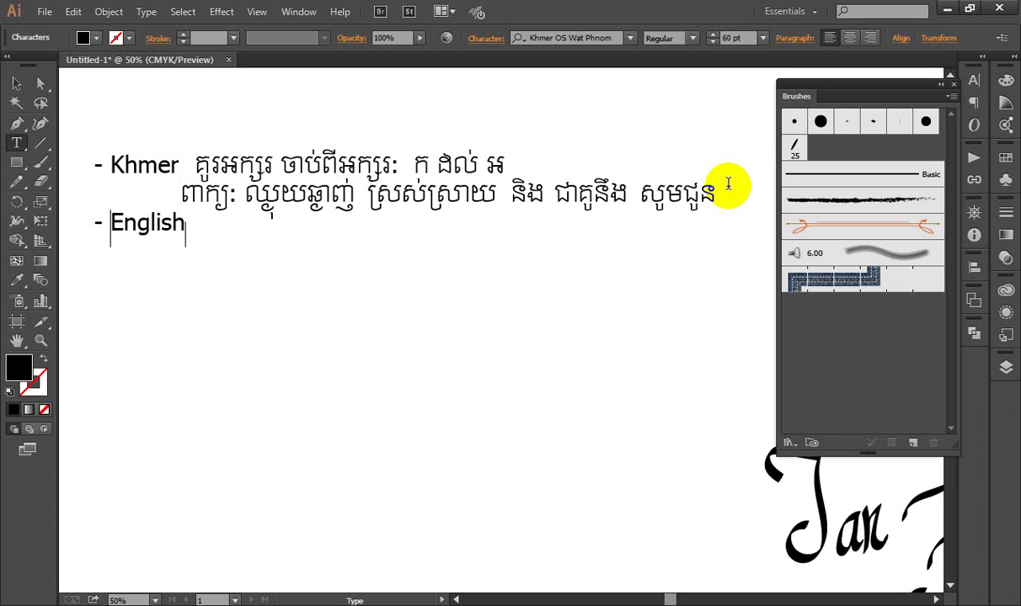
key(Right)
key(Right)
key(Right)
key(Right)
key(Right)
key(Right)
key(Right)
text(d)
key(BackSpace)
text(ខែ)
text(ទាំង)
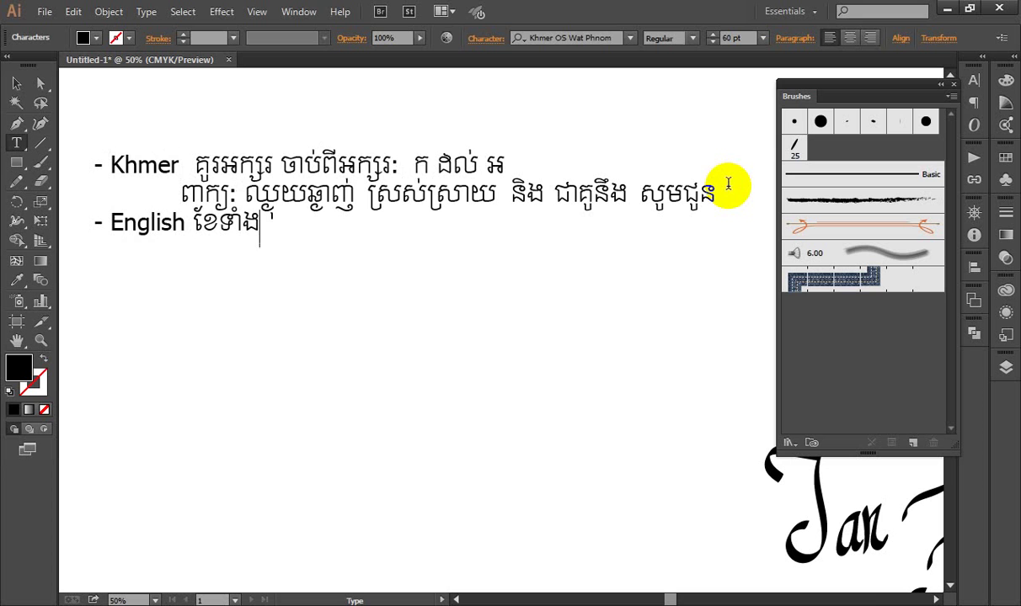
text( ១២)
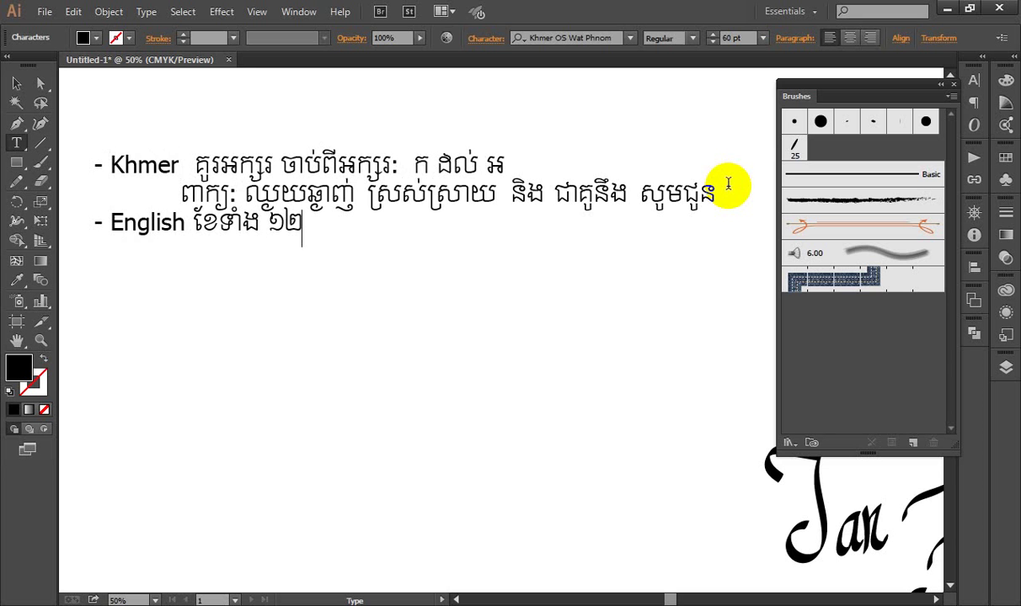
text( តែ)
text(យក)
key(BackSpace)
key(BackSpace)
text(យកតែ)
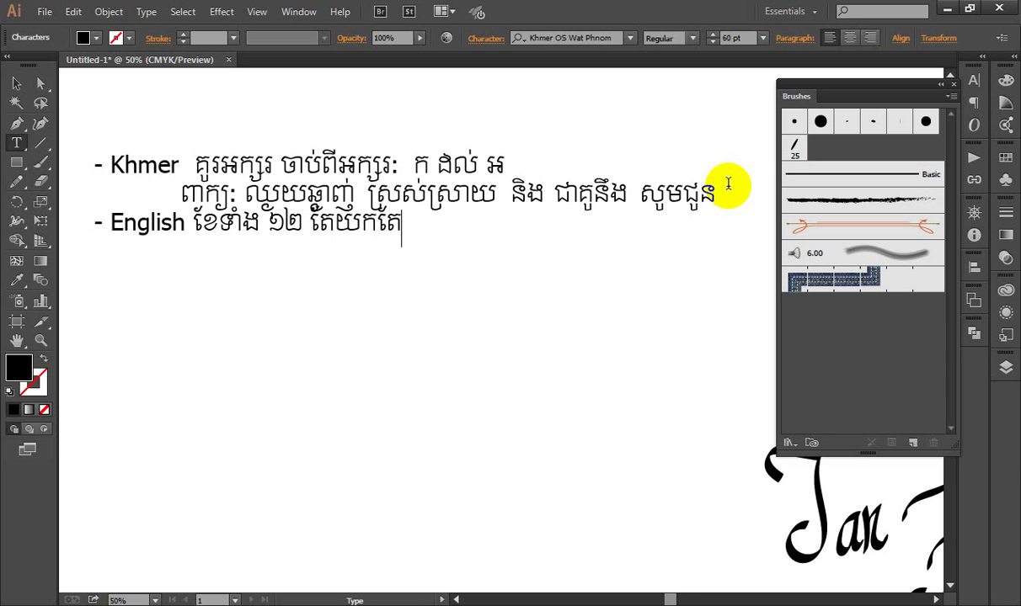
text( ៣ អក្ស)
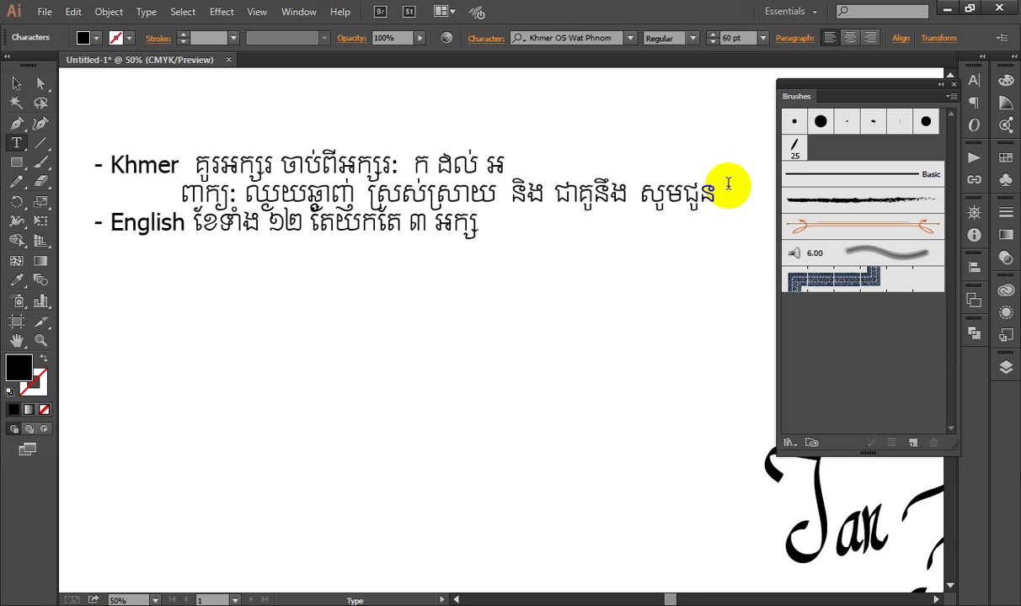
text(រទេ)
- Add a new line reading 'Word: Style, Love, Fashion, Groom, Bride,'
key(Return)
text(Wor)
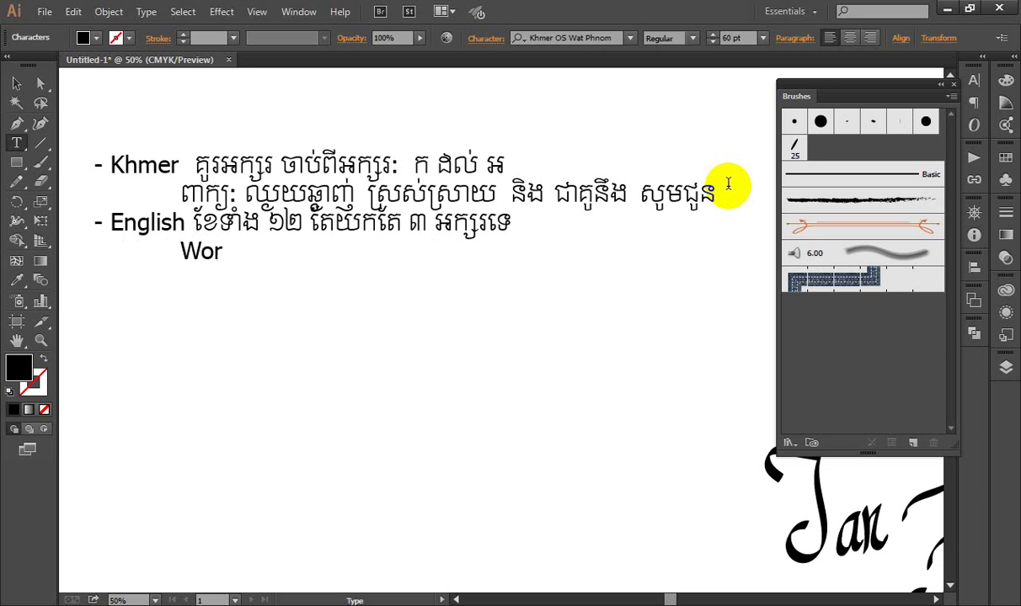
text(d: )
text(Style,)
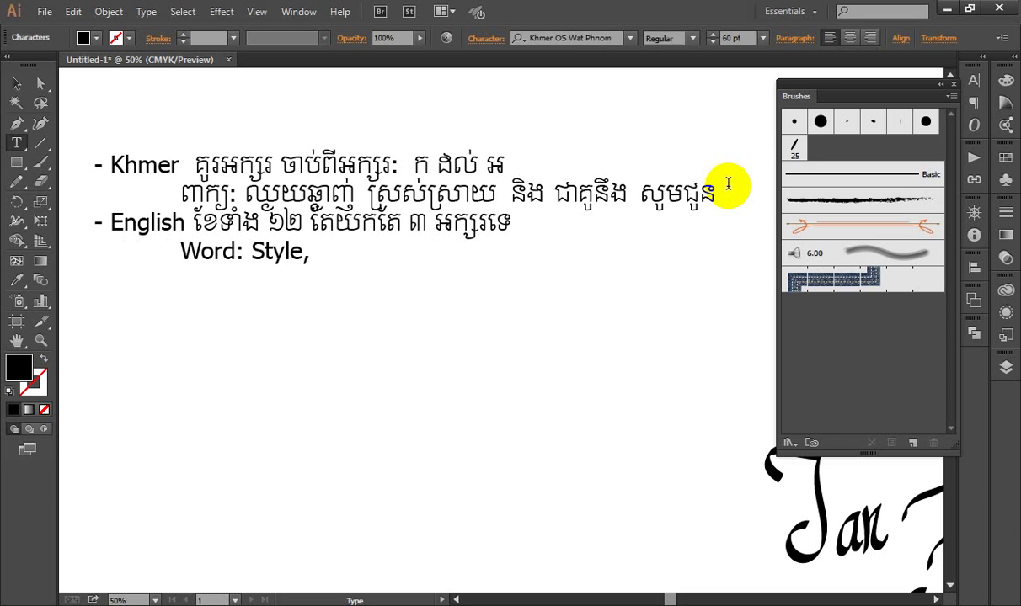
text( Love,)
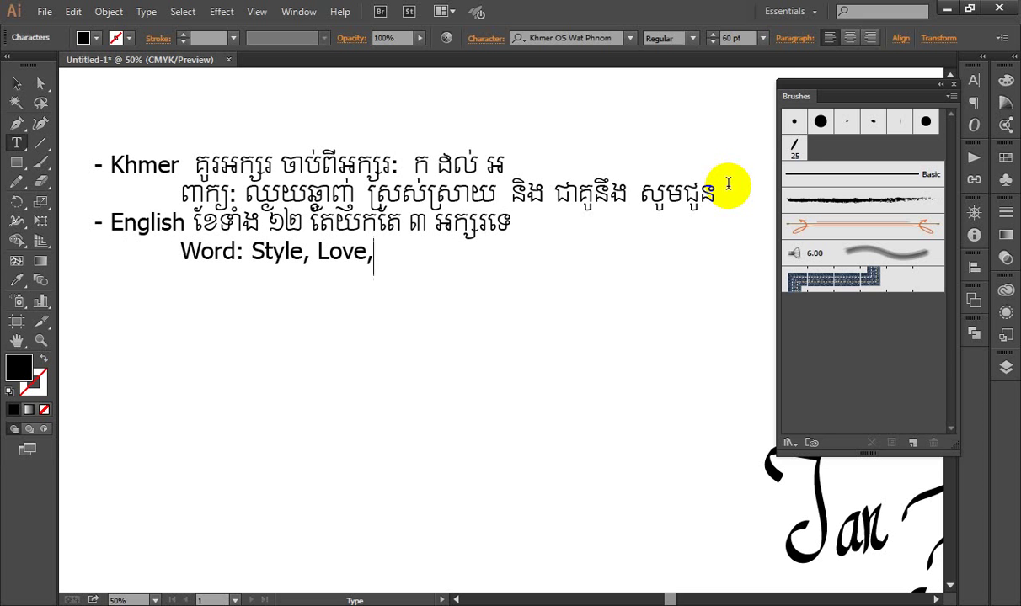
text( Fashion,)
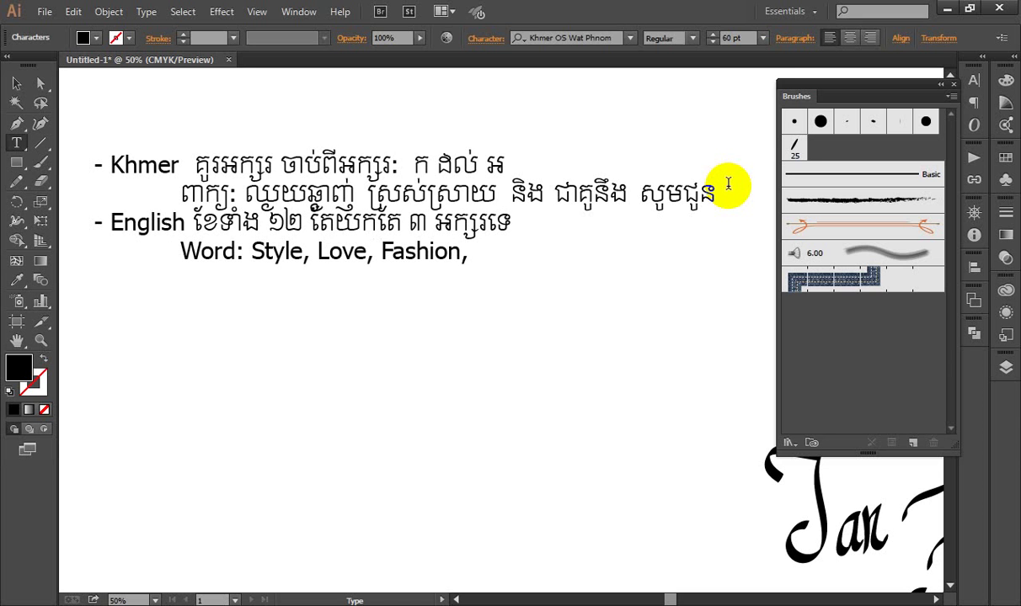
text( Groom,)
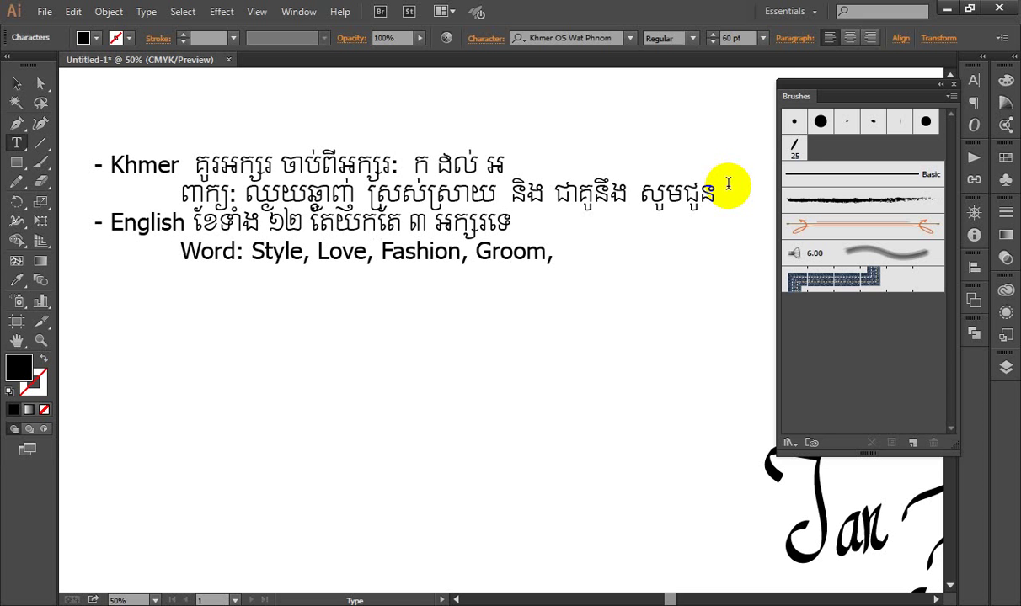
text( W)
key(BackSpace)
text(Brid)
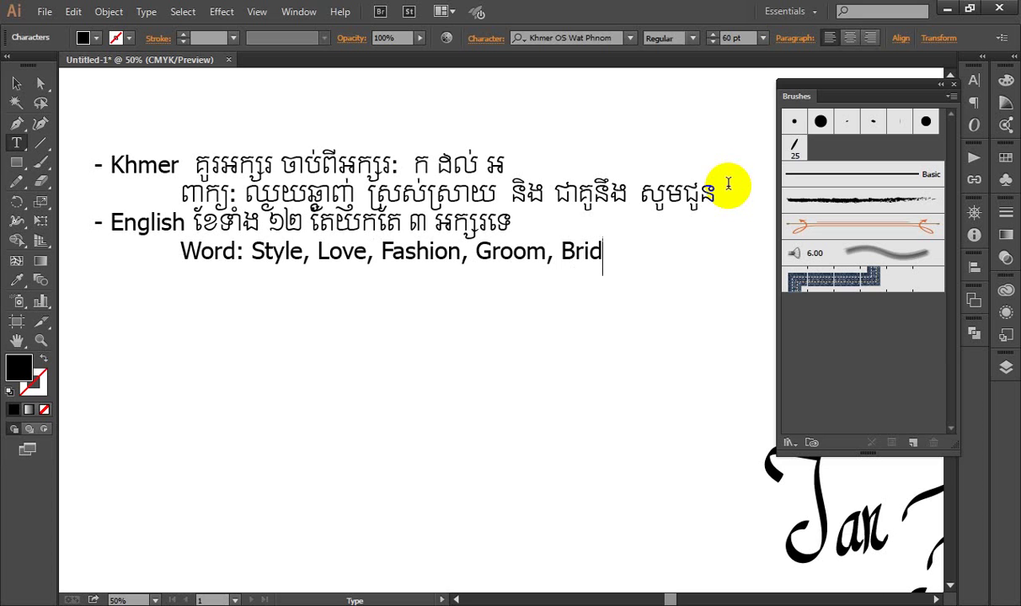
text(e,)
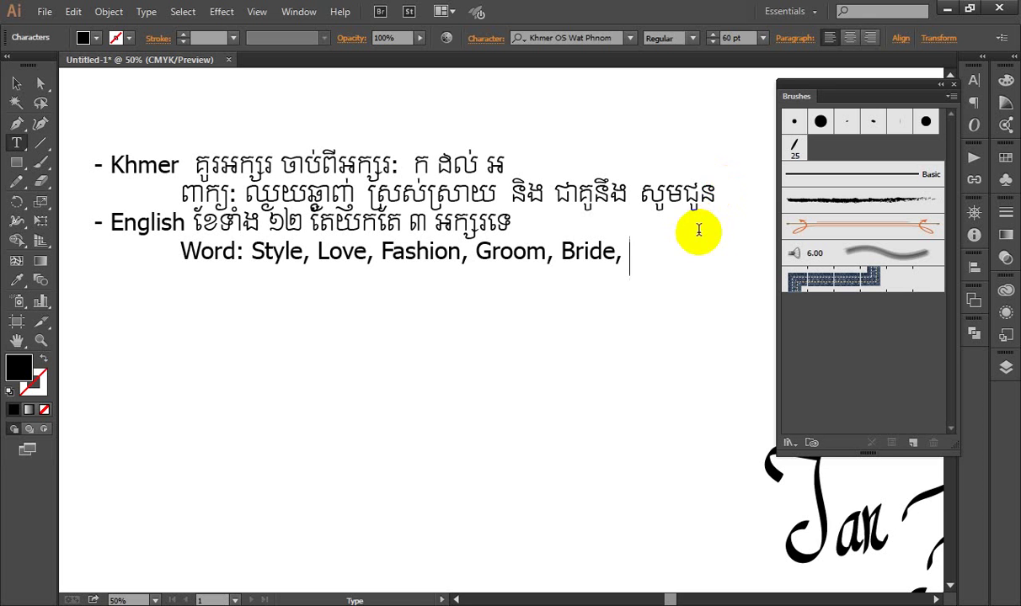
- Append 'Hair Cut' to the end of the Word line
scroll(590, 236, down, 3)
scroll(505, 303, down, 3)
scroll(589, 505, down, 2)
mouse_move(665, 600)
mouse_down()
mouse_move(756, 599)
mouse_move(627, 599)
mouse_up()
scroll(594, 240, up, 3)
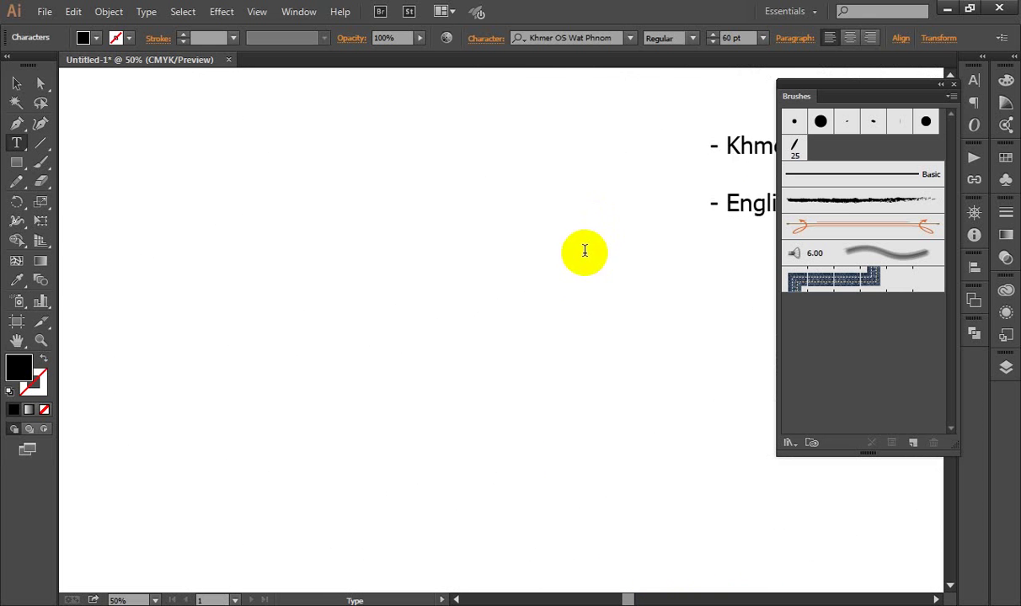
drag(626, 599, 665, 598)
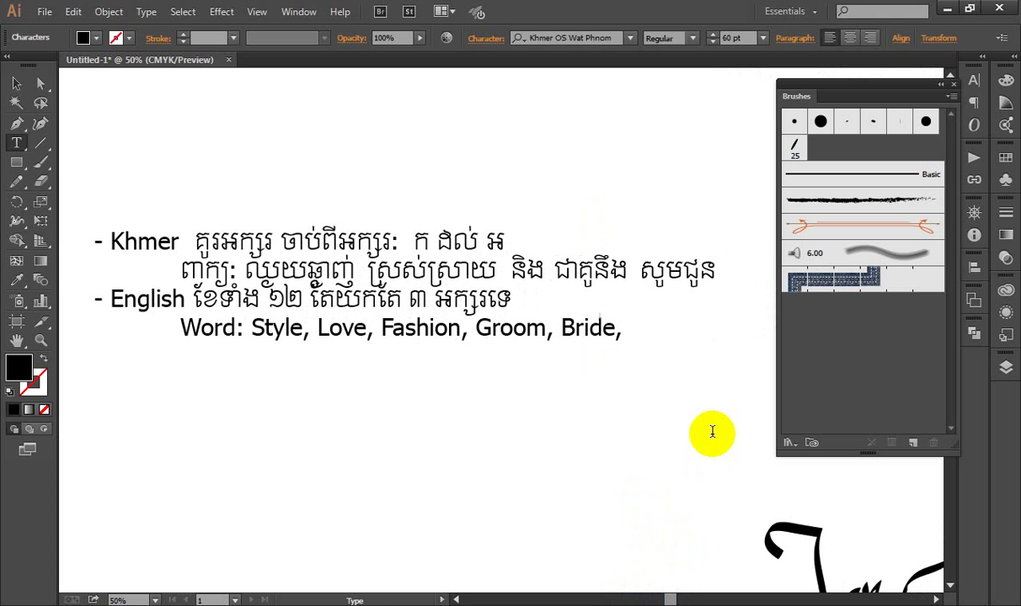
text(Hair Cu)
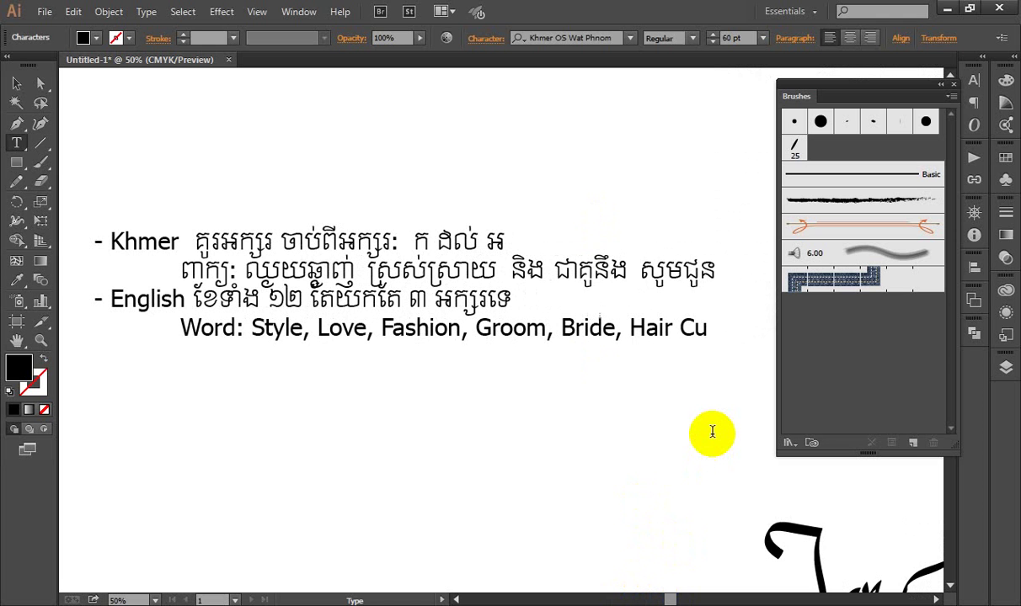
text(t)
- Raise the text block's leading from 72 pt to 99 pt in the Character panel
click(16, 84)
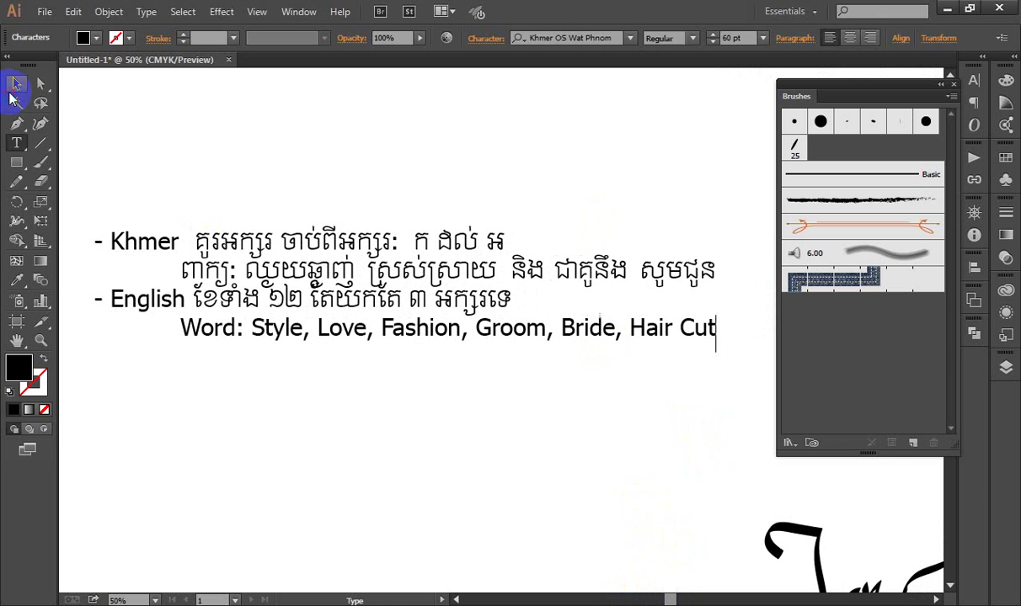
click(485, 38)
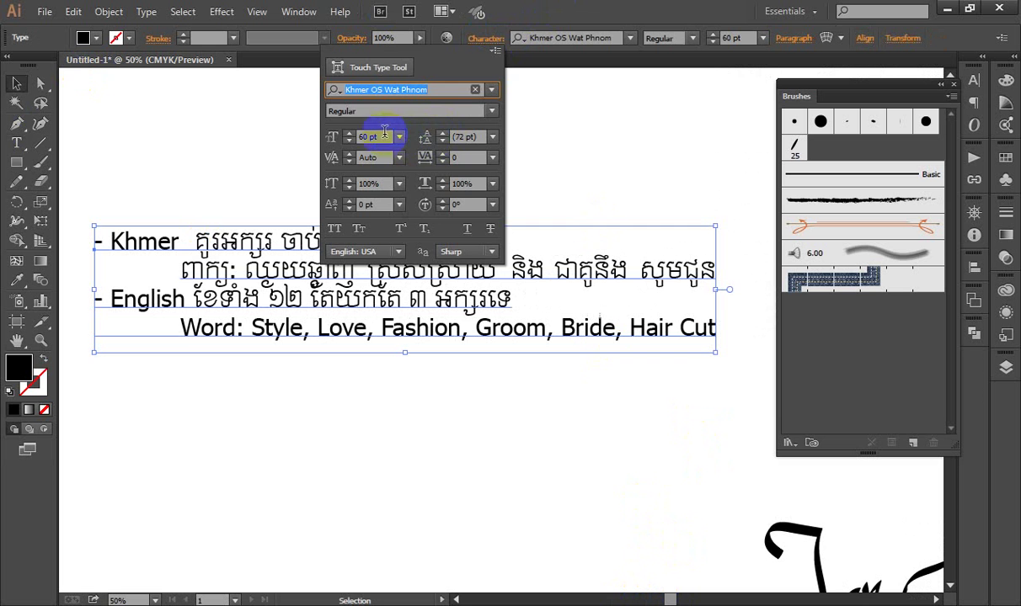
click(442, 133)
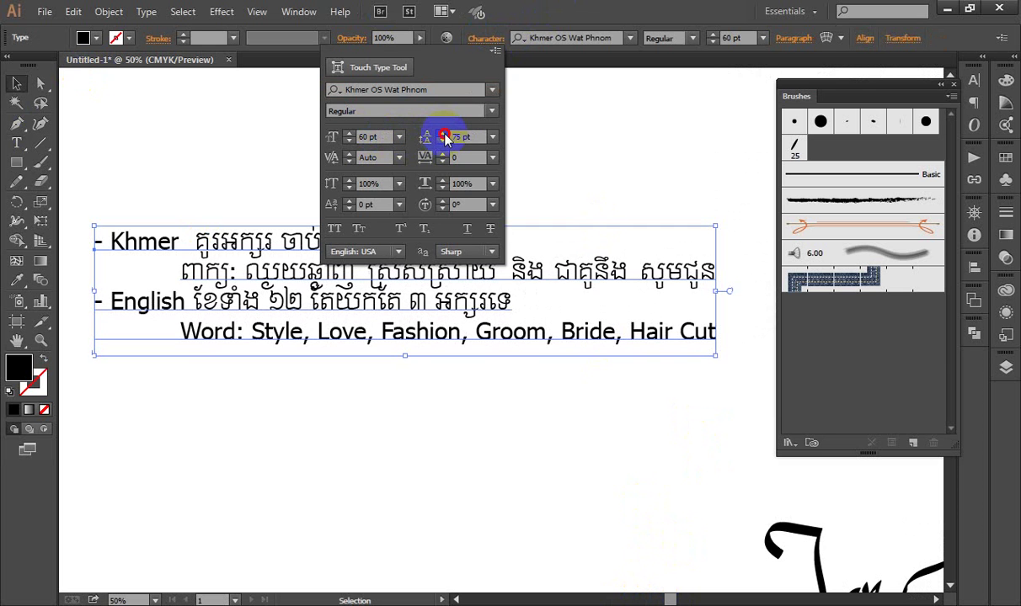
drag(444, 138, 516, 137)
click(556, 133)
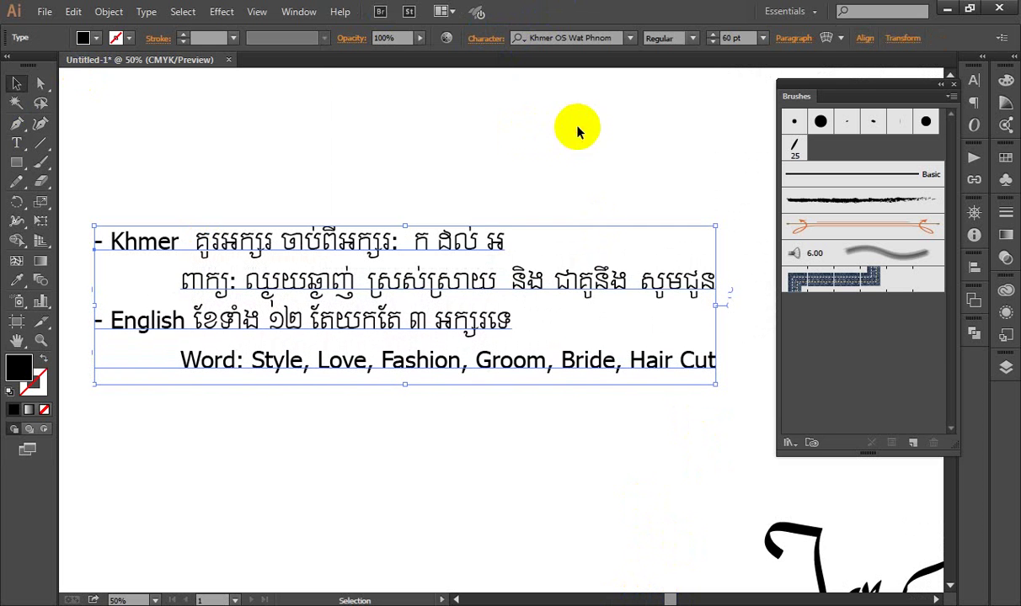
click(527, 198)
double_click(638, 370)
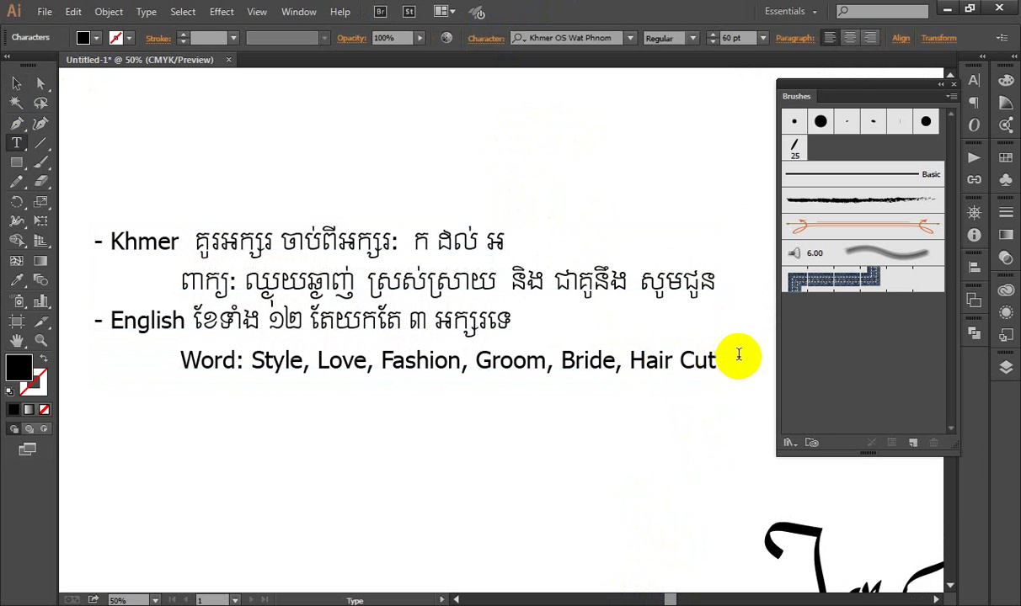
- Start a new line below Hair Cut and type the Khmer words ឆ្លាក់ឈ្មោះខ្លួន
key(Return)
text(ឈ)
key(BackSpace)
text(ឆ្ល)
text(ាក់ឈ្មោះ)
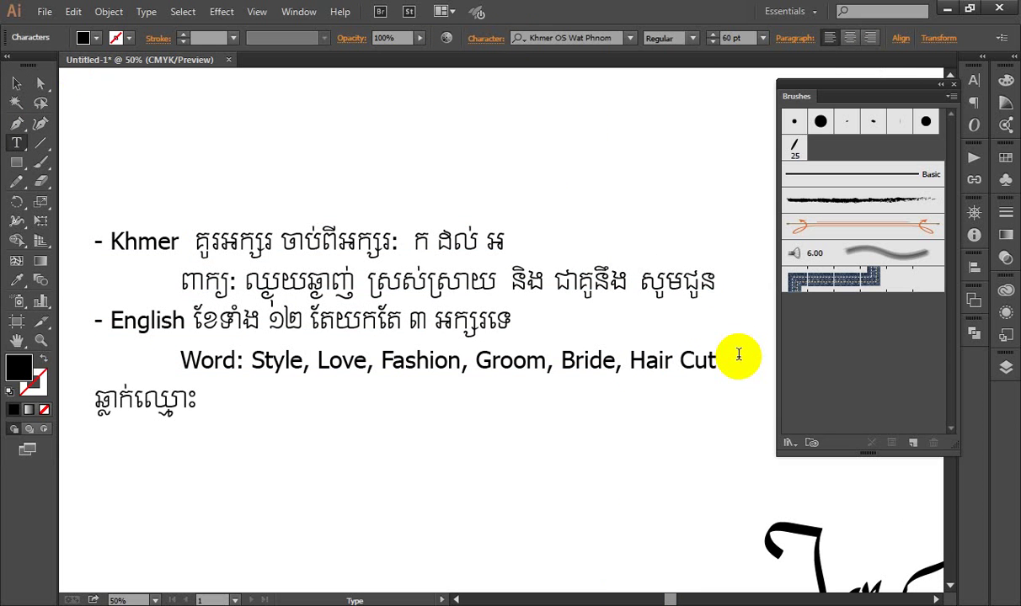
text(ខ្លួន)
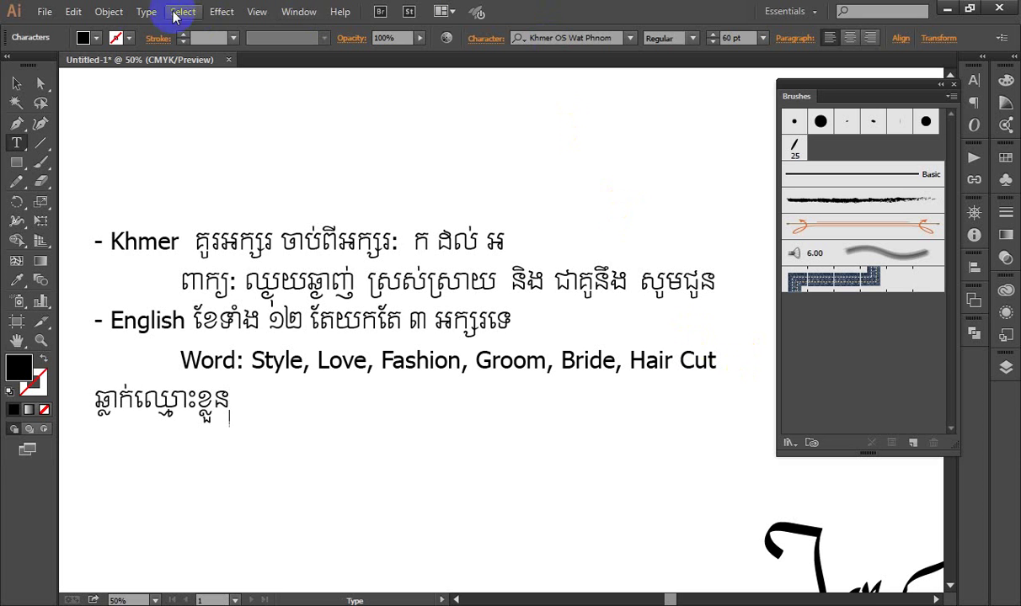
- Finish the line as ឆ្លាក់ឈ្មោះខ្លួនឯង using the Glyphs panel, then dock the panel away
click(145, 12)
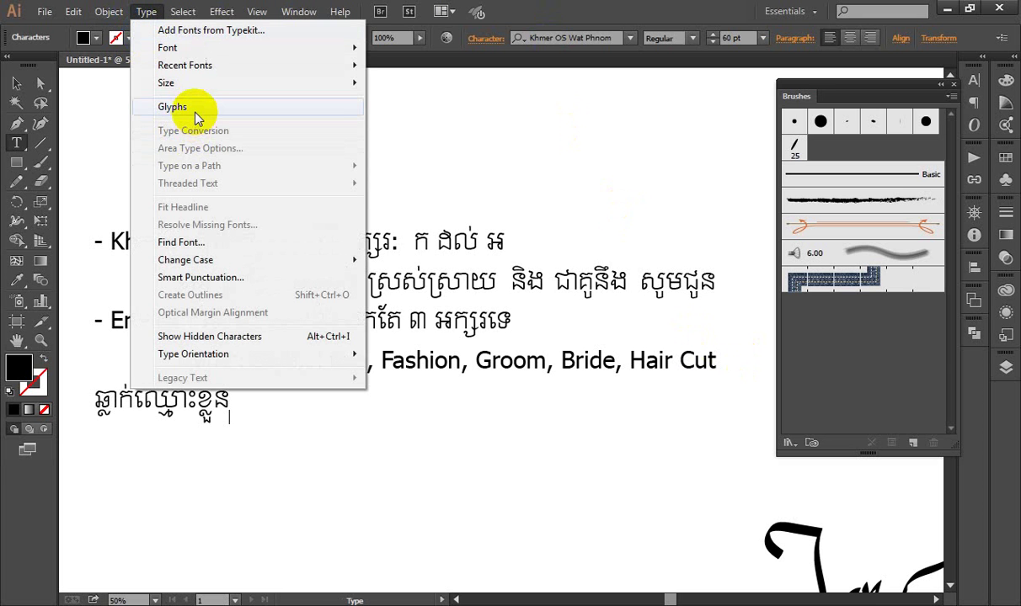
click(187, 107)
scroll(618, 241, down, 5)
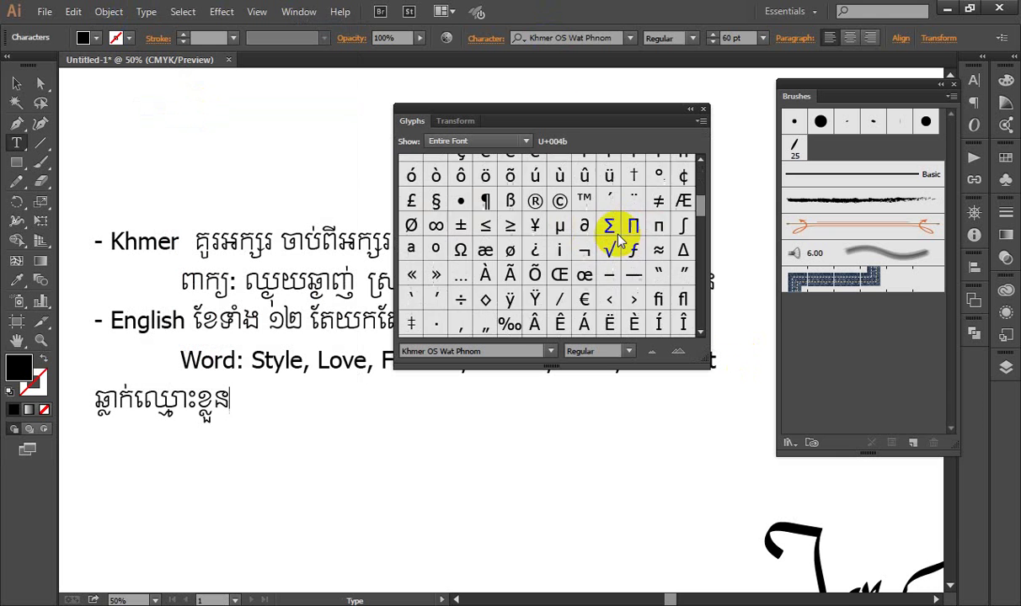
scroll(618, 241, down, 3)
scroll(617, 232, down, 2)
scroll(617, 231, down, 2)
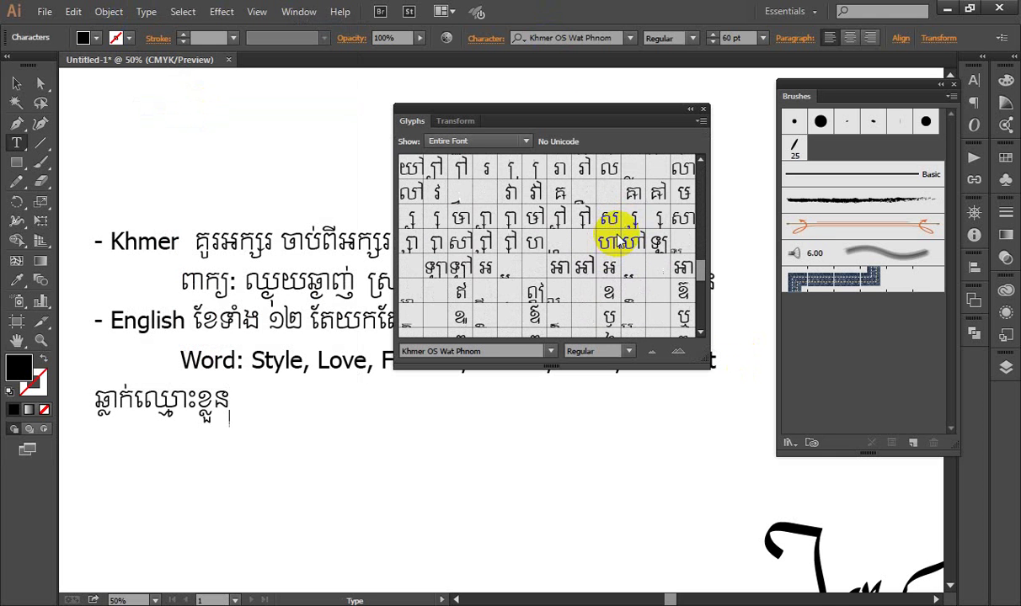
scroll(607, 295, down, 2)
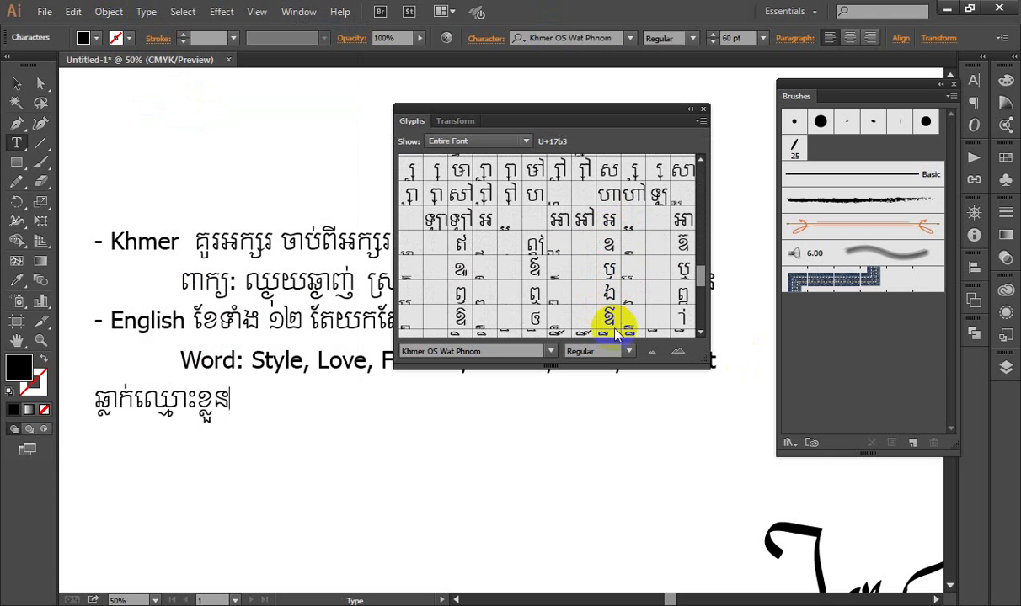
double_click(609, 295)
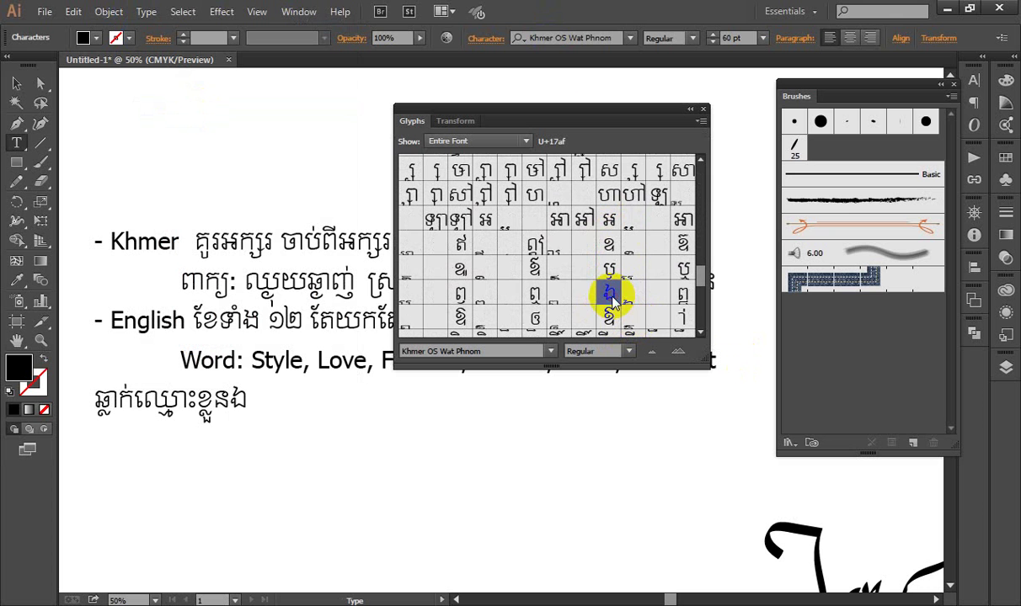
text(ង)
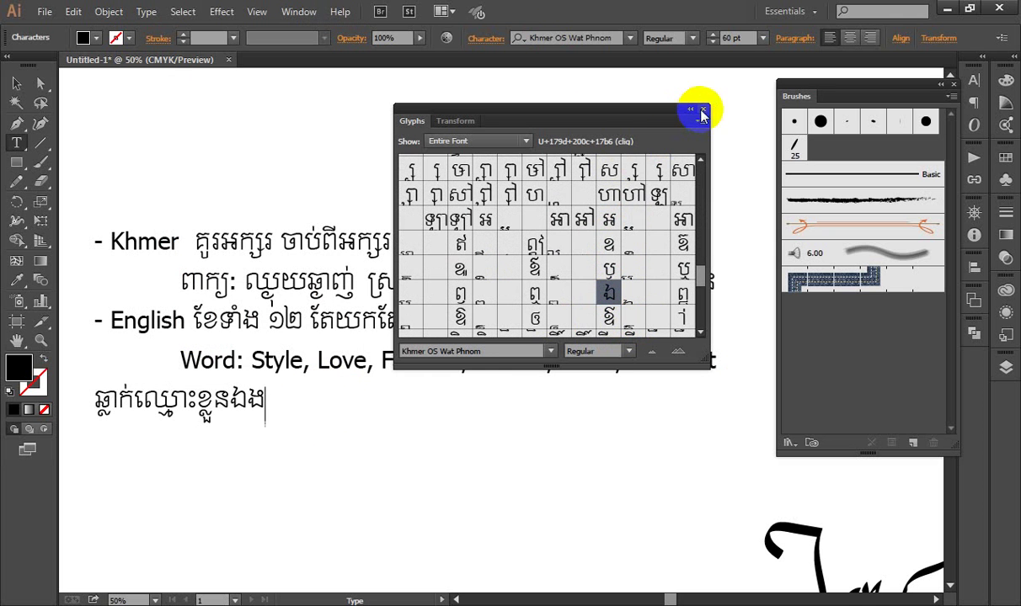
drag(623, 118, 975, 210)
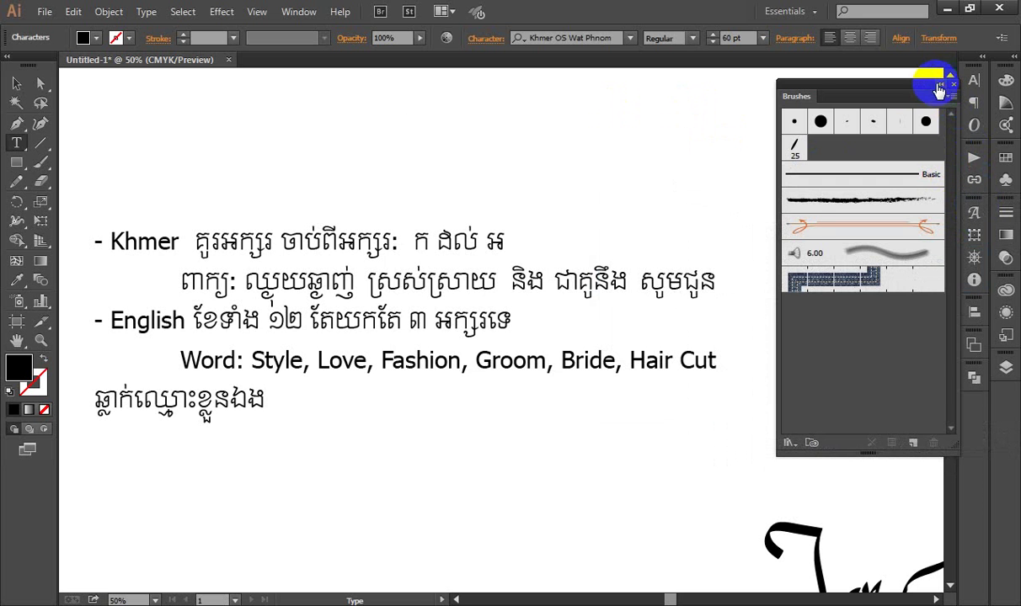
drag(906, 84, 877, 87)
- Resume editing the text block and begin a new line reading 'Deadline' below the Khmer line
click(16, 83)
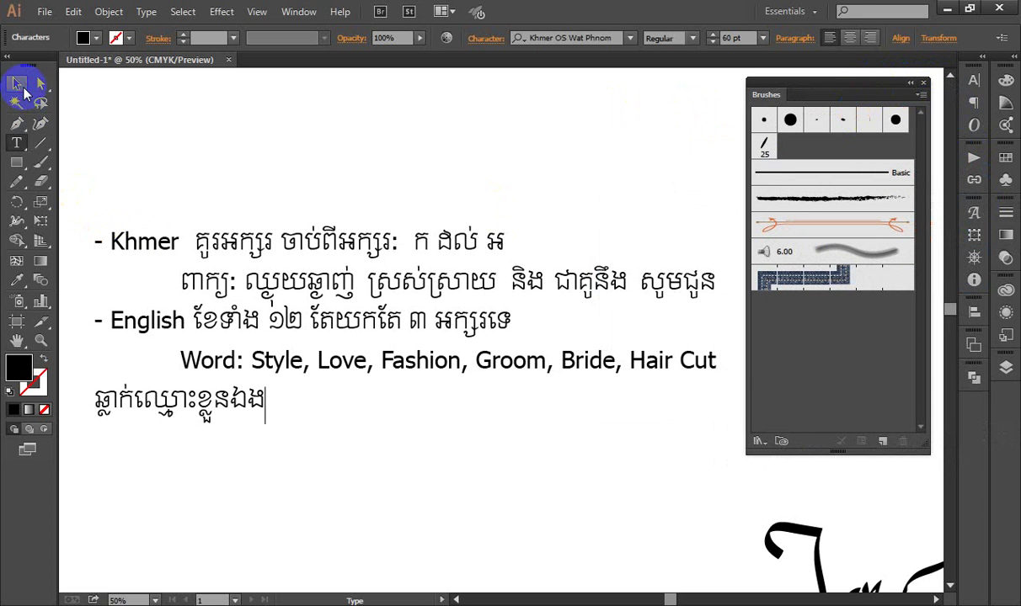
click(151, 139)
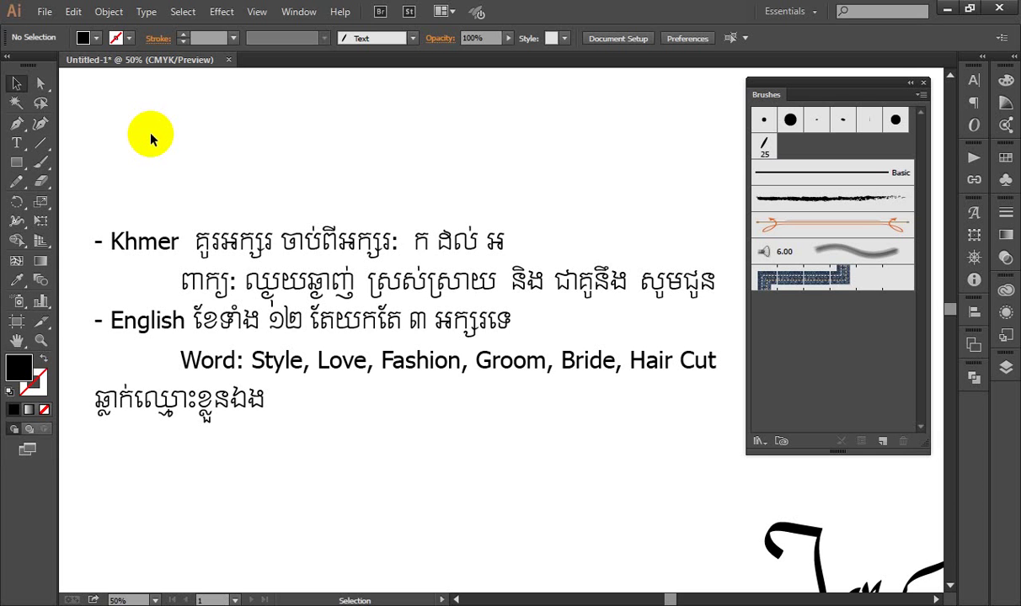
double_click(263, 398)
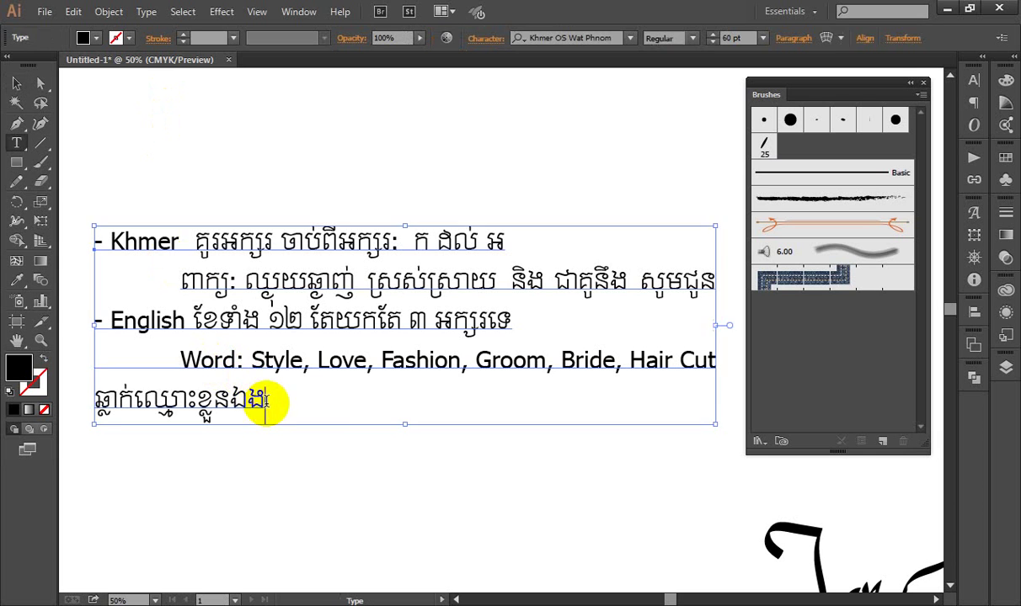
key(Return)
text(D)
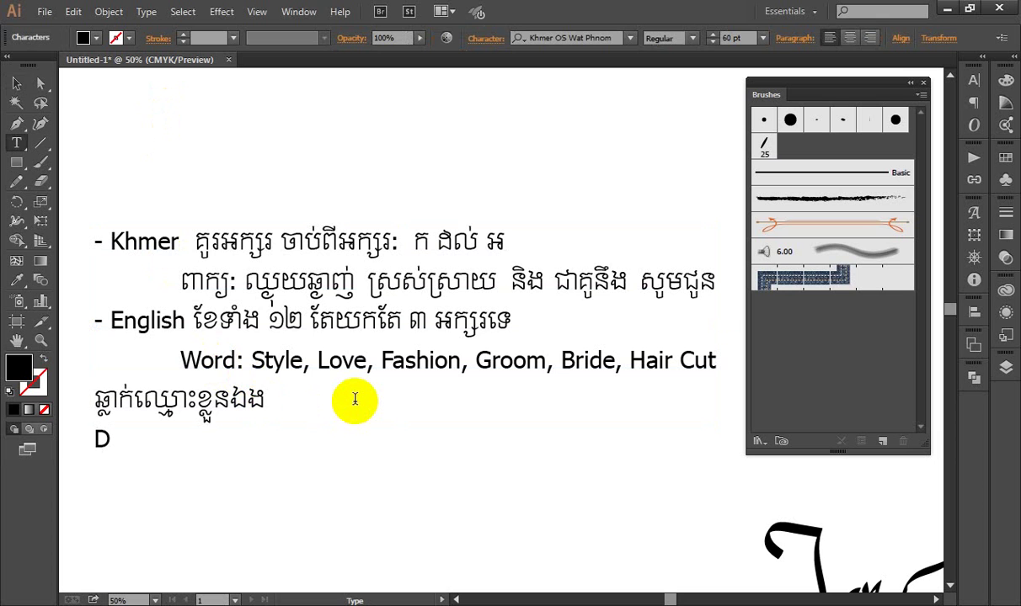
text(eadline:)
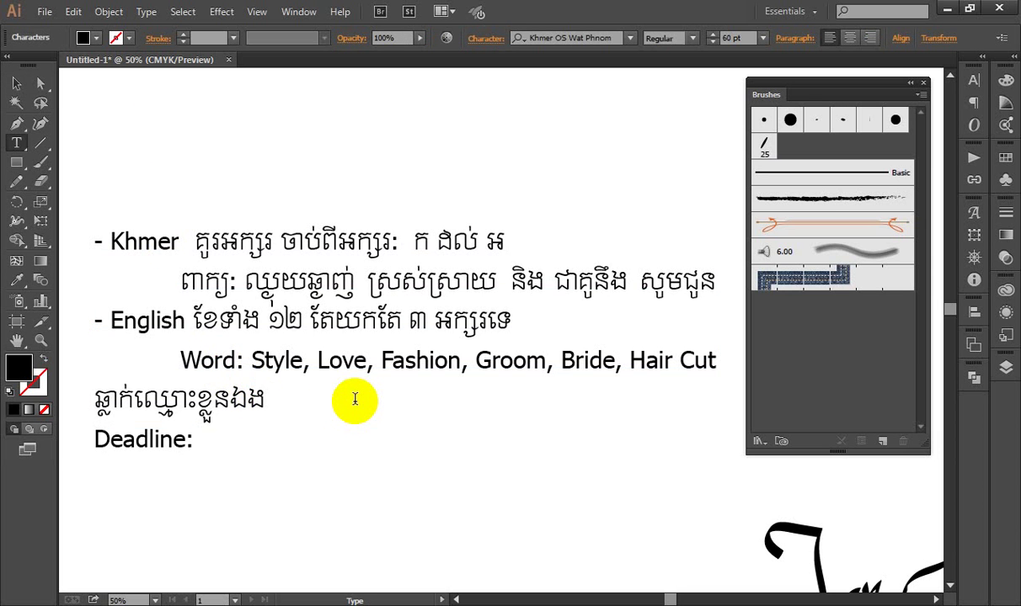
- Check the calendar, complete the line as 'Deadline: 29/7/16', and deselect the text
click(985, 605)
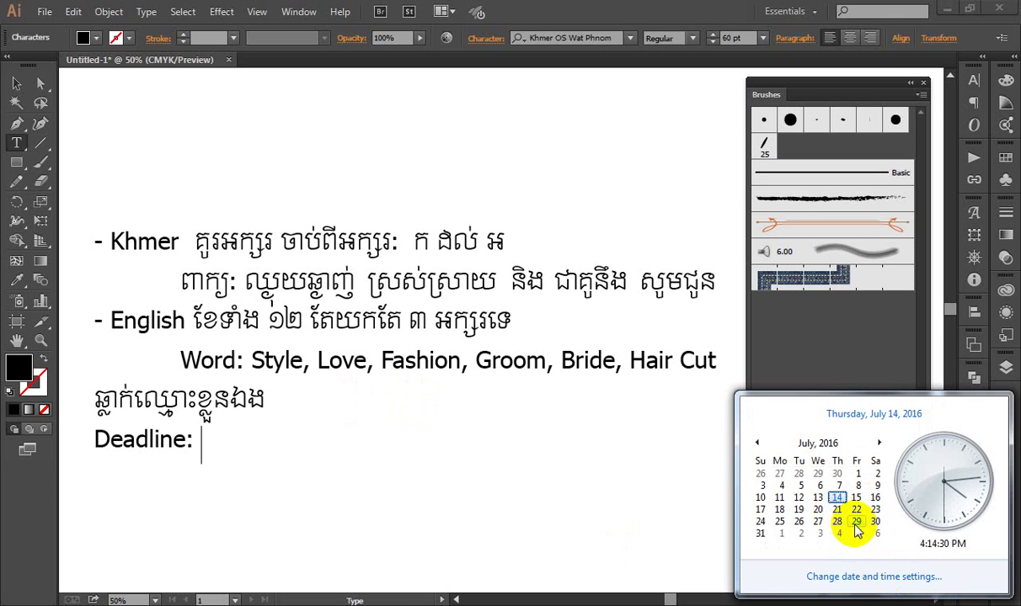
click(236, 426)
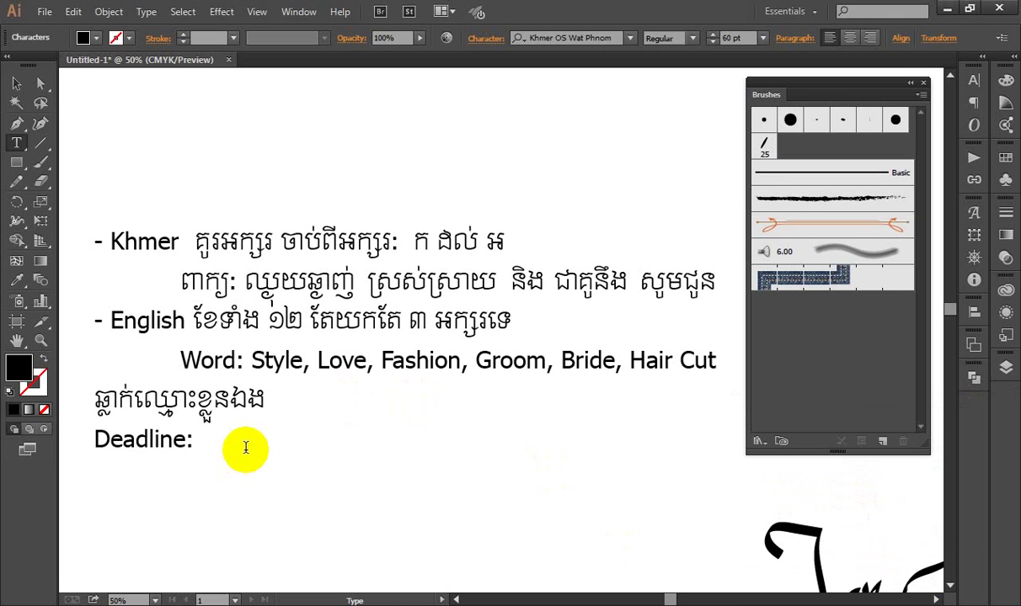
text(29)
text(/7/16)
click(17, 84)
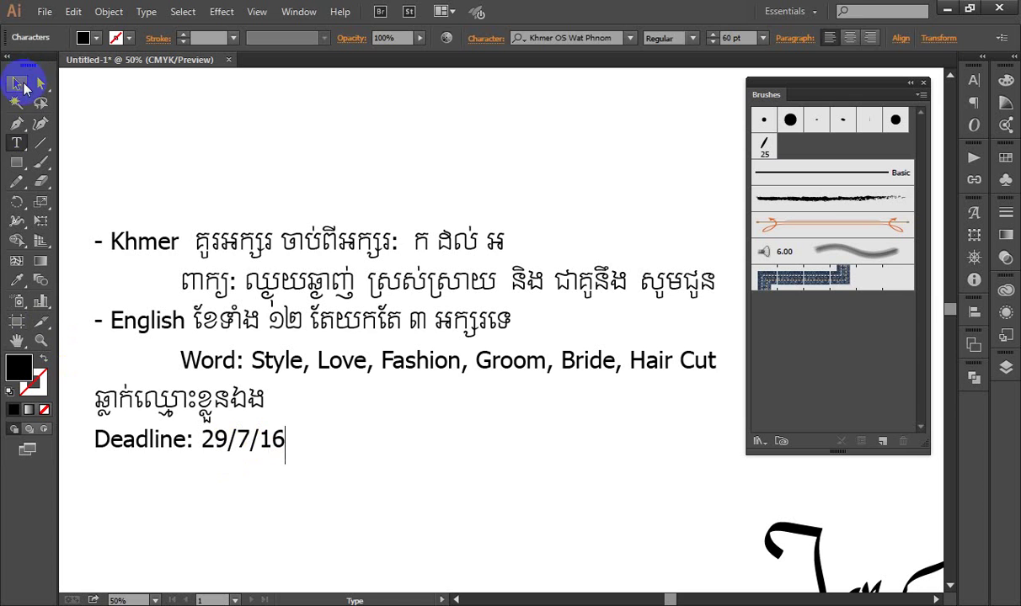
click(206, 173)
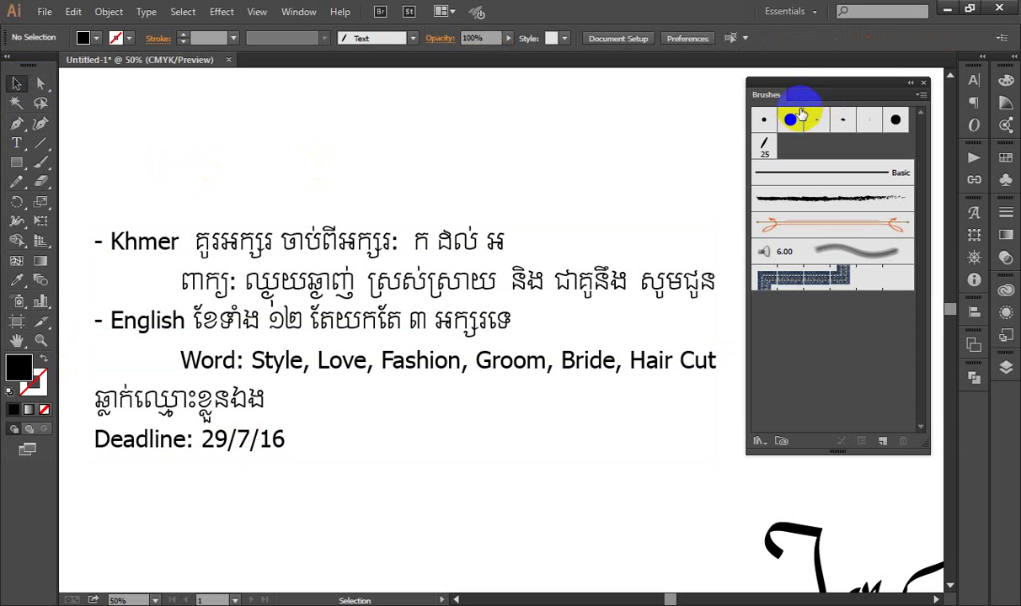
- Move the Brushes panel aside and pan out to show the calligraphy lettering below the note
drag(821, 84, 892, 79)
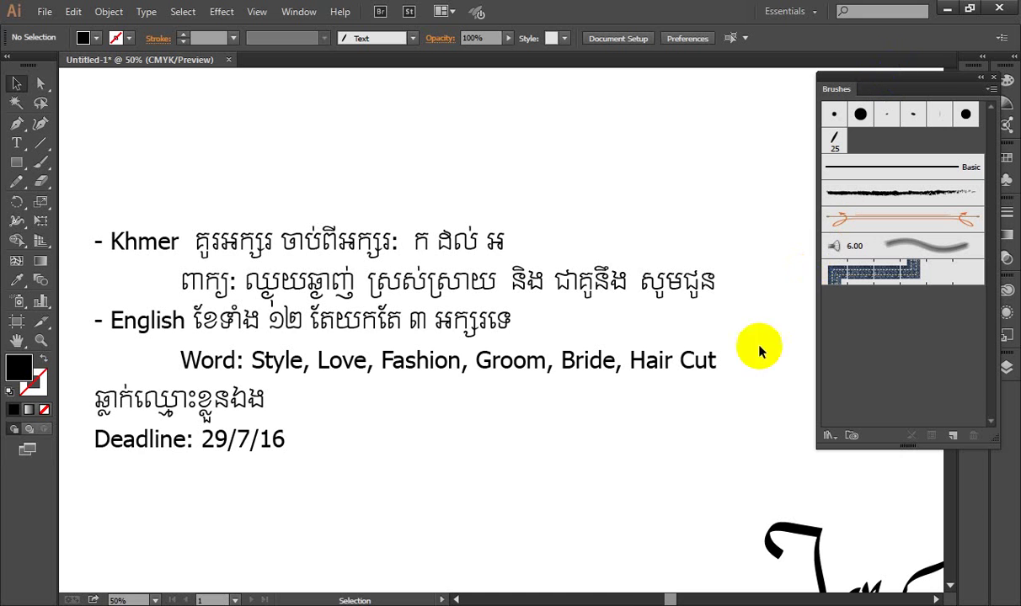
scroll(440, 391, down, 3)
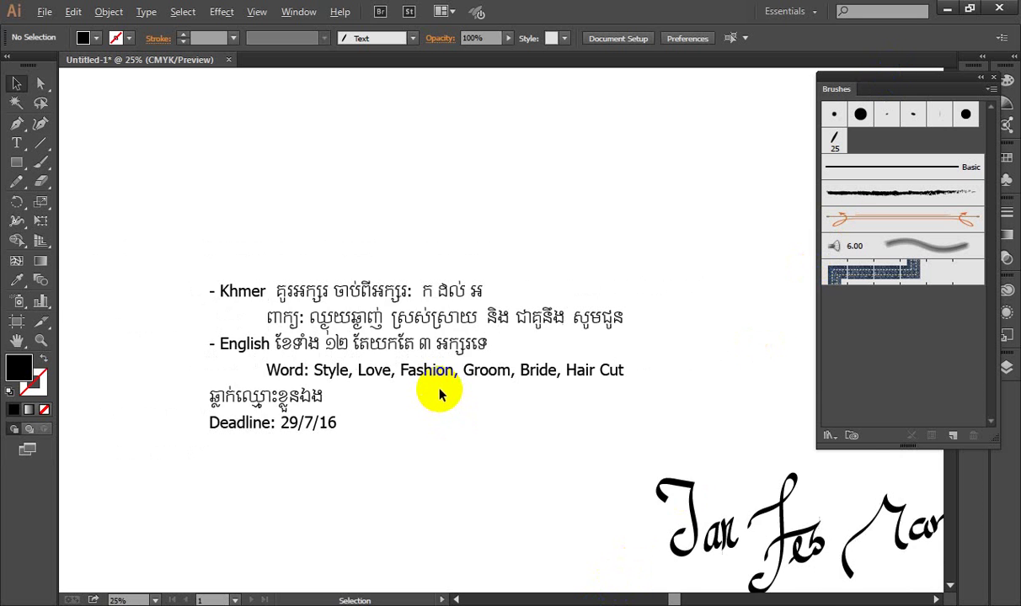
drag(505, 246, 349, 204)
scroll(350, 204, right, 2)
scroll(428, 228, right, 2)
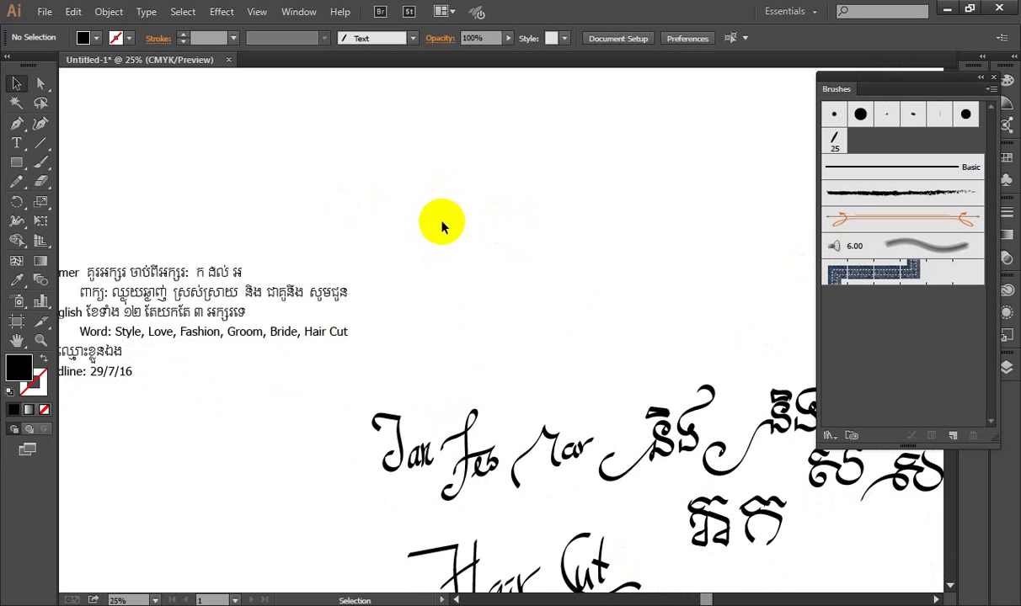
scroll(440, 221, down, 1)
mouse_move(451, 210)
mouse_down()
mouse_move(447, 319)
mouse_move(467, 358)
mouse_up()
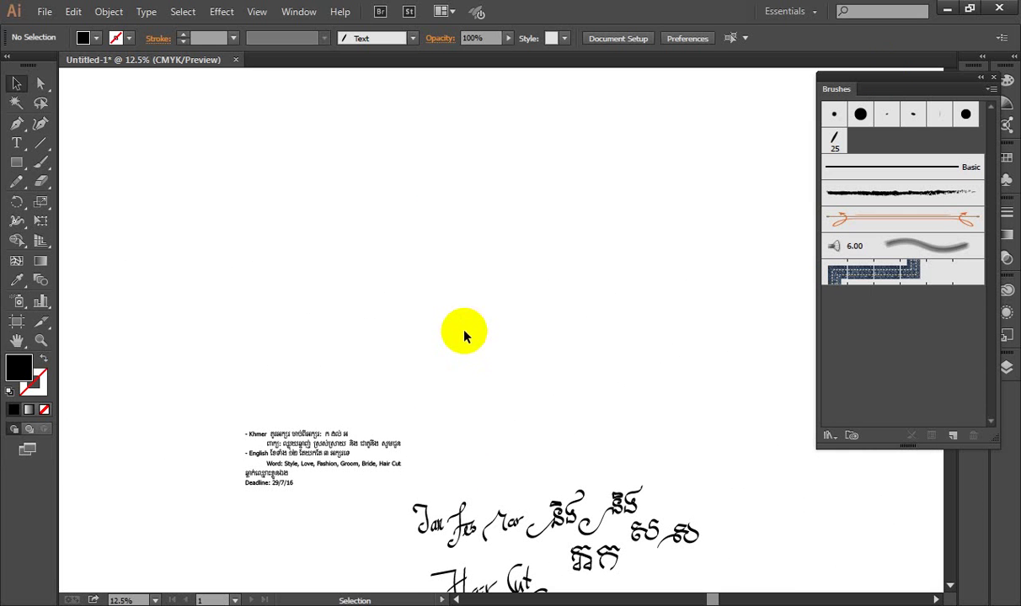
right_click(279, 174)
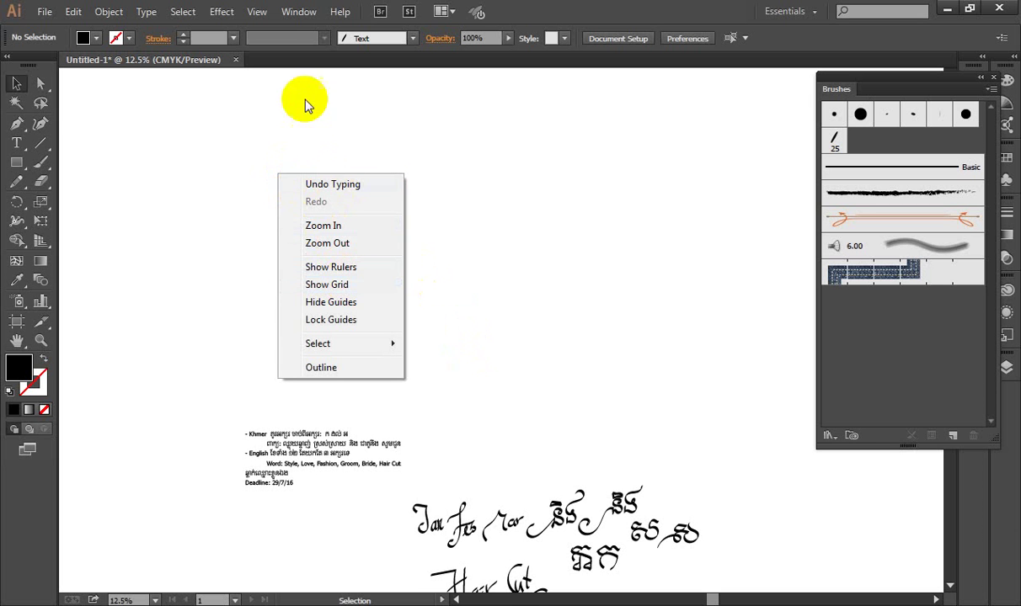
- Turn on the grid over the artboard and zoom to 200% on an empty grid area
click(259, 13)
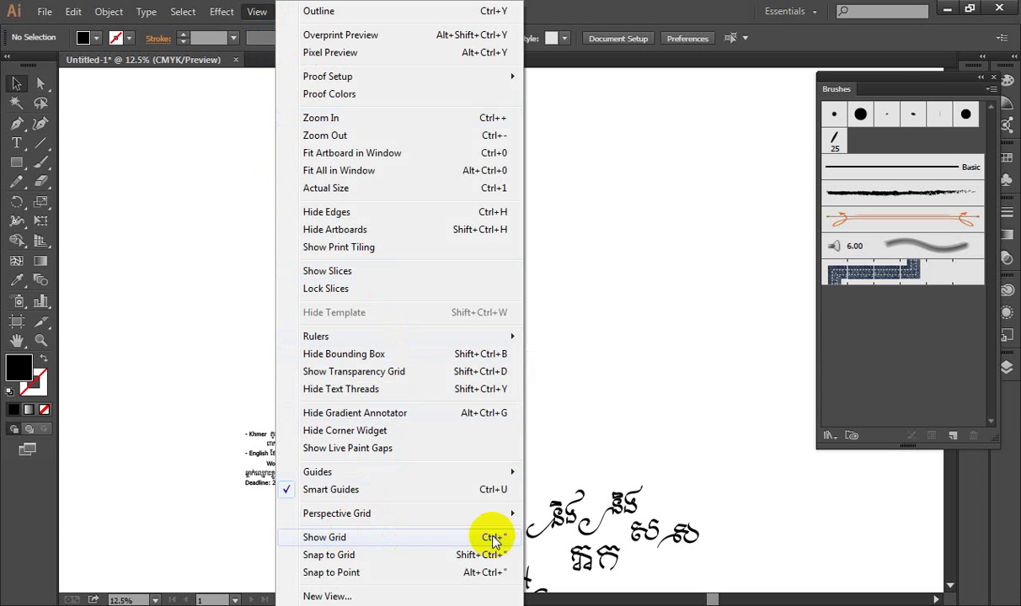
click(493, 542)
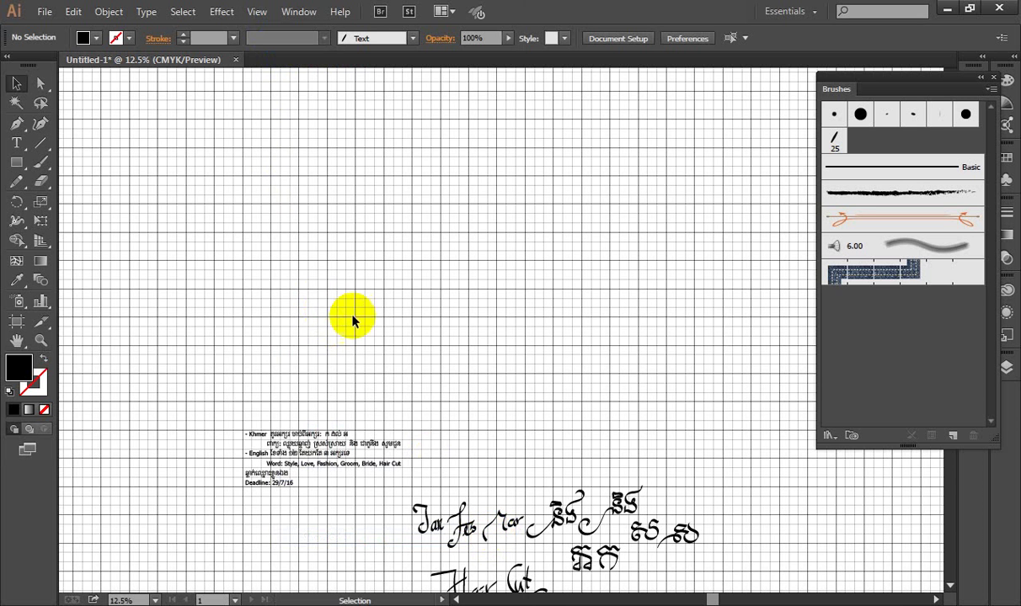
key(ctrl+plus)
key(ctrl+plus)
key(ctrl+plus)
drag(236, 166, 401, 274)
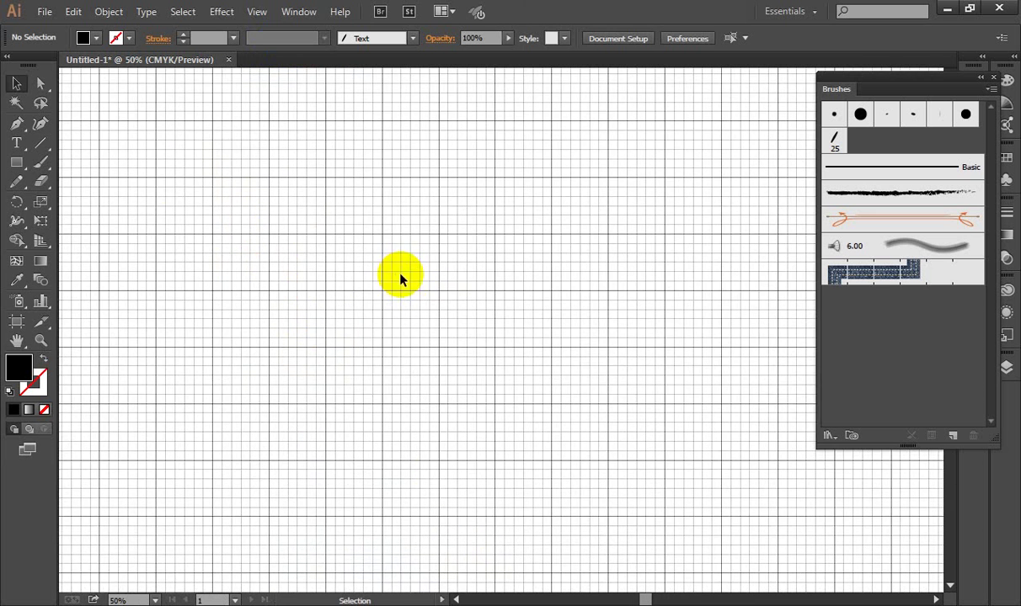
key(ctrl+plus)
key(ctrl+plus)
key(ctrl+plus)
drag(269, 159, 389, 218)
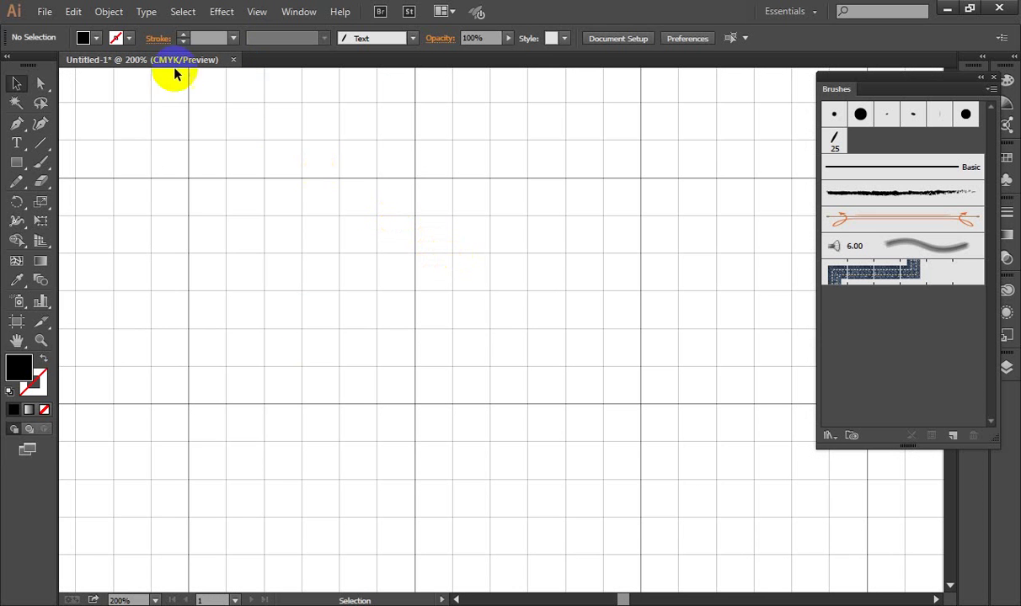
click(73, 11)
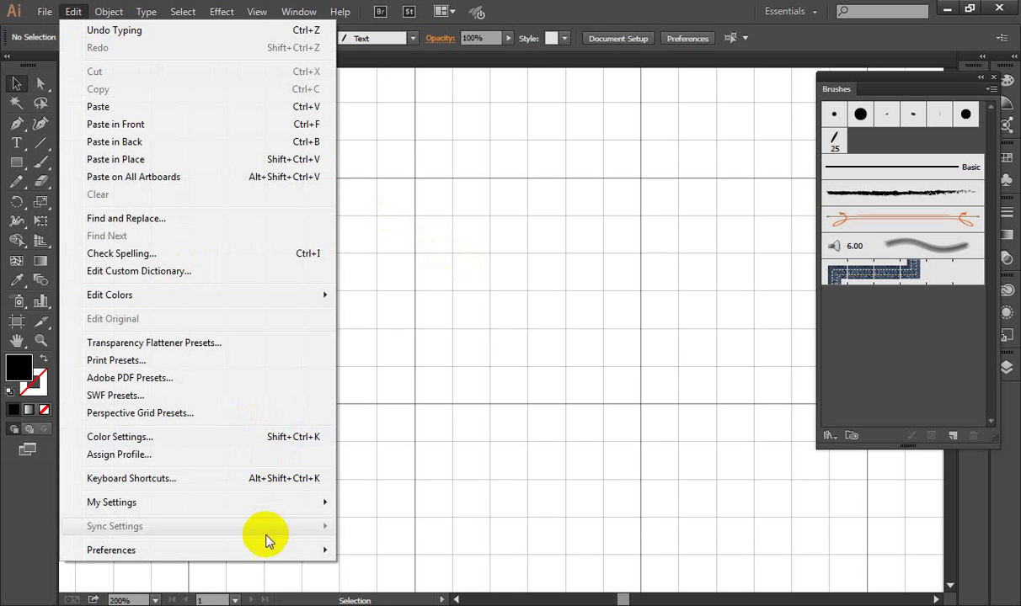
mouse_move(111, 550)
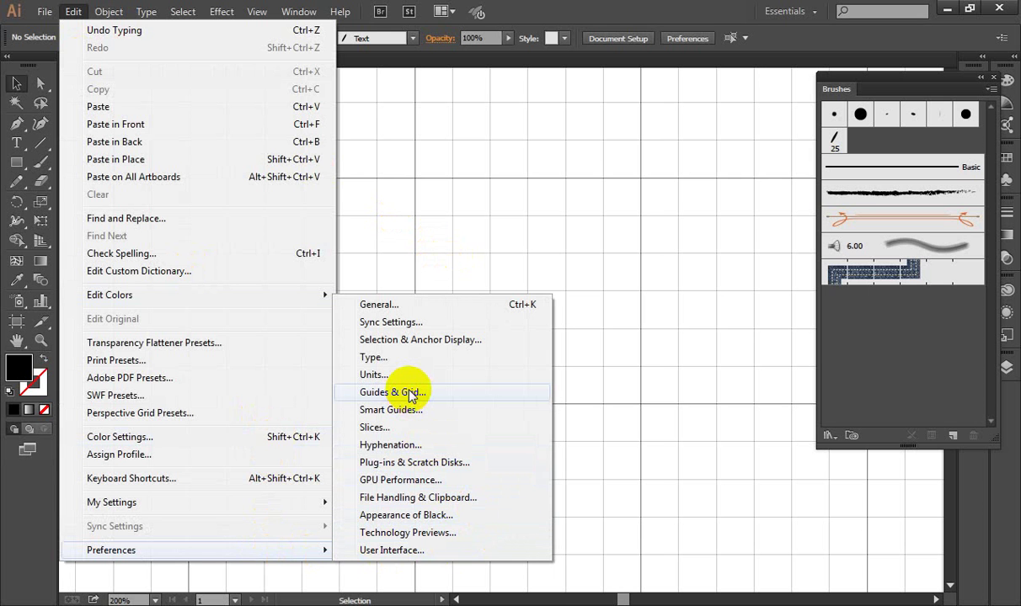
- In Guides & Grid preferences, change grid subdivisions from 6 to 8, keeping 5 cm gridlines
click(411, 393)
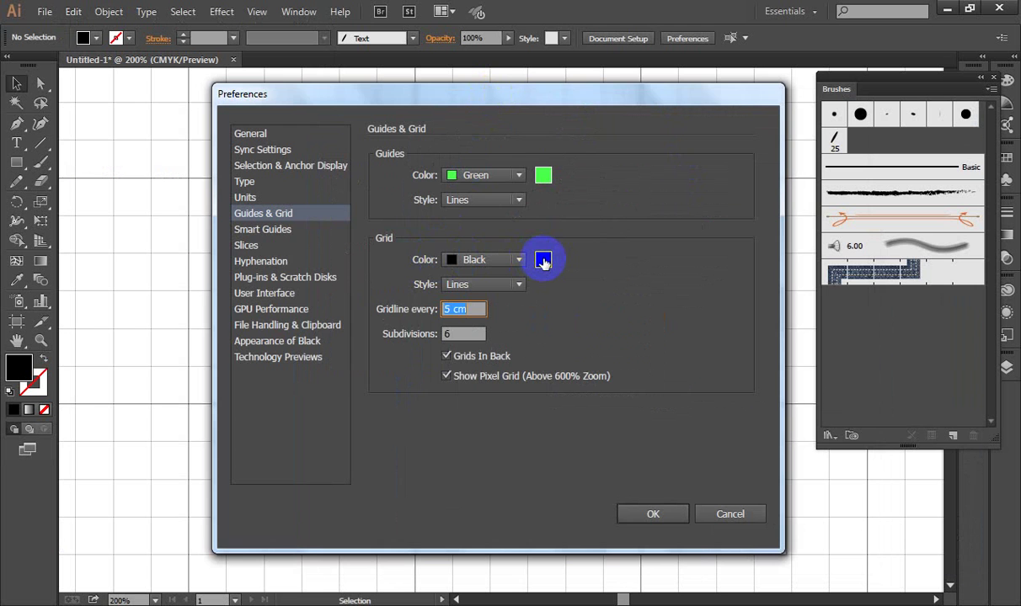
drag(471, 102, 615, 99)
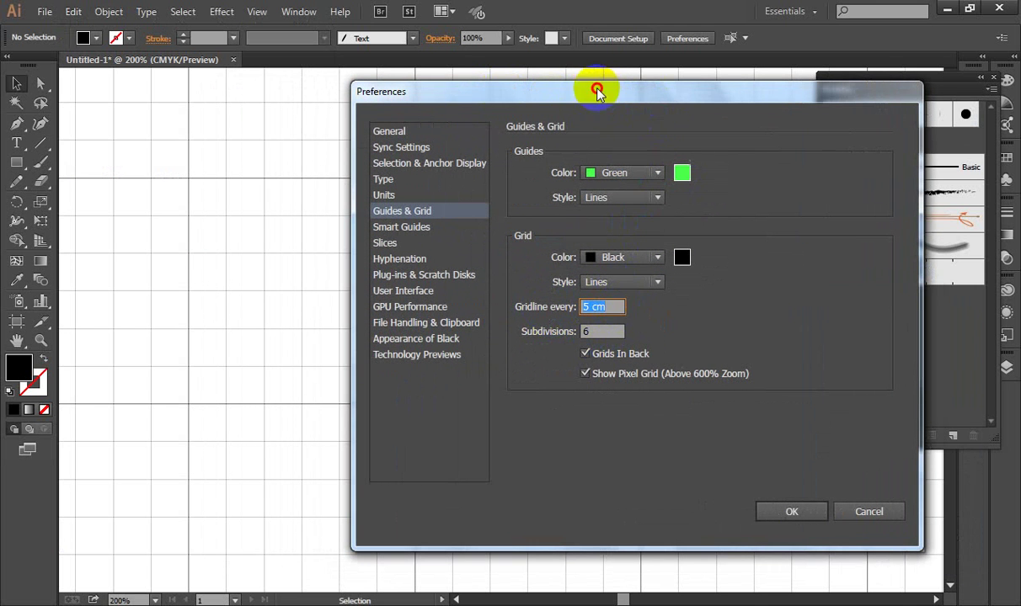
drag(597, 90, 669, 83)
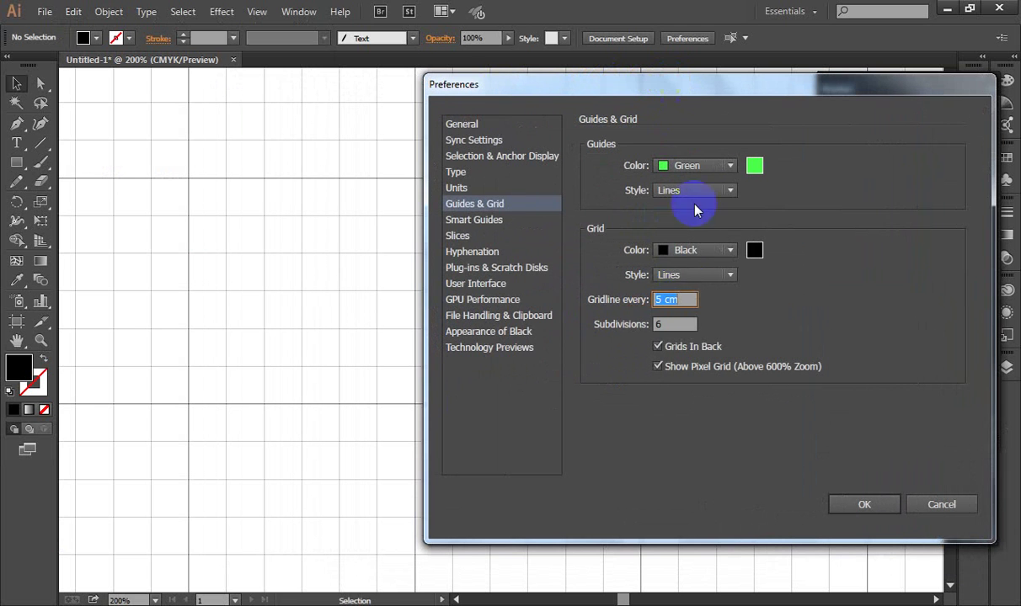
click(695, 324)
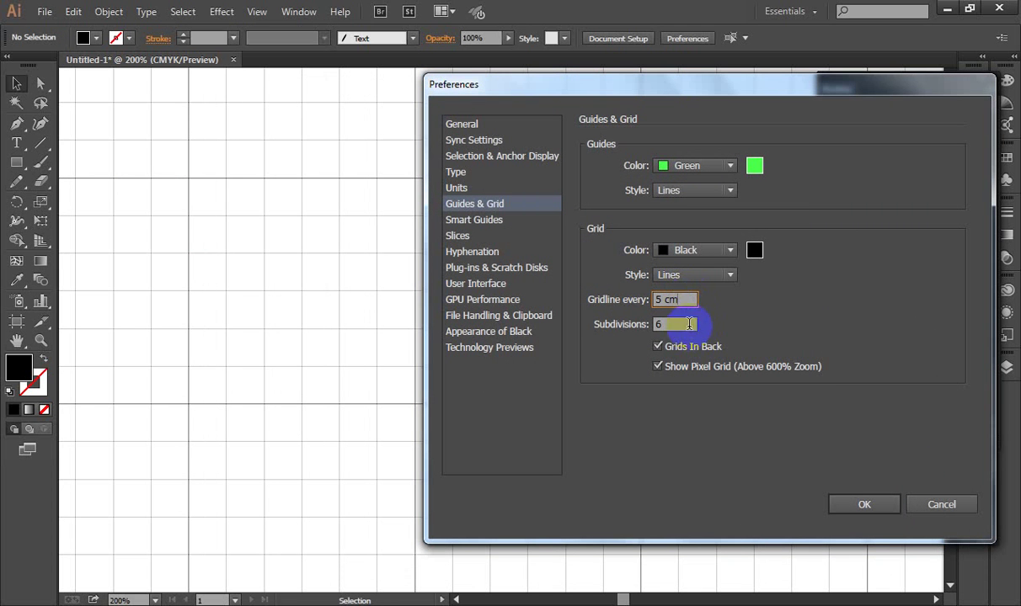
click(689, 323)
text(8)
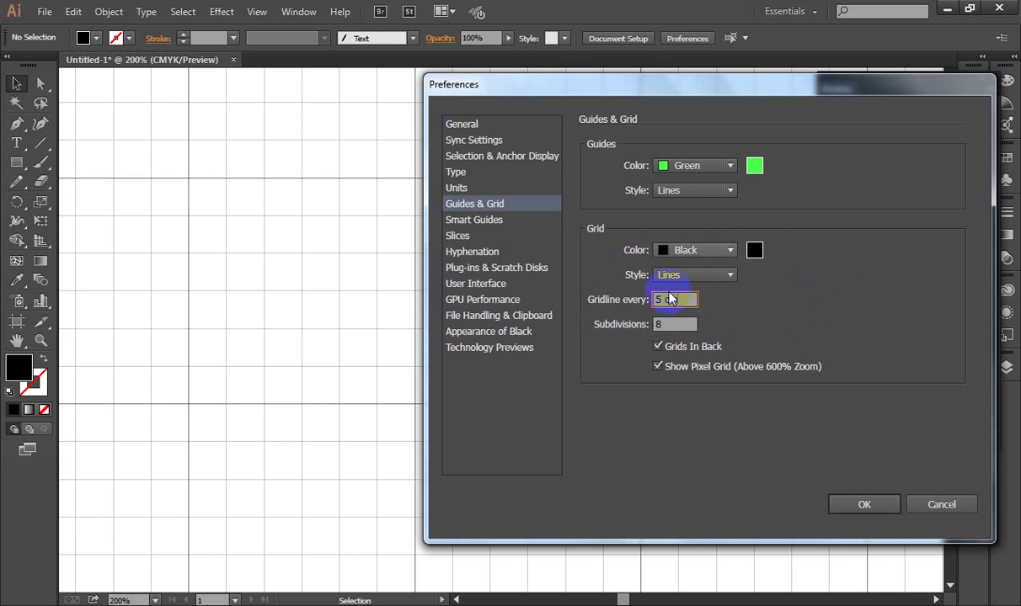
click(872, 499)
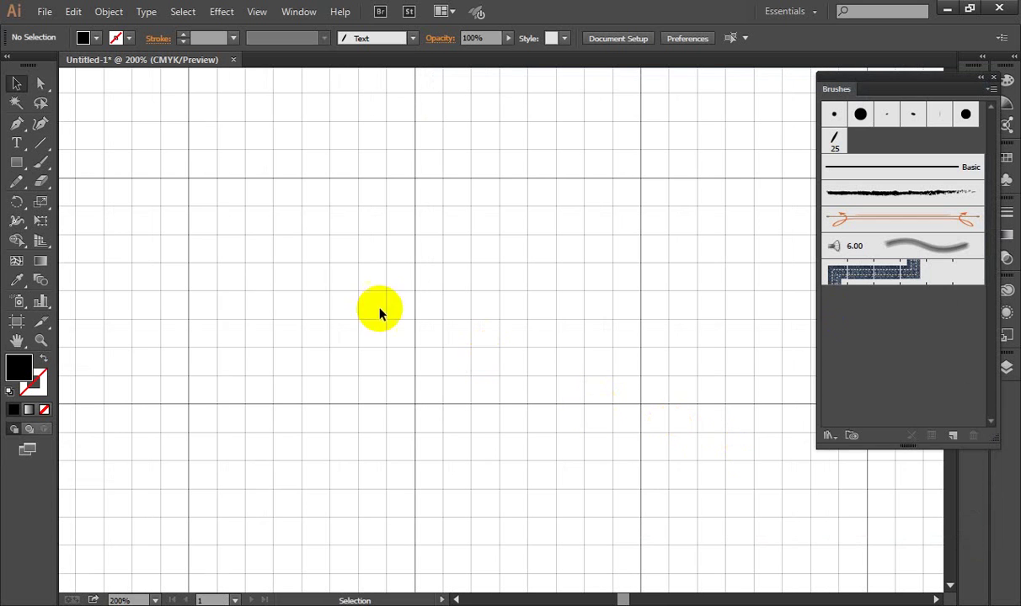
- Zoom out to the whole artboard, then back in to 300% on an empty grid area
drag(188, 181, 413, 405)
key(ctrl+minus)
key(ctrl+minus)
key(ctrl+minus)
drag(330, 282, 560, 416)
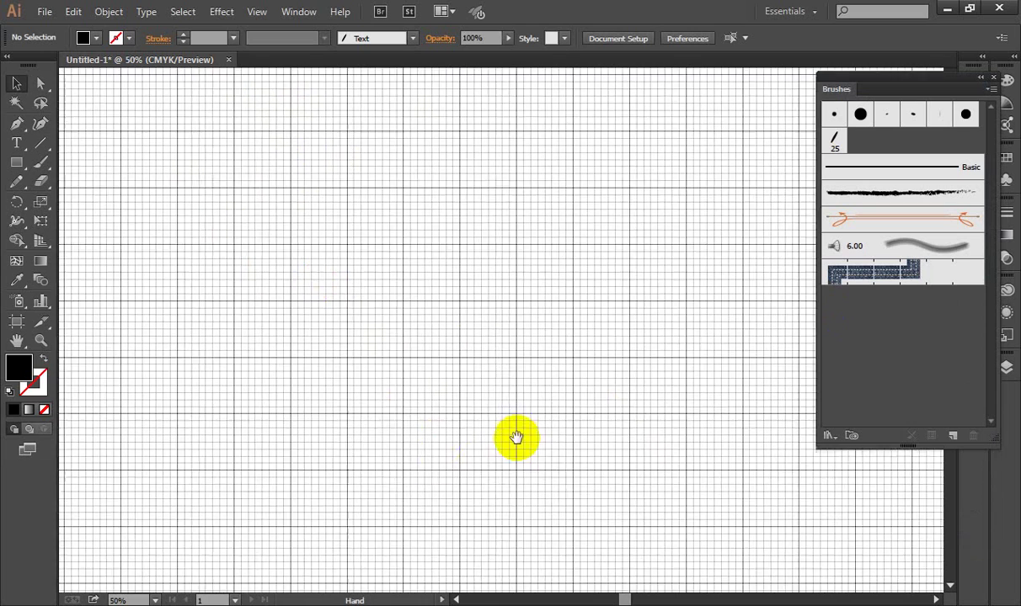
key(ctrl+minus)
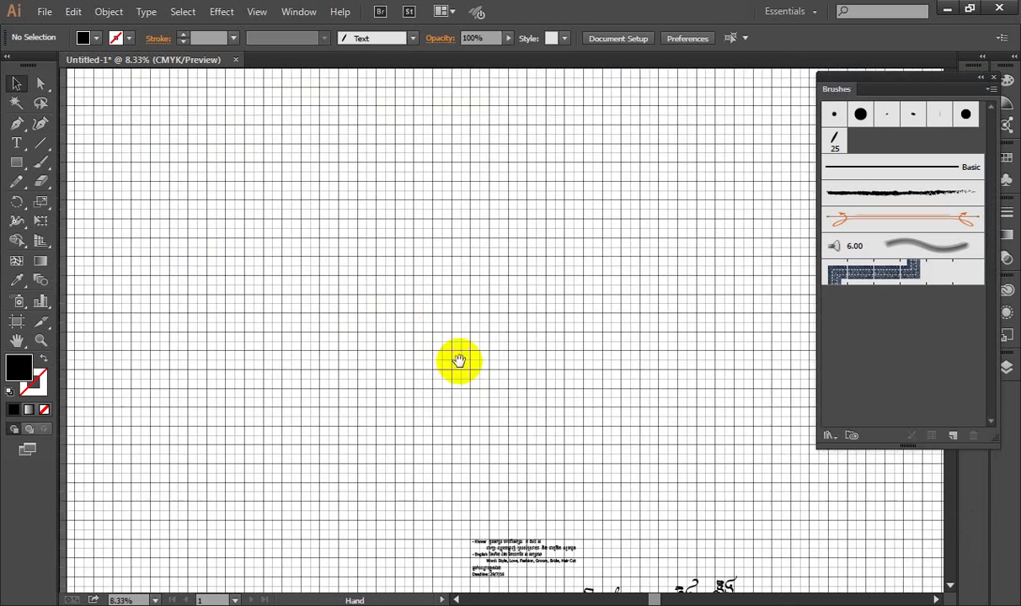
key(ctrl+minus)
key(ctrl+minus)
key(ctrl+minus)
key(ctrl+minus)
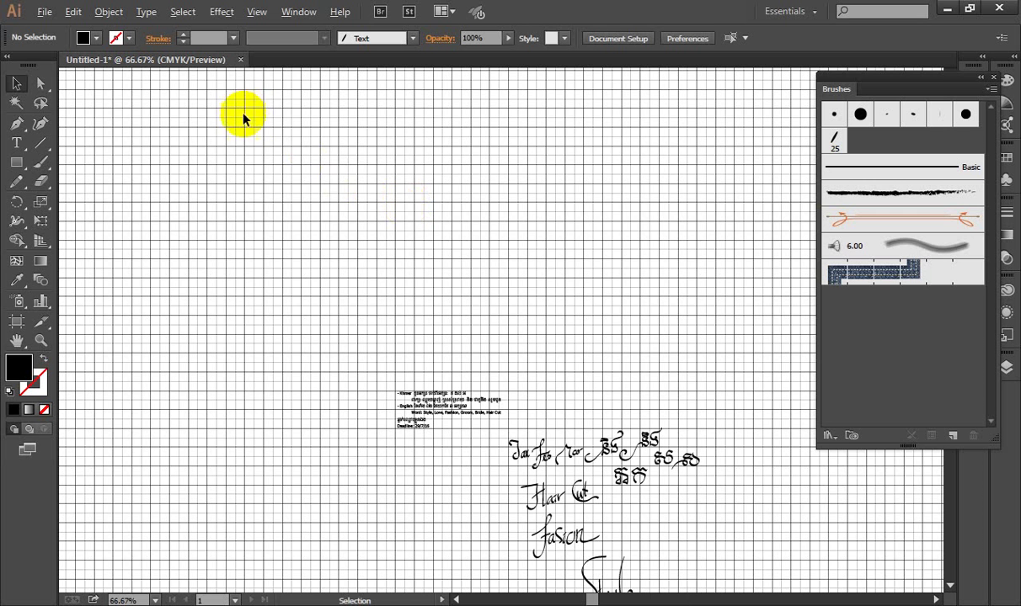
key(ctrl+plus)
key(ctrl+plus)
key(ctrl+plus)
key(ctrl+plus)
key(ctrl+plus)
key(ctrl+plus)
key(ctrl+plus)
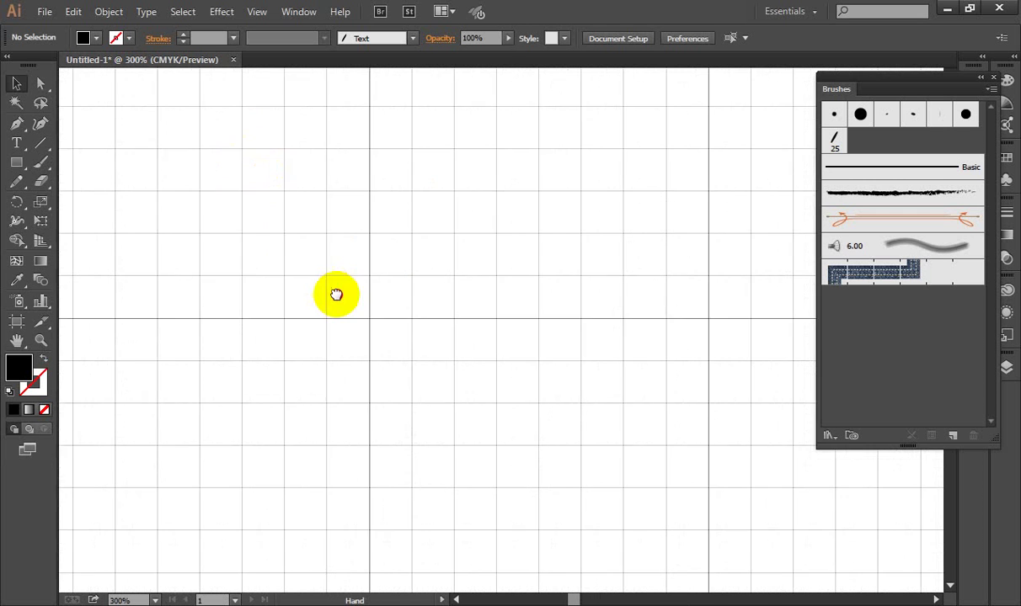
mouse_move(335, 292)
mouse_down()
mouse_move(490, 369)
mouse_move(449, 404)
mouse_move(446, 430)
mouse_up()
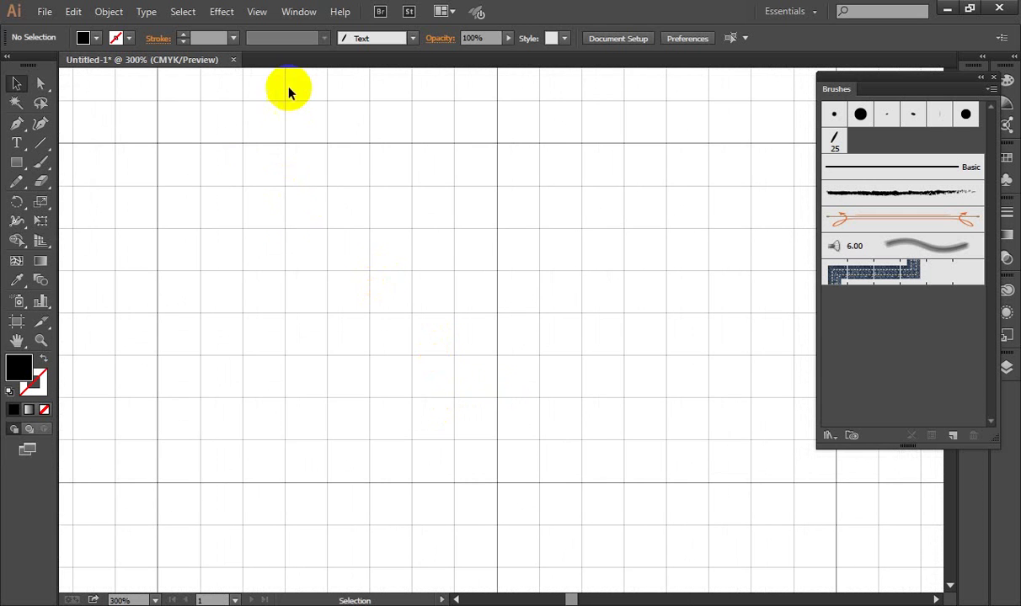
- Show the rulers and drag a horizontal guide down onto the grid
right_click(287, 99)
click(312, 187)
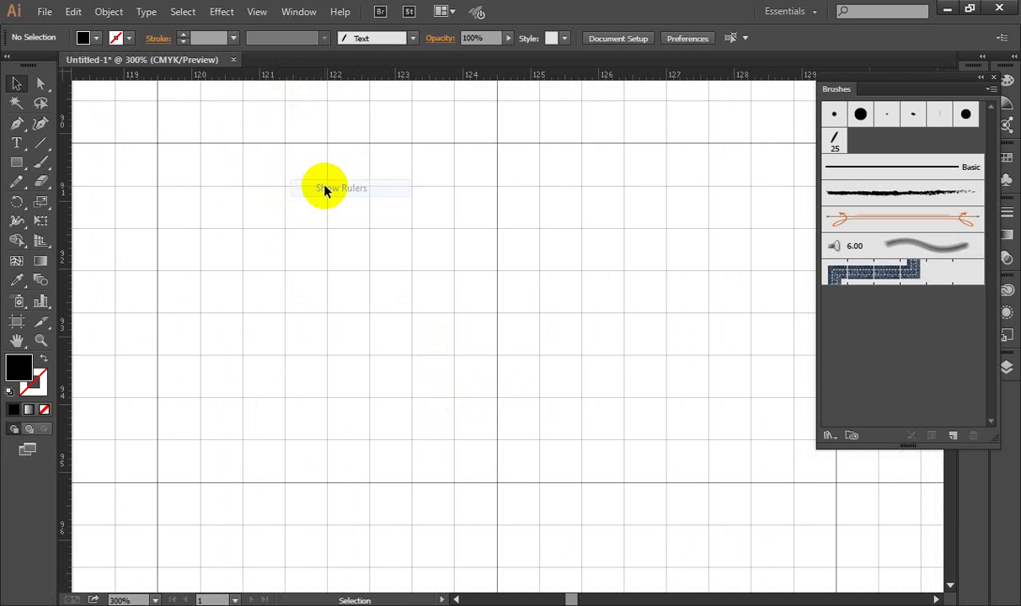
drag(305, 77, 312, 250)
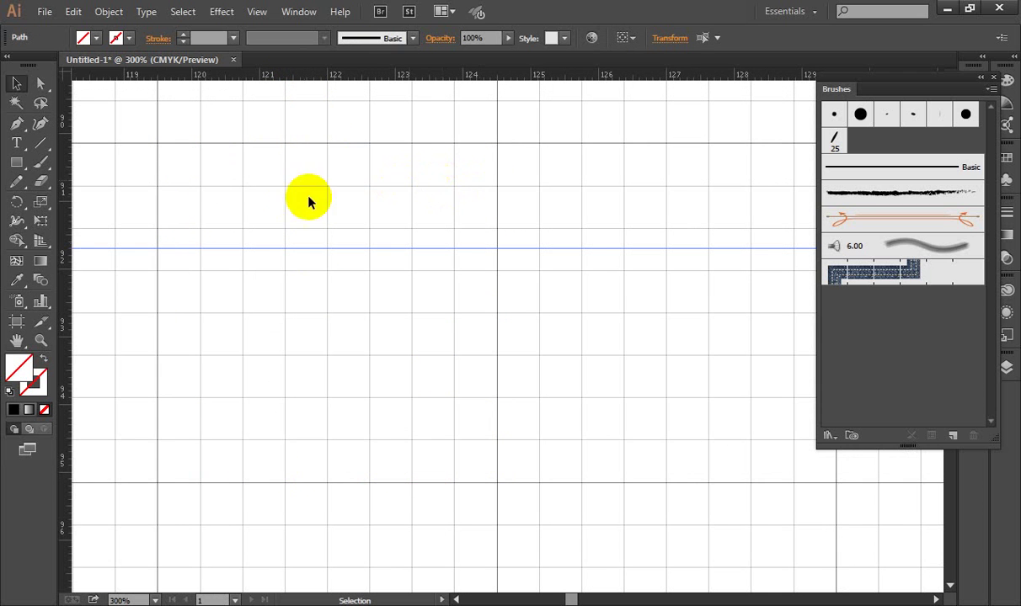
- With the Paintbrush set to a black stroke, paint the first Khmer consonant on the guide
click(41, 162)
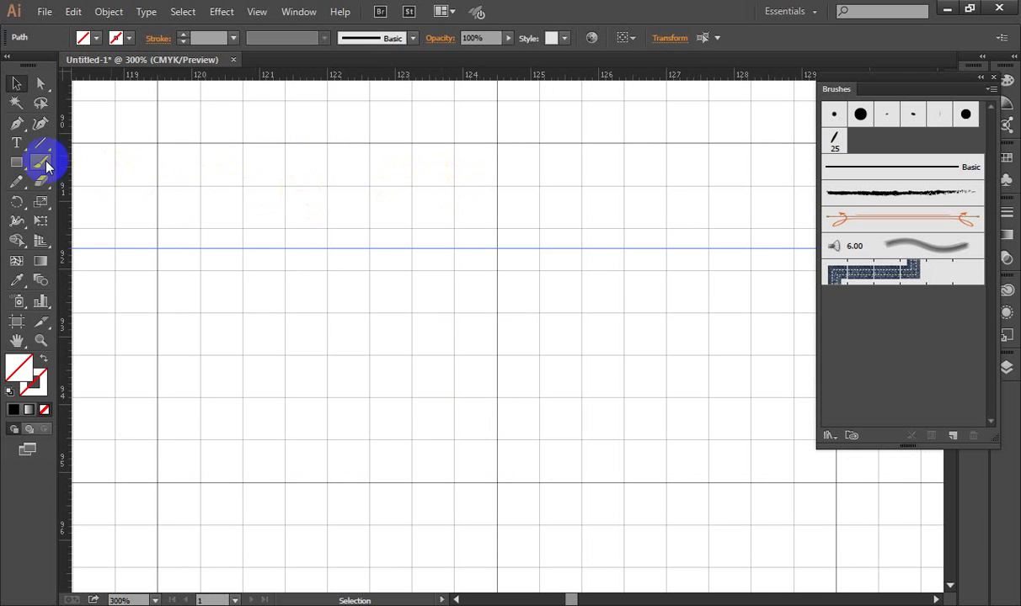
click(125, 42)
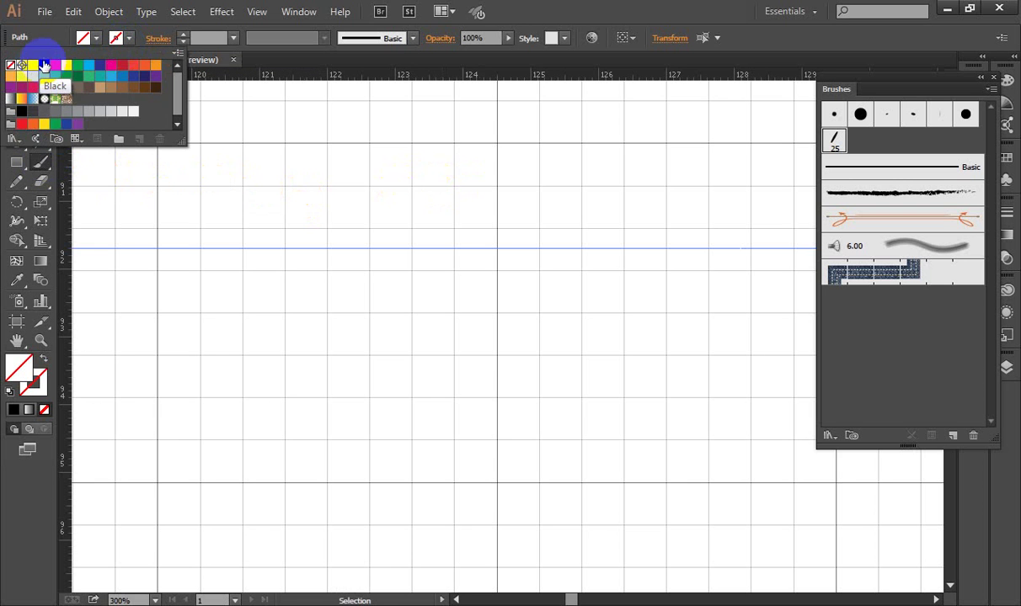
click(44, 65)
click(649, 20)
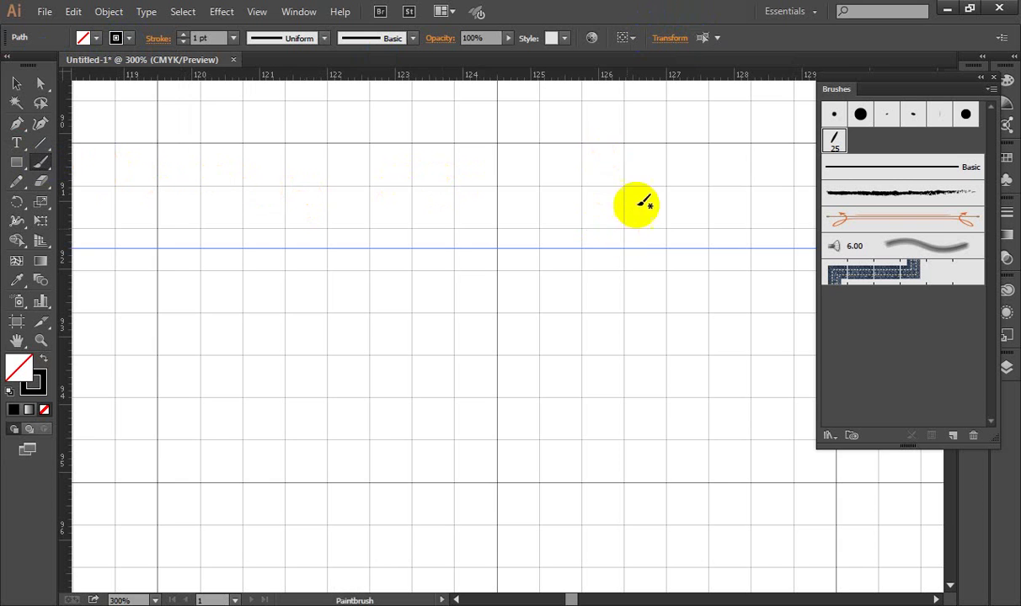
drag(619, 188, 566, 185)
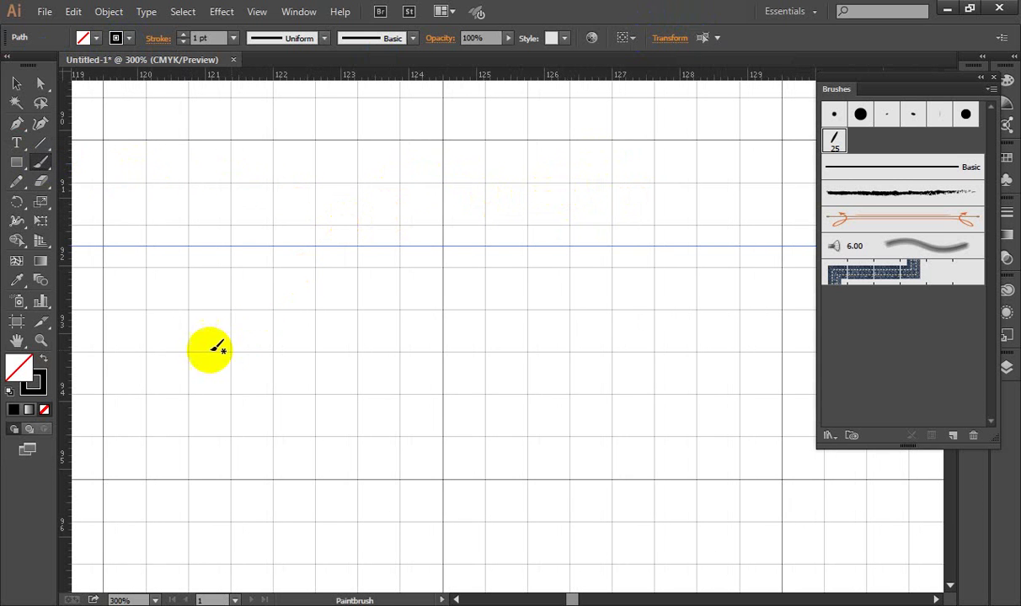
mouse_move(148, 354)
mouse_down()
mouse_move(180, 293)
mouse_move(267, 271)
mouse_move(339, 297)
mouse_move(298, 417)
mouse_move(345, 464)
mouse_move(186, 459)
mouse_up()
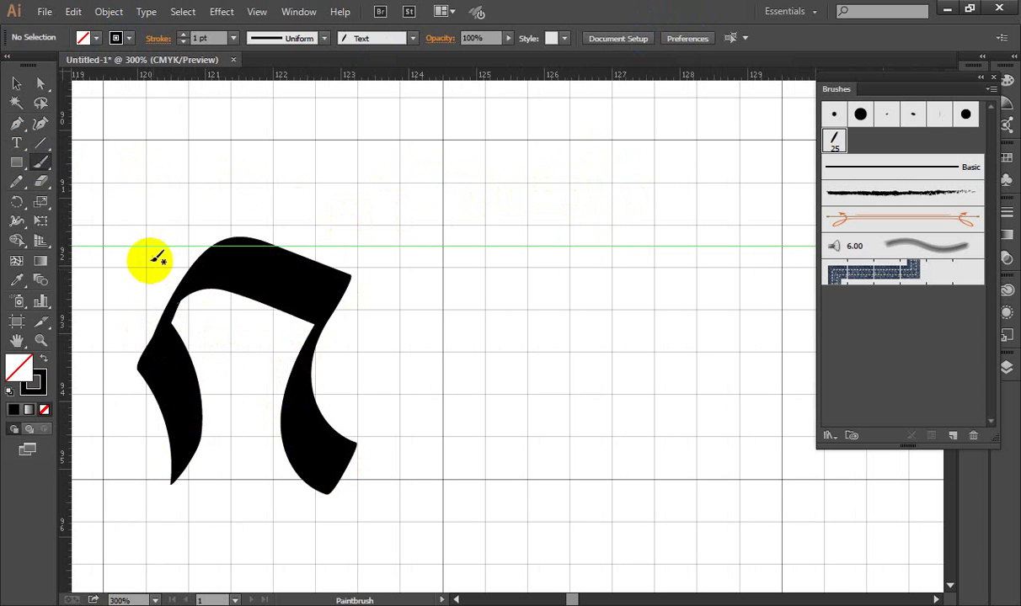
mouse_move(145, 170)
mouse_down()
mouse_move(196, 227)
mouse_move(126, 194)
mouse_move(164, 151)
mouse_move(324, 155)
mouse_move(349, 222)
mouse_move(330, 251)
mouse_up()
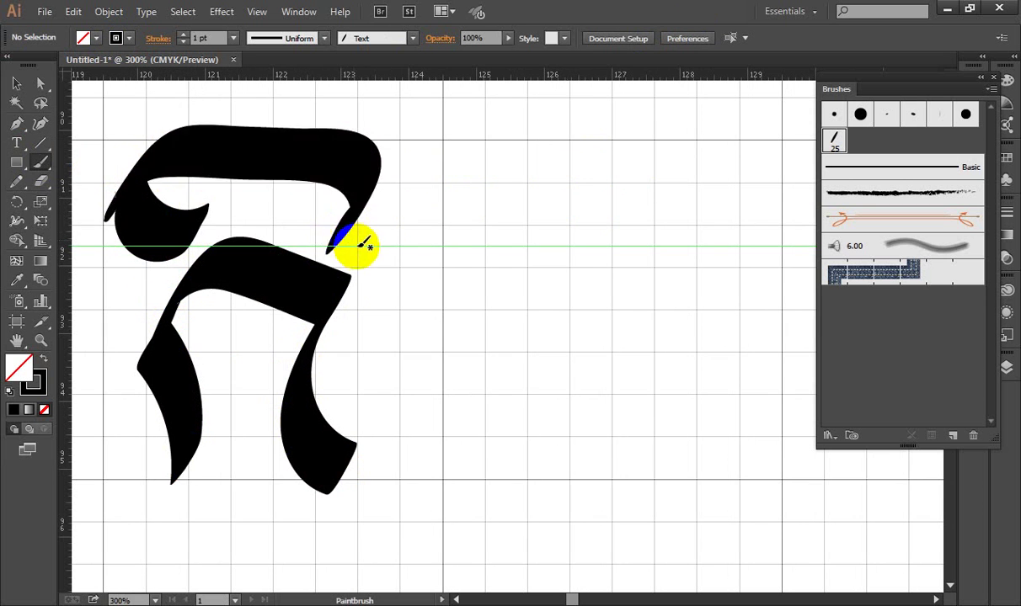
- Paint the second Khmer consonant beside the first and bring both into view
drag(522, 253, 346, 228)
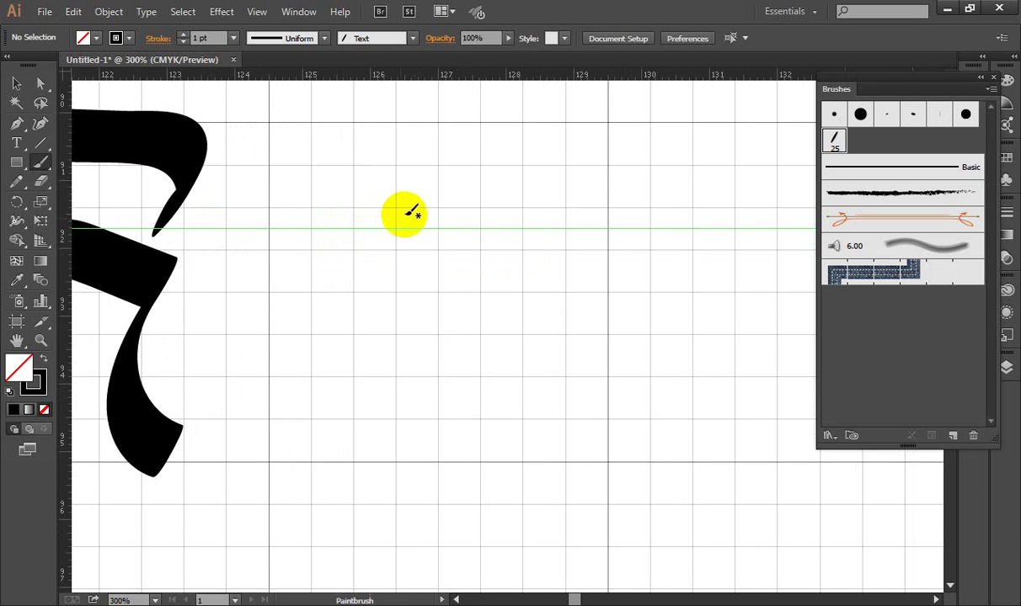
drag(572, 225, 431, 225)
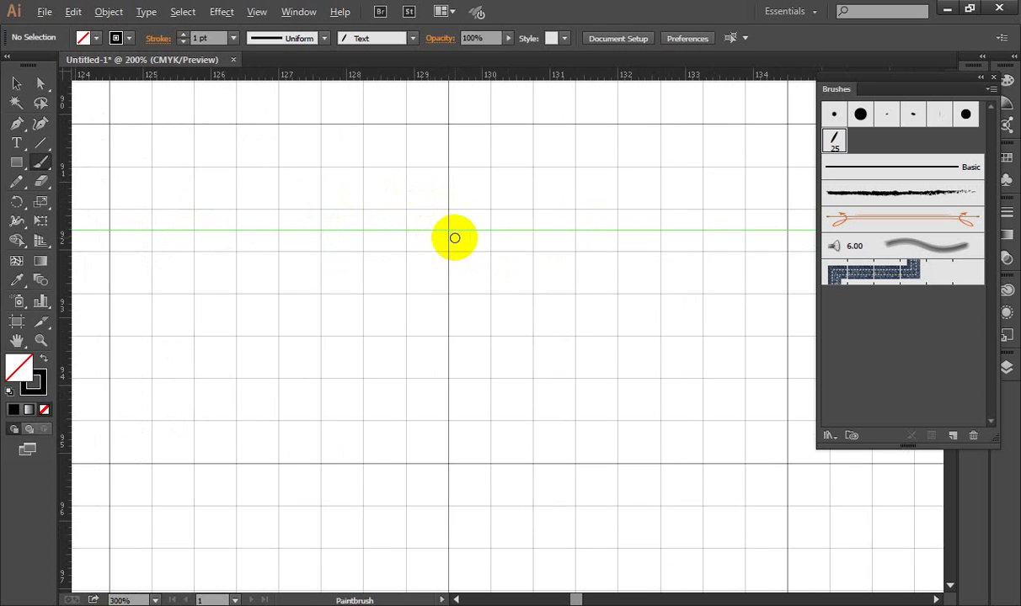
scroll(454, 235, down, 1)
mouse_move(549, 272)
mouse_down()
mouse_move(661, 276)
mouse_move(515, 262)
mouse_move(576, 260)
mouse_move(497, 323)
mouse_move(485, 392)
mouse_move(547, 406)
mouse_move(593, 387)
mouse_move(570, 296)
mouse_move(597, 282)
mouse_up()
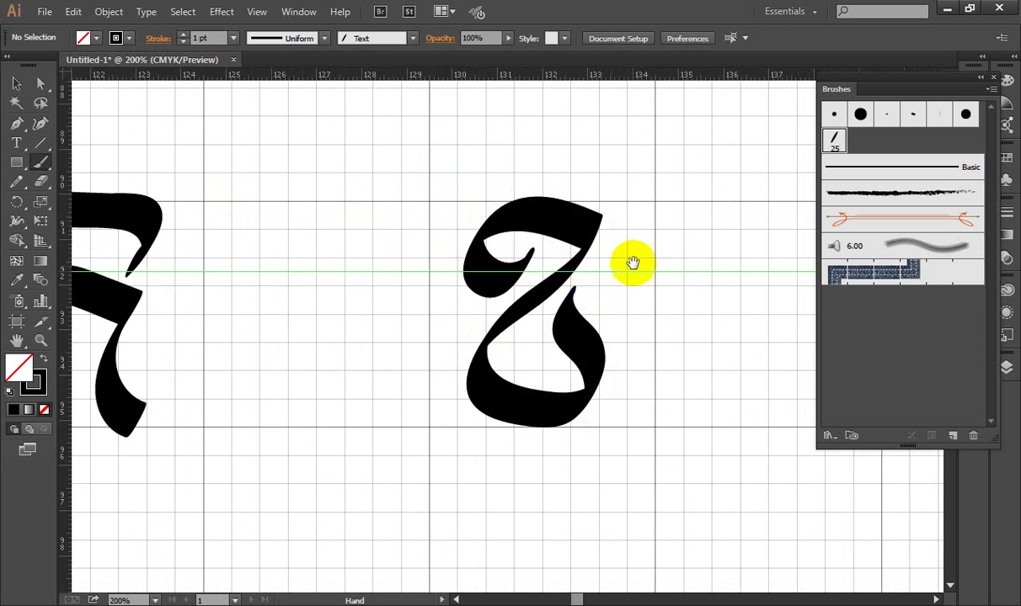
drag(631, 262, 392, 230)
drag(428, 263, 354, 261)
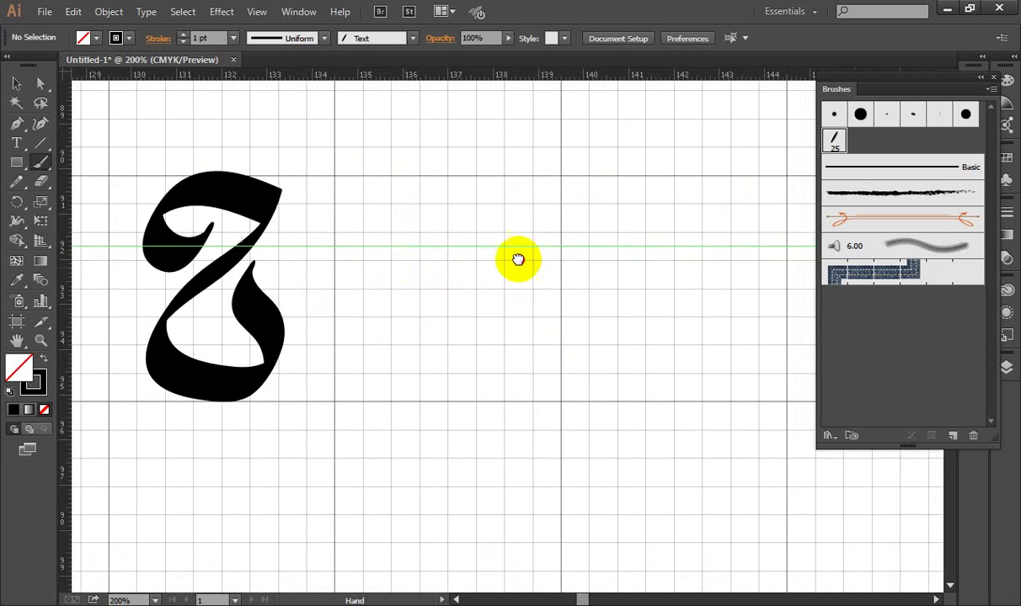
mouse_move(222, 258)
mouse_down()
mouse_move(517, 258)
mouse_move(588, 240)
mouse_move(660, 246)
mouse_up()
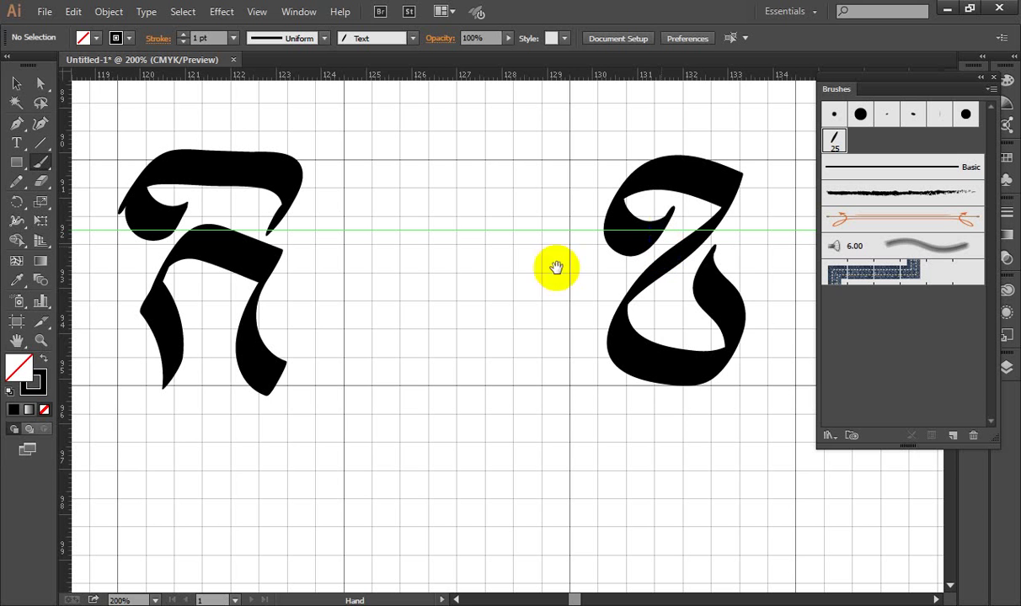
- Select the first letter and drag a copy right, undoing it when it lands too far
click(16, 83)
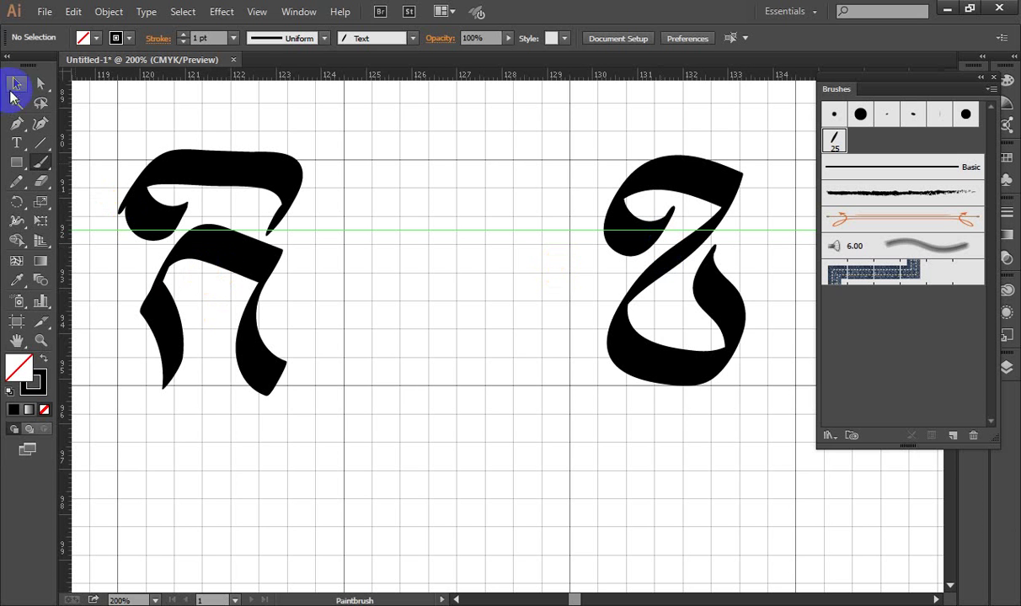
click(207, 195)
shift+click(237, 246)
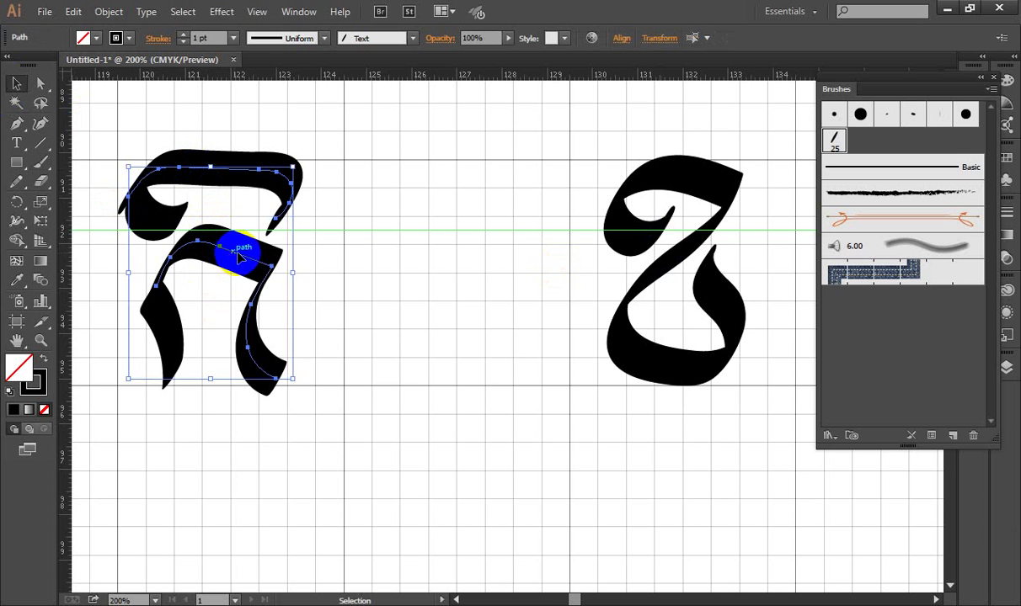
scroll(261, 244, down, 1)
drag(262, 251, 711, 266)
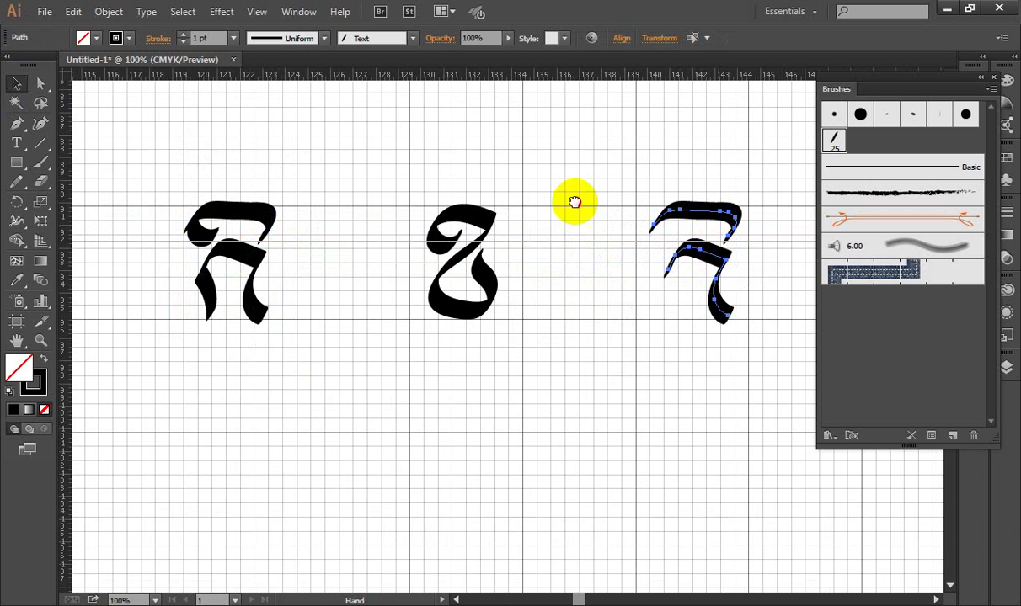
scroll(556, 200, right, 3)
key(ctrl+z)
- Select all three strokes of the first letter and copy it just right of the second letter
click(239, 253)
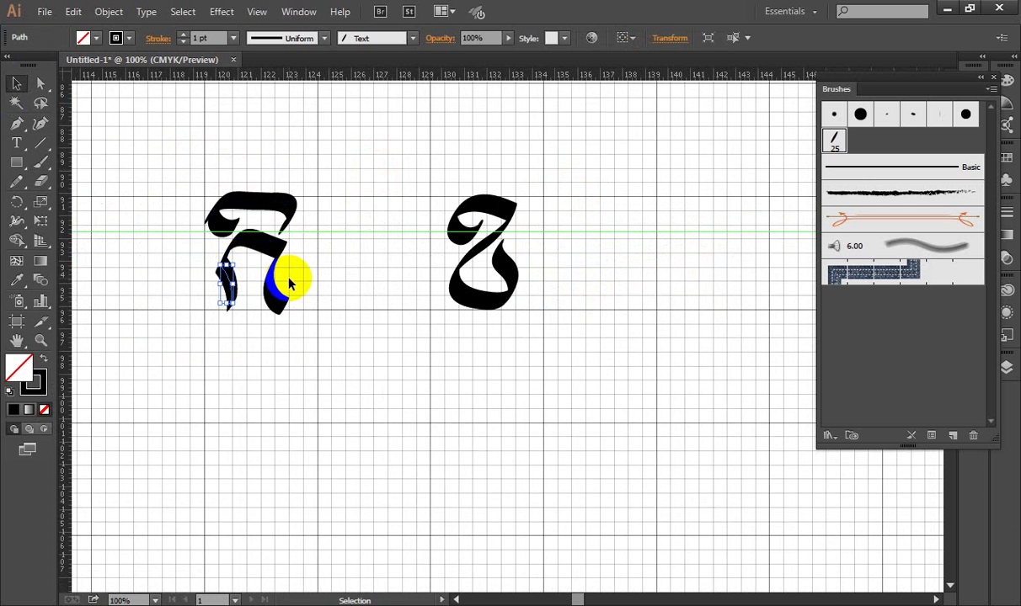
shift+click(275, 253)
shift+click(271, 204)
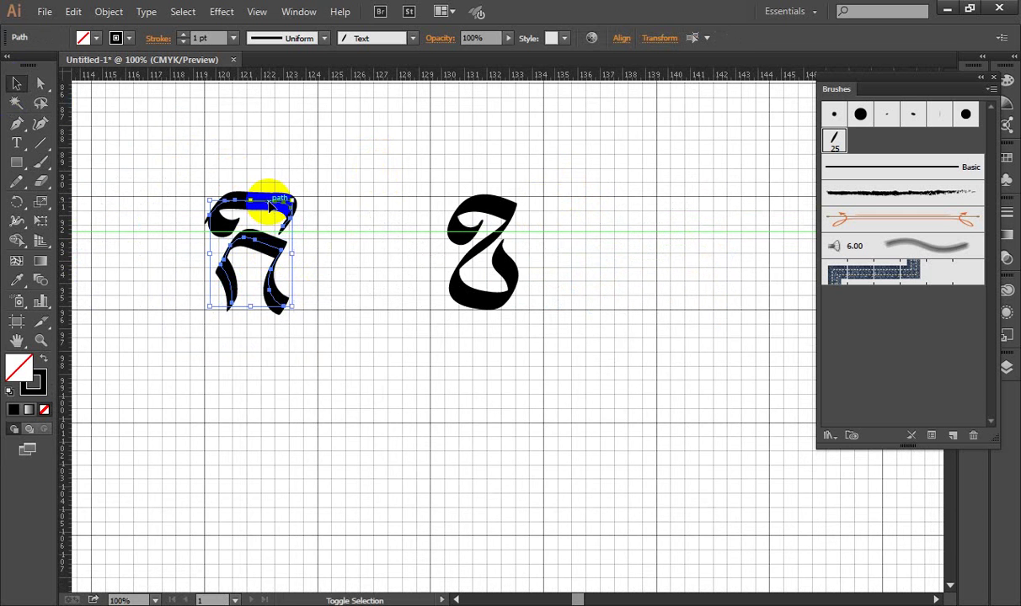
drag(270, 205, 729, 208)
key(ctrl+=)
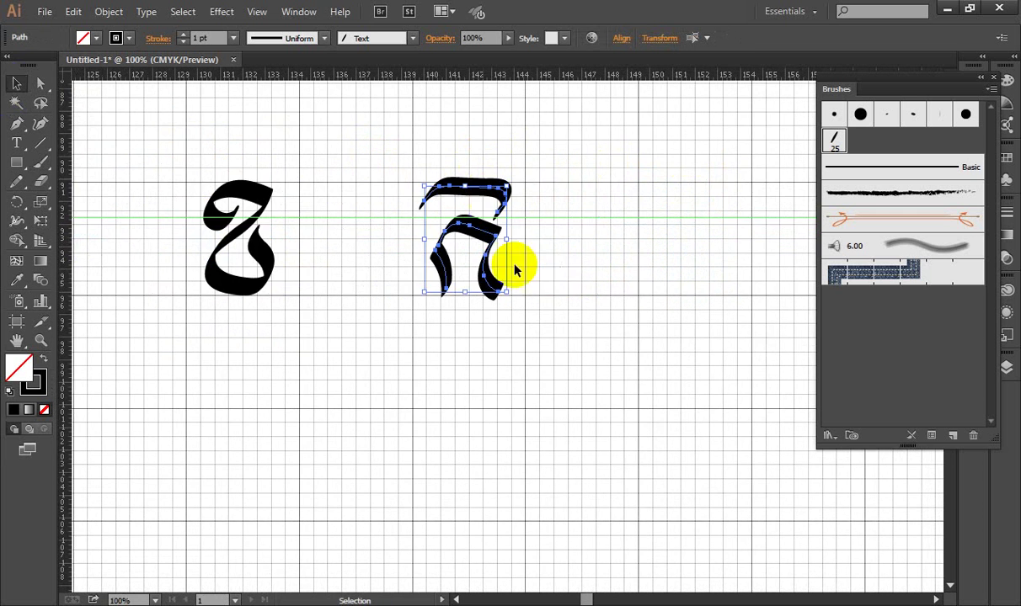
click(559, 269)
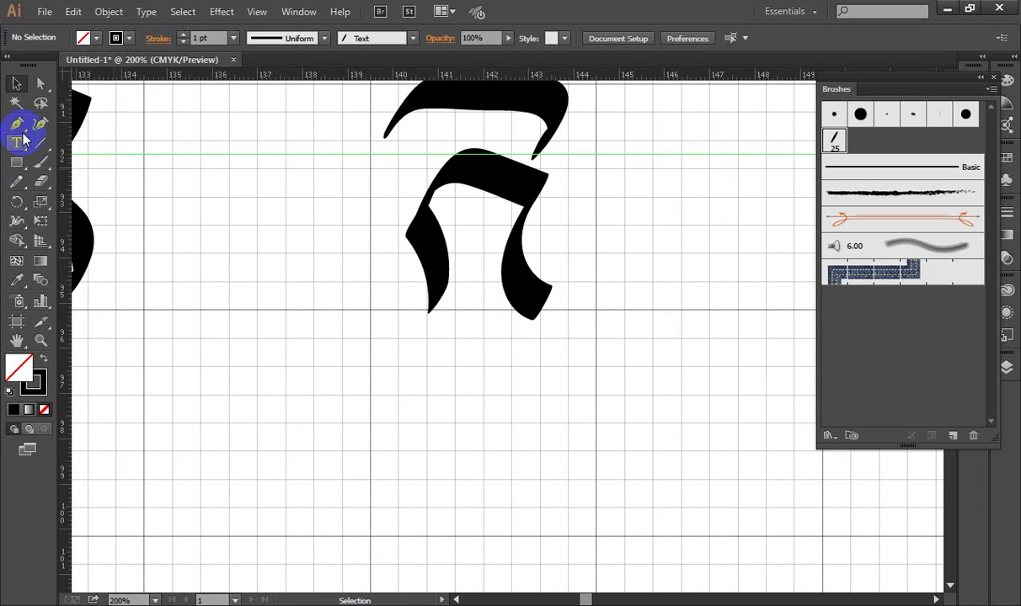
click(38, 162)
- Paint an inner stroke that turns the copied glyph into a new letter
mouse_move(468, 277)
mouse_down()
mouse_move(438, 308)
mouse_move(474, 214)
mouse_up()
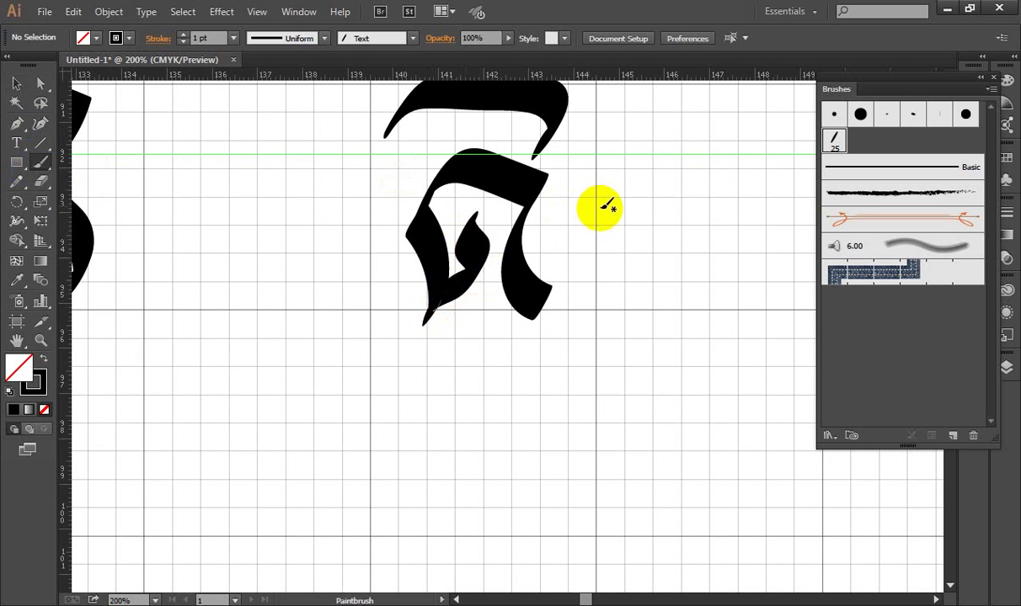
drag(603, 211, 376, 243)
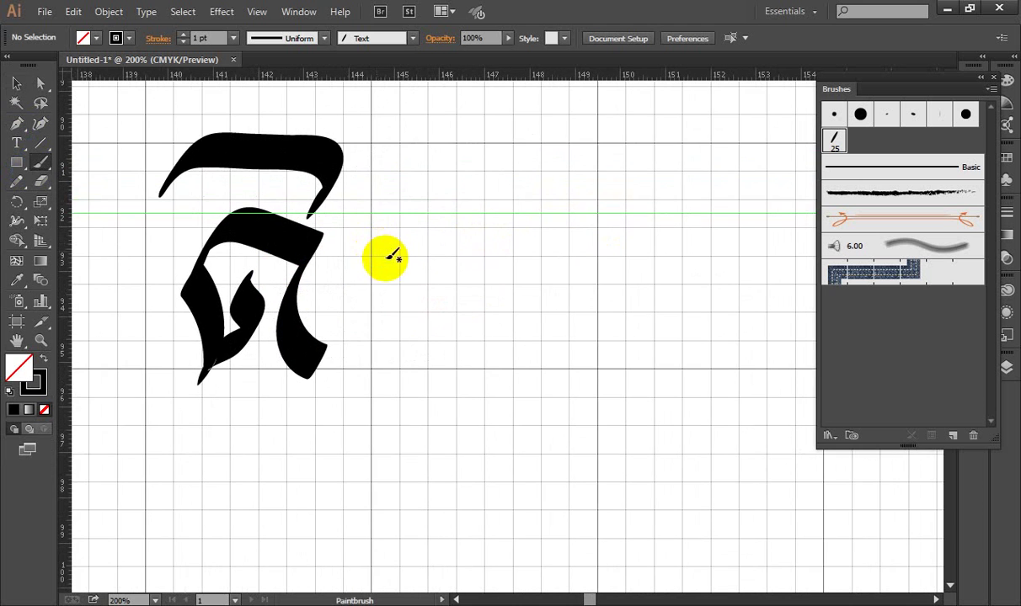
key(ctrl+minus)
mouse_move(490, 246)
mouse_down()
mouse_move(331, 246)
mouse_move(366, 235)
mouse_move(454, 294)
mouse_move(472, 324)
mouse_move(538, 342)
mouse_move(610, 294)
mouse_move(562, 236)
mouse_move(541, 236)
mouse_up()
- Paint a wide letter with a loop, middle curve and flagged stems next in the row
mouse_move(604, 303)
mouse_down()
mouse_move(631, 333)
mouse_move(704, 336)
mouse_move(724, 269)
mouse_move(653, 224)
mouse_up()
mouse_move(541, 245)
mouse_down()
mouse_move(556, 234)
mouse_move(539, 242)
mouse_move(551, 189)
mouse_up()
drag(606, 197, 637, 188)
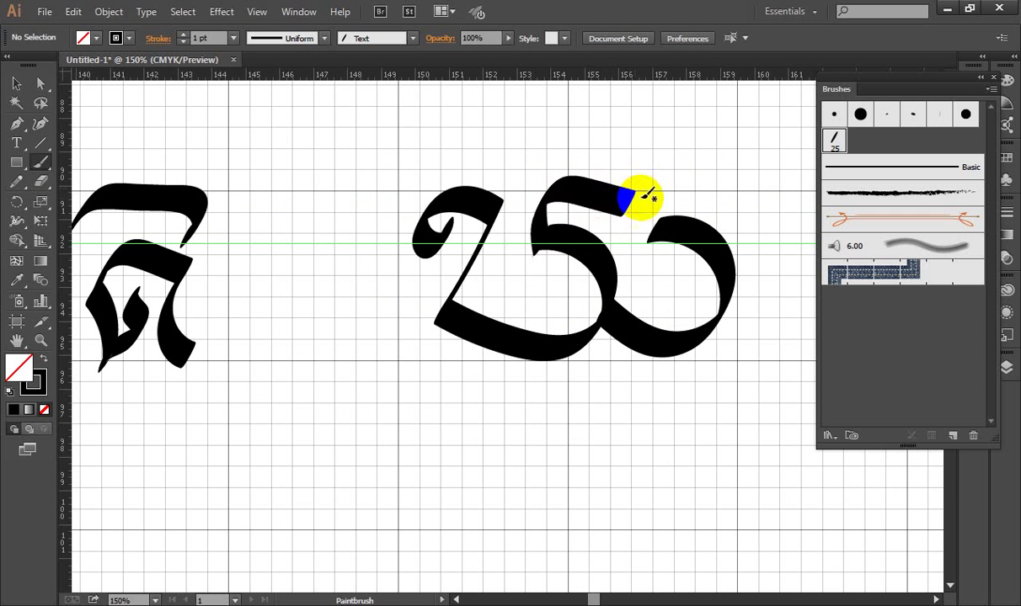
drag(642, 246, 745, 180)
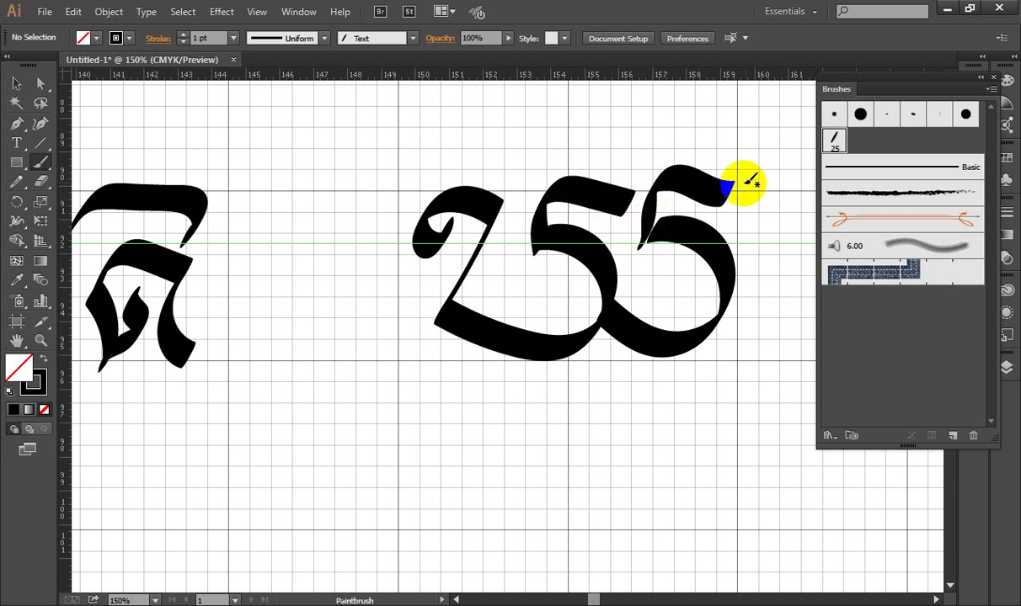
drag(684, 174, 524, 148)
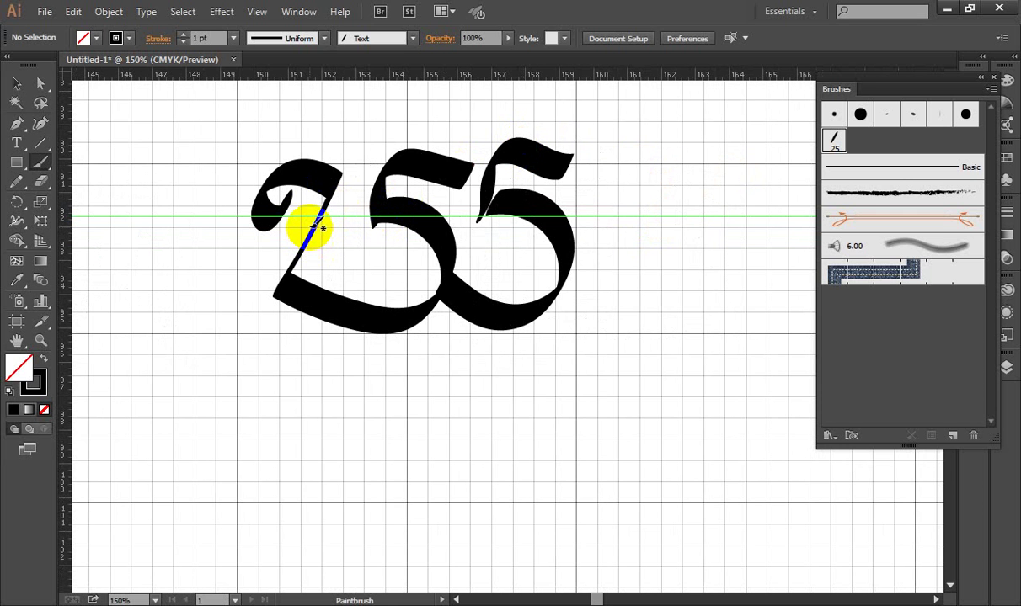
mouse_move(288, 213)
mouse_down()
mouse_move(284, 159)
mouse_move(353, 172)
mouse_up()
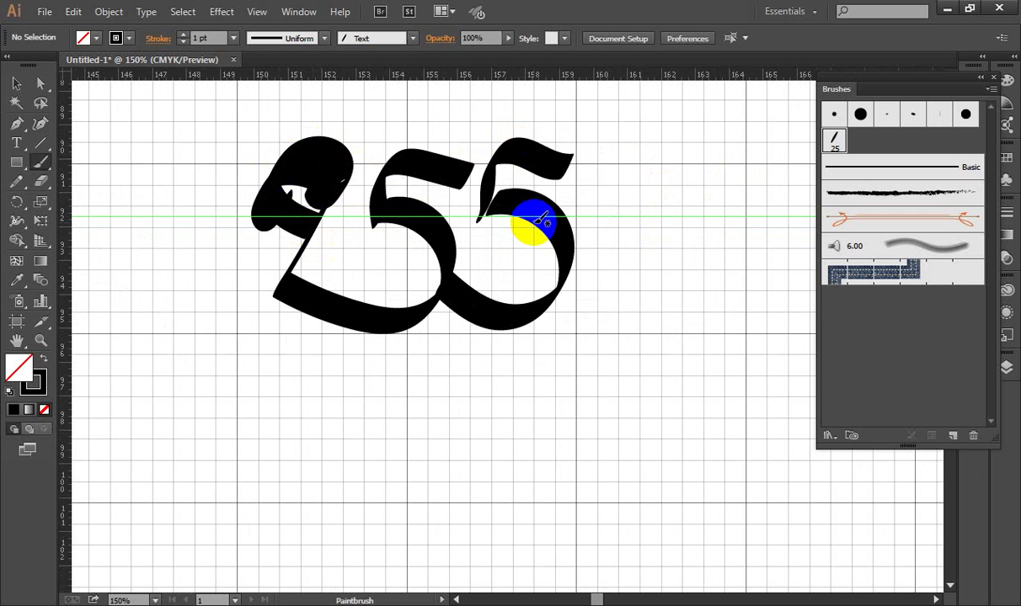
drag(534, 228, 524, 223)
- Paint two letters above the row, the second with a loop over it
scroll(437, 239, right, 5)
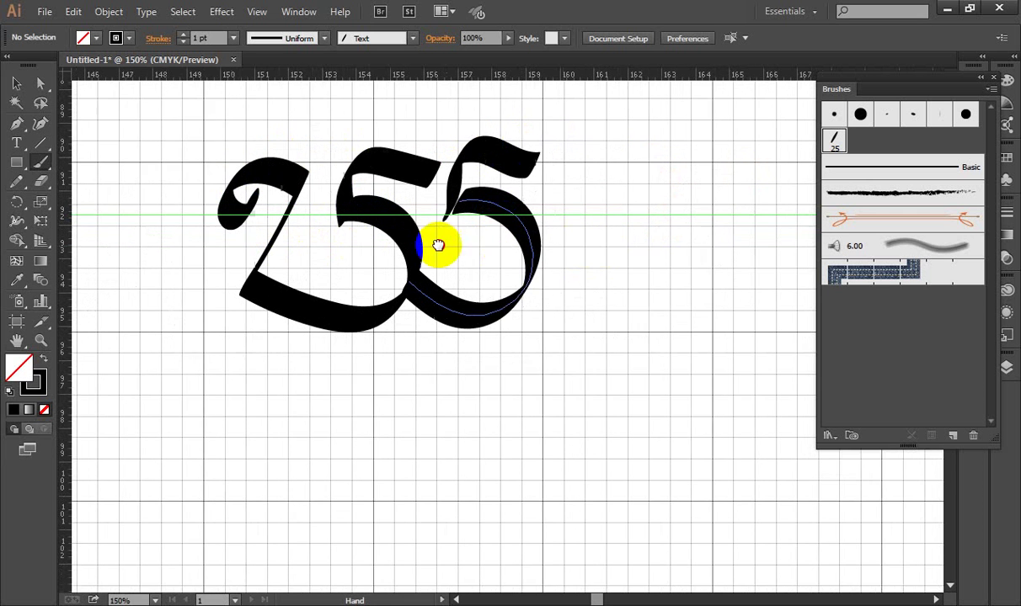
scroll(477, 234, up, 3)
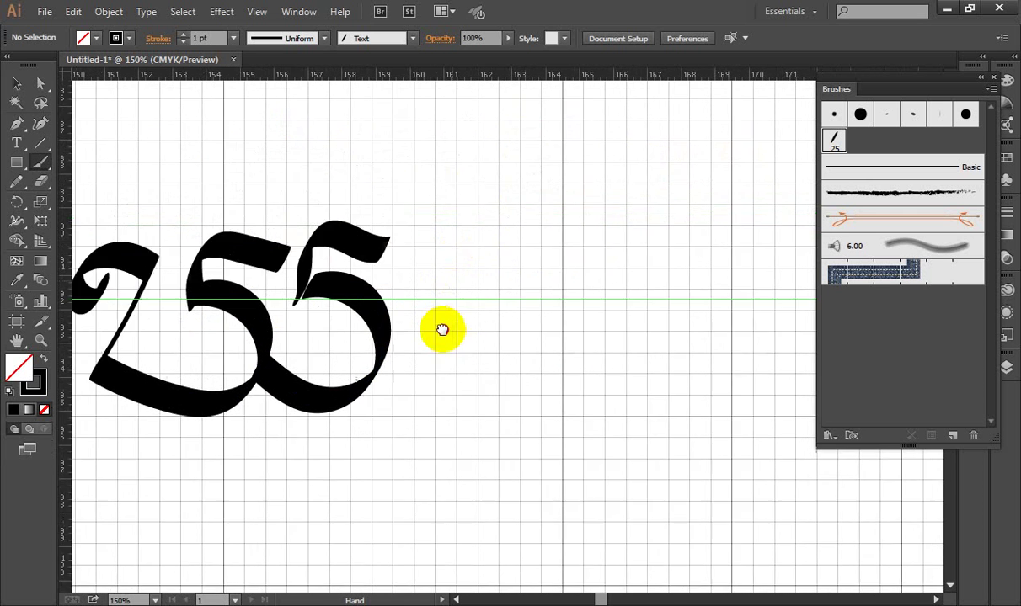
scroll(442, 331, right, 2)
scroll(468, 221, up, 1)
scroll(481, 278, up, 2)
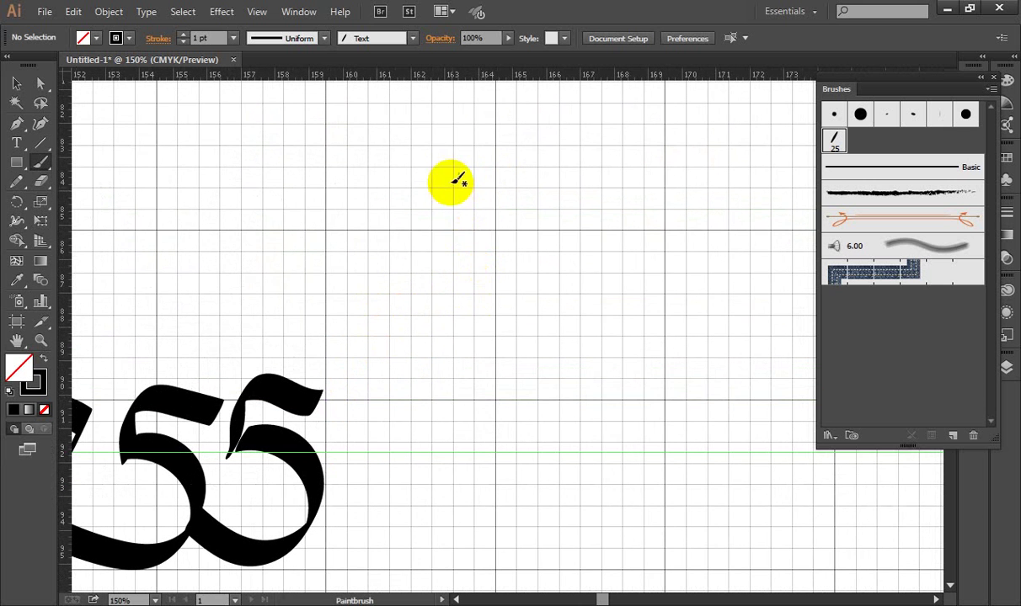
mouse_move(436, 162)
mouse_down()
mouse_move(515, 162)
mouse_move(475, 114)
mouse_move(505, 100)
mouse_move(405, 102)
mouse_move(419, 80)
mouse_up()
drag(449, 142, 402, 224)
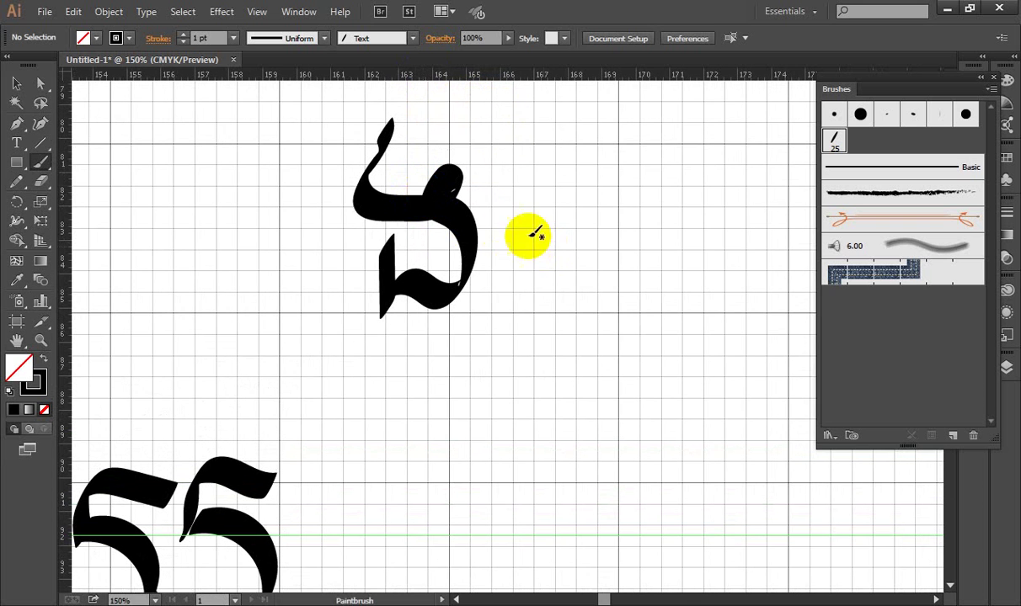
mouse_move(494, 213)
mouse_down()
mouse_move(545, 231)
mouse_move(524, 288)
mouse_move(599, 292)
mouse_move(634, 236)
mouse_up()
mouse_move(544, 221)
mouse_down()
mouse_move(499, 211)
mouse_move(547, 159)
mouse_move(611, 201)
mouse_move(583, 222)
mouse_move(590, 209)
mouse_up()
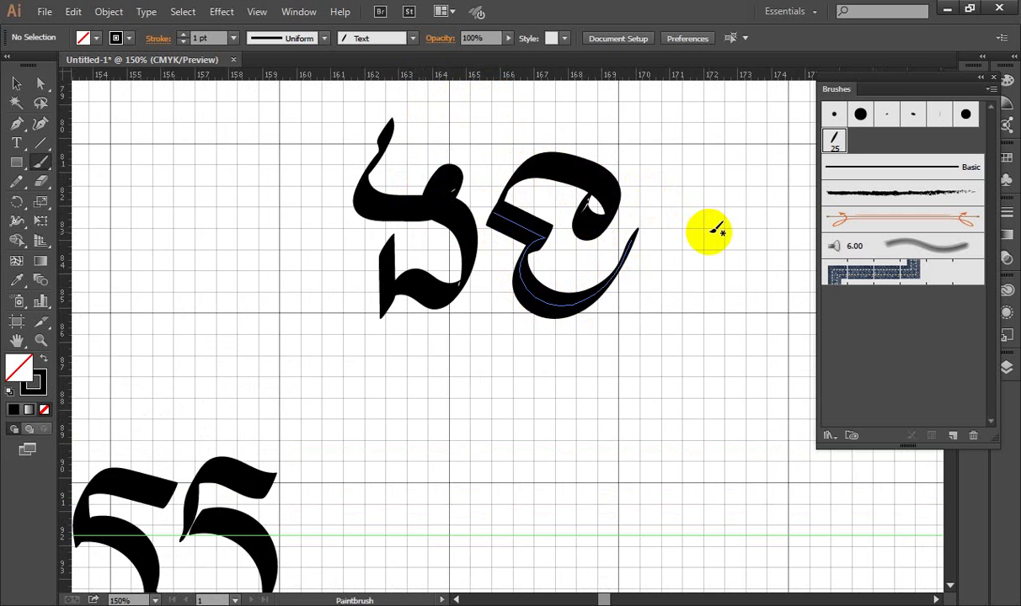
- Paint a tall looping-stem letter right of the wide letter and view the whole row
scroll(604, 228, down, 1)
scroll(515, 246, down, 2)
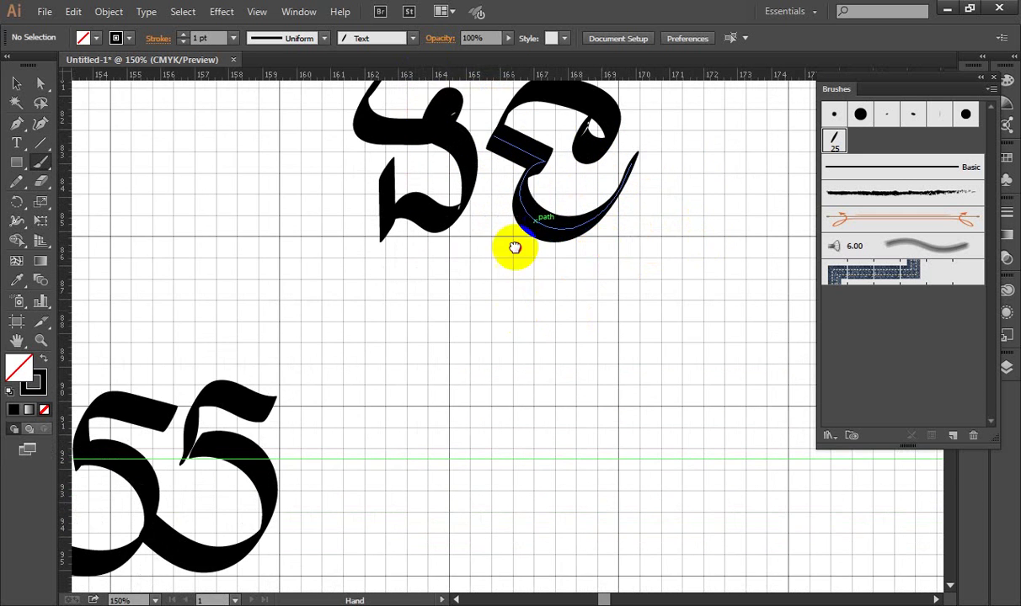
scroll(405, 308, down, 5)
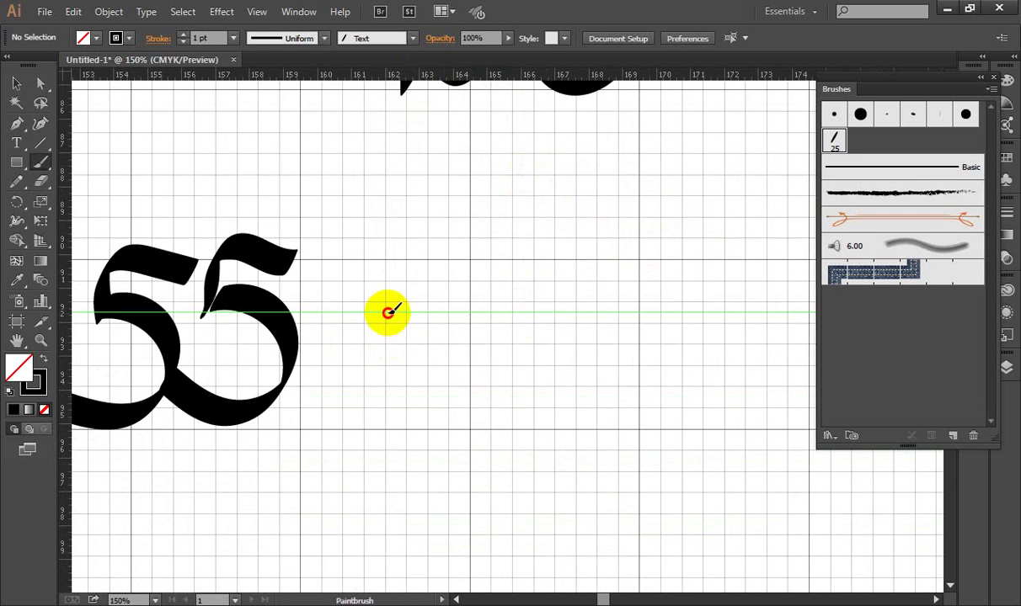
mouse_move(388, 312)
mouse_down()
mouse_move(436, 326)
mouse_move(424, 417)
mouse_move(465, 389)
mouse_move(529, 405)
mouse_move(537, 291)
mouse_move(497, 239)
mouse_move(530, 260)
mouse_move(423, 265)
mouse_move(479, 155)
mouse_move(455, 154)
mouse_up()
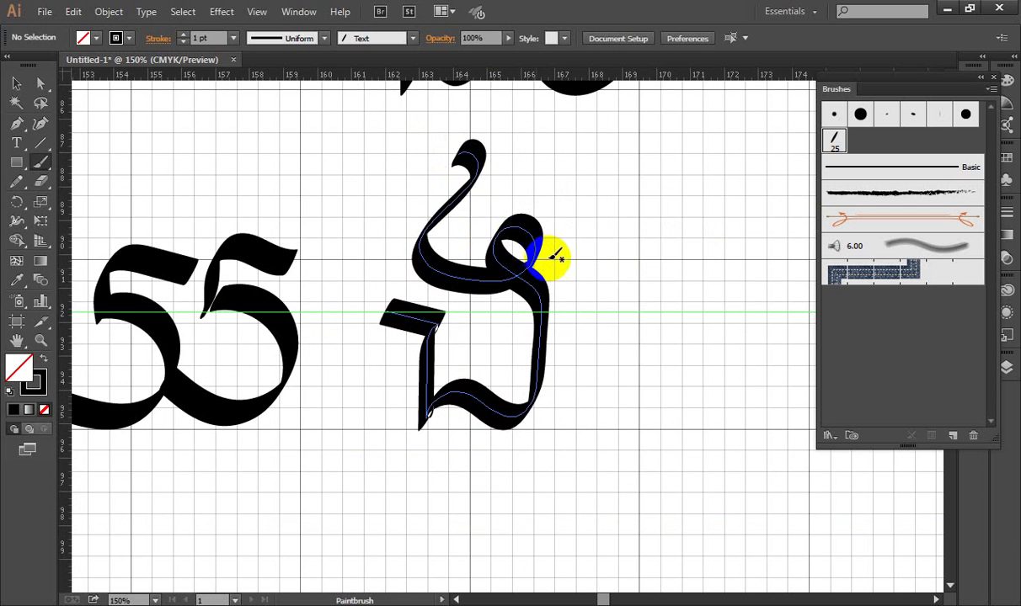
alt+scroll(553, 257, down, 2)
drag(407, 197, 494, 175)
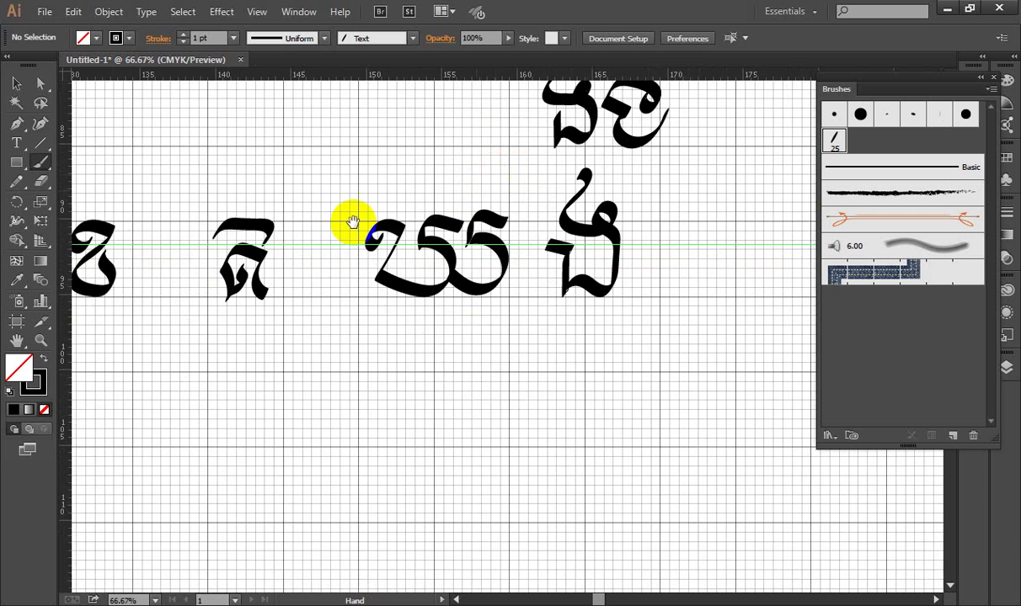
- Bring the space below the first letter into view, discarding a first looping stroke, and zoom in
drag(349, 221, 566, 192)
drag(479, 227, 433, 176)
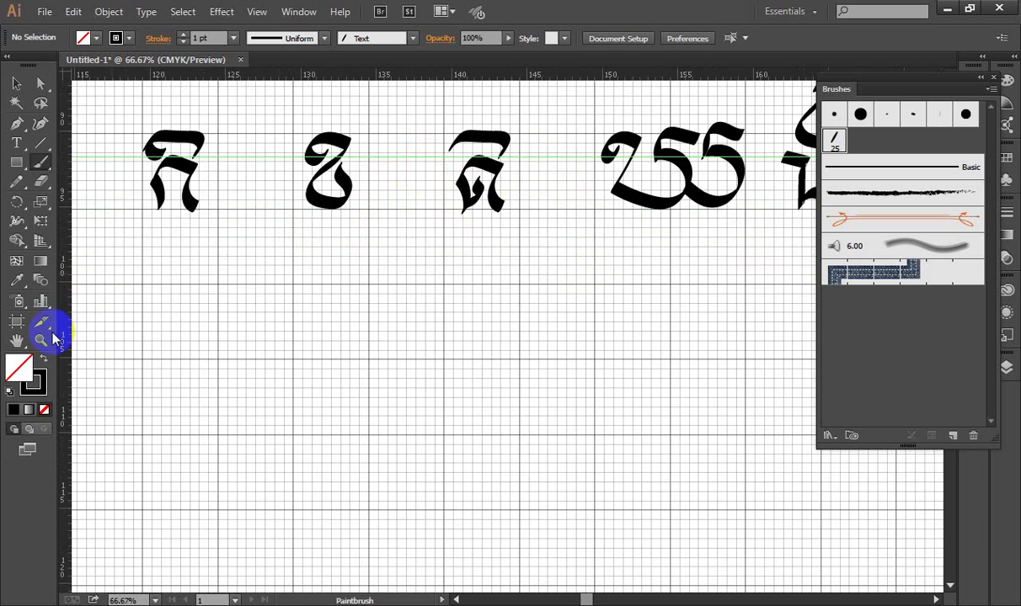
mouse_move(145, 298)
mouse_down()
mouse_move(177, 315)
mouse_move(150, 265)
mouse_up()
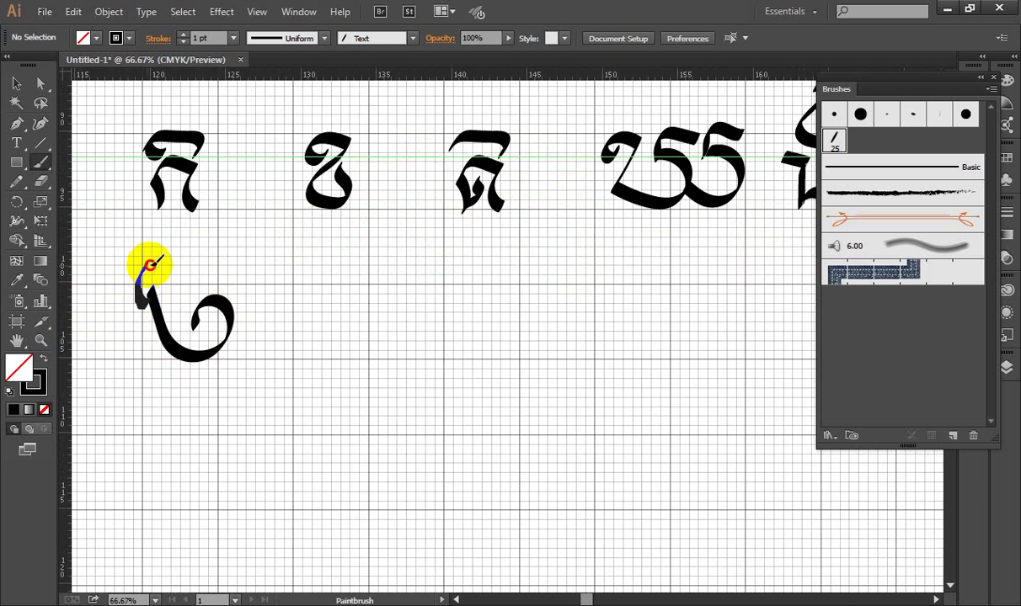
key(ctrl+z)
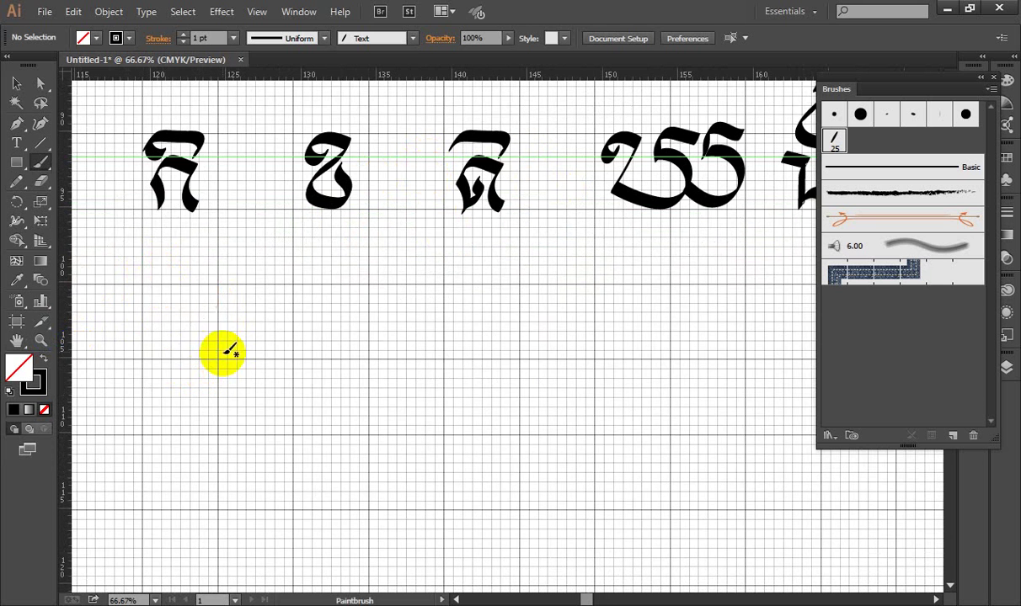
drag(207, 321, 253, 294)
ctrl+click(206, 315)
ctrl+click(219, 316)
ctrl+click(232, 318)
ctrl+click(244, 321)
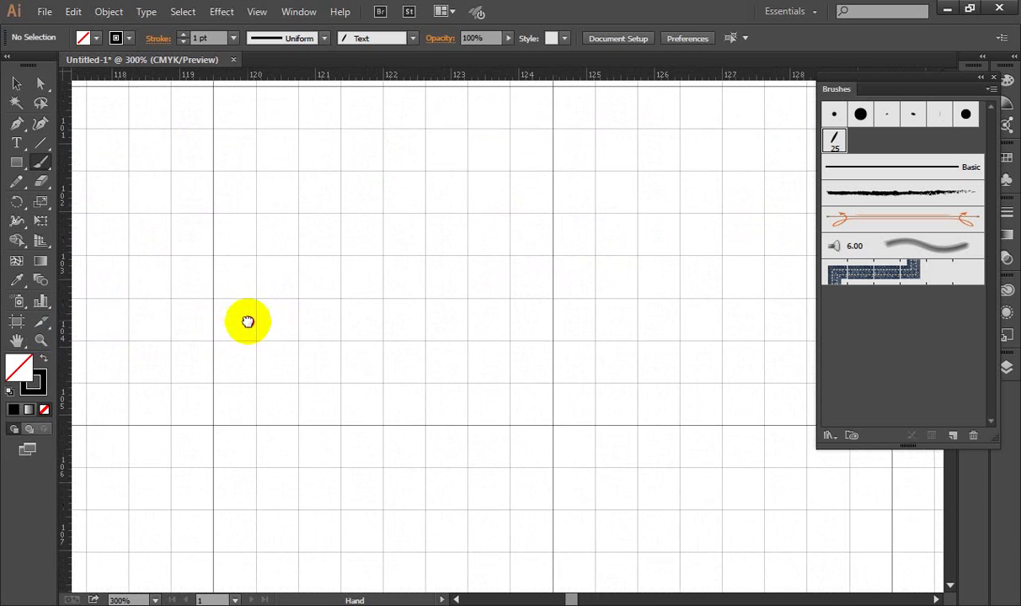
ctrl+alt+click(294, 322)
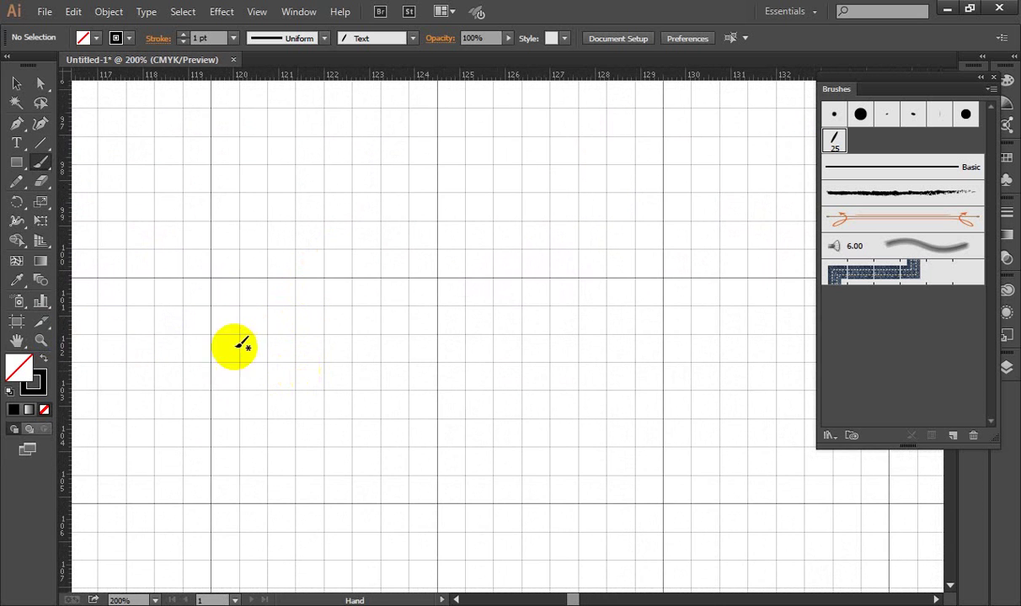
- Paint a curled bowl topped by a rising flag stroke to start the second row
mouse_move(221, 349)
mouse_down()
mouse_move(246, 358)
mouse_move(233, 401)
mouse_move(343, 472)
mouse_move(332, 317)
mouse_move(341, 353)
mouse_move(306, 375)
mouse_up()
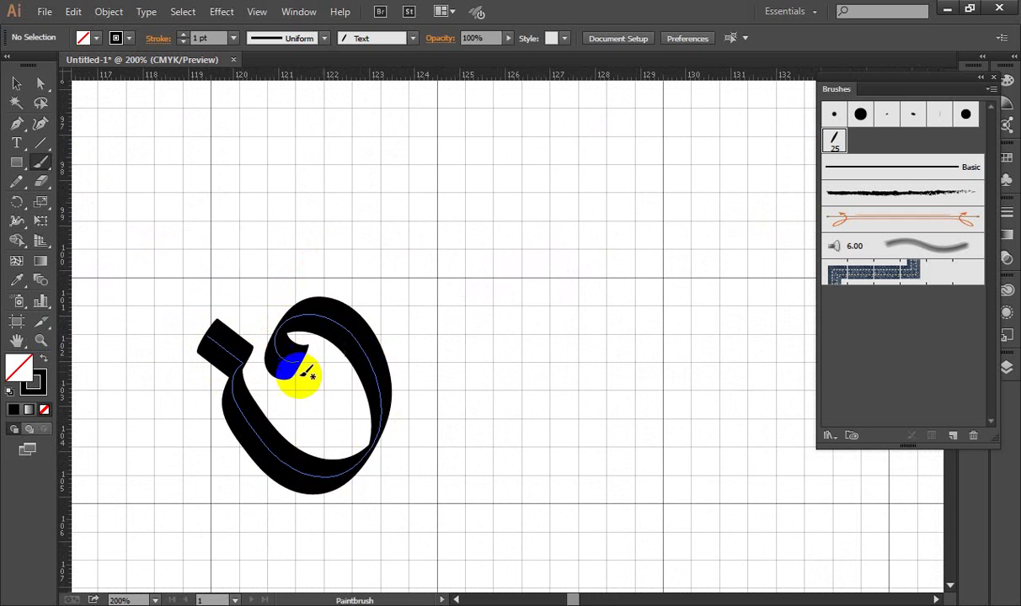
key(ctrl+z)
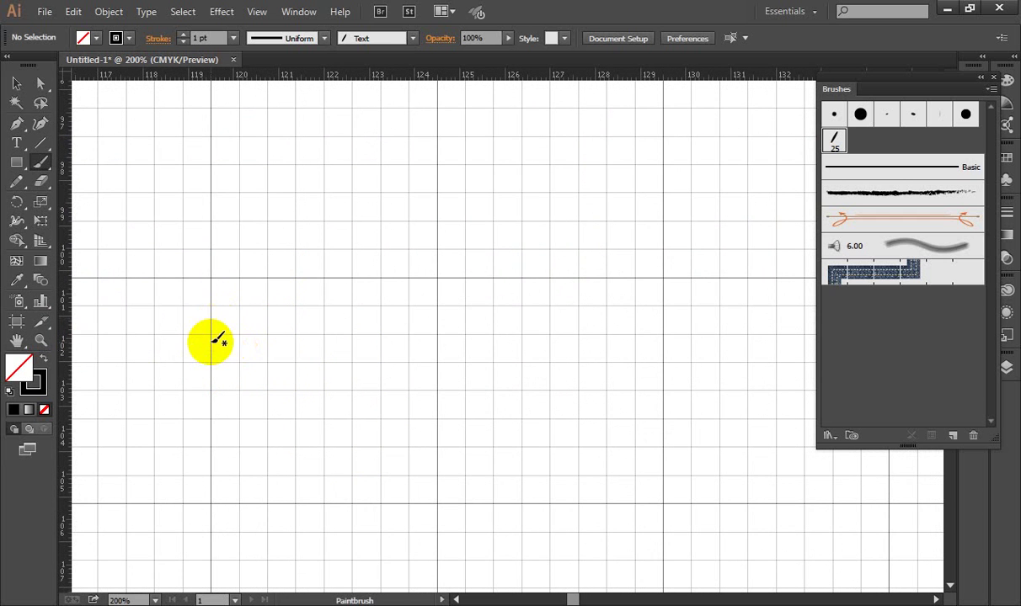
mouse_move(215, 338)
mouse_down()
mouse_move(294, 378)
mouse_move(251, 417)
mouse_move(290, 485)
mouse_move(421, 448)
mouse_move(412, 346)
mouse_move(346, 359)
mouse_move(362, 406)
mouse_move(366, 371)
mouse_up()
mouse_move(205, 342)
mouse_down()
mouse_move(251, 268)
mouse_move(341, 289)
mouse_move(374, 265)
mouse_move(417, 278)
mouse_move(447, 236)
mouse_move(449, 268)
mouse_up()
scroll(444, 278, down, 3)
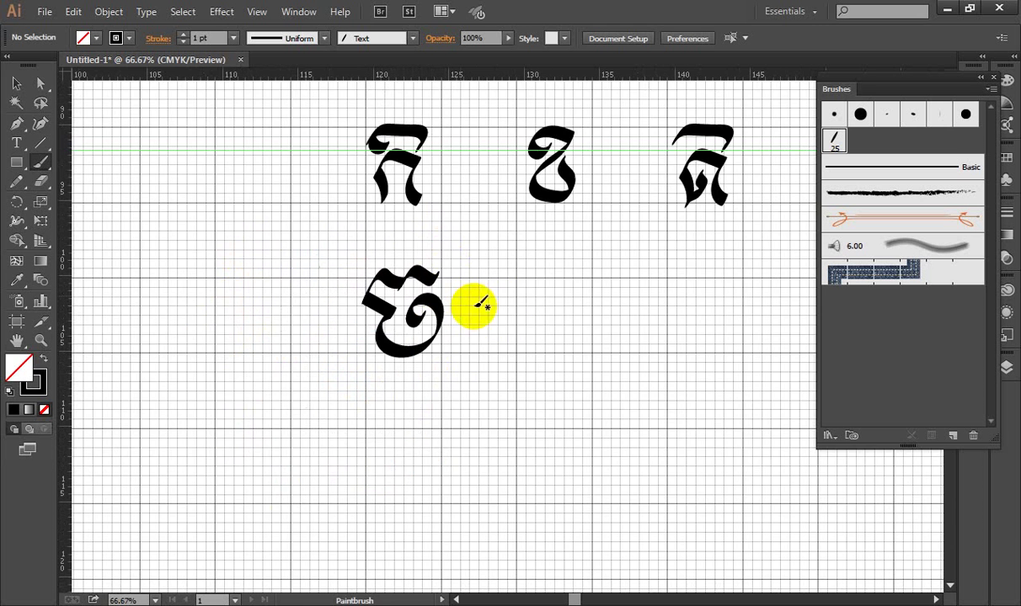
scroll(433, 268, right, 2)
- Brush the first strokes of the third consonant, undoing two misdrawn attempts
scroll(358, 297, up, 3)
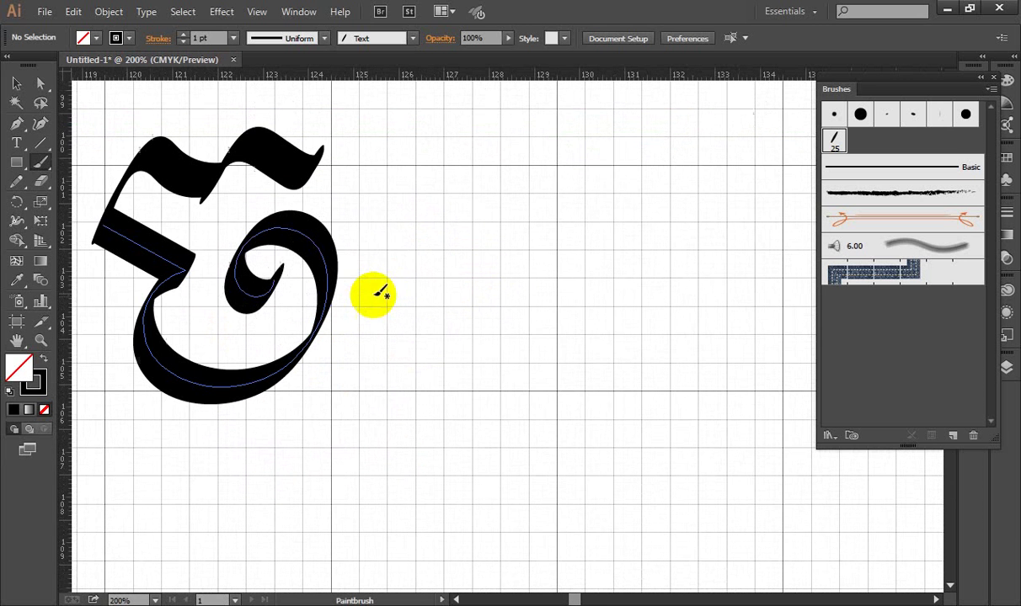
mouse_move(377, 212)
mouse_down()
mouse_move(462, 239)
mouse_move(456, 342)
mouse_move(413, 388)
mouse_move(453, 313)
mouse_move(560, 371)
mouse_move(588, 268)
mouse_move(534, 222)
mouse_move(531, 271)
mouse_move(558, 216)
mouse_move(505, 251)
mouse_move(376, 273)
mouse_move(506, 210)
mouse_move(513, 237)
mouse_move(462, 247)
mouse_move(478, 221)
mouse_move(521, 221)
mouse_move(583, 164)
mouse_move(559, 271)
mouse_move(427, 240)
mouse_up()
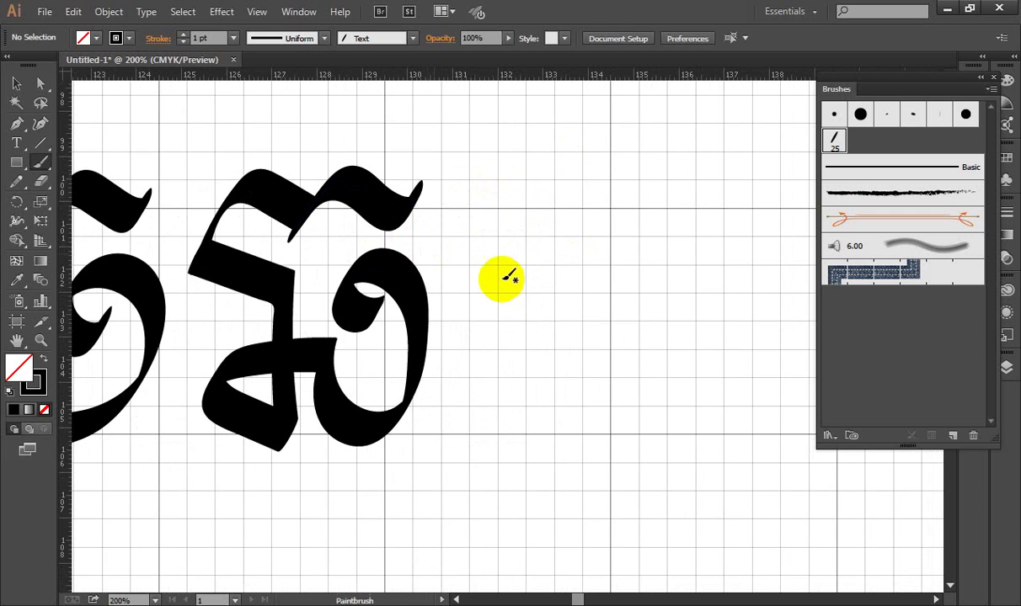
mouse_move(515, 262)
mouse_down()
mouse_move(597, 300)
mouse_move(583, 388)
mouse_move(700, 387)
mouse_move(712, 305)
mouse_up()
key(ctrl+z)
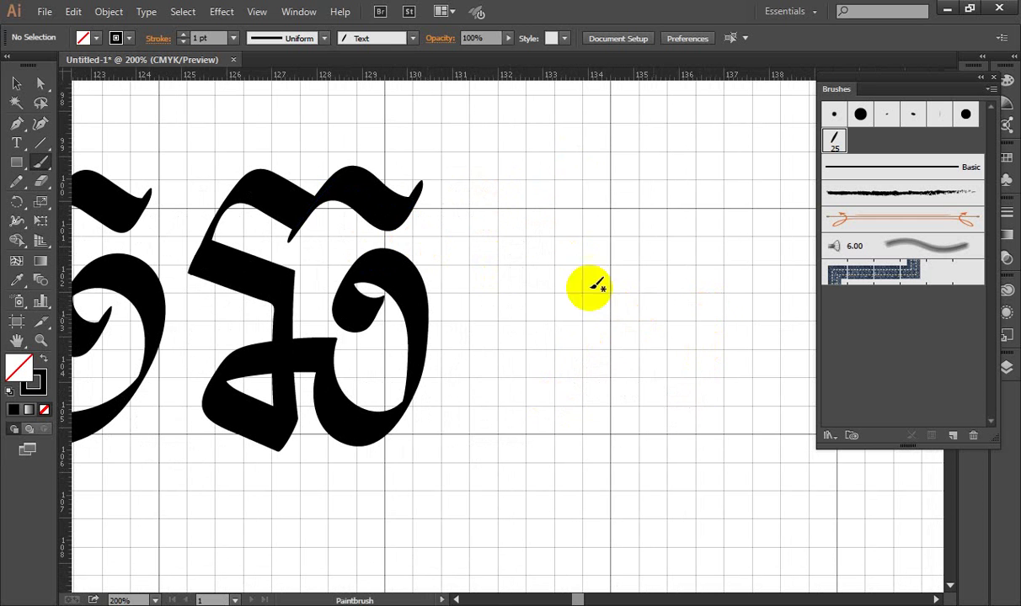
mouse_move(510, 246)
mouse_down()
mouse_move(588, 326)
mouse_move(514, 426)
mouse_move(615, 403)
mouse_move(652, 417)
mouse_move(707, 344)
mouse_move(677, 249)
mouse_up()
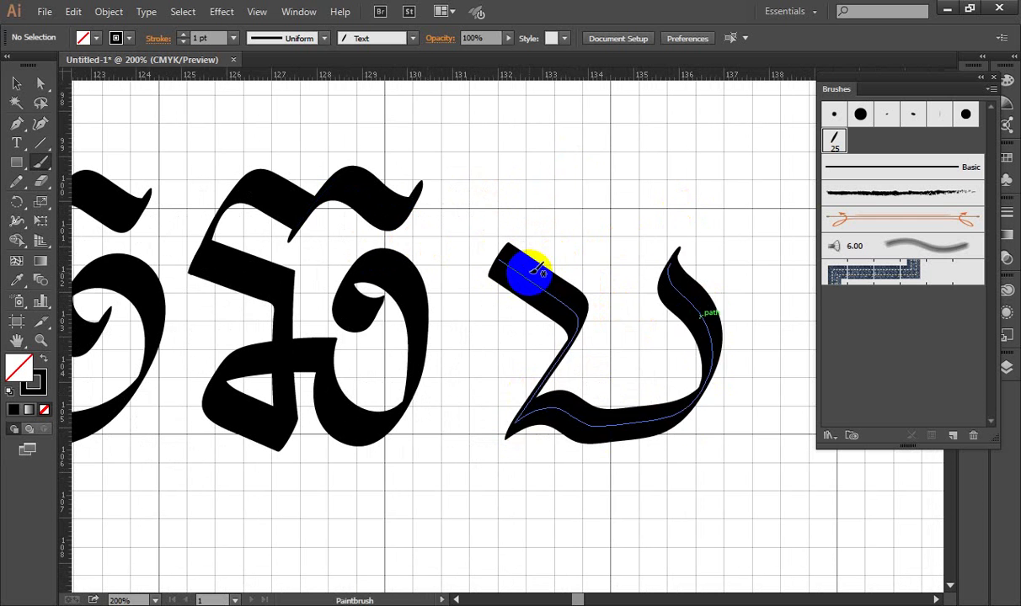
key(ctrl+z)
- Redraw the Z-like letter with a lower stroke and a right curve sweeping up and over
mouse_move(497, 248)
mouse_down()
mouse_move(583, 289)
mouse_move(520, 421)
mouse_move(615, 394)
mouse_move(711, 300)
mouse_move(699, 238)
mouse_up()
mouse_move(497, 268)
mouse_down()
mouse_move(517, 251)
mouse_move(535, 164)
mouse_move(650, 200)
mouse_move(640, 131)
mouse_up()
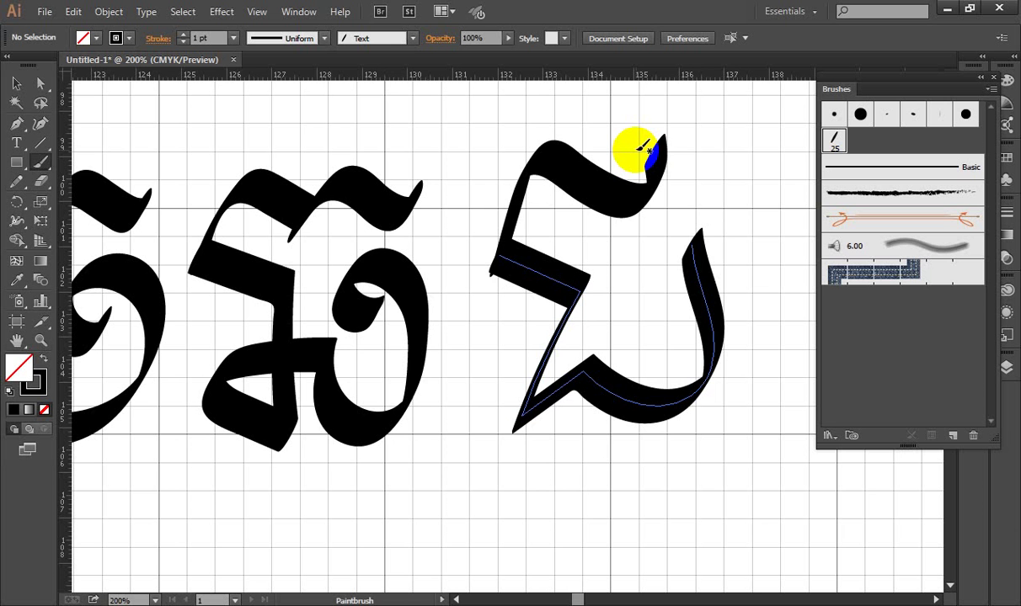
key(ctrl+z)
drag(684, 189, 570, 187)
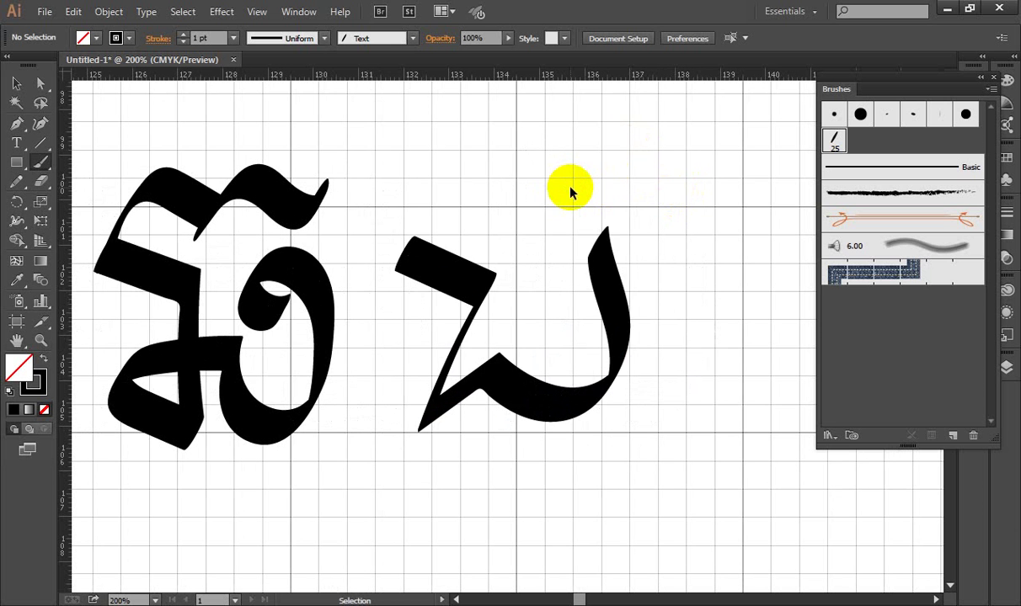
key(ctrl+z)
mouse_move(399, 258)
mouse_down()
mouse_move(495, 292)
mouse_move(433, 381)
mouse_move(515, 417)
mouse_move(596, 343)
mouse_move(611, 246)
mouse_up()
mouse_move(426, 247)
mouse_down()
mouse_move(405, 262)
mouse_move(440, 171)
mouse_move(544, 223)
mouse_move(620, 164)
mouse_move(524, 120)
mouse_move(537, 84)
mouse_move(514, 84)
mouse_up()
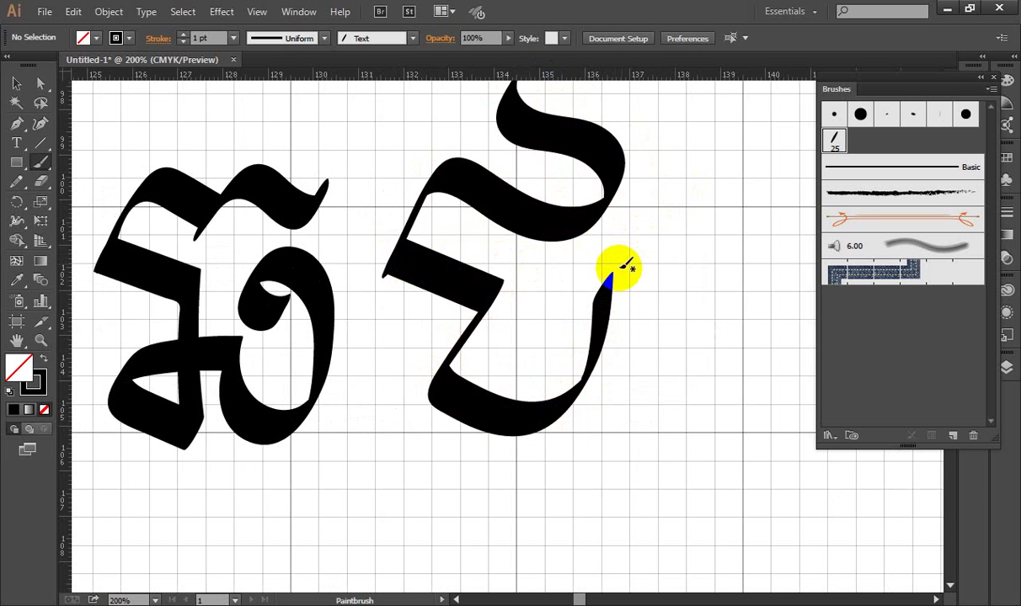
scroll(619, 269, down, 1)
- Retouch the Z-like letter's right stem and top hook
drag(638, 268, 548, 218)
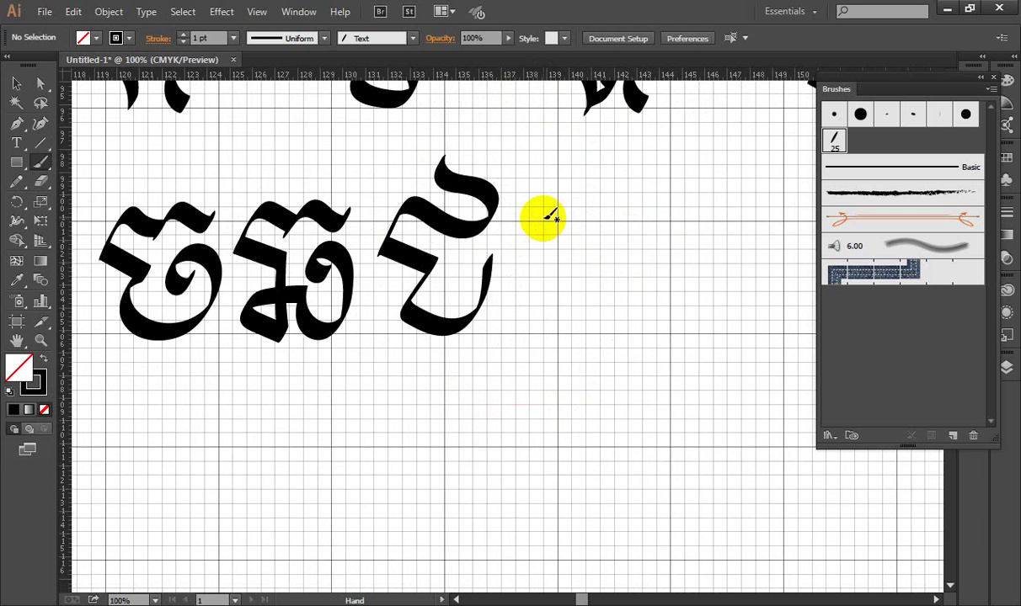
mouse_move(486, 287)
mouse_down()
mouse_move(483, 265)
mouse_move(453, 269)
mouse_move(472, 278)
mouse_up()
drag(449, 225, 482, 226)
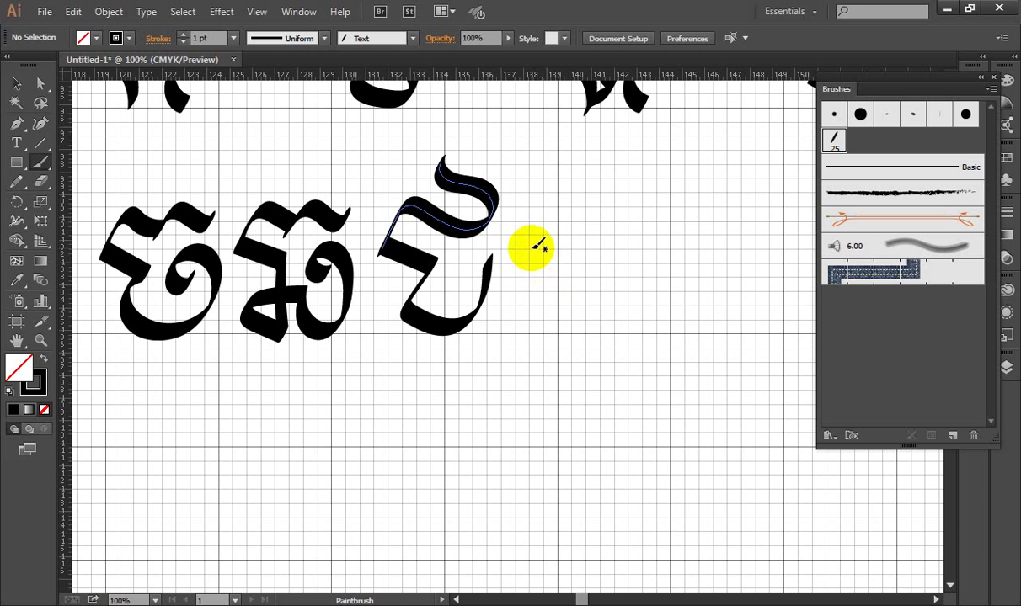
- Brush the fourth consonant, a curled flat-topped bowl with a right hook, and begin the fifth
mouse_move(532, 248)
mouse_down()
mouse_move(570, 266)
mouse_move(555, 322)
mouse_move(599, 271)
mouse_move(547, 216)
mouse_move(636, 233)
mouse_move(601, 286)
mouse_move(659, 336)
mouse_move(730, 280)
mouse_move(661, 243)
mouse_up()
key(ctrl+z)
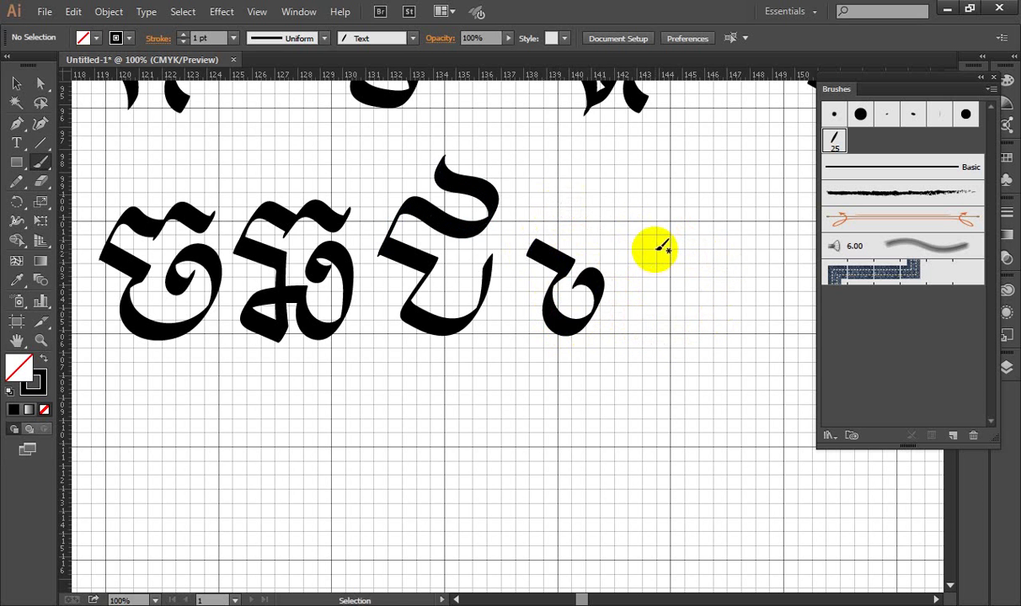
mouse_move(527, 256)
mouse_down()
mouse_move(555, 218)
mouse_move(637, 235)
mouse_move(621, 269)
mouse_move(634, 312)
mouse_move(677, 313)
mouse_move(687, 271)
mouse_move(663, 236)
mouse_move(650, 239)
mouse_up()
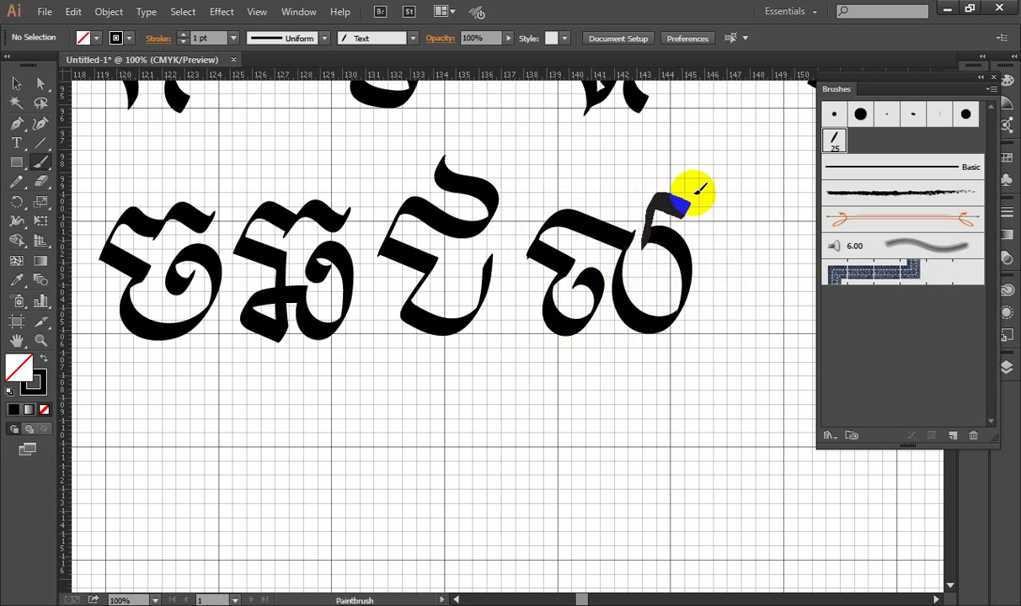
drag(688, 178, 604, 177)
mouse_move(593, 312)
mouse_down()
mouse_move(618, 323)
mouse_move(668, 269)
mouse_move(638, 232)
mouse_move(630, 237)
mouse_move(623, 323)
mouse_move(658, 269)
mouse_move(631, 235)
mouse_move(630, 244)
mouse_move(624, 199)
mouse_up()
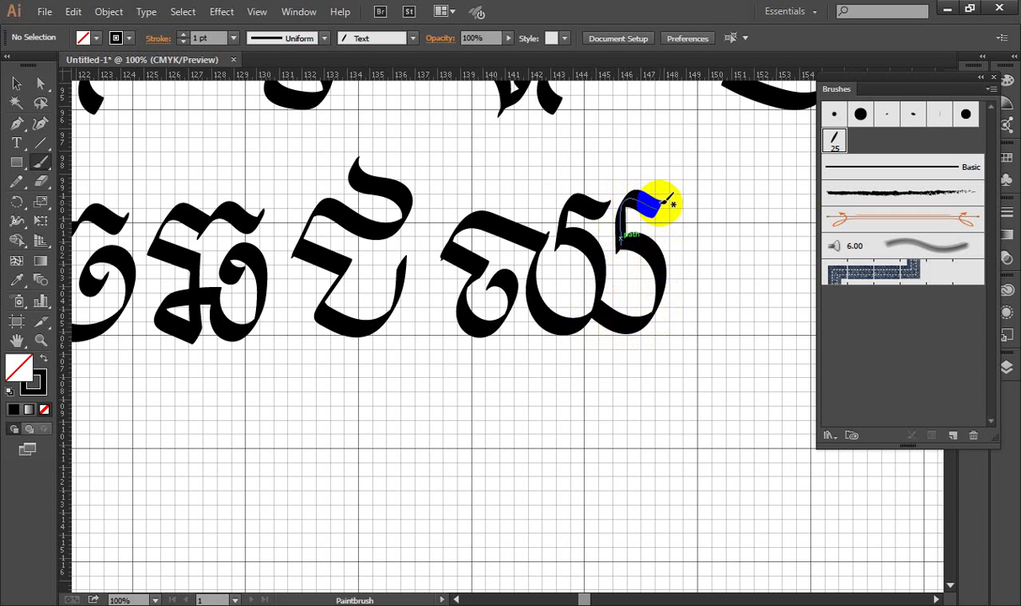
mouse_move(717, 244)
mouse_down()
mouse_move(599, 226)
mouse_move(600, 196)
mouse_up()
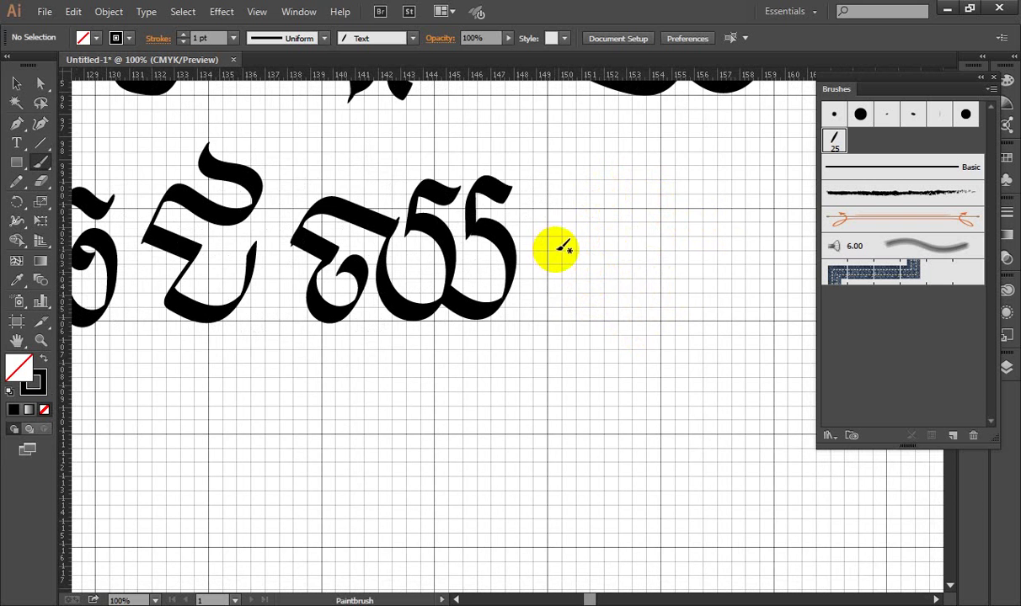
drag(628, 242, 548, 235)
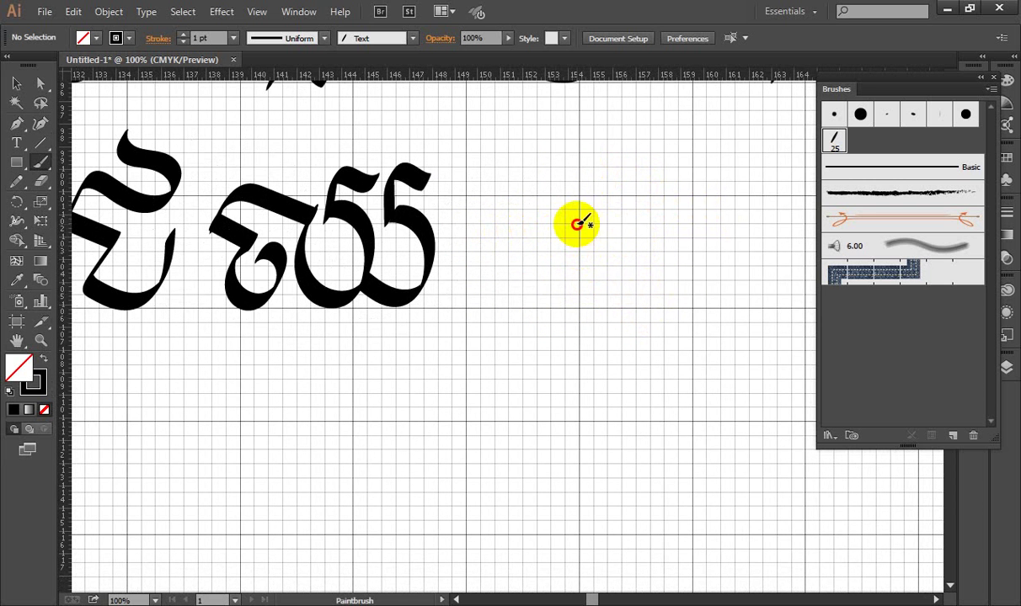
mouse_move(589, 259)
mouse_down()
mouse_move(604, 296)
mouse_move(644, 266)
mouse_move(611, 228)
mouse_move(583, 228)
mouse_move(604, 193)
mouse_move(656, 208)
mouse_move(656, 182)
mouse_move(708, 210)
mouse_move(705, 307)
mouse_up()
- Paint the fifth glyph's top, tall right side and sweeping subscript curve beneath it
key(ctrl+z)
mouse_move(590, 227)
mouse_down()
mouse_move(671, 187)
mouse_move(704, 200)
mouse_move(698, 243)
mouse_up()
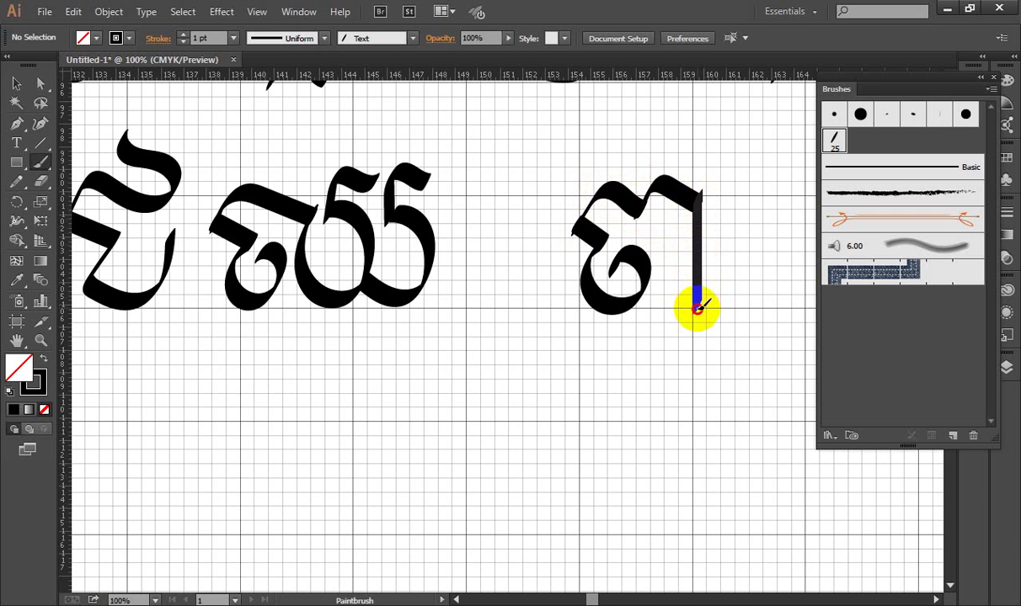
mouse_move(698, 307)
mouse_down()
mouse_move(604, 216)
mouse_move(634, 200)
mouse_move(587, 200)
mouse_move(640, 196)
mouse_move(641, 288)
mouse_up()
scroll(604, 216, right, 3)
key(ctrl+z)
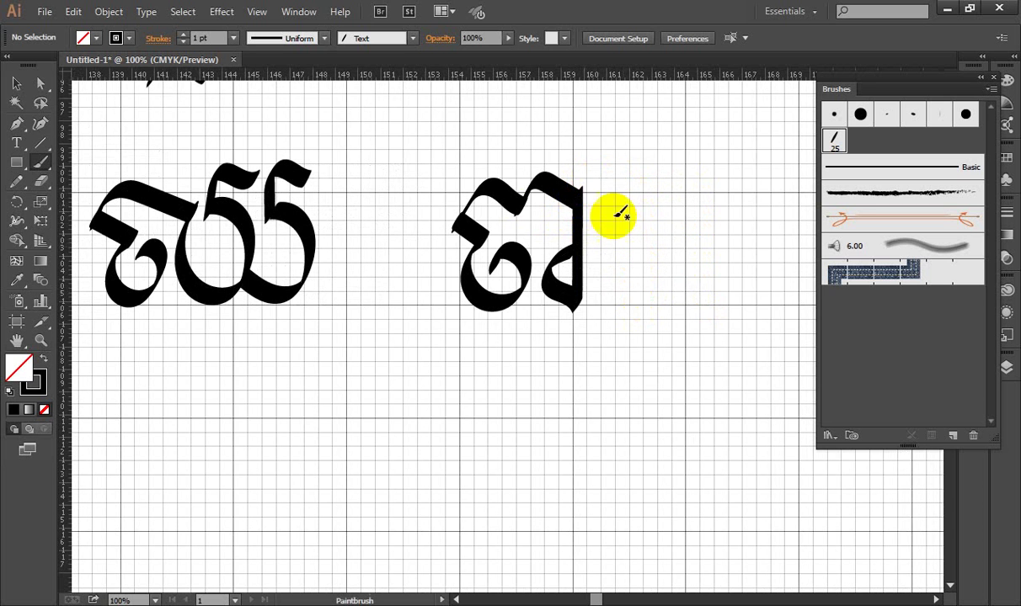
mouse_move(573, 193)
mouse_down()
mouse_move(585, 202)
mouse_move(631, 194)
mouse_move(630, 288)
mouse_move(604, 274)
mouse_move(645, 235)
mouse_up()
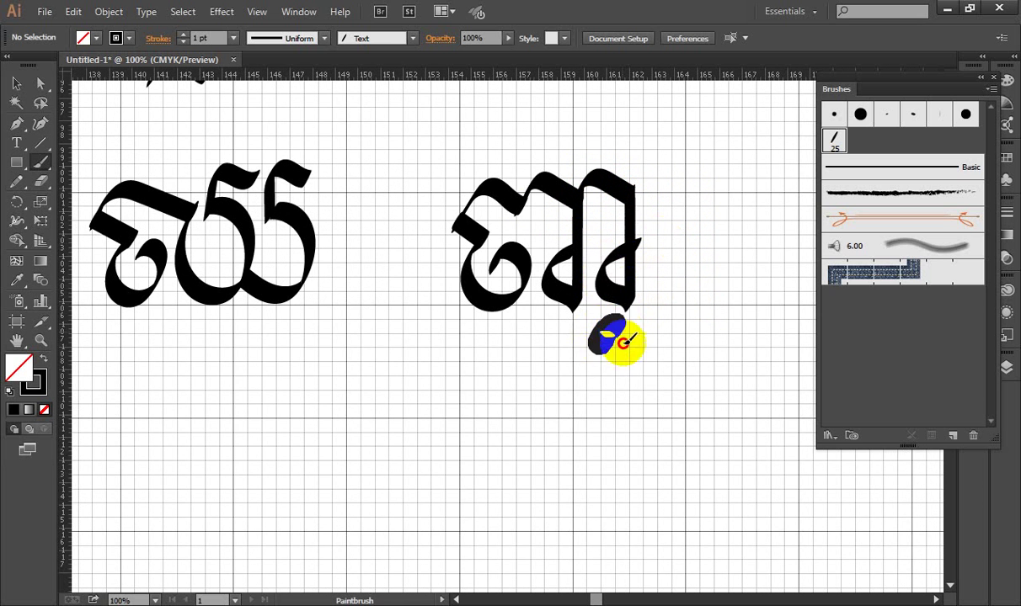
mouse_move(608, 368)
mouse_down()
mouse_move(520, 337)
mouse_move(440, 375)
mouse_up()
mouse_move(630, 246)
mouse_down()
mouse_move(650, 262)
mouse_move(615, 268)
mouse_up()
- Zoom out to review both rows of letters
key(ctrl+minus)
mouse_move(706, 251)
mouse_down()
mouse_move(661, 239)
mouse_move(604, 342)
mouse_move(604, 330)
mouse_move(634, 364)
mouse_move(604, 257)
mouse_up()
key(ctrl+minus)
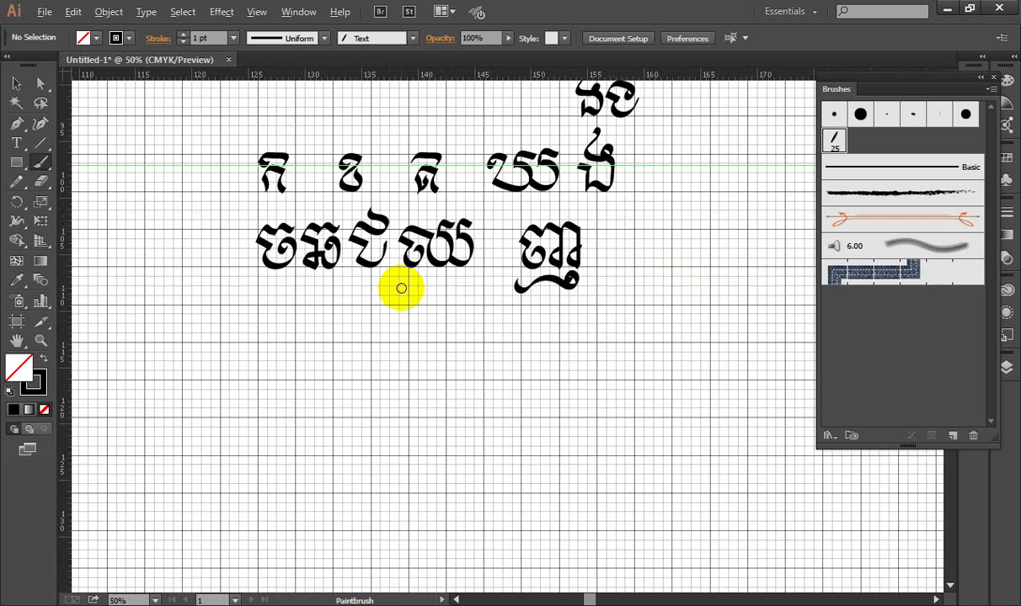
- Back at 50% zoom, brush the sixth glyph's arched right stem and small hook below it
key(ctrl+plus)
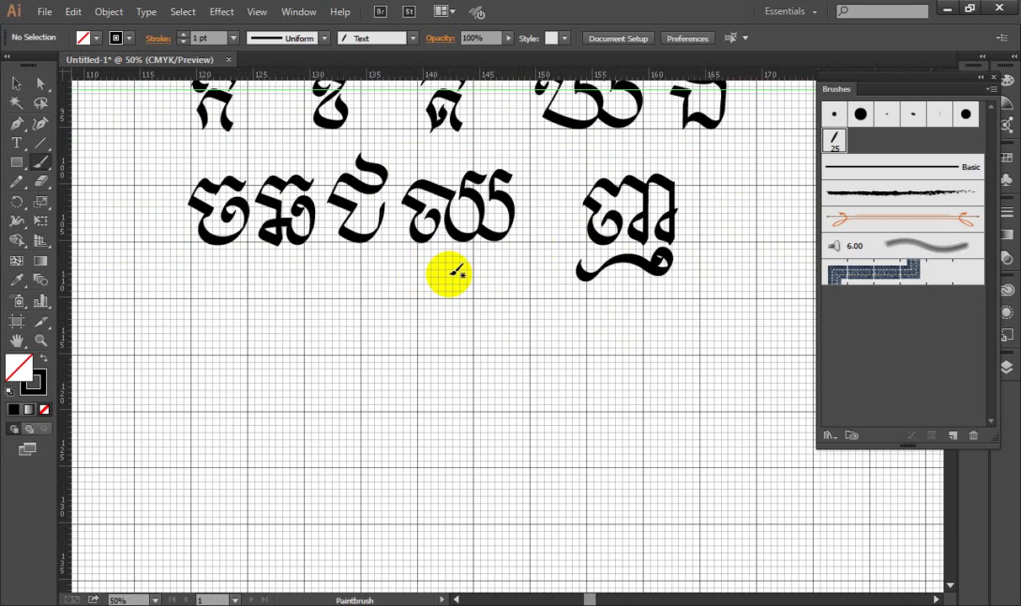
scroll(455, 272, right, 2)
scroll(353, 251, right, 4)
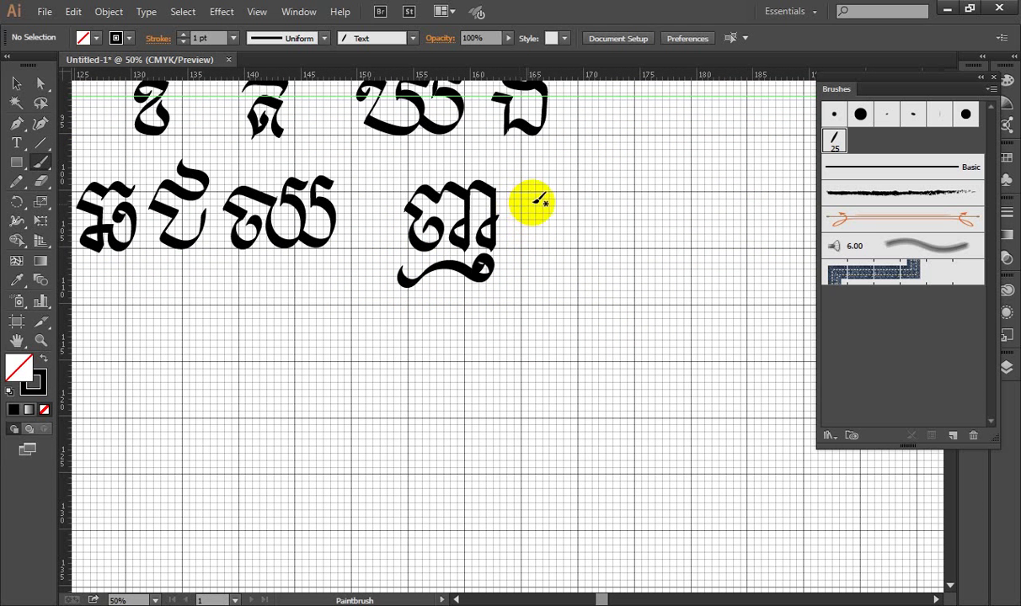
mouse_move(525, 205)
mouse_down()
mouse_move(548, 225)
mouse_move(534, 252)
mouse_move(546, 209)
mouse_move(530, 171)
mouse_move(584, 184)
mouse_move(568, 203)
mouse_move(581, 249)
mouse_up()
key(ctrl+z)
mouse_move(583, 187)
mouse_down()
mouse_move(611, 176)
mouse_move(611, 243)
mouse_up()
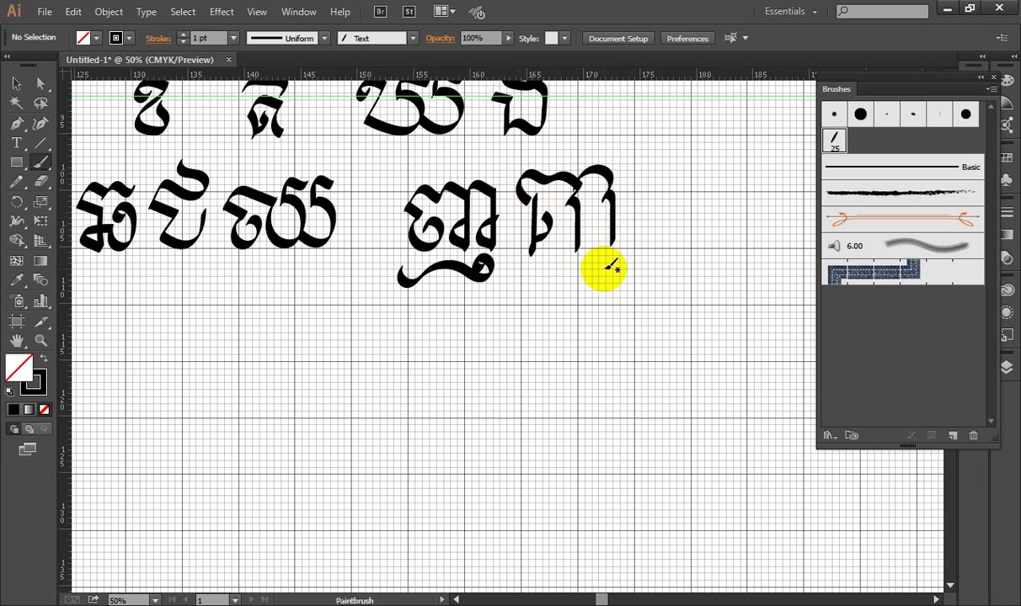
mouse_move(603, 265)
mouse_down()
mouse_move(615, 255)
mouse_move(605, 286)
mouse_move(588, 270)
mouse_move(513, 286)
mouse_up()
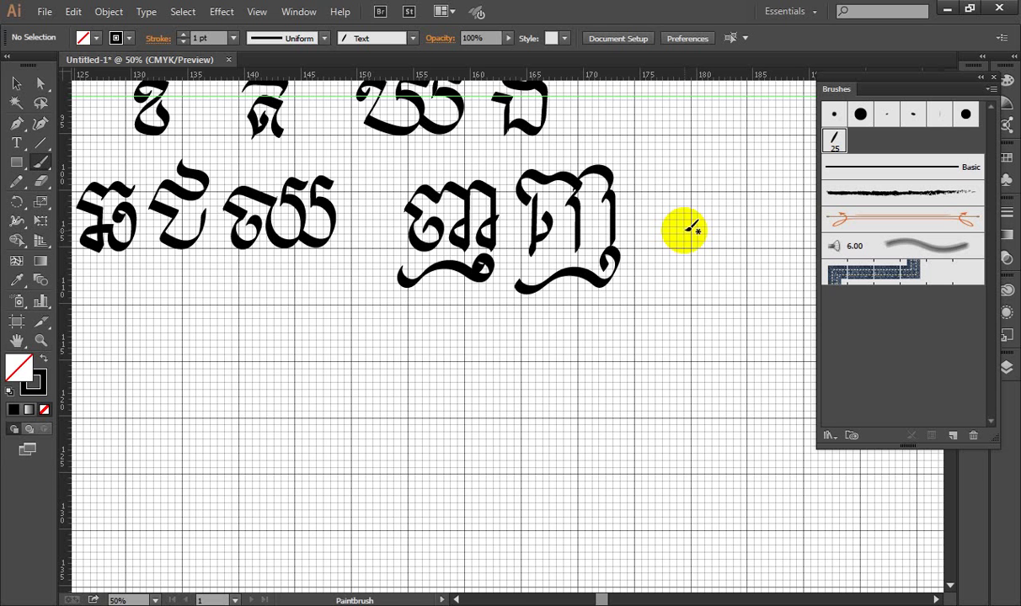
- Pan the view to frame both rows of brushed letters
drag(398, 274, 492, 263)
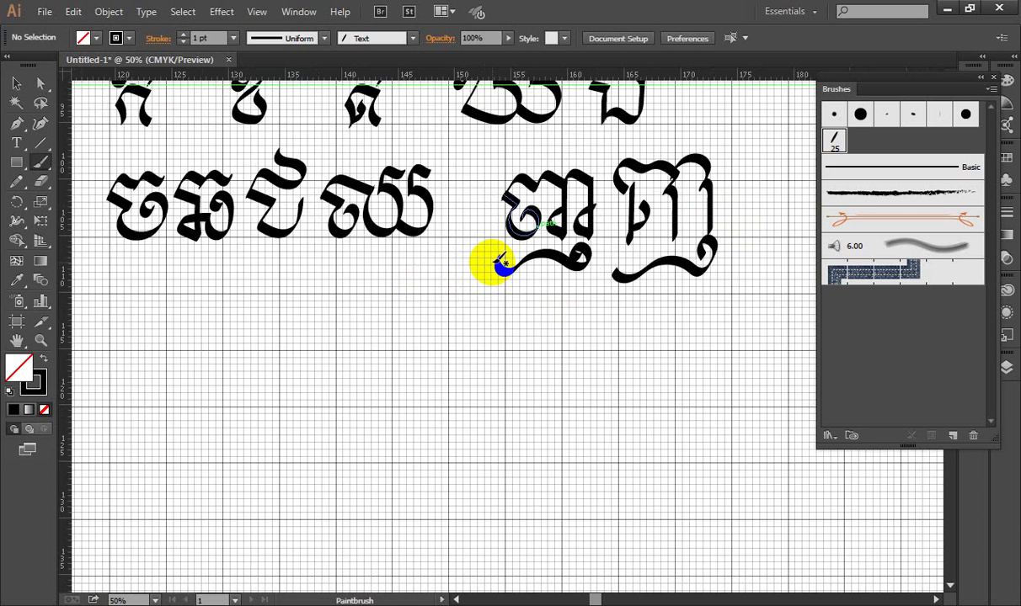
scroll(396, 270, down, 2)
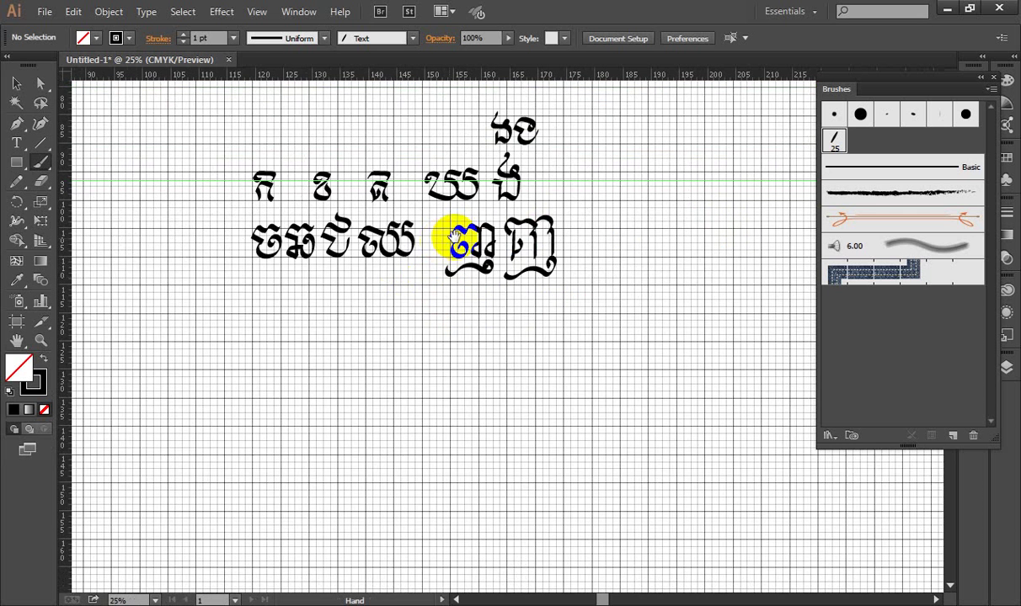
drag(441, 225, 375, 283)
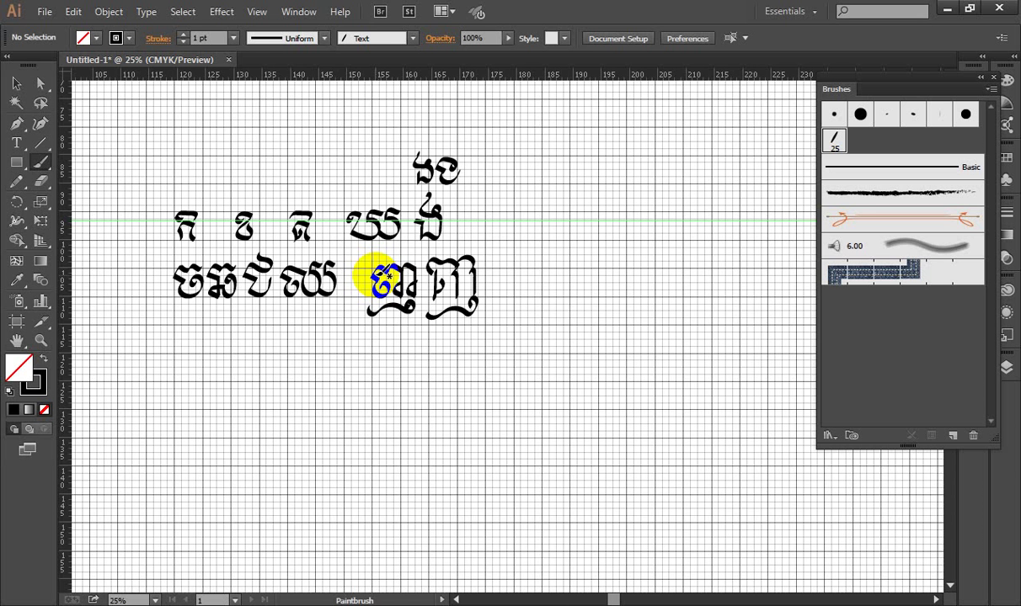
- Finish the brush strokes on the second-row Khmer letters and zoom in on the rows
drag(373, 278, 354, 291)
drag(257, 282, 286, 293)
key(ctrl+plus)
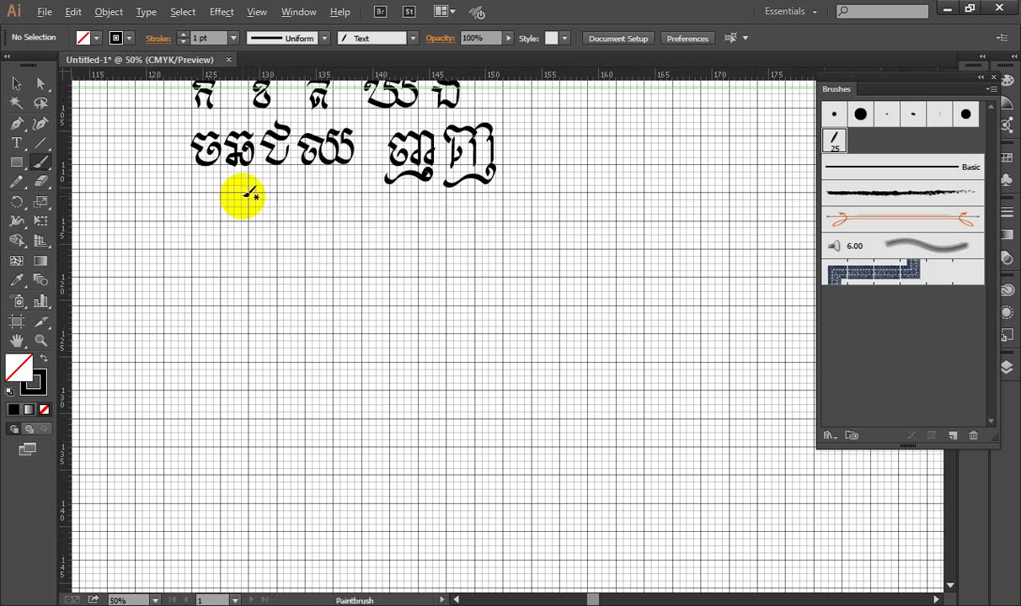
scroll(252, 210, up, 3)
scroll(264, 237, up, 2)
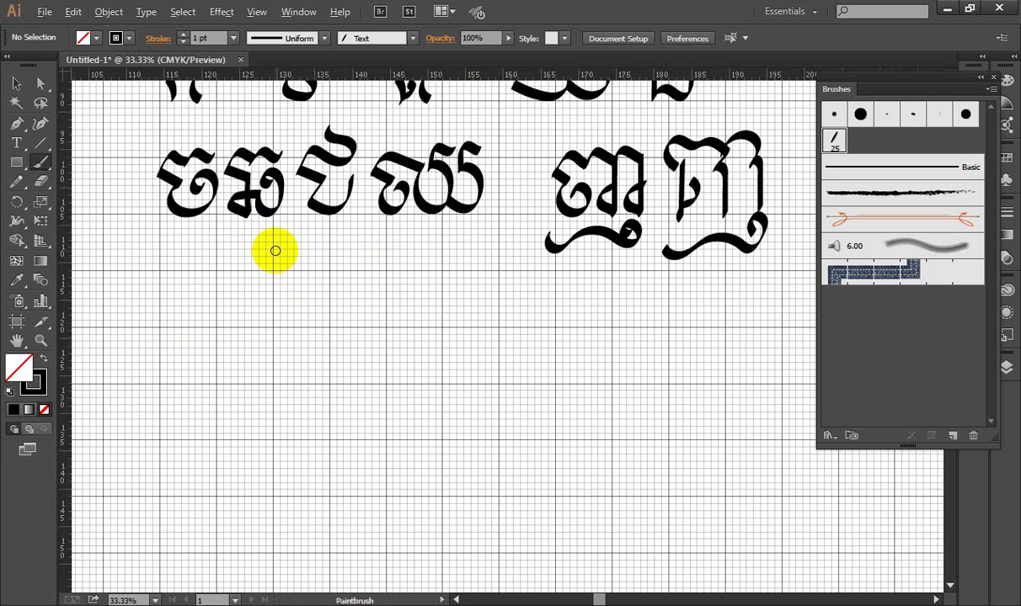
scroll(275, 250, down, 3)
scroll(405, 256, down, 1)
- Paint a trial letter below the second row, undo it, and zoom to 150%
drag(389, 245, 410, 255)
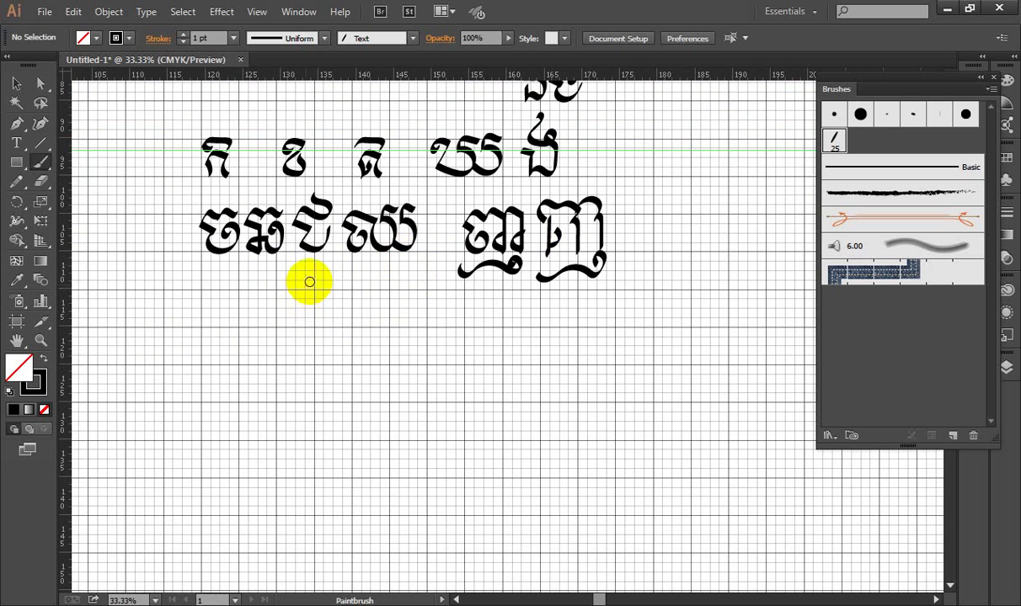
scroll(308, 282, up, 1)
mouse_move(342, 274)
mouse_down()
mouse_move(467, 224)
mouse_move(449, 227)
mouse_up()
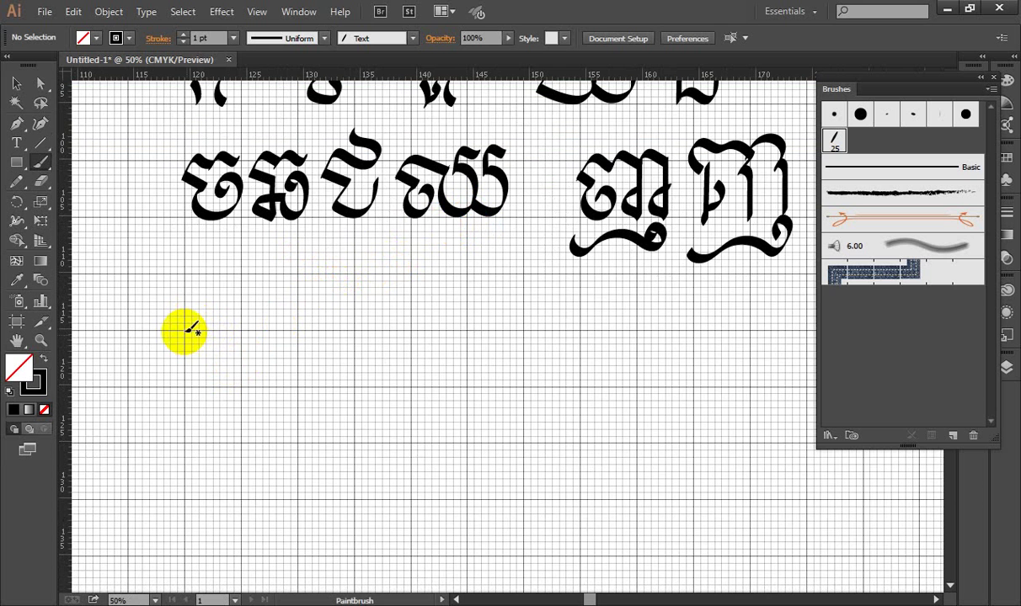
mouse_move(185, 334)
mouse_down()
mouse_move(201, 342)
mouse_move(196, 378)
mouse_move(214, 360)
mouse_move(246, 379)
mouse_move(254, 338)
mouse_move(235, 304)
mouse_move(217, 289)
mouse_move(206, 315)
mouse_move(269, 283)
mouse_move(216, 244)
mouse_up()
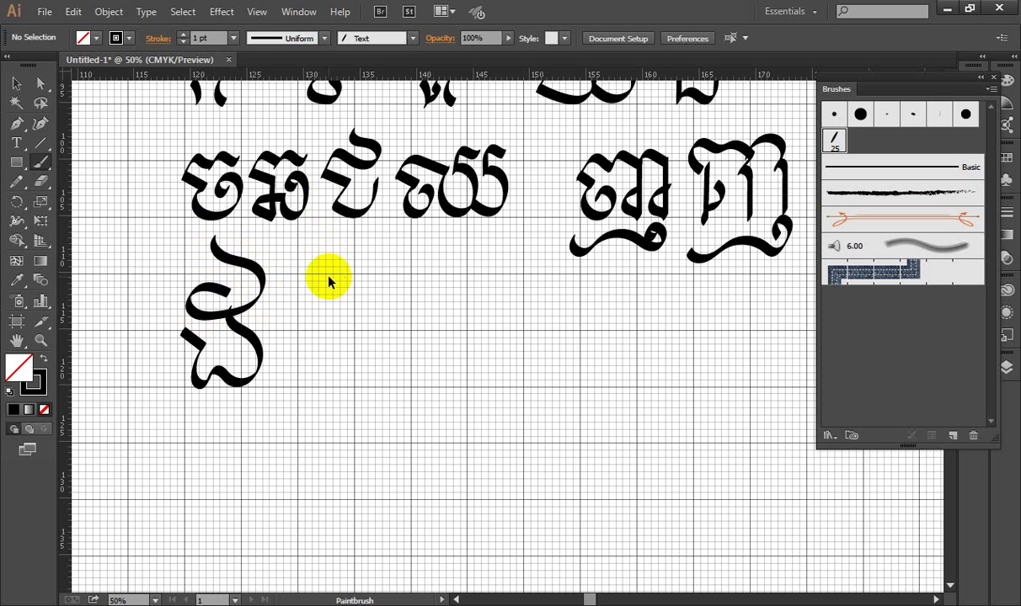
key(ctrl+z)
key(ctrl+z)
key(ctrl+z)
key(ctrl+z)
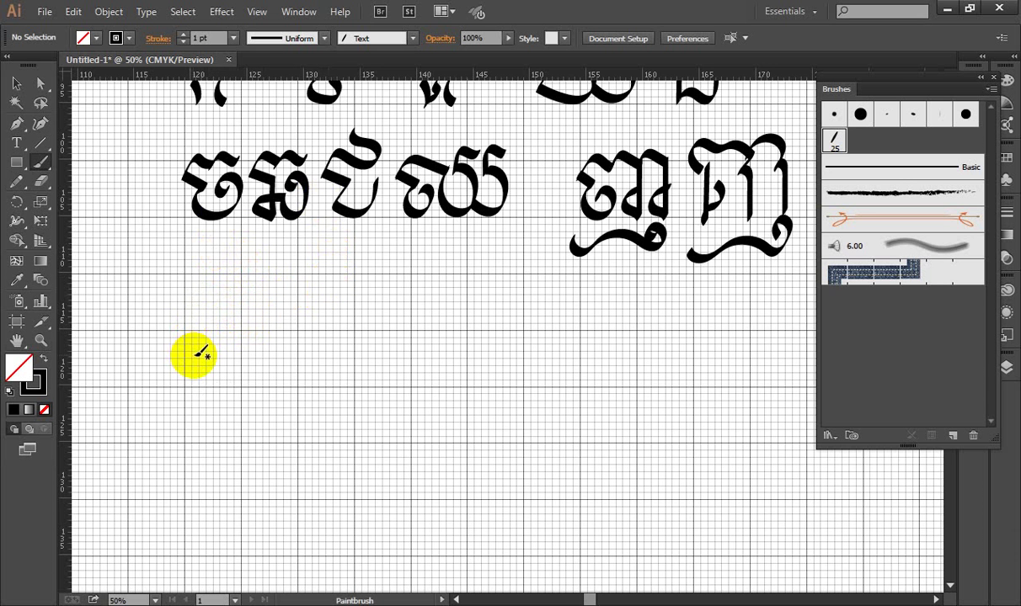
scroll(193, 354, up, 1)
scroll(193, 352, up, 1)
- Paint a large Khmer letter on the empty grid, undo it, and repaint its body
scroll(192, 345, up, 1)
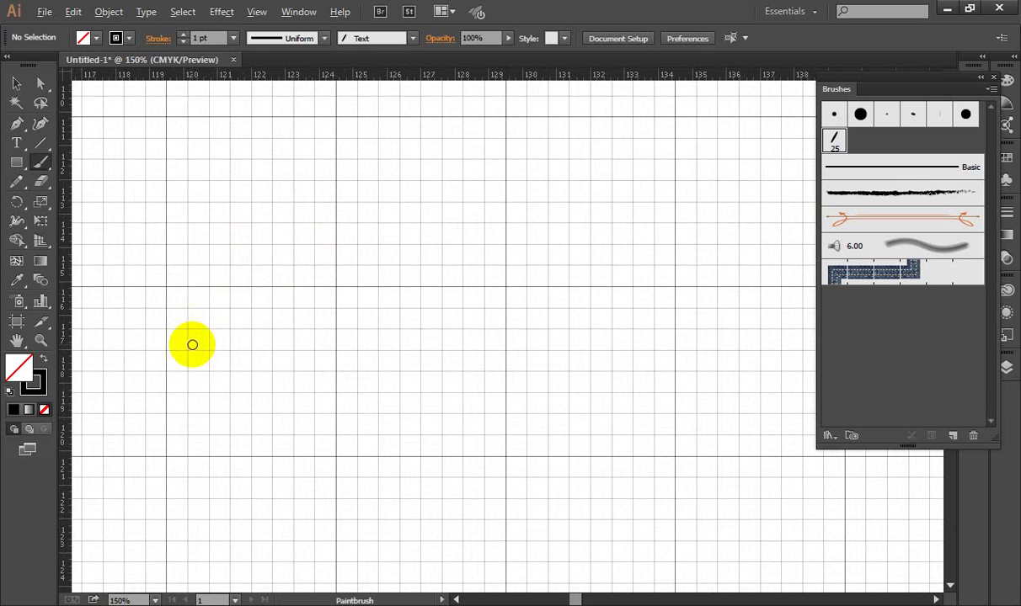
scroll(251, 221, up, 2)
mouse_move(161, 222)
mouse_down()
mouse_move(171, 241)
mouse_move(203, 244)
mouse_move(187, 297)
mouse_move(232, 332)
mouse_move(244, 309)
mouse_move(280, 337)
mouse_move(335, 298)
mouse_move(295, 222)
mouse_up()
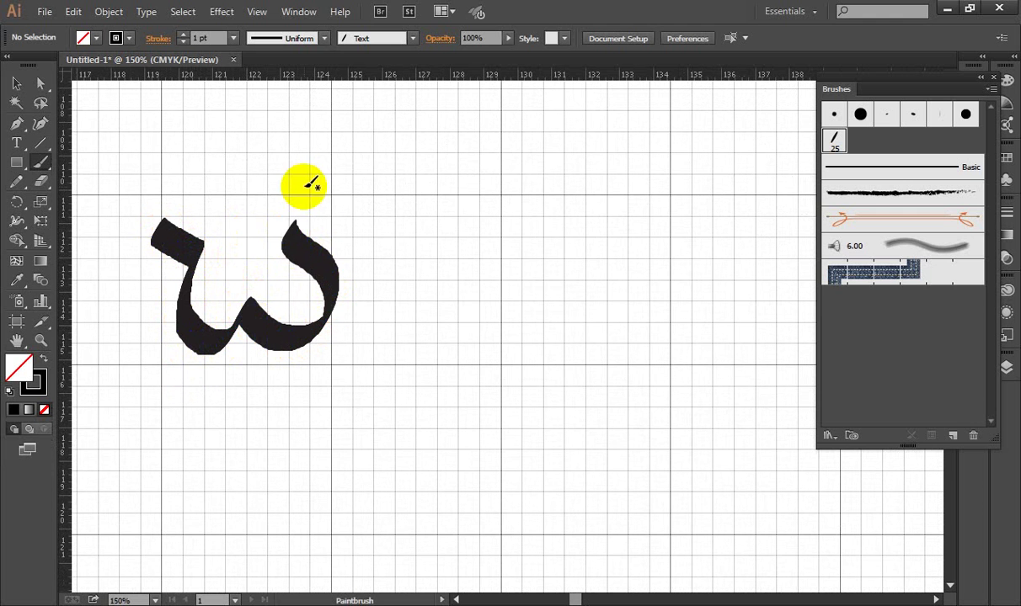
key(ctrl+z)
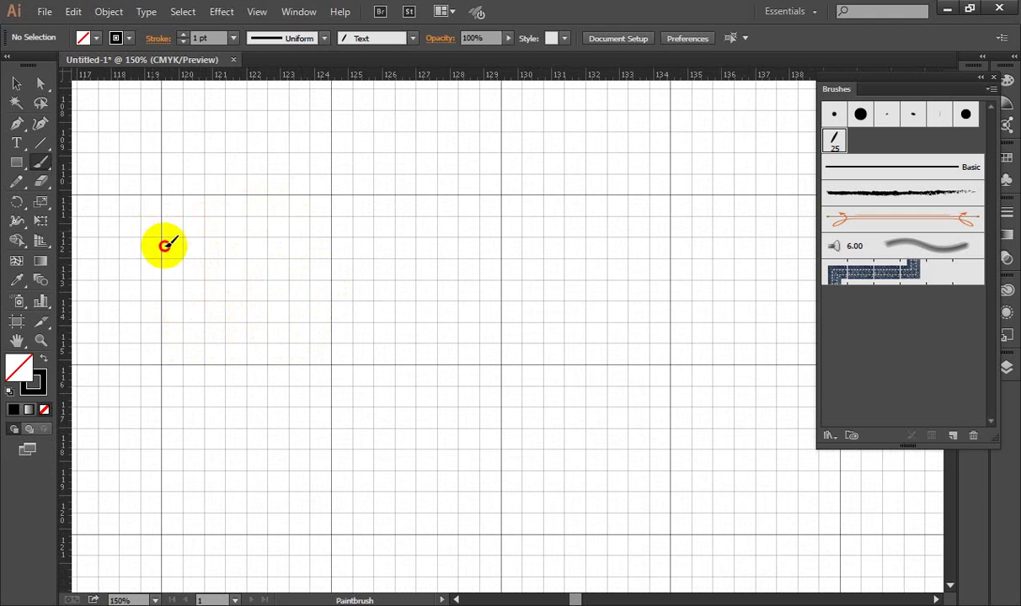
mouse_move(164, 245)
mouse_down()
mouse_move(212, 249)
mouse_move(196, 303)
mouse_move(271, 342)
mouse_move(342, 323)
mouse_move(296, 265)
mouse_move(305, 205)
mouse_move(156, 228)
mouse_move(217, 171)
mouse_move(284, 194)
mouse_move(318, 167)
mouse_move(245, 92)
mouse_up()
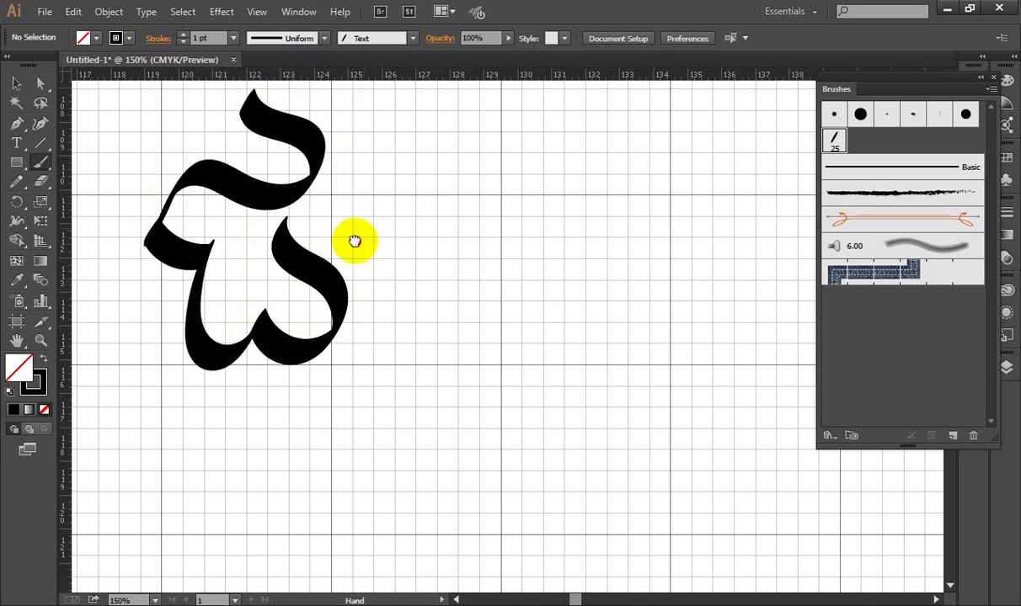
drag(354, 242, 345, 254)
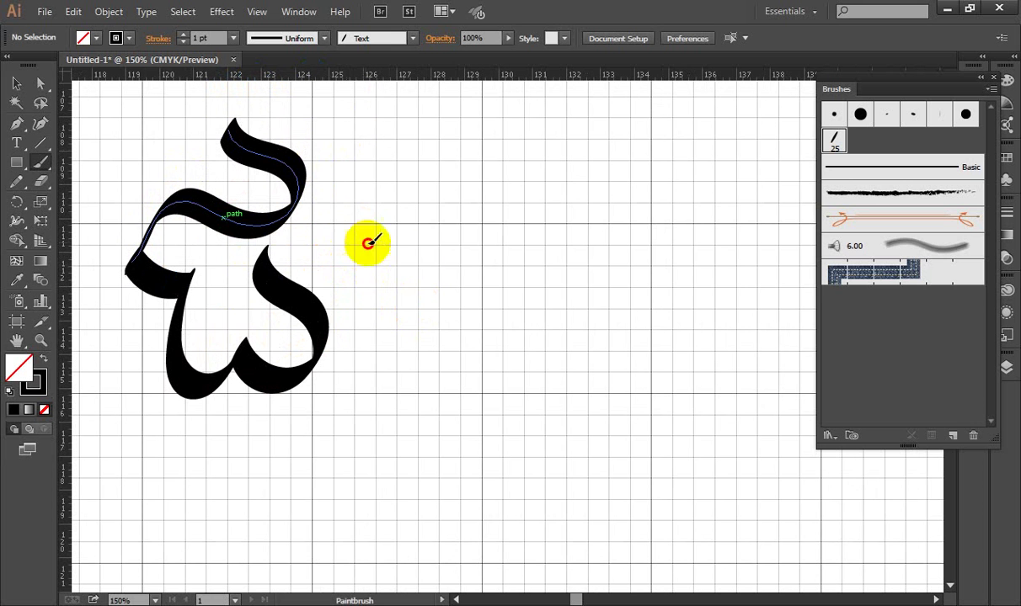
- Paint a second letter with a top curl beside it, then undo both its strokes
mouse_move(362, 239)
mouse_down()
mouse_move(429, 290)
mouse_move(484, 368)
mouse_move(567, 374)
mouse_move(547, 192)
mouse_up()
mouse_move(485, 126)
mouse_down()
mouse_move(609, 141)
mouse_move(608, 114)
mouse_up()
key(ctrl+z)
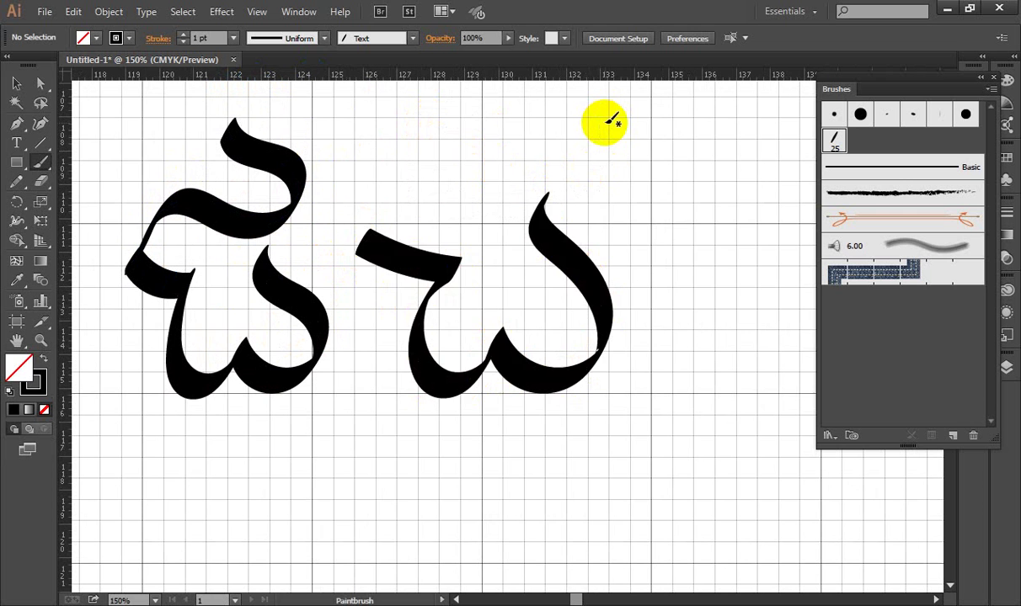
key(ctrl+z)
click(17, 143)
click(468, 252)
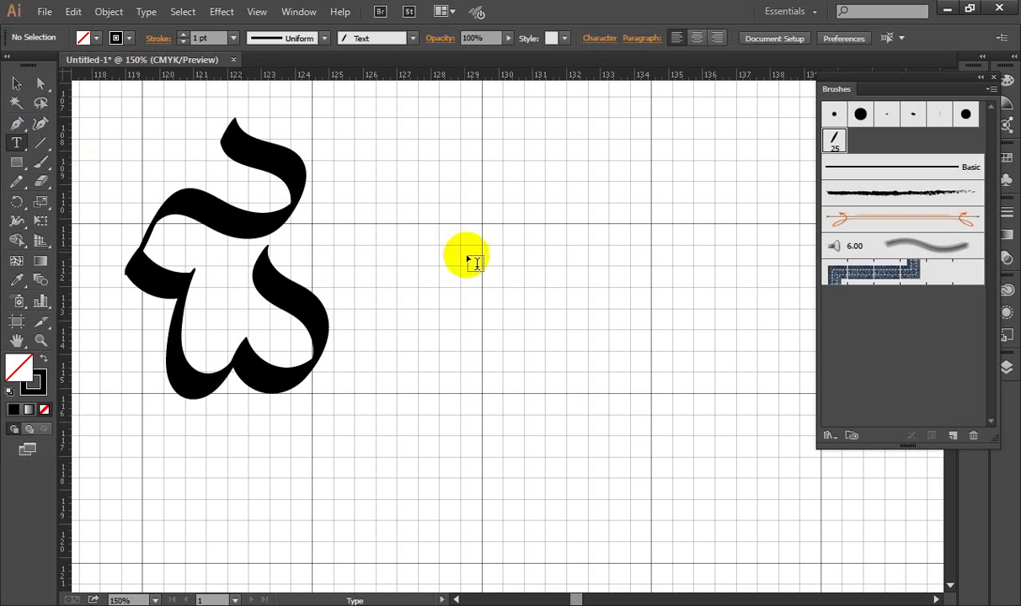
text(d)
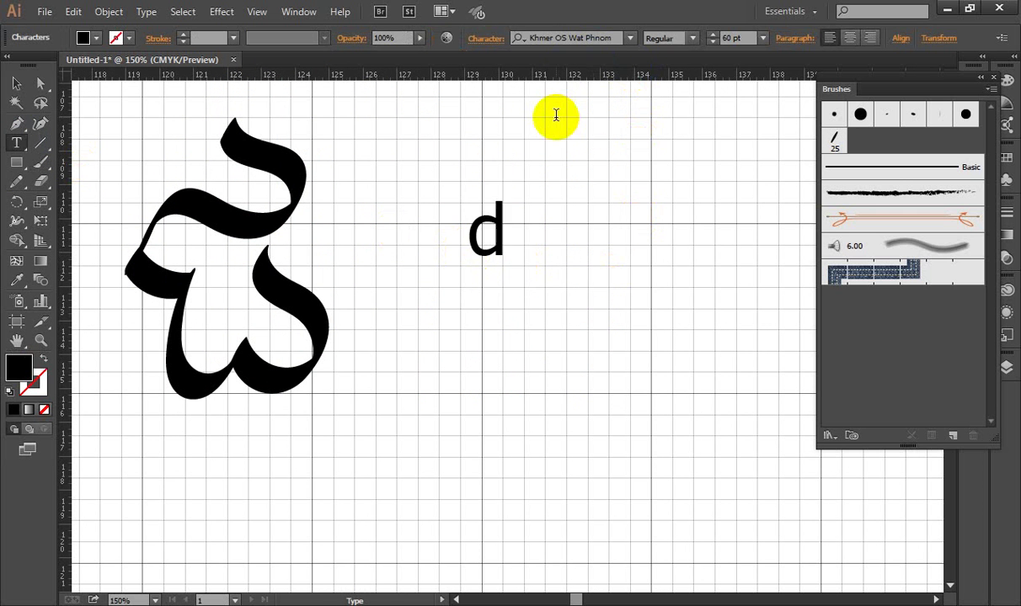
key(ctrl+z)
text(d)
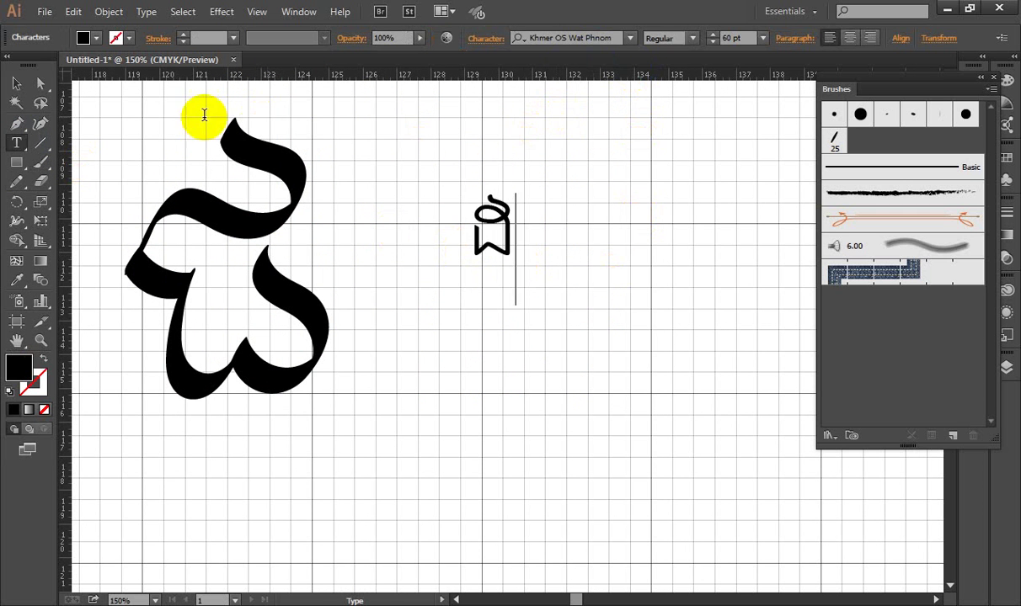
click(17, 83)
click(612, 39)
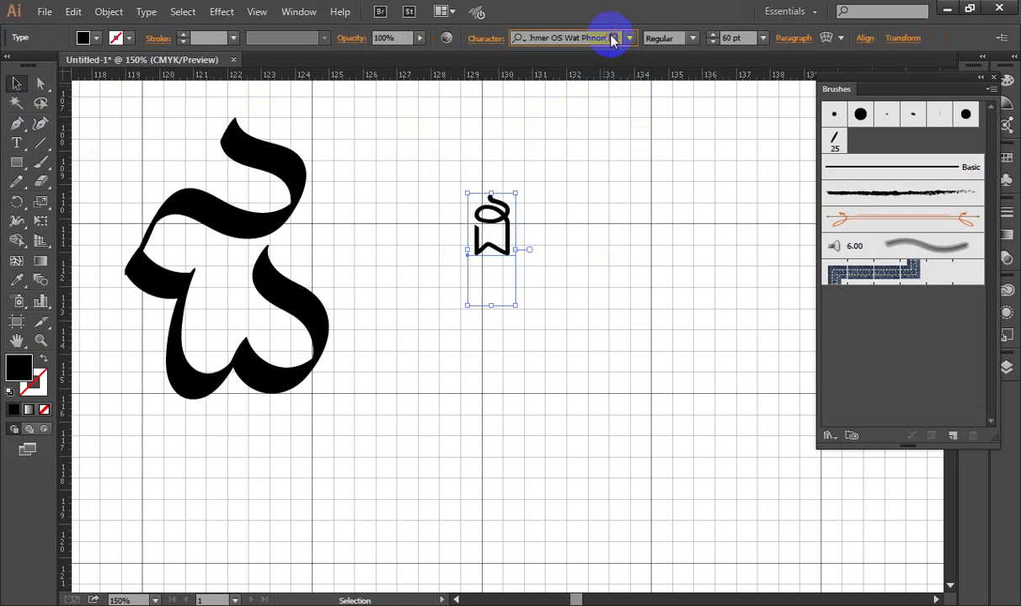
text(d)
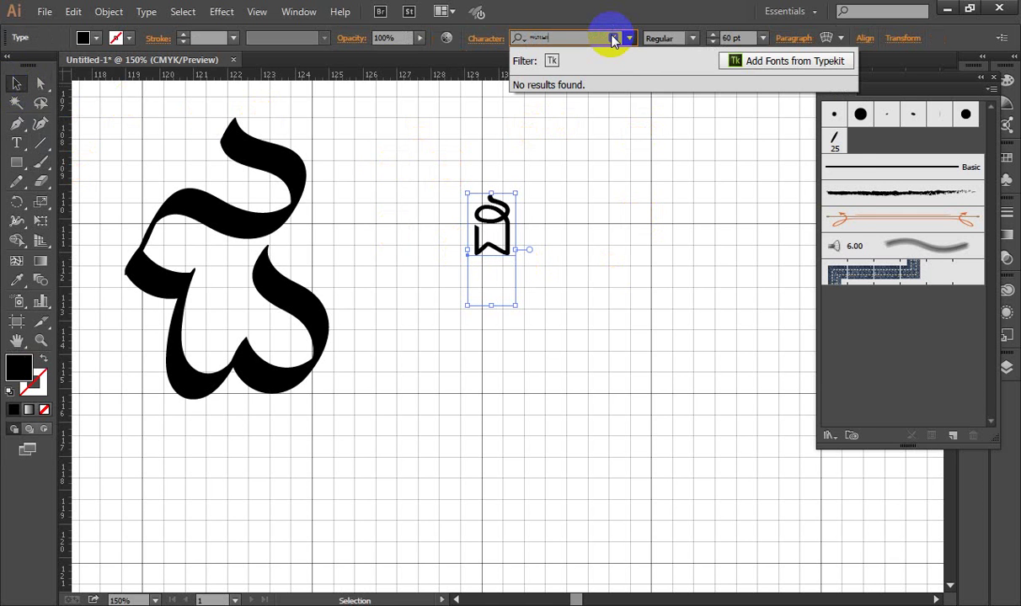
key(BackSpace)
text(khmer)
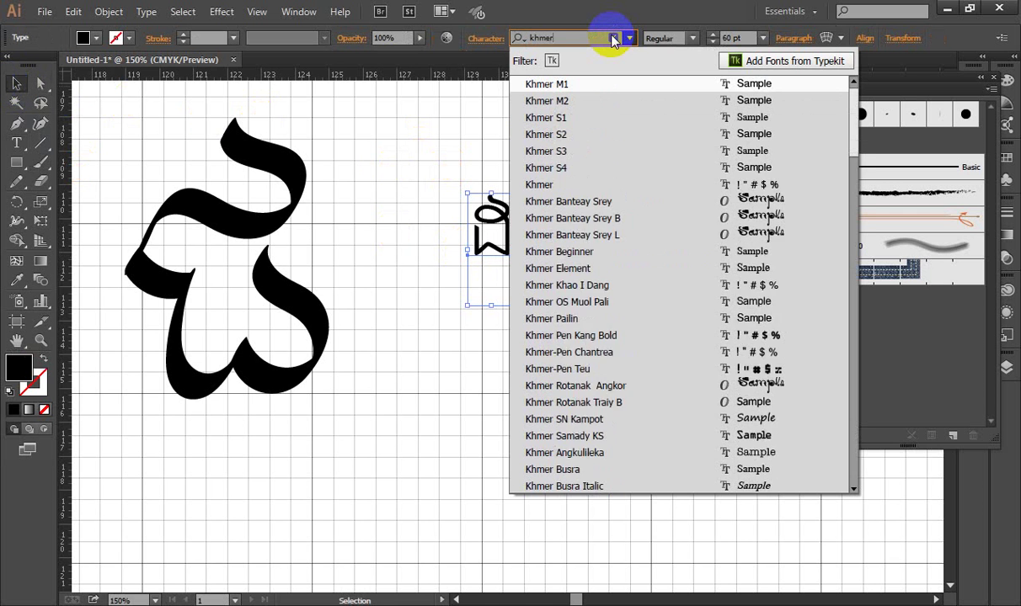
text( moo)
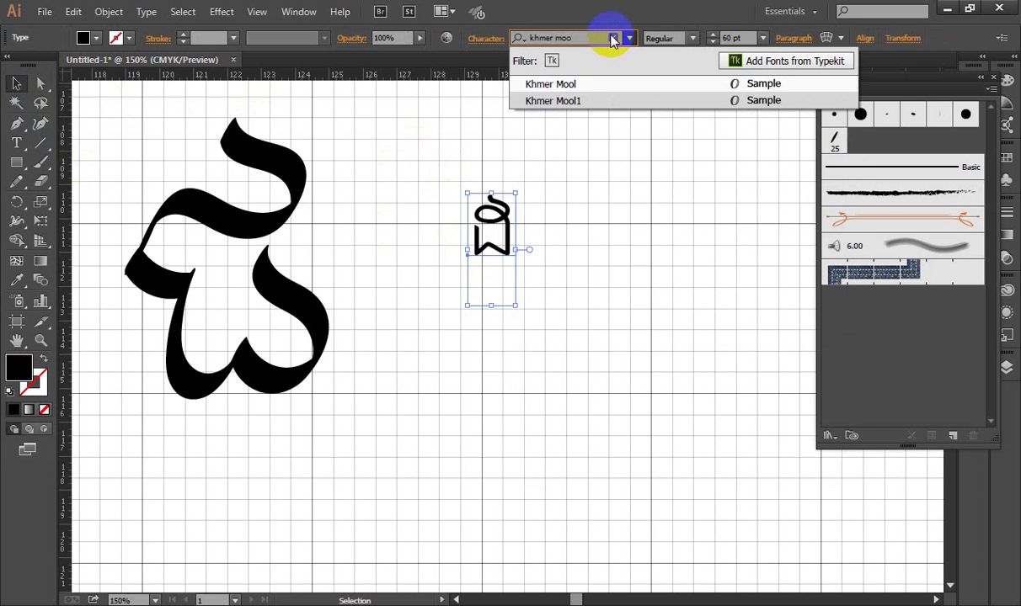
click(578, 100)
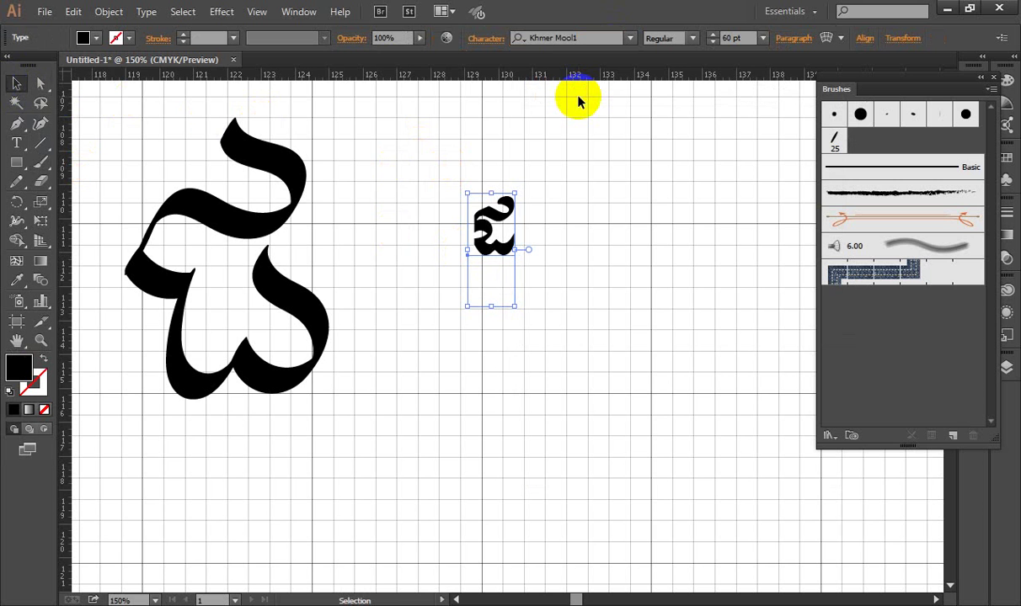
key(Delete)
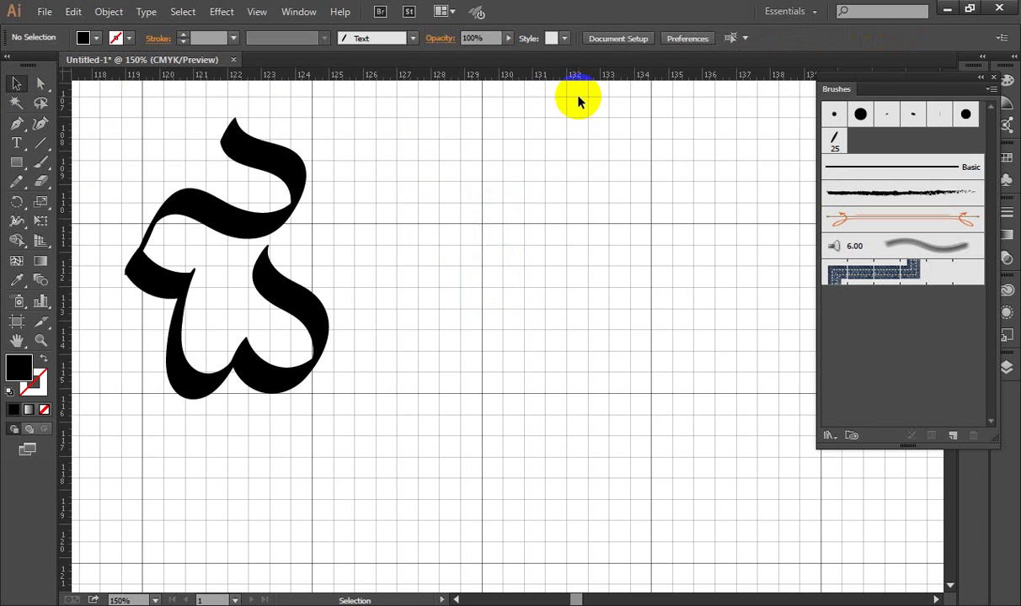
- Paint the body and upper curl of the next consonant beside the previous glyph
drag(510, 186, 494, 187)
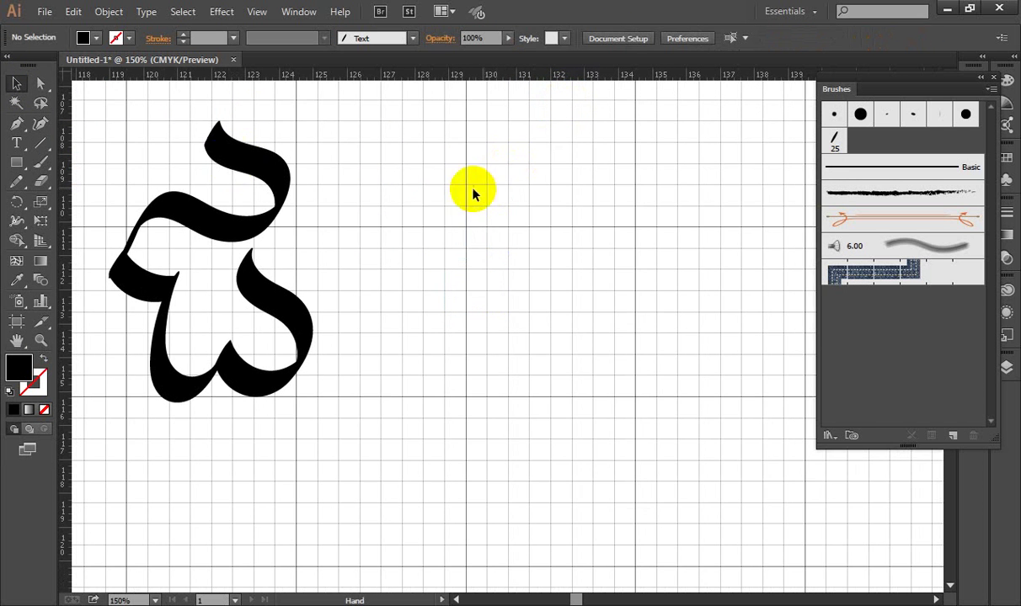
click(39, 168)
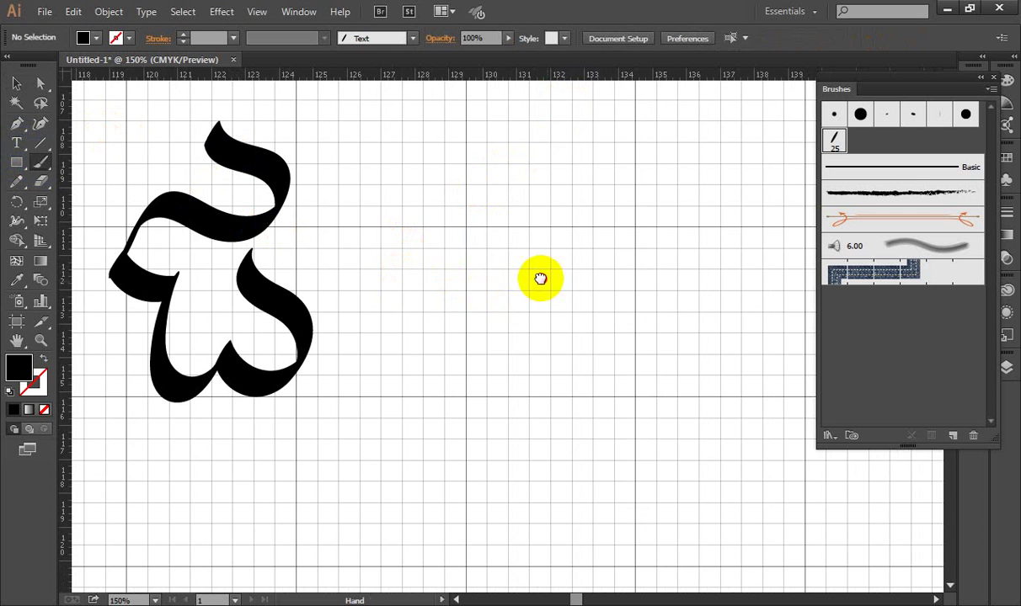
mouse_move(540, 278)
mouse_down()
mouse_move(481, 272)
mouse_move(419, 221)
mouse_move(471, 219)
mouse_move(425, 310)
mouse_move(479, 358)
mouse_move(569, 358)
mouse_move(599, 278)
mouse_move(536, 253)
mouse_move(515, 256)
mouse_move(551, 187)
mouse_move(588, 201)
mouse_move(620, 155)
mouse_move(492, 109)
mouse_move(487, 92)
mouse_up()
mouse_move(605, 194)
mouse_down()
mouse_move(622, 202)
mouse_move(593, 227)
mouse_move(485, 262)
mouse_up()
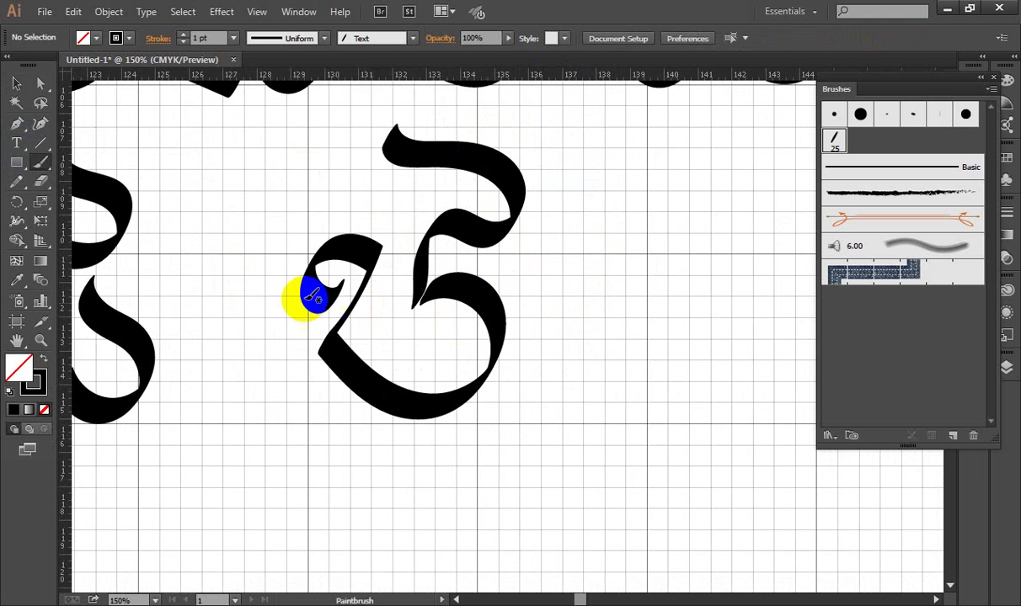
drag(313, 295, 433, 292)
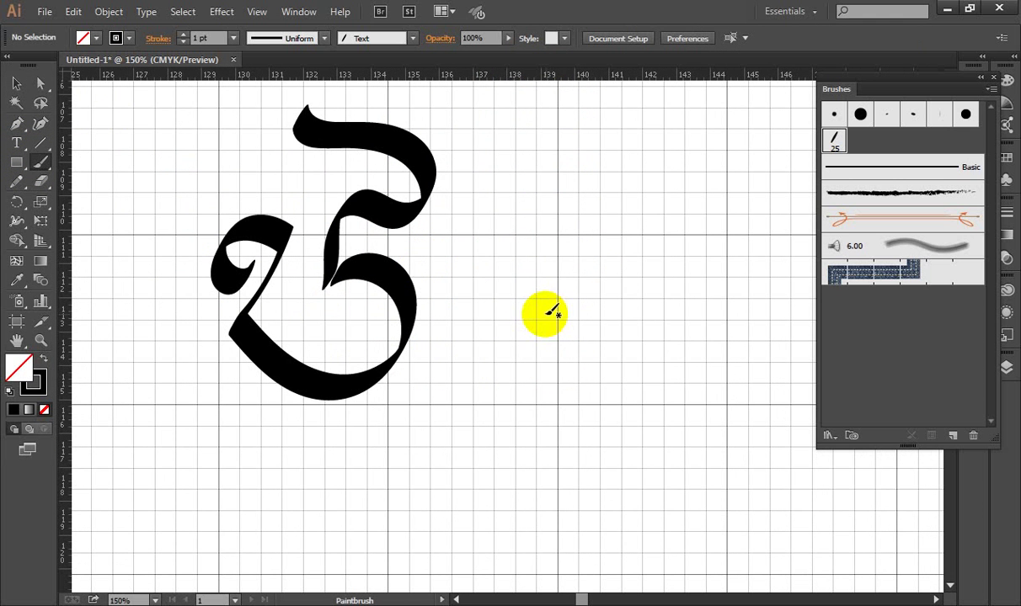
drag(649, 268, 607, 249)
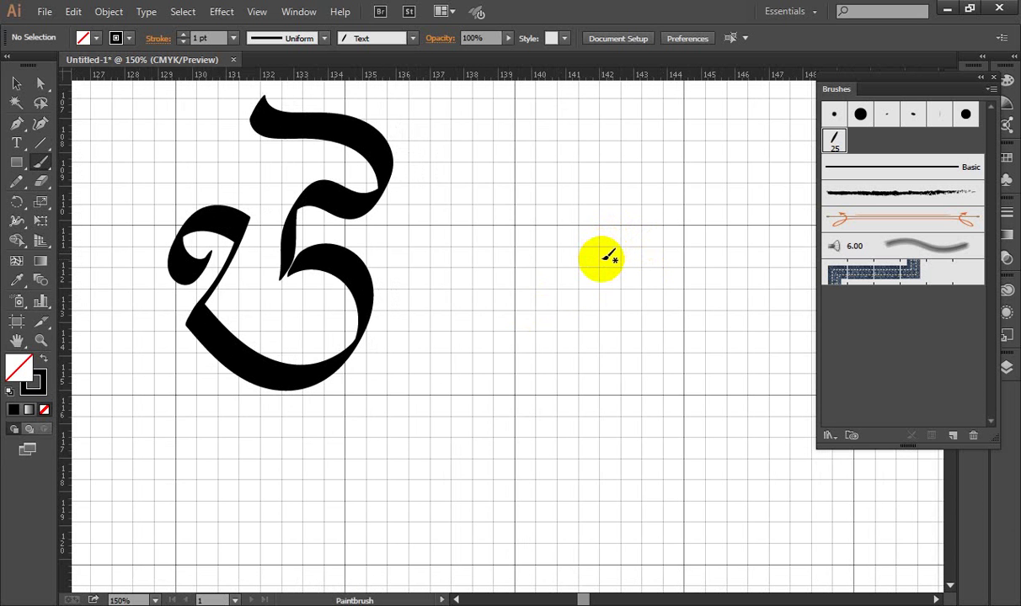
- Paint the consonant's descending stroke ending in a curled bottom loop
scroll(570, 239, right, 2)
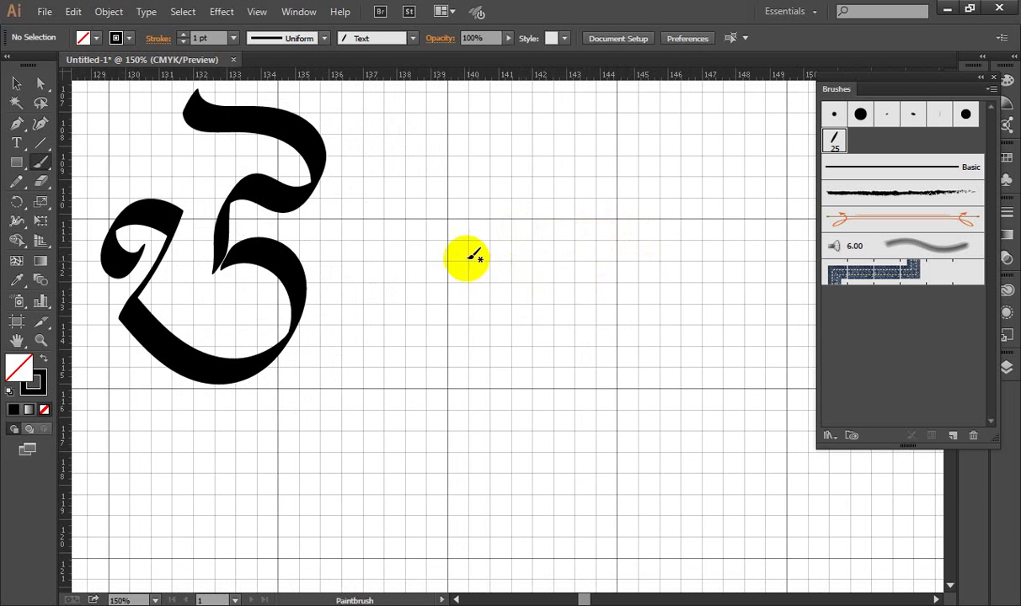
mouse_move(471, 239)
mouse_down()
mouse_move(473, 213)
mouse_move(511, 281)
mouse_move(543, 420)
mouse_up()
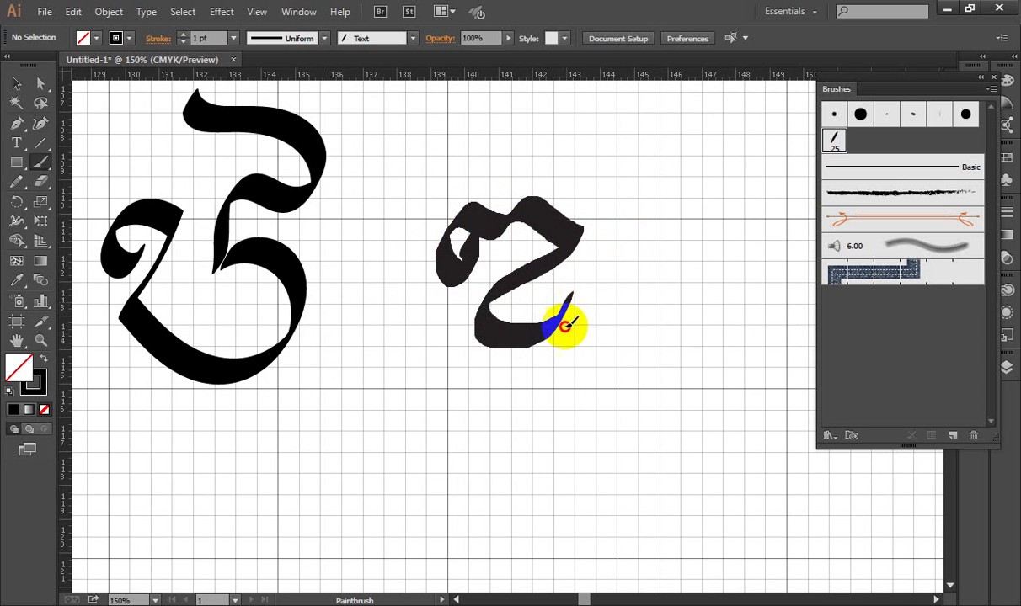
drag(544, 419, 455, 358)
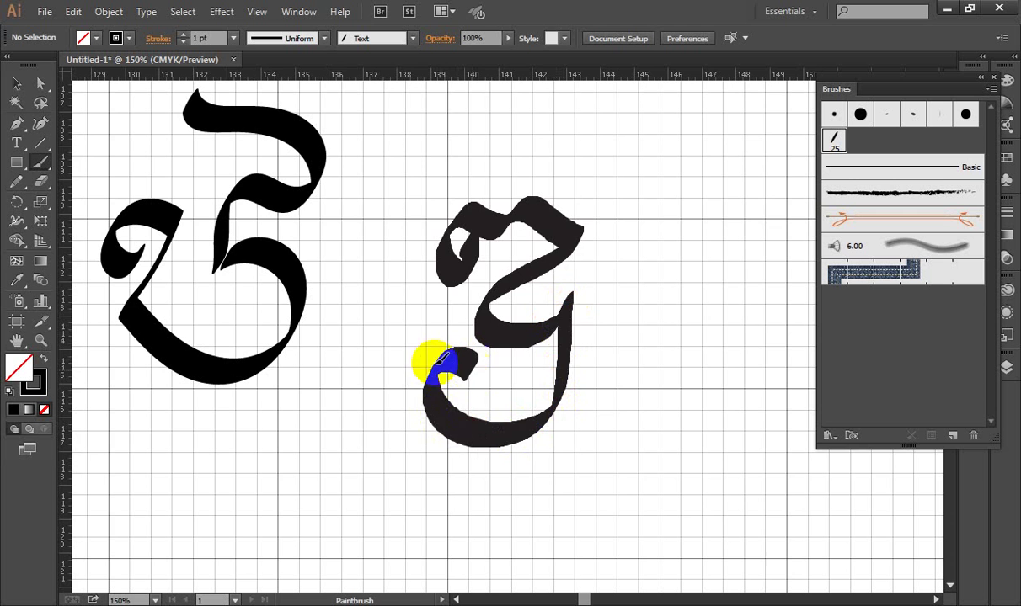
scroll(531, 285, right, 5)
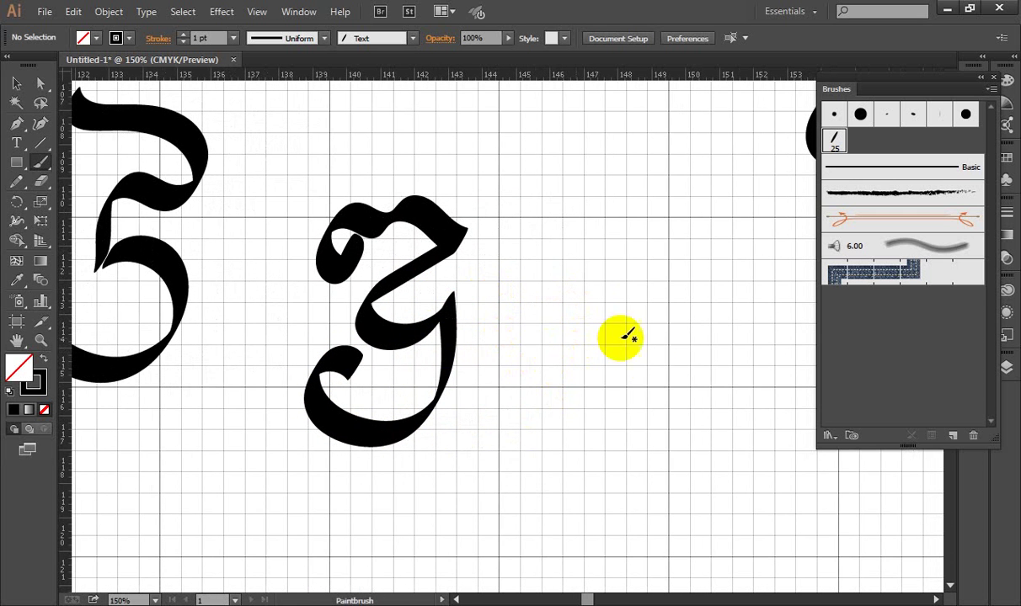
- Pan to blank grid and paint a consonant with a rising bottom stroke and right stem
mouse_move(642, 341)
mouse_down()
mouse_move(539, 341)
mouse_move(524, 248)
mouse_move(666, 254)
mouse_move(690, 342)
mouse_move(729, 387)
mouse_move(745, 326)
mouse_move(718, 256)
mouse_up()
drag(608, 225, 429, 203)
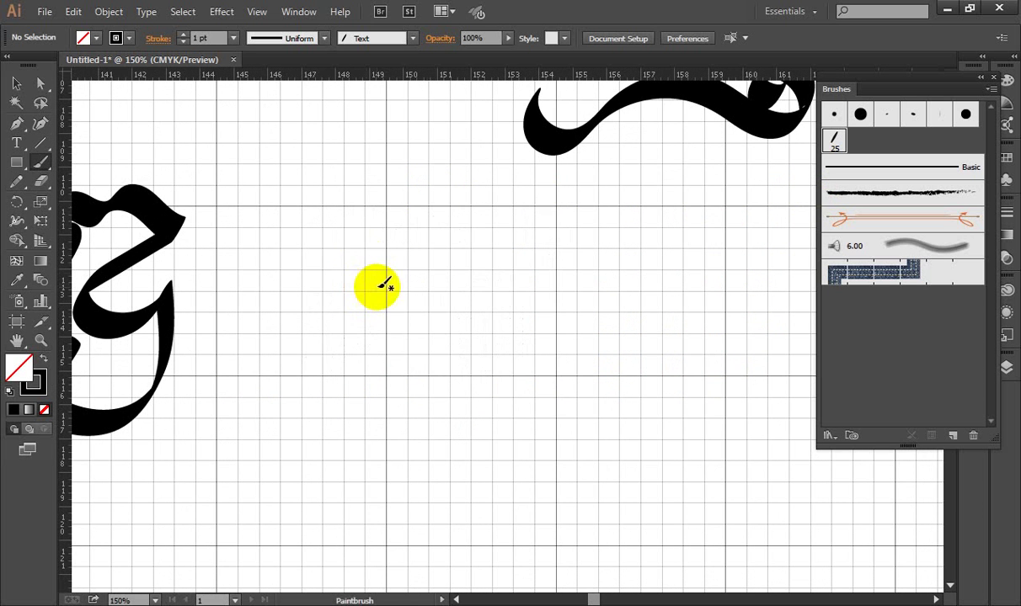
mouse_move(360, 268)
mouse_down()
mouse_move(391, 290)
mouse_move(366, 353)
mouse_move(422, 349)
mouse_move(390, 265)
mouse_move(401, 210)
mouse_move(436, 231)
mouse_move(510, 228)
mouse_move(501, 358)
mouse_move(468, 315)
mouse_move(531, 308)
mouse_up()
mouse_move(513, 364)
mouse_down()
mouse_move(576, 360)
mouse_move(582, 280)
mouse_move(534, 223)
mouse_up()
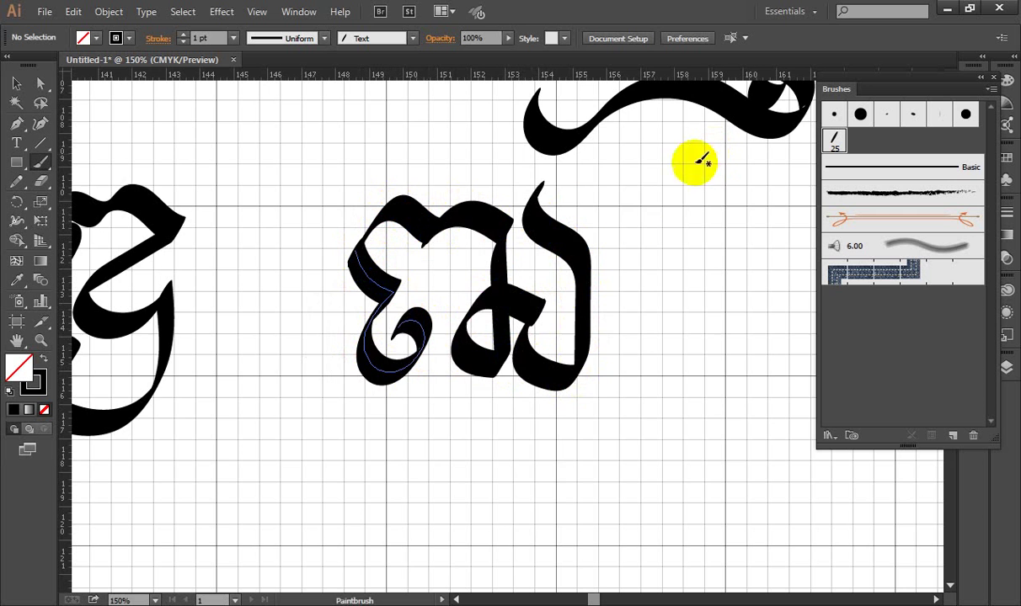
drag(658, 190, 570, 184)
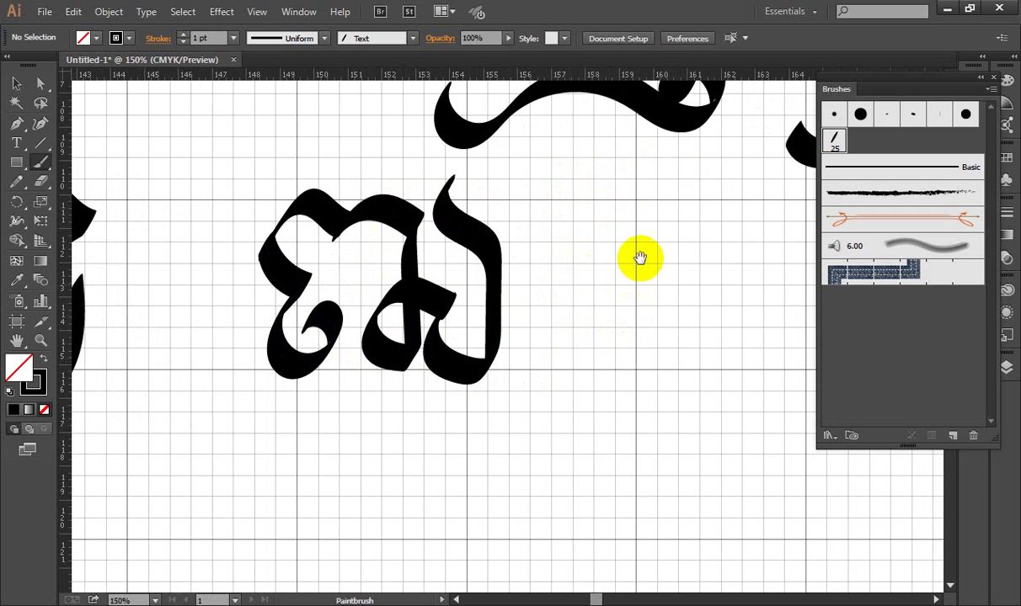
- Paint another consonant with a hooked base, top arm, right downstroke and upward-right tail
drag(640, 257, 558, 251)
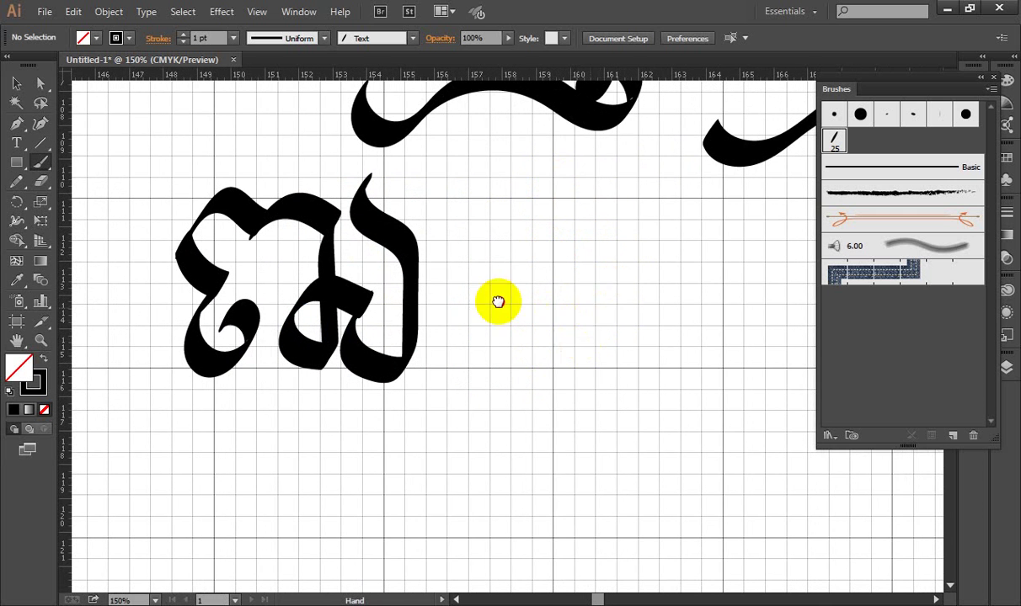
scroll(472, 287, right, 3)
mouse_move(476, 268)
mouse_down()
mouse_move(519, 284)
mouse_move(497, 303)
mouse_move(524, 355)
mouse_move(556, 301)
mouse_move(547, 310)
mouse_up()
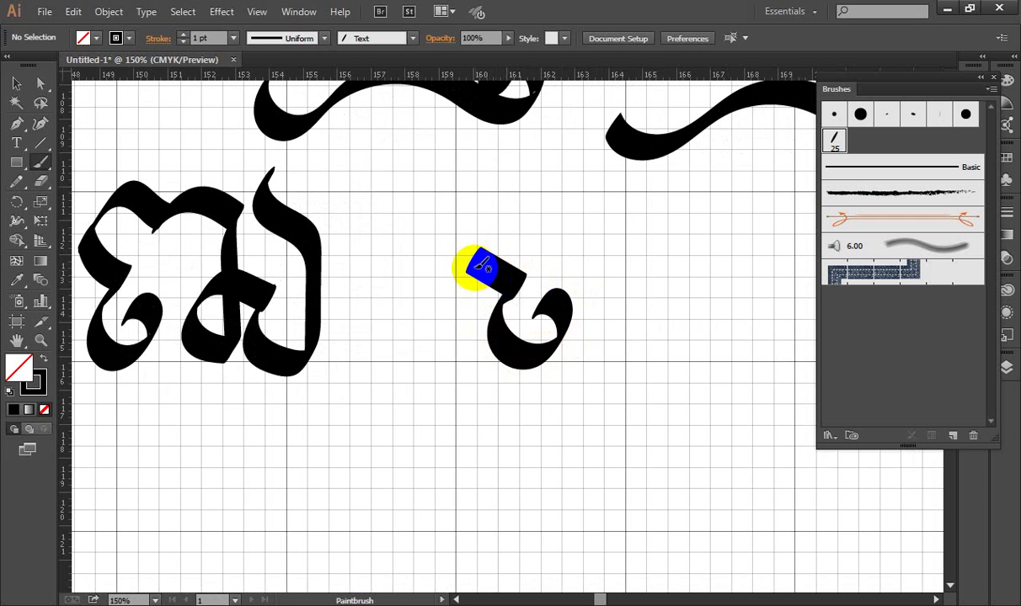
mouse_move(474, 265)
mouse_down()
mouse_move(537, 207)
mouse_move(620, 227)
mouse_move(615, 263)
mouse_up()
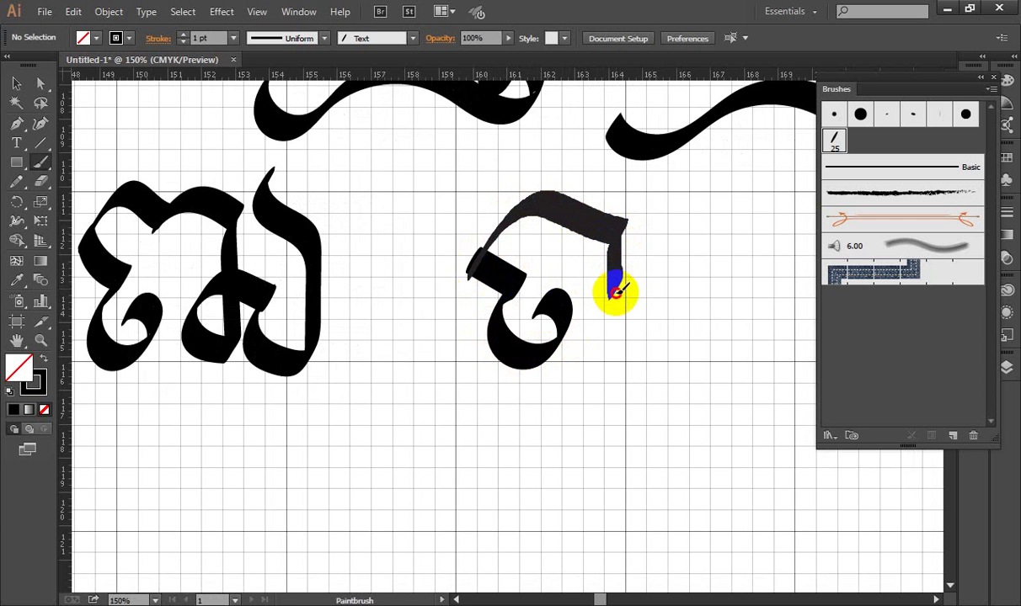
drag(647, 349, 649, 347)
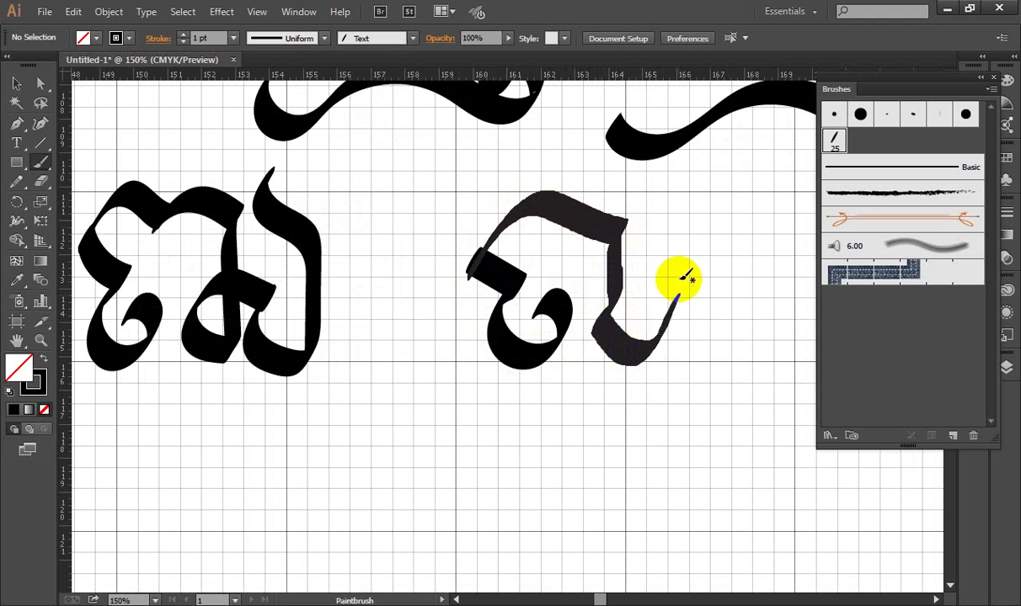
mouse_move(679, 291)
mouse_down()
mouse_move(691, 337)
mouse_move(743, 292)
mouse_move(695, 259)
mouse_move(692, 211)
mouse_move(774, 223)
mouse_move(783, 339)
mouse_move(811, 250)
mouse_up()
drag(610, 269, 459, 254)
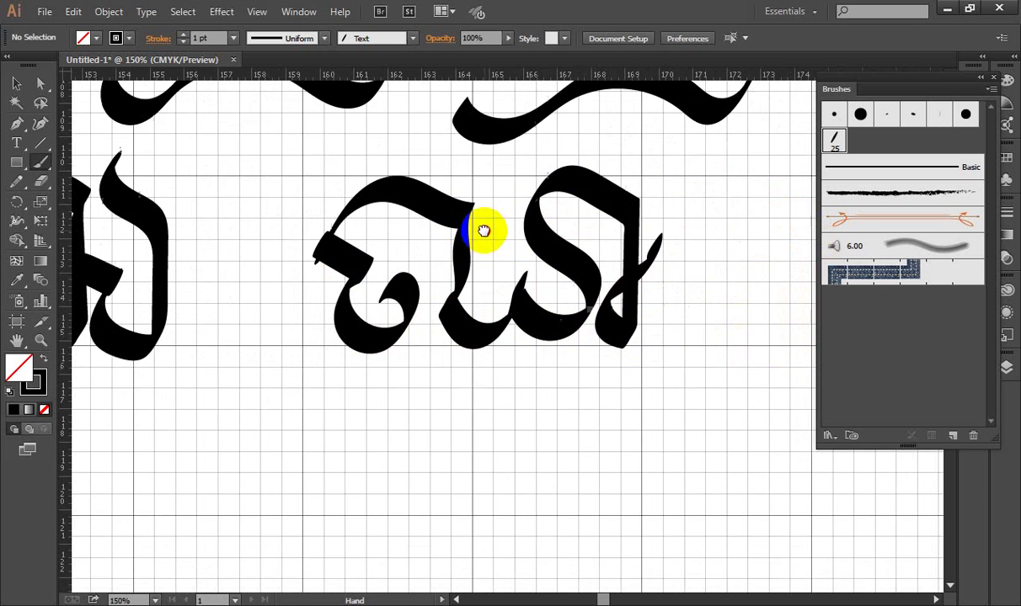
- Zoom out to check the rows, then try strokes on the next row and delete the rejected ones
scroll(613, 303, down, 1)
scroll(589, 278, down, 2)
scroll(522, 282, down, 1)
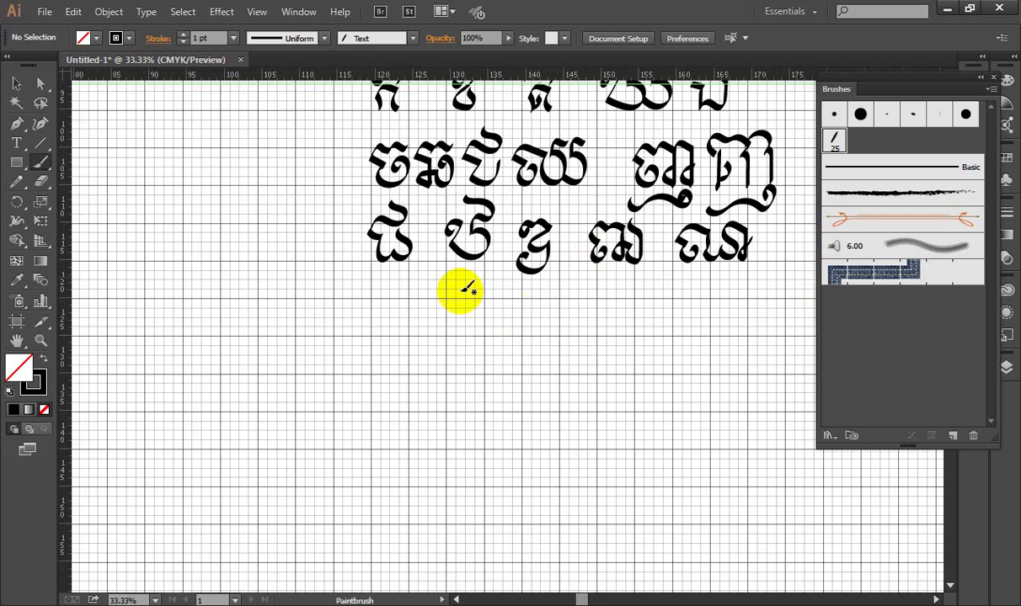
scroll(428, 297, up, 2)
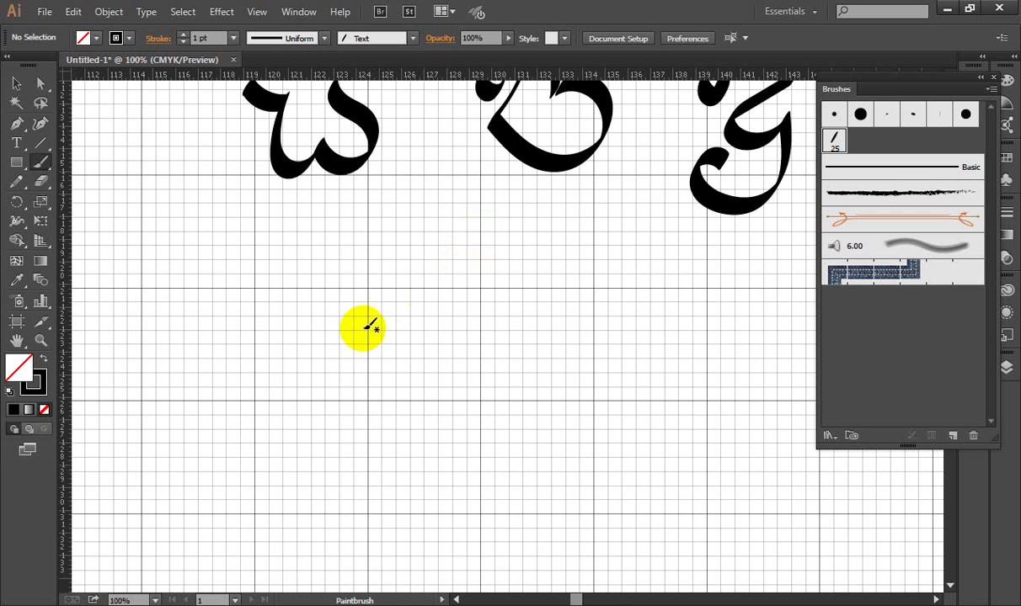
mouse_move(296, 363)
mouse_down()
mouse_move(353, 307)
mouse_move(383, 334)
mouse_move(378, 396)
mouse_move(408, 341)
mouse_up()
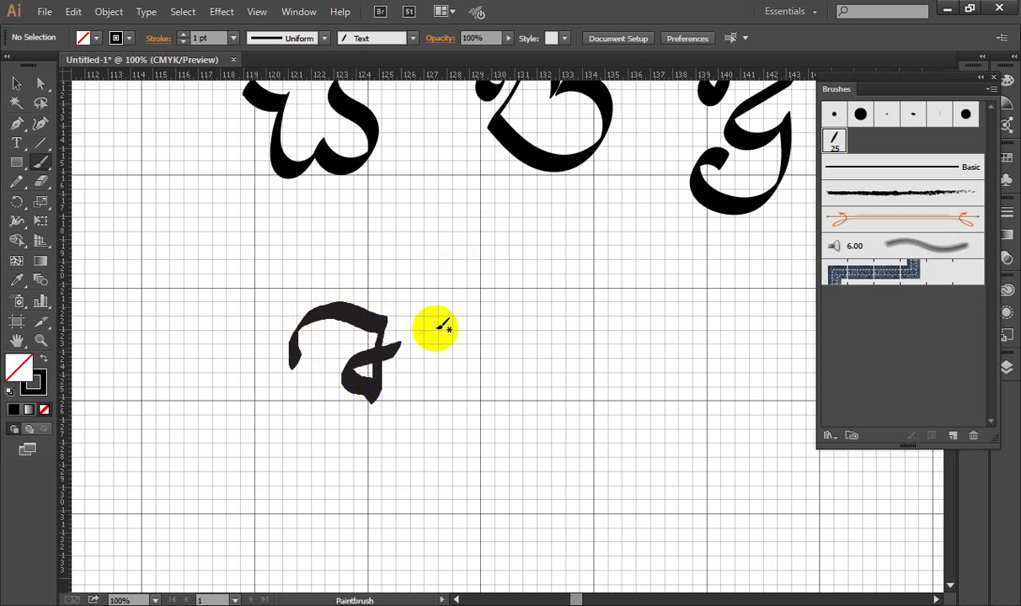
mouse_move(292, 353)
mouse_down()
mouse_move(314, 399)
mouse_move(326, 357)
mouse_move(311, 316)
mouse_move(302, 350)
mouse_up()
click(284, 321)
key(Delete)
key(b)
key(Delete)
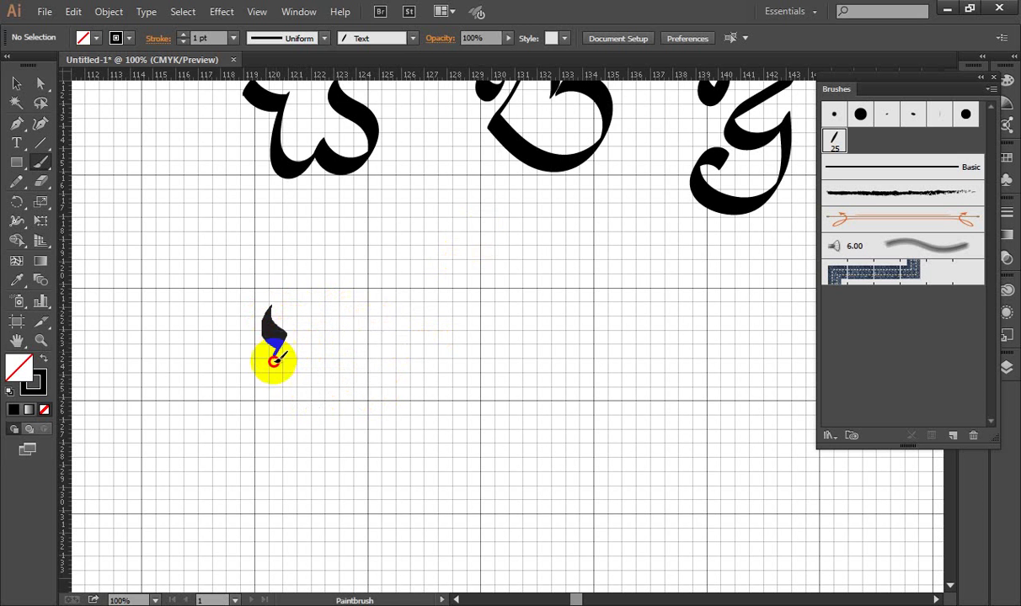
mouse_move(291, 392)
mouse_down()
mouse_move(318, 356)
mouse_move(278, 326)
mouse_up()
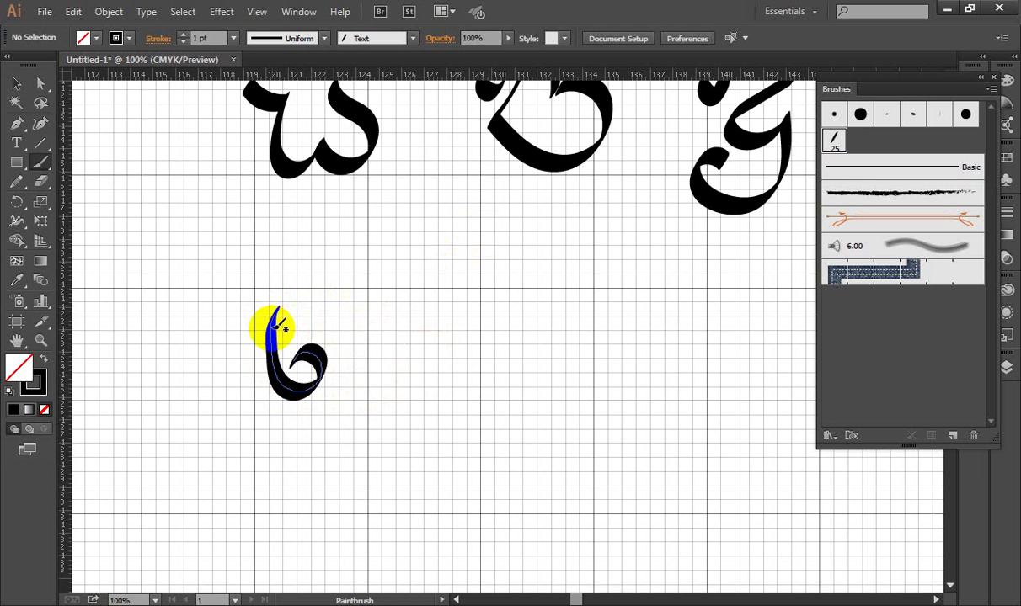
key(Delete)
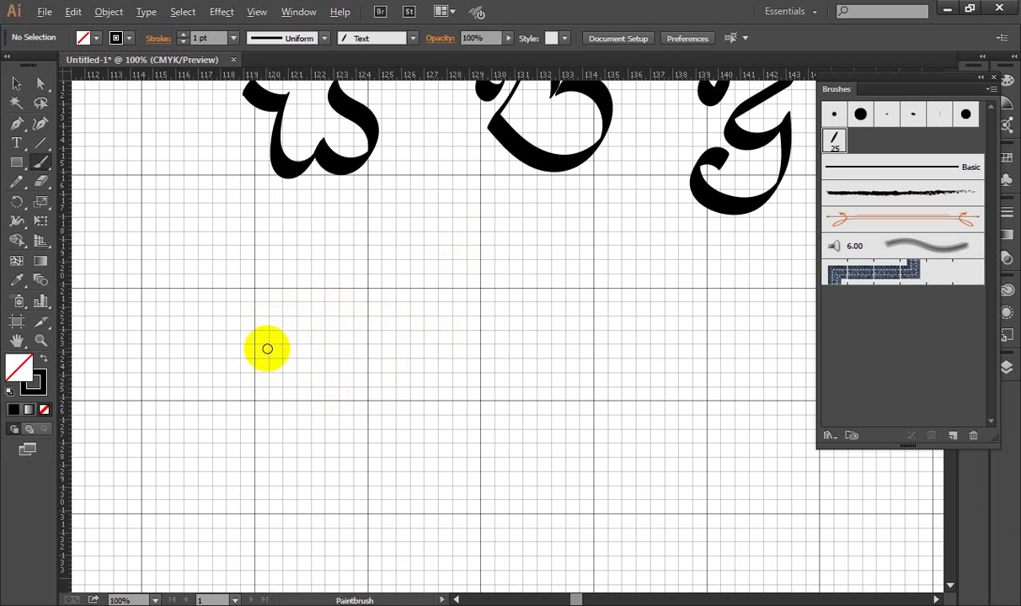
- Zoom in and paint the new row's first consonant, ending in an upward-right tail
key(ctrl+plus)
drag(382, 346, 394, 335)
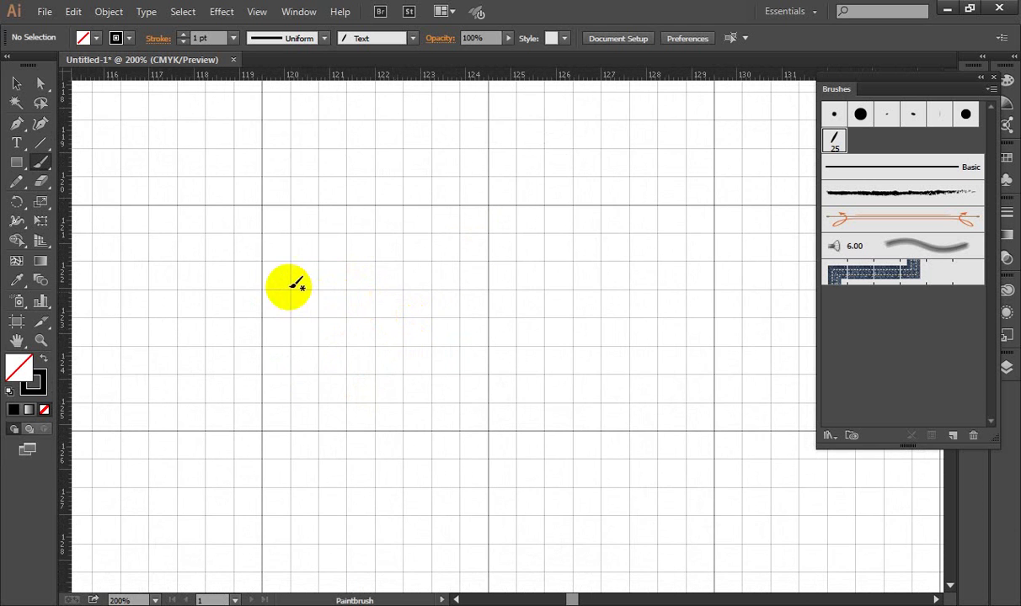
mouse_move(290, 286)
mouse_down()
mouse_move(363, 354)
mouse_move(289, 280)
mouse_move(329, 244)
mouse_move(462, 280)
mouse_move(460, 384)
mouse_move(421, 387)
mouse_move(495, 301)
mouse_up()
mouse_move(251, 234)
mouse_down()
mouse_move(303, 239)
mouse_move(342, 220)
mouse_move(251, 223)
mouse_move(302, 173)
mouse_move(360, 200)
mouse_move(377, 192)
mouse_move(455, 210)
mouse_move(488, 171)
mouse_up()
drag(553, 226, 459, 210)
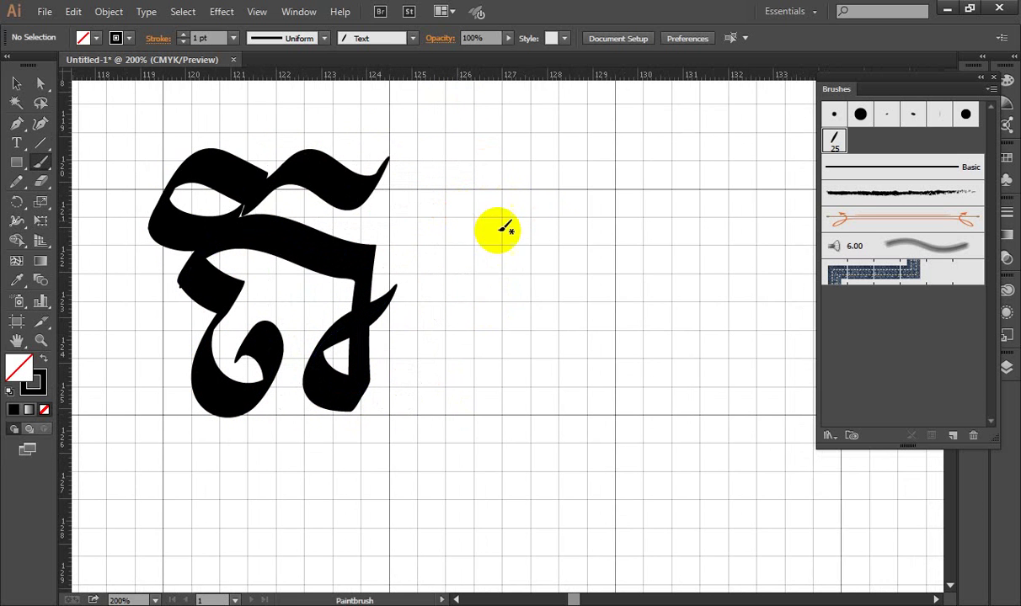
- Paint a next glyph with a rising stroke and top-left hook, then undo it
mouse_move(637, 249)
mouse_down()
mouse_move(483, 228)
mouse_move(517, 246)
mouse_move(497, 283)
mouse_move(514, 365)
mouse_move(632, 349)
mouse_move(654, 236)
mouse_move(599, 217)
mouse_move(570, 262)
mouse_move(617, 268)
mouse_up()
drag(615, 175, 547, 257)
mouse_move(395, 315)
mouse_down()
mouse_move(455, 224)
mouse_move(527, 242)
mouse_move(582, 236)
mouse_move(585, 167)
mouse_move(434, 132)
mouse_move(440, 106)
mouse_up()
mouse_move(604, 221)
mouse_down()
mouse_move(491, 212)
mouse_move(465, 249)
mouse_up()
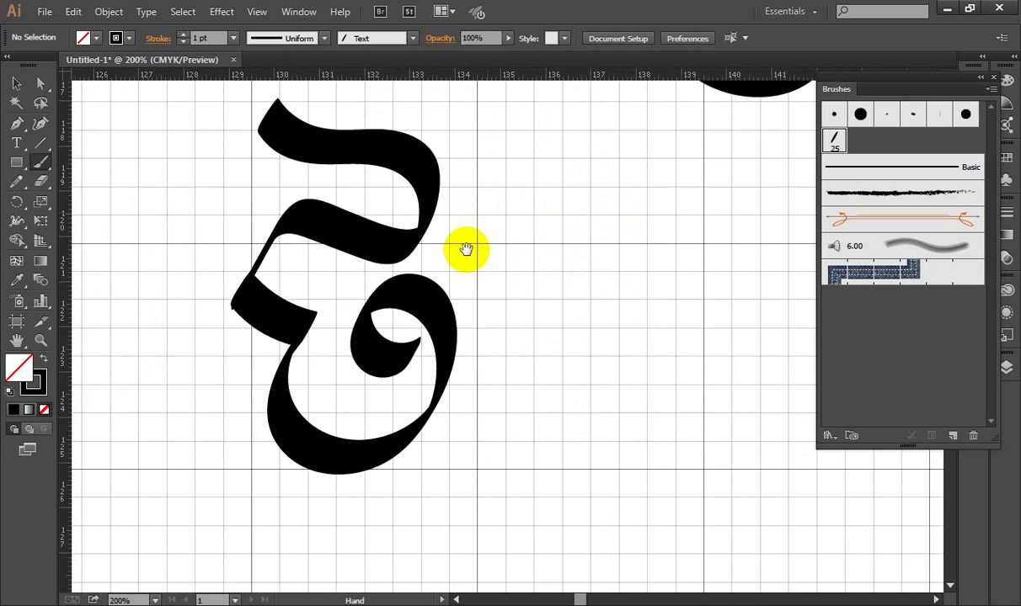
mouse_move(559, 303)
mouse_down()
mouse_move(467, 301)
mouse_move(478, 346)
mouse_move(472, 422)
mouse_move(521, 443)
mouse_move(571, 425)
mouse_move(567, 284)
mouse_move(588, 266)
mouse_move(469, 226)
mouse_move(532, 124)
mouse_move(590, 154)
mouse_move(505, 137)
mouse_up()
key(ctrl+z)
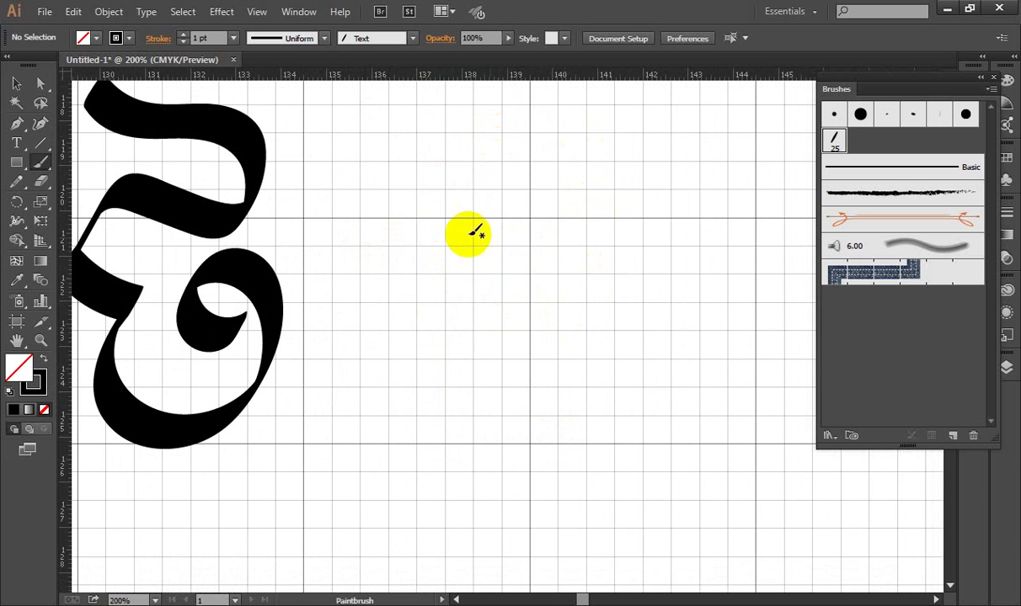
- Paint a replacement glyph with a diagonal, an arching top stroke and a rising stroke, then zoom out
mouse_move(406, 226)
mouse_down()
mouse_move(517, 247)
mouse_move(444, 353)
mouse_move(526, 424)
mouse_move(615, 260)
mouse_move(702, 296)
mouse_move(695, 424)
mouse_move(640, 418)
mouse_move(716, 354)
mouse_up()
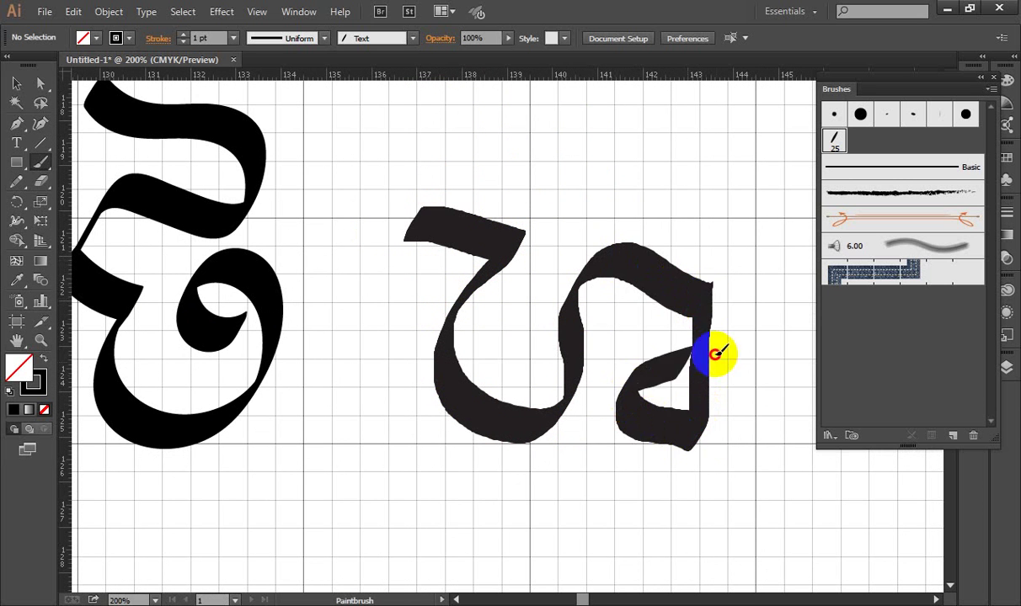
drag(543, 210, 452, 285)
mouse_move(384, 310)
mouse_down()
mouse_move(413, 230)
mouse_move(540, 205)
mouse_move(629, 251)
mouse_move(596, 304)
mouse_move(549, 274)
mouse_move(560, 240)
mouse_up()
mouse_move(643, 223)
mouse_down()
mouse_move(550, 198)
mouse_move(497, 258)
mouse_up()
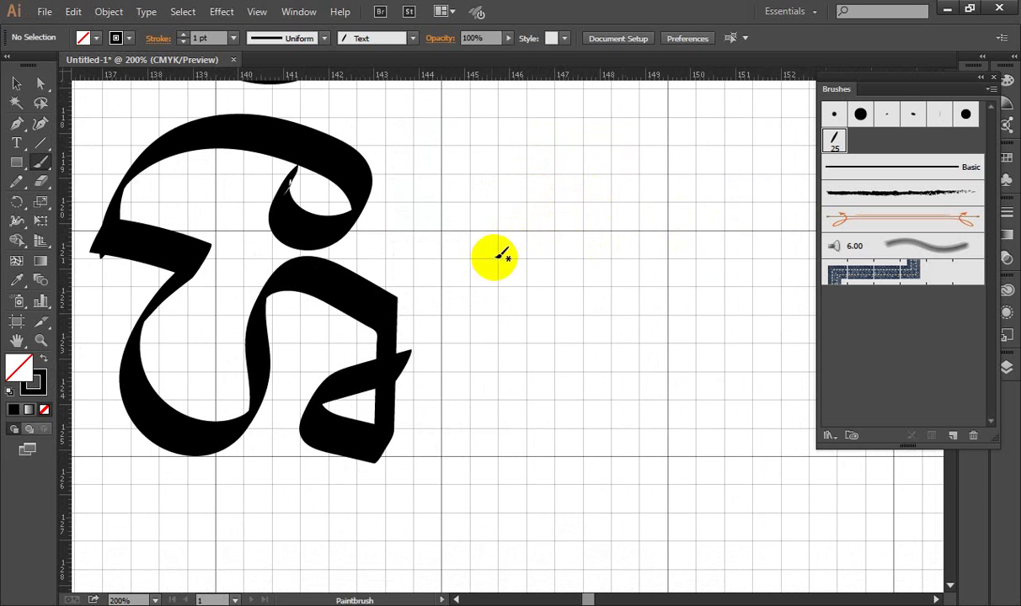
mouse_move(579, 275)
mouse_down()
mouse_move(487, 261)
mouse_move(612, 418)
mouse_move(660, 337)
mouse_move(749, 278)
mouse_move(660, 232)
mouse_move(679, 297)
mouse_move(695, 216)
mouse_move(554, 286)
mouse_move(459, 386)
mouse_up()
mouse_move(371, 337)
mouse_down()
mouse_move(551, 250)
mouse_move(578, 244)
mouse_move(646, 278)
mouse_move(667, 245)
mouse_up()
key(ctrl+minus)
key(ctrl+minus)
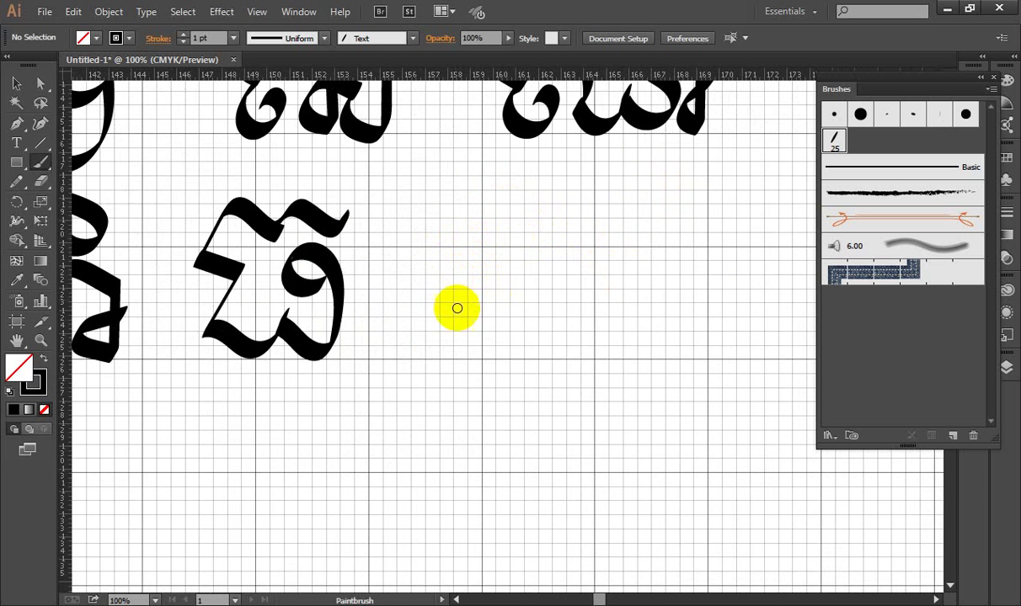
- Paint the closing consonant with a bar, loop, over-the-top stroke and hooked right stroke
key(ctrl+plus)
mouse_move(430, 243)
mouse_down()
mouse_move(506, 312)
mouse_move(603, 255)
mouse_up()
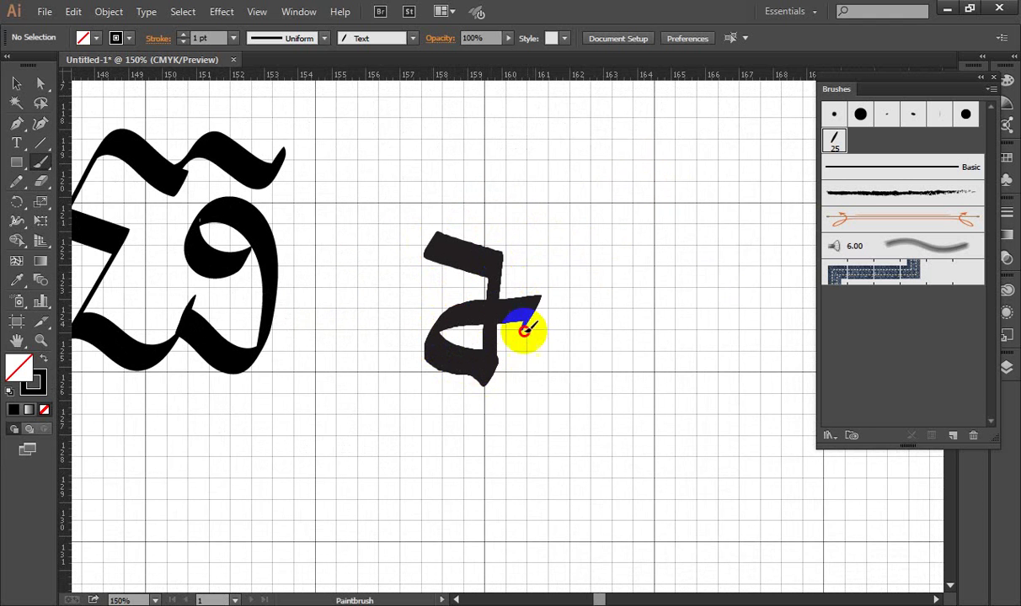
mouse_move(428, 251)
mouse_down()
mouse_move(576, 234)
mouse_move(529, 205)
mouse_move(552, 200)
mouse_up()
mouse_move(602, 271)
mouse_down()
mouse_move(620, 263)
mouse_move(559, 221)
mouse_move(621, 243)
mouse_up()
- Review the finished row, then ready the Type tool for a Khmer reference character
scroll(573, 236, down, 3)
scroll(619, 243, down, 1)
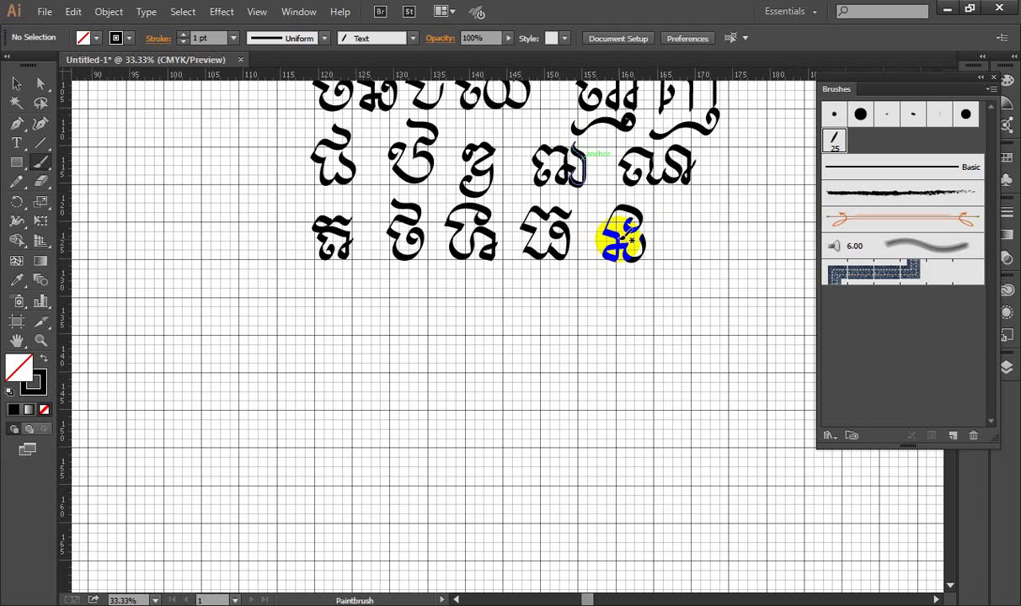
scroll(620, 242, up, 1)
scroll(650, 258, up, 1)
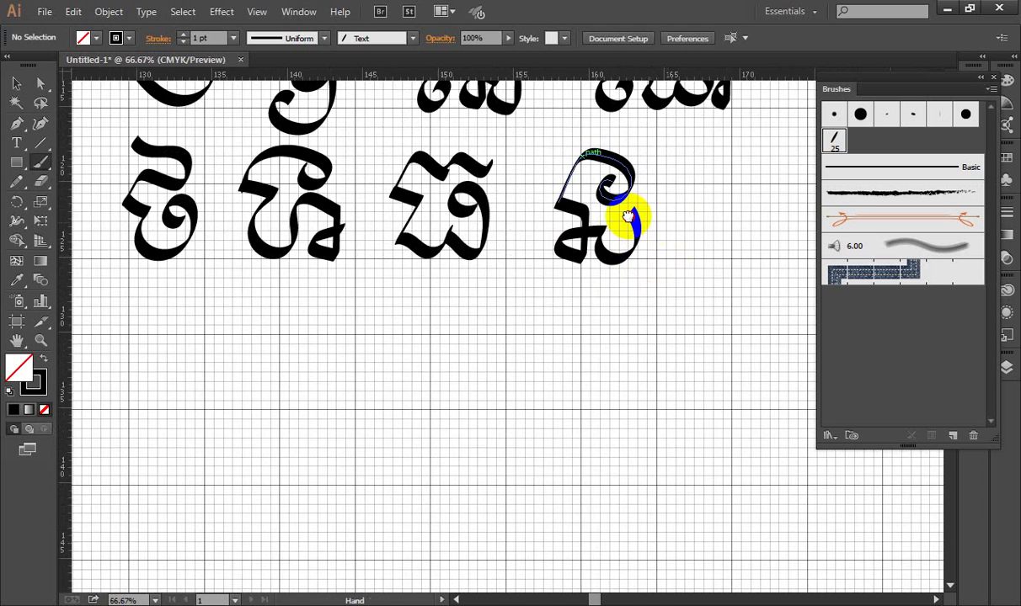
drag(631, 216, 556, 215)
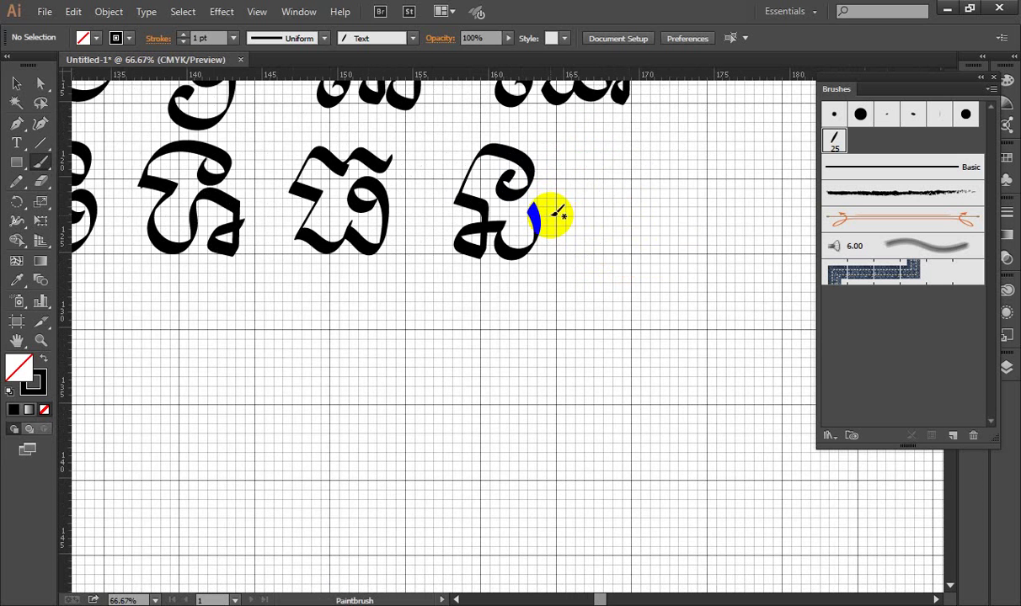
click(16, 83)
click(19, 144)
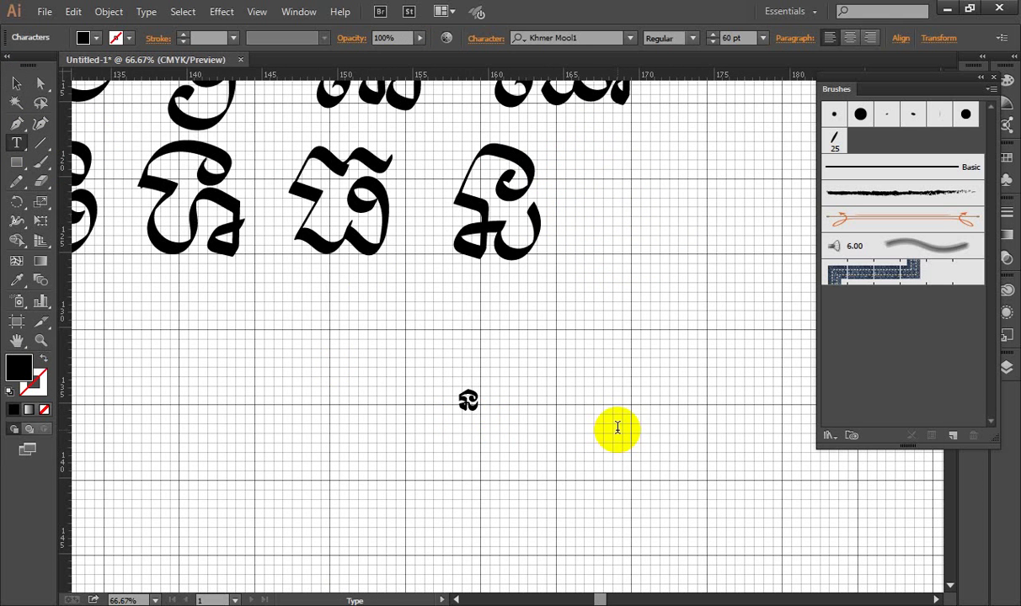
- Set the small test glyph's font to Khmer OS Siemreap and preview it
double_click(468, 401)
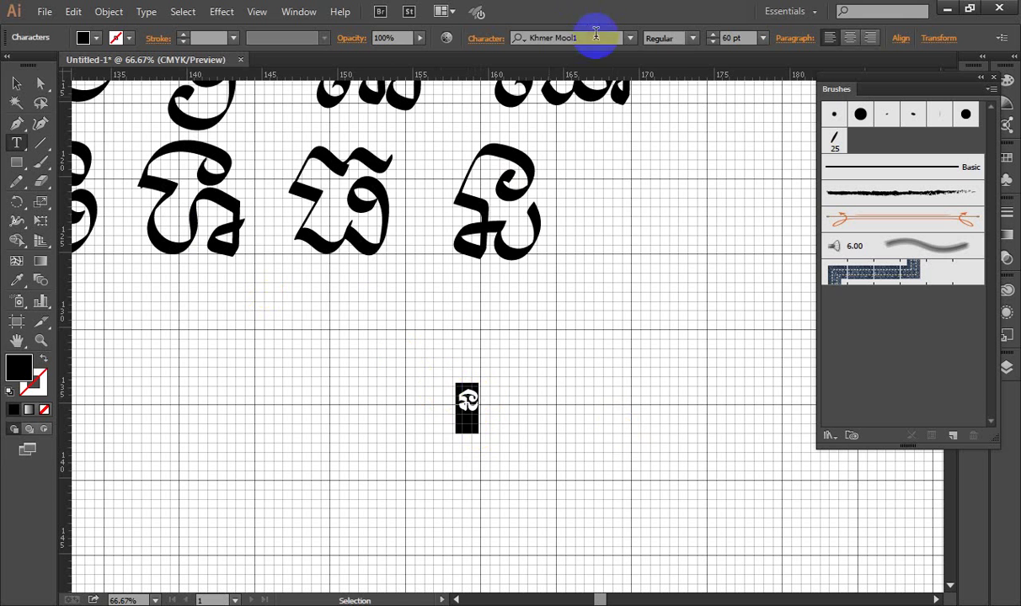
text(khm)
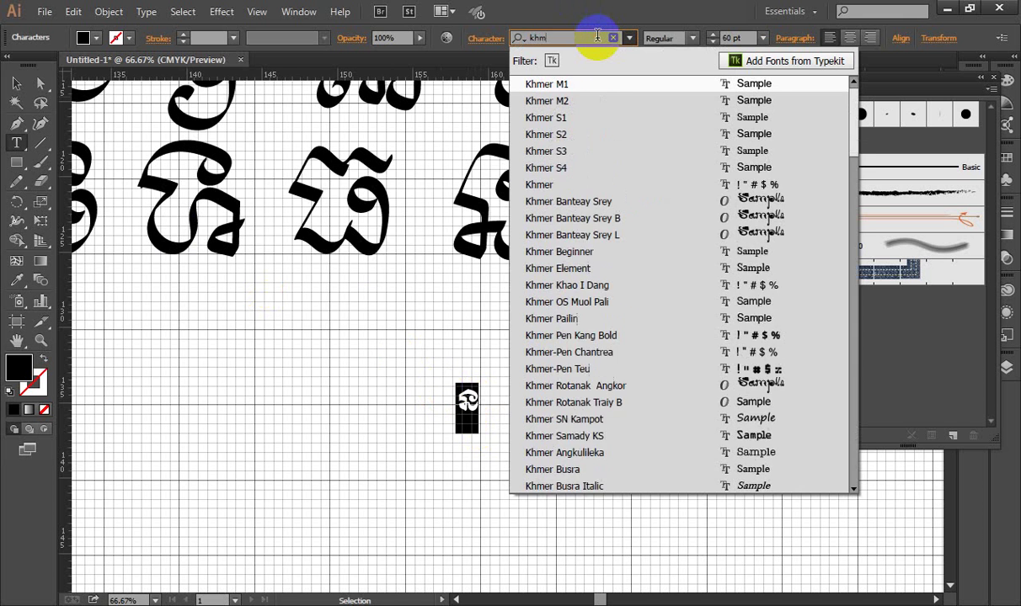
text(er os si)
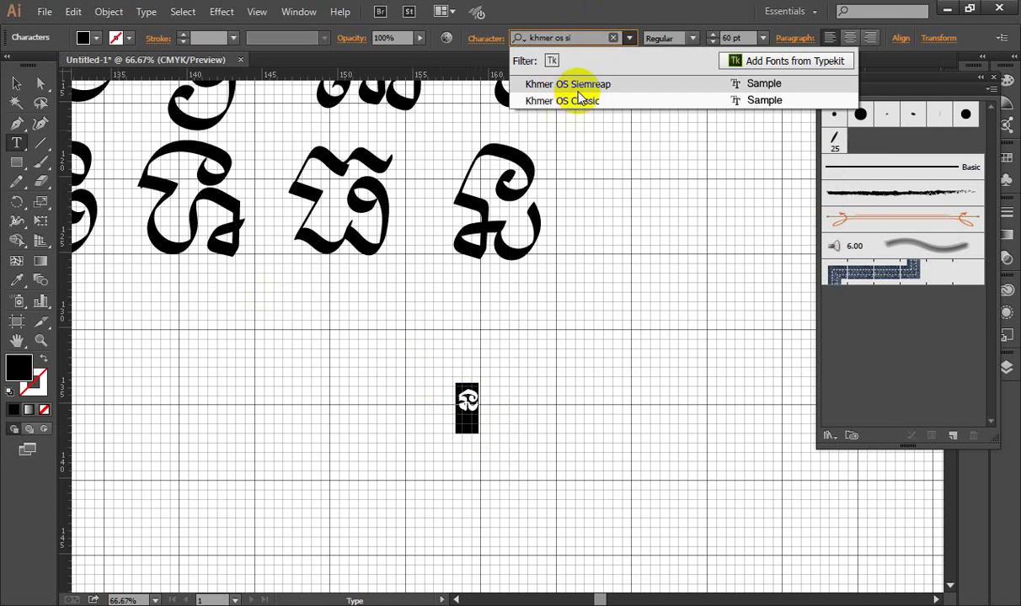
click(576, 84)
double_click(466, 406)
click(567, 408)
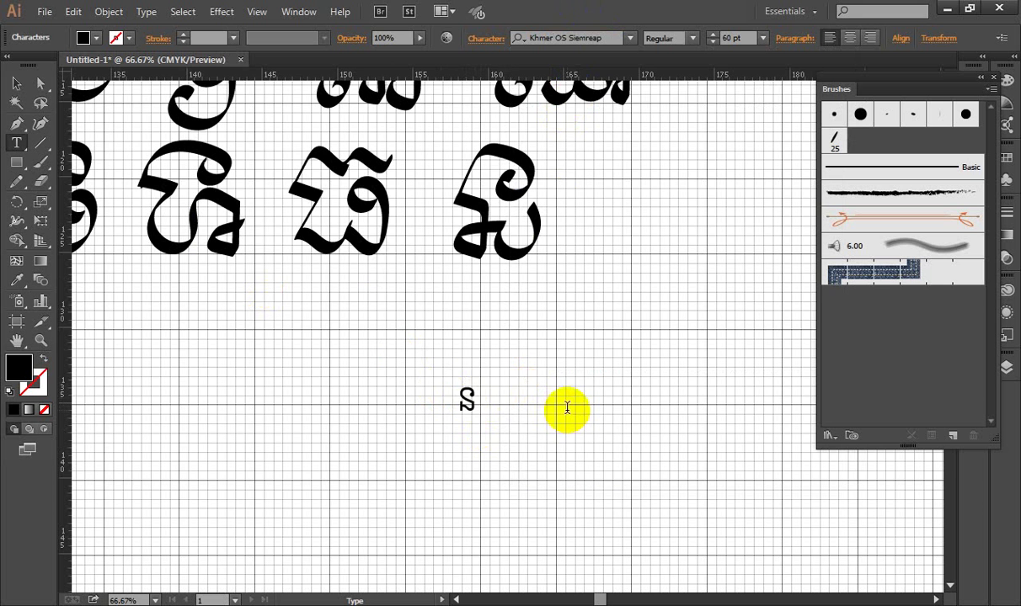
- Try Khmer OS Kien Svay and then Khmer OS Freehand on the test glyph
double_click(466, 401)
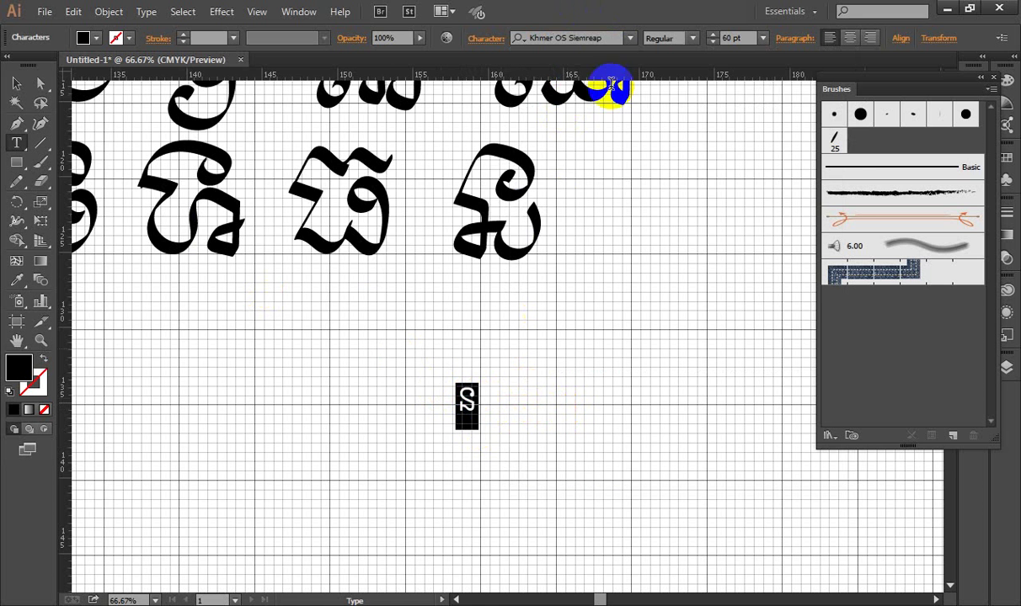
click(550, 35)
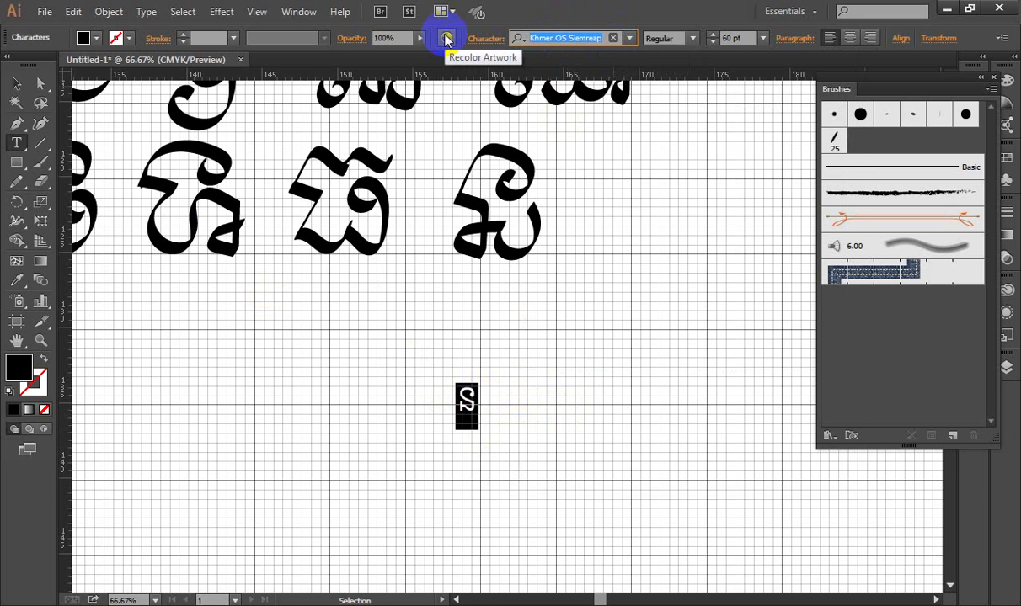
text(khmer os)
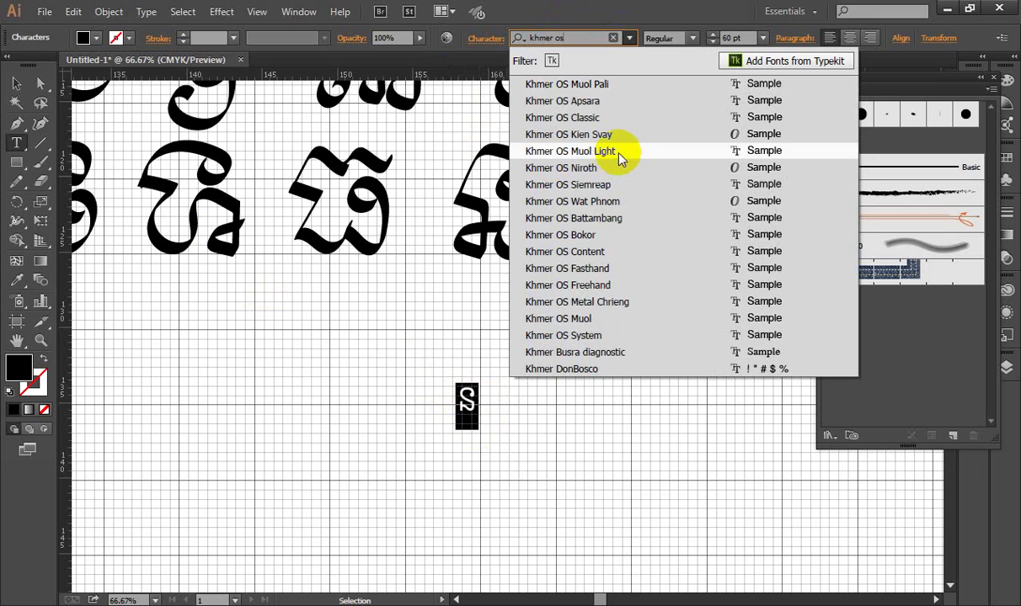
click(620, 135)
click(629, 38)
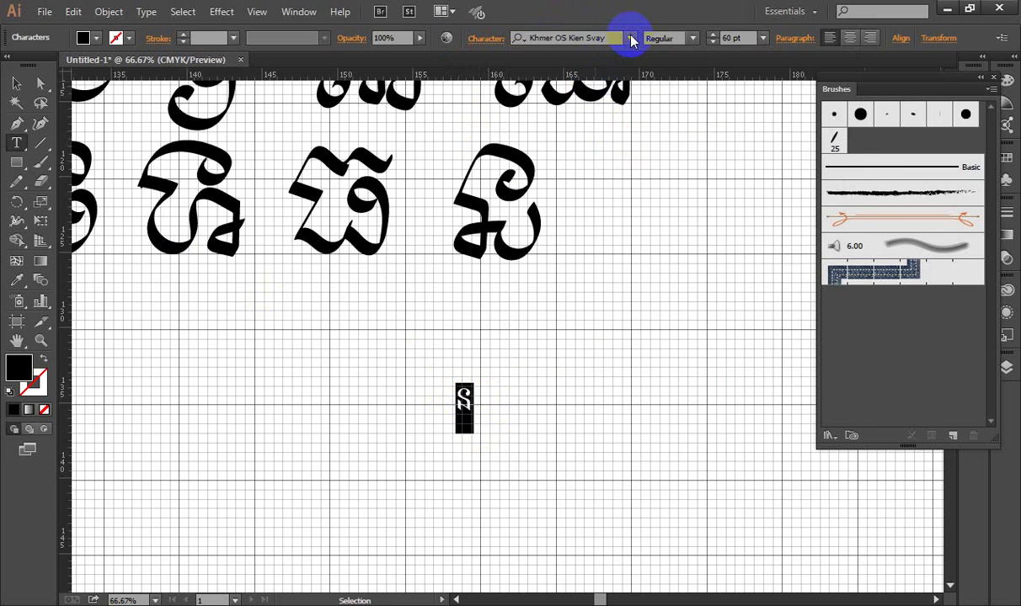
click(596, 230)
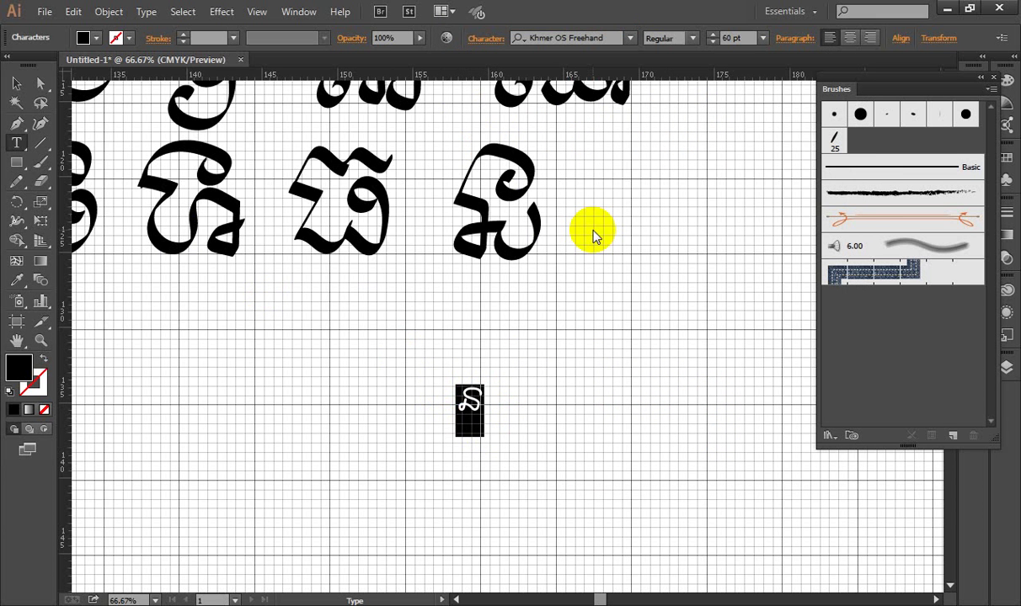
- Delete the small test glyph from below the consonant rows
click(18, 85)
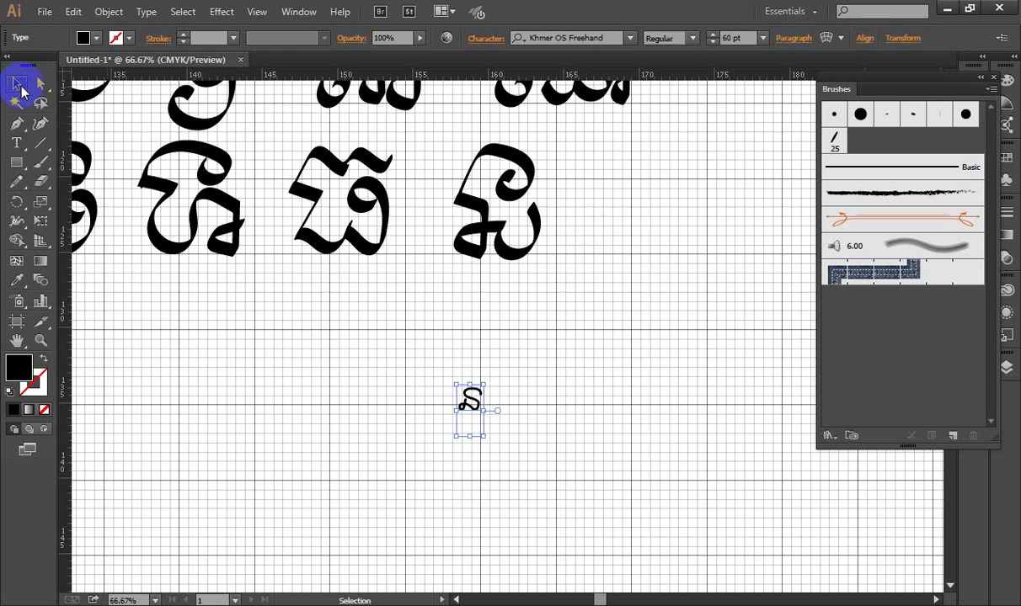
key(Delete)
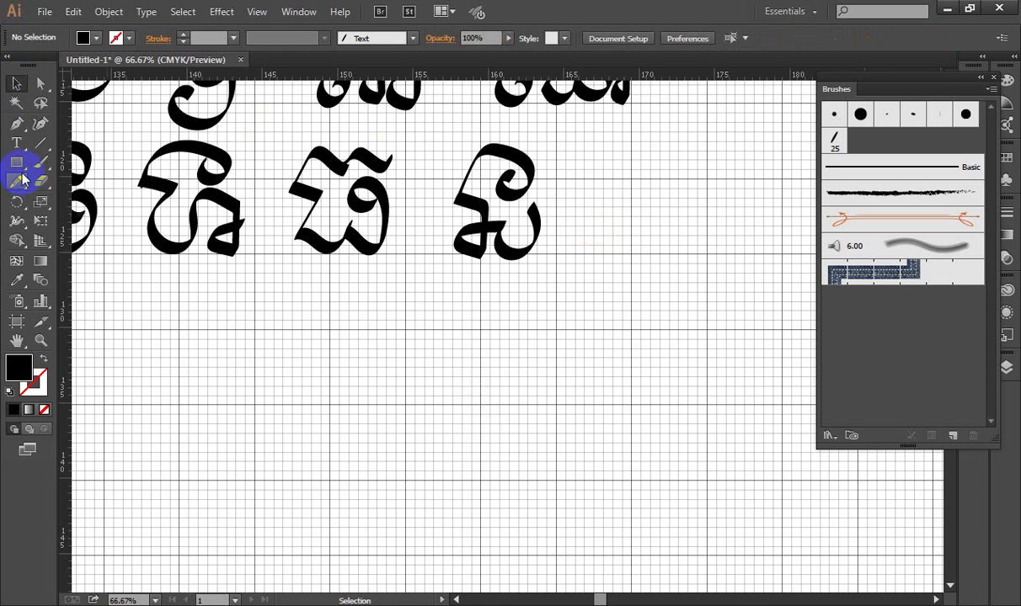
click(42, 162)
mouse_move(559, 181)
mouse_down()
mouse_move(586, 236)
mouse_move(640, 252)
mouse_move(661, 189)
mouse_move(576, 162)
mouse_move(592, 124)
mouse_move(659, 137)
mouse_move(649, 144)
mouse_up()
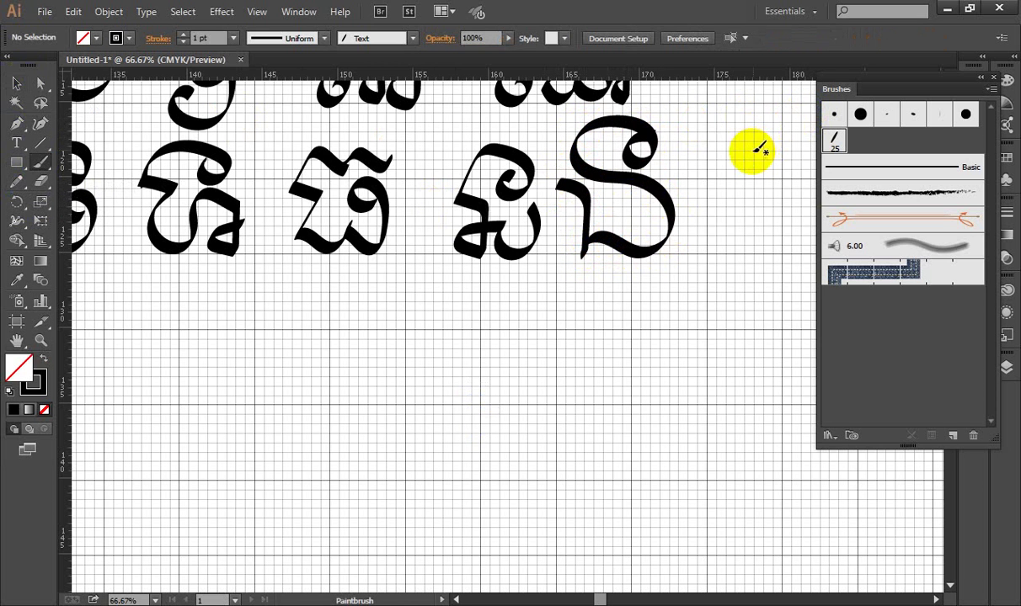
key(v)
click(649, 234)
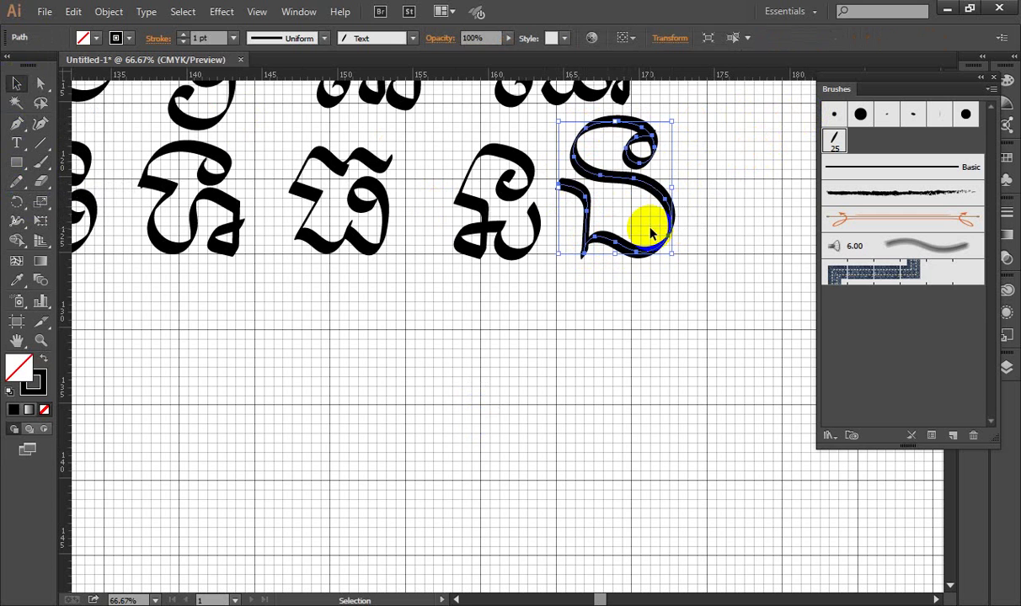
key(Delete)
scroll(505, 289, down, 2)
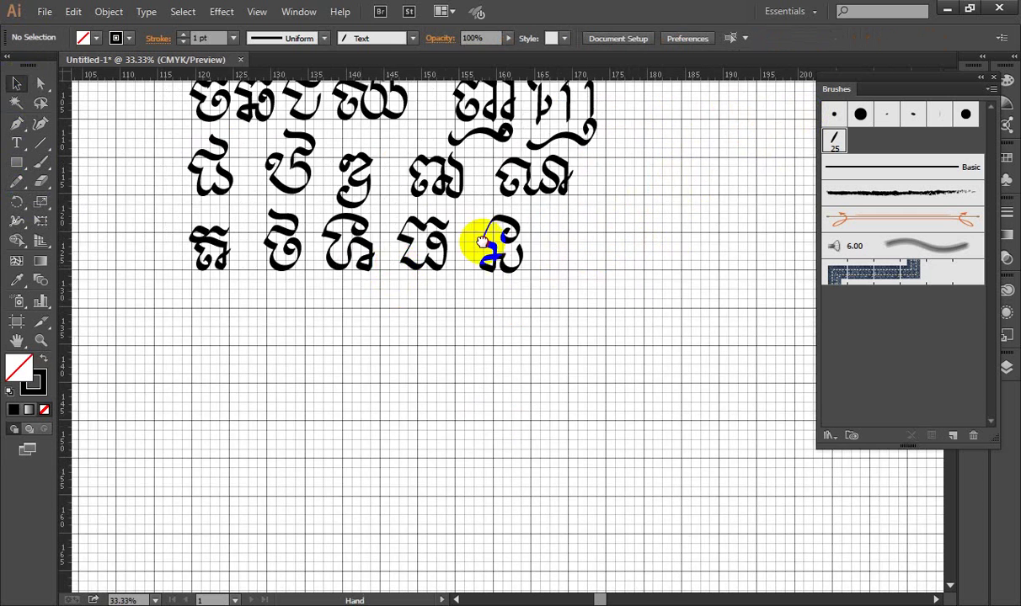
scroll(487, 249, left, 3)
scroll(371, 232, up, 1)
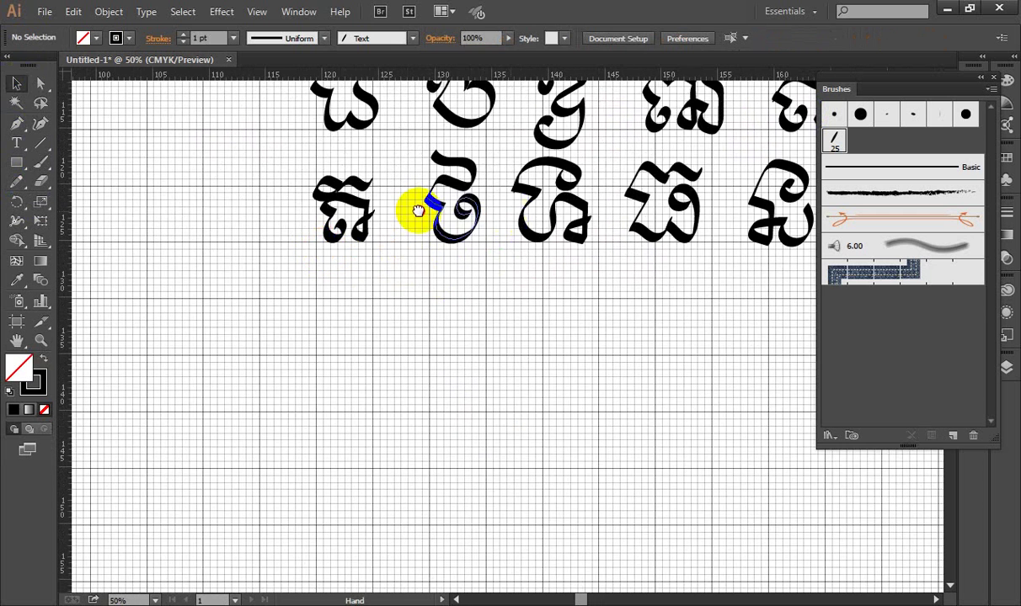
scroll(386, 218, right, 3)
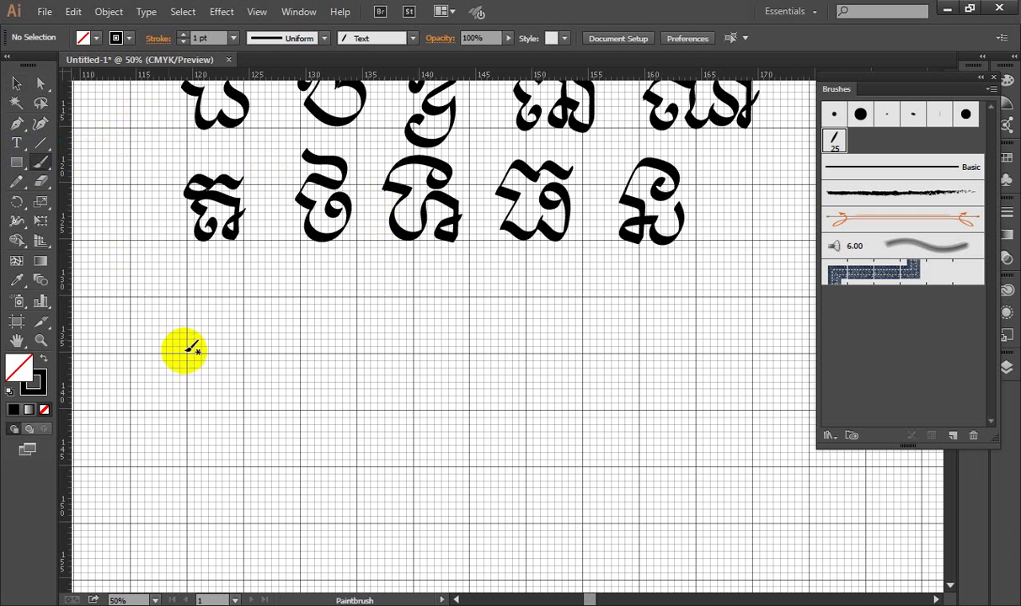
- Zoom to 200% on blank canvas and try U-shaped and hook strokes, undoing them
scroll(212, 362, up, 1)
scroll(214, 361, up, 1)
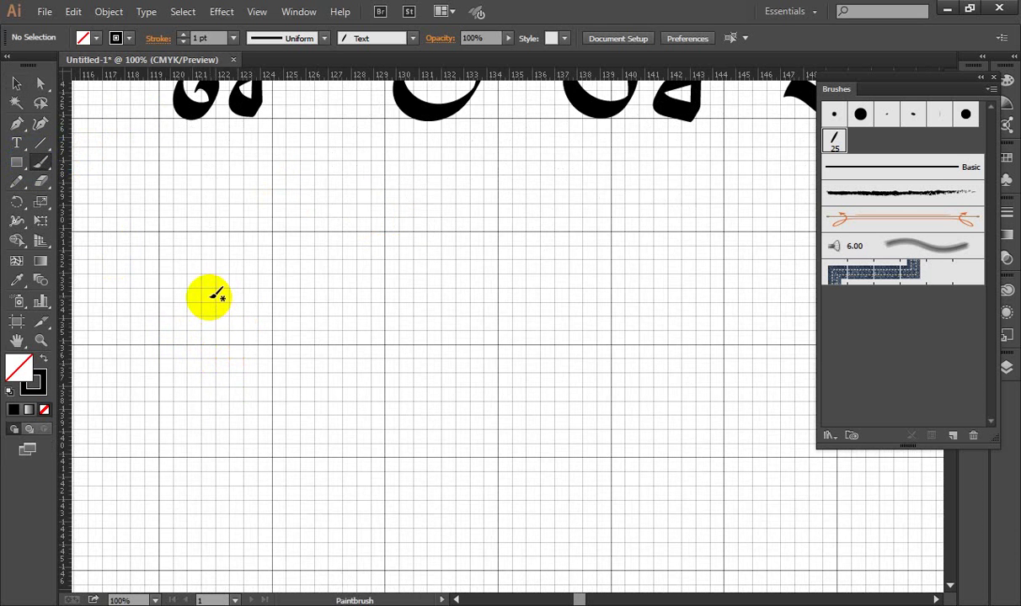
scroll(206, 297, up, 1)
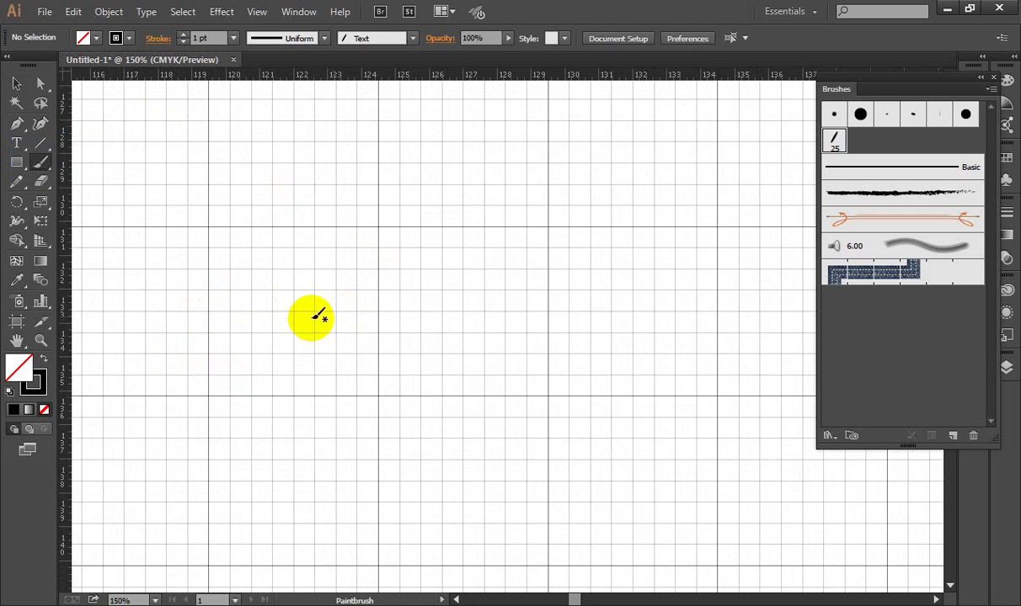
scroll(308, 317, up, 1)
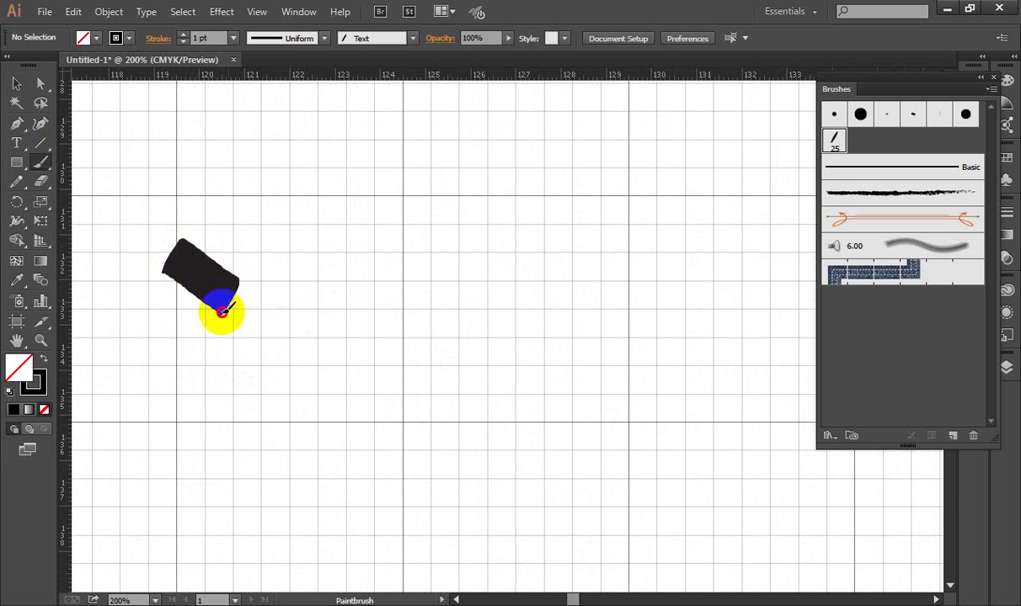
mouse_move(221, 312)
mouse_down()
mouse_move(212, 378)
mouse_move(303, 401)
mouse_move(378, 283)
mouse_move(308, 238)
mouse_up()
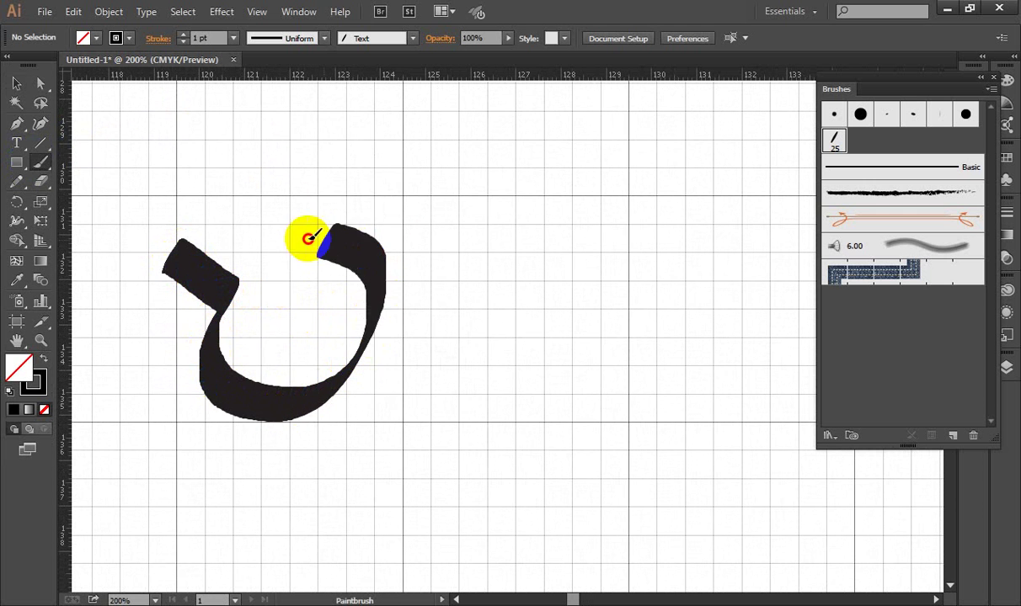
mouse_move(182, 256)
mouse_down()
mouse_move(201, 191)
mouse_move(265, 208)
mouse_move(290, 203)
mouse_up()
key(ctrl+z)
mouse_move(207, 255)
mouse_down()
mouse_move(251, 399)
mouse_move(364, 360)
mouse_move(358, 274)
mouse_move(296, 252)
mouse_move(290, 268)
mouse_up()
key(ctrl+z)
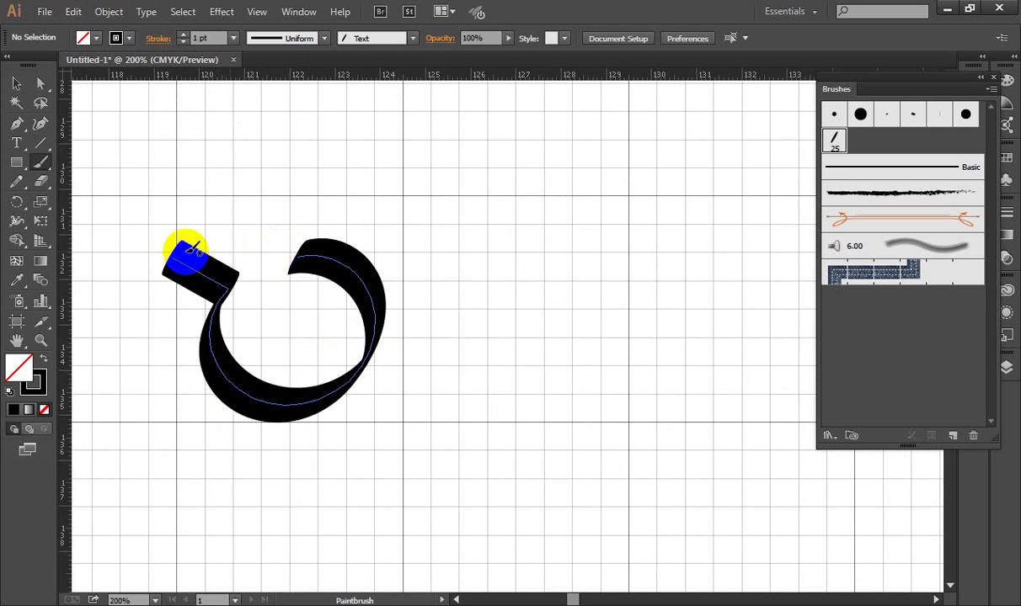
- Paint the hooked top stroke, a flag-topped stroke from the bowl, and a right-hooking rising stroke
mouse_move(177, 265)
mouse_down()
mouse_move(216, 183)
mouse_move(284, 221)
mouse_up()
mouse_move(291, 283)
mouse_down()
mouse_move(334, 197)
mouse_move(412, 218)
mouse_up()
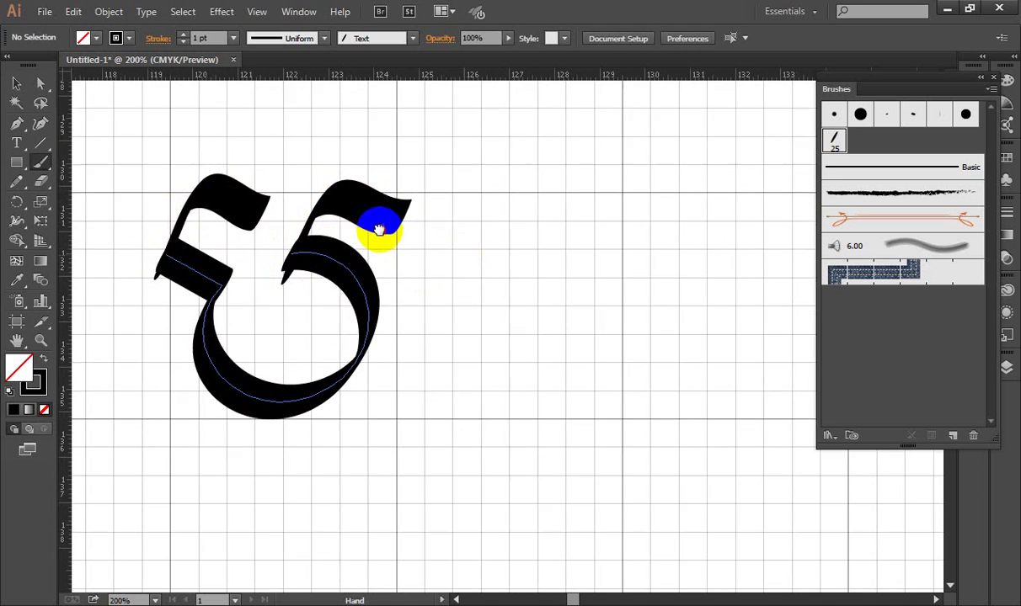
scroll(386, 230, right, 3)
scroll(514, 226, right, 3)
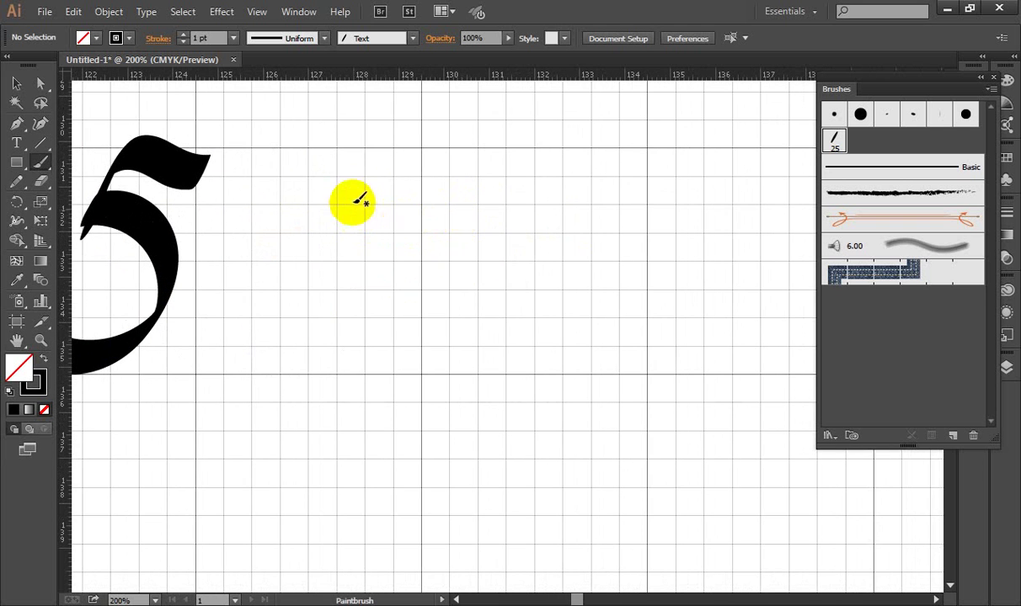
mouse_move(368, 208)
mouse_down()
mouse_move(413, 221)
mouse_move(382, 314)
mouse_move(449, 327)
mouse_move(579, 325)
mouse_move(570, 221)
mouse_move(559, 223)
mouse_up()
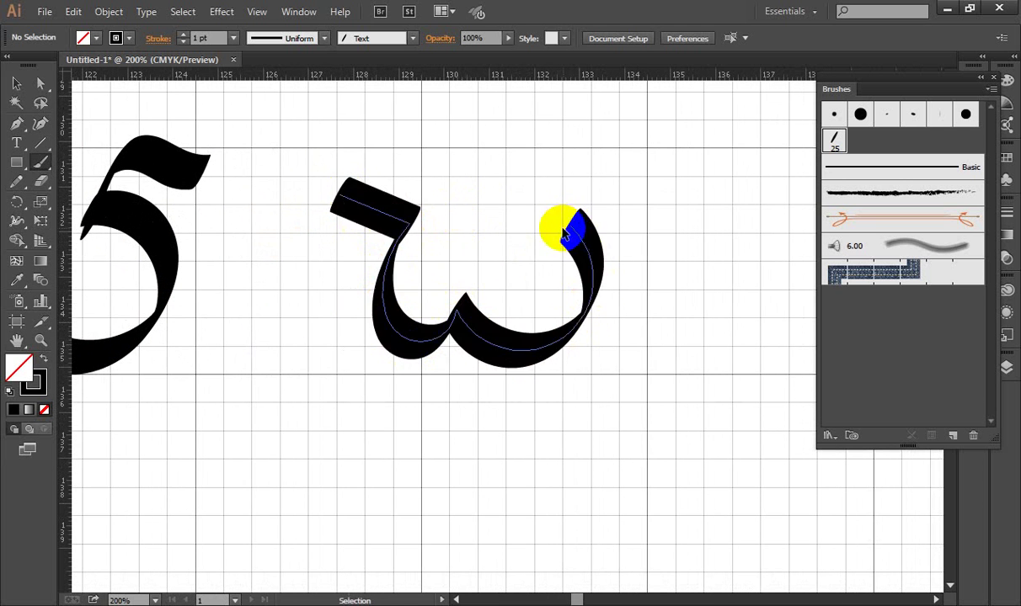
key(ctrl+z)
mouse_move(448, 224)
mouse_down()
mouse_move(371, 229)
mouse_move(348, 216)
mouse_move(387, 227)
mouse_move(348, 280)
mouse_move(398, 349)
mouse_move(440, 308)
mouse_move(483, 349)
mouse_move(548, 322)
mouse_move(543, 195)
mouse_move(467, 182)
mouse_move(529, 227)
mouse_move(513, 177)
mouse_move(432, 267)
mouse_up()
mouse_move(257, 313)
mouse_down()
mouse_move(314, 214)
mouse_move(424, 228)
mouse_move(510, 217)
mouse_move(394, 91)
mouse_up()
- Paint a looping consonant with an arcing top, right stroke and diagonal tail, redoing the first loop
key(space)
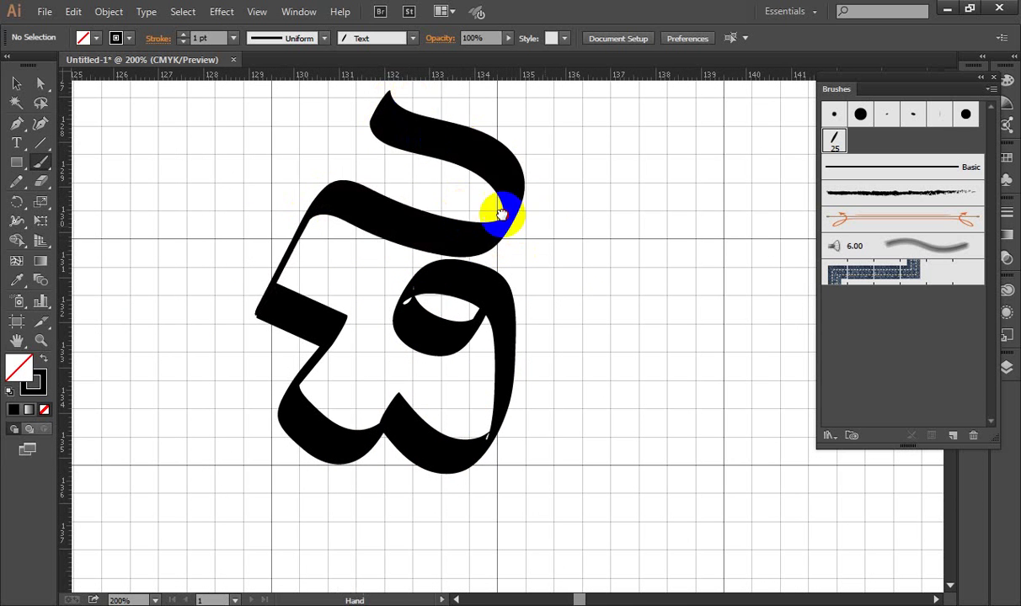
drag(501, 213, 362, 178)
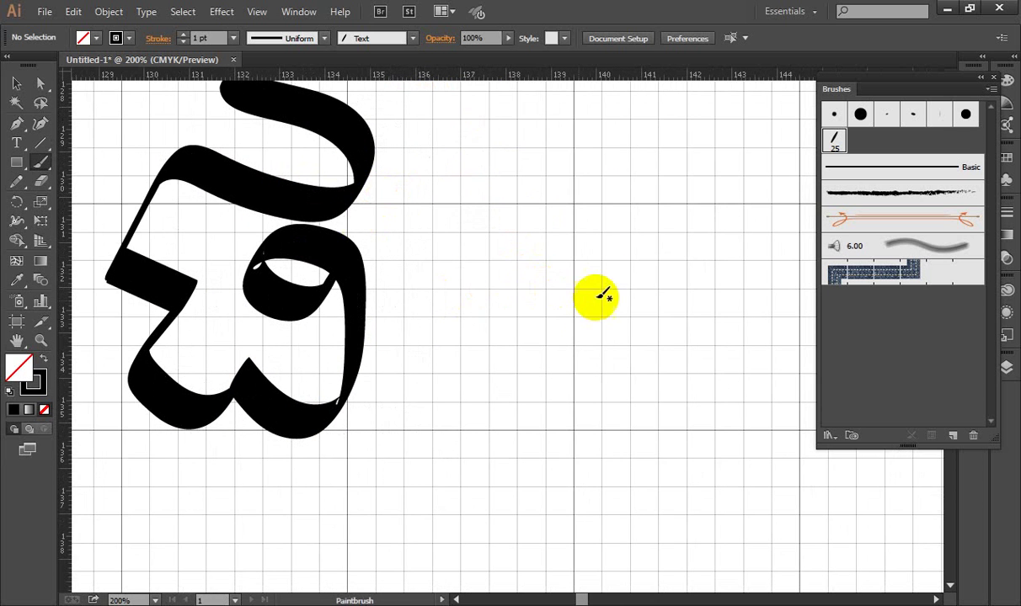
mouse_move(596, 296)
mouse_down()
mouse_move(492, 258)
mouse_move(479, 232)
mouse_up()
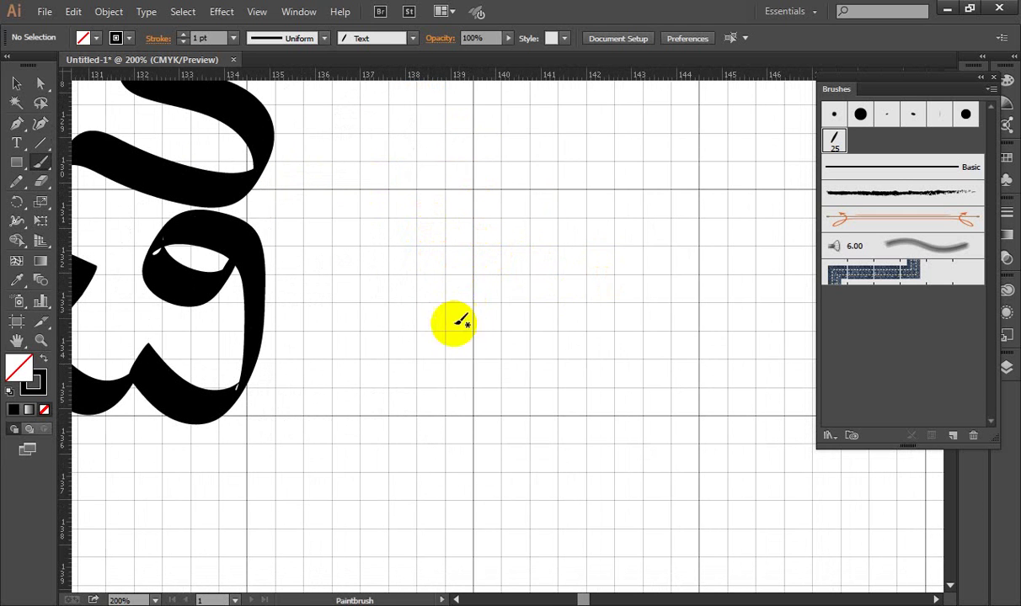
mouse_move(449, 307)
mouse_down()
mouse_move(495, 346)
mouse_move(446, 361)
mouse_move(436, 276)
mouse_move(476, 212)
mouse_move(615, 230)
mouse_move(607, 387)
mouse_up()
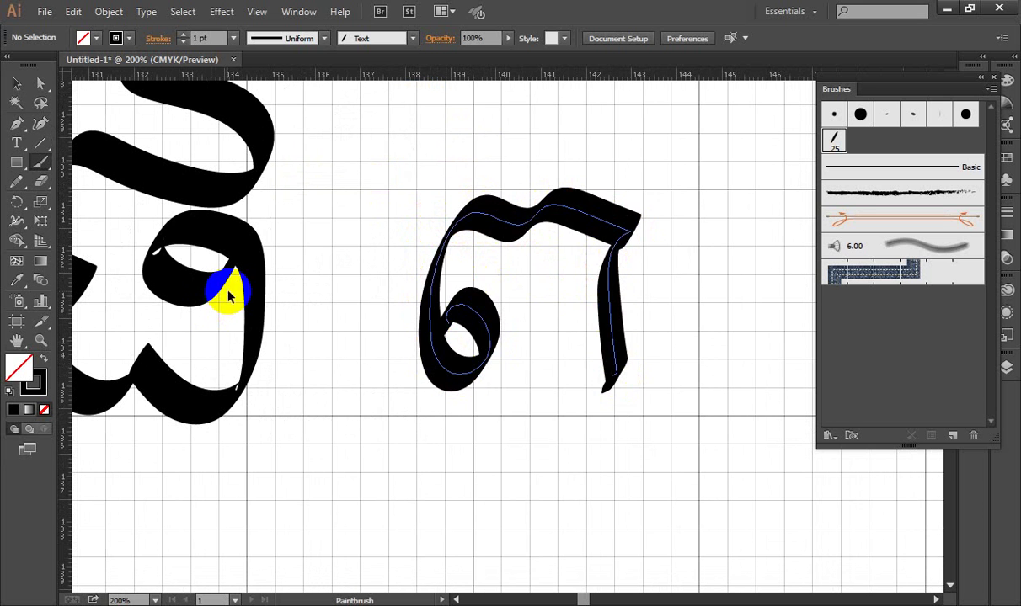
key(ctrl+z)
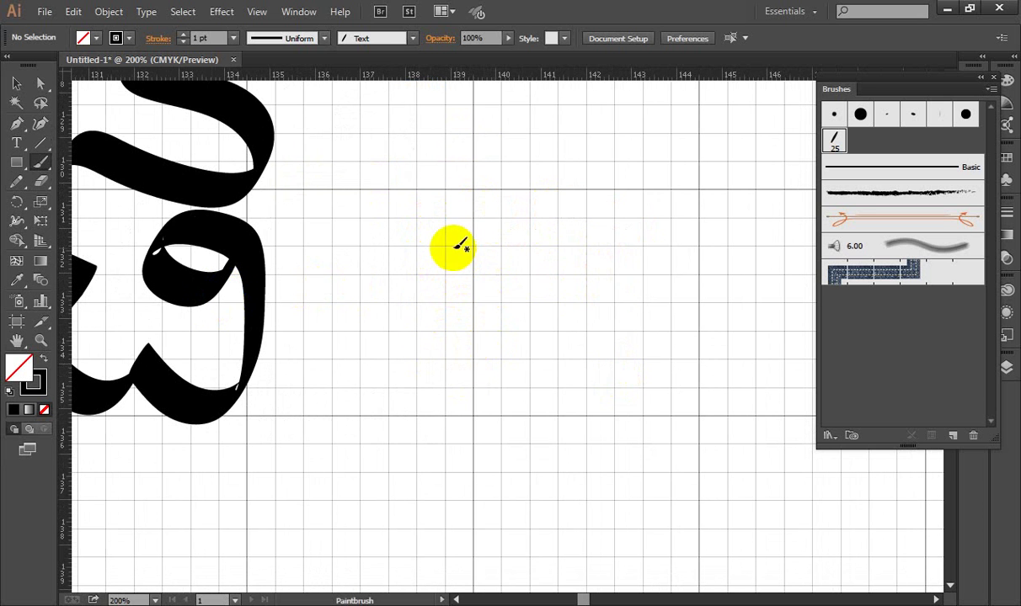
mouse_move(455, 234)
mouse_down()
mouse_move(497, 303)
mouse_move(474, 401)
mouse_move(543, 392)
mouse_move(537, 321)
mouse_move(505, 353)
mouse_up()
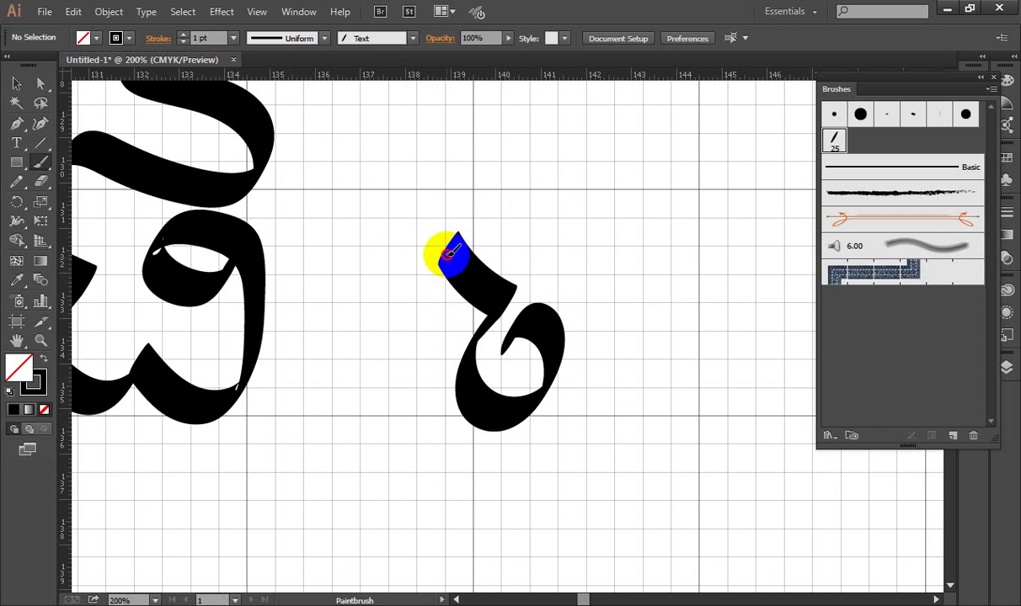
mouse_move(452, 249)
mouse_down()
mouse_move(482, 198)
mouse_move(567, 221)
mouse_move(559, 237)
mouse_move(602, 201)
mouse_move(688, 227)
mouse_move(569, 227)
mouse_up()
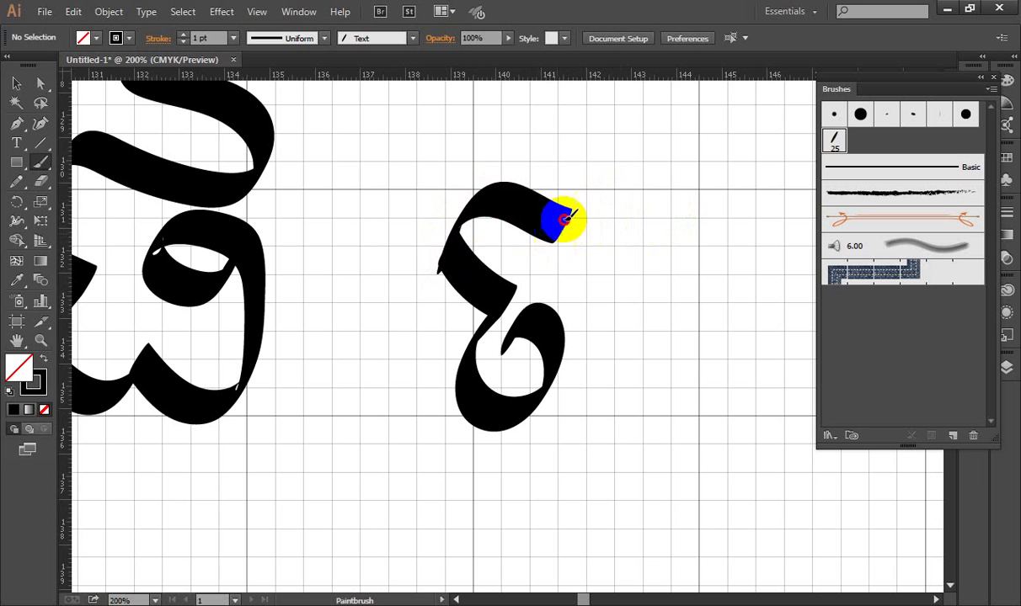
mouse_move(617, 194)
mouse_down()
mouse_move(684, 217)
mouse_move(671, 383)
mouse_move(615, 342)
mouse_move(720, 291)
mouse_up()
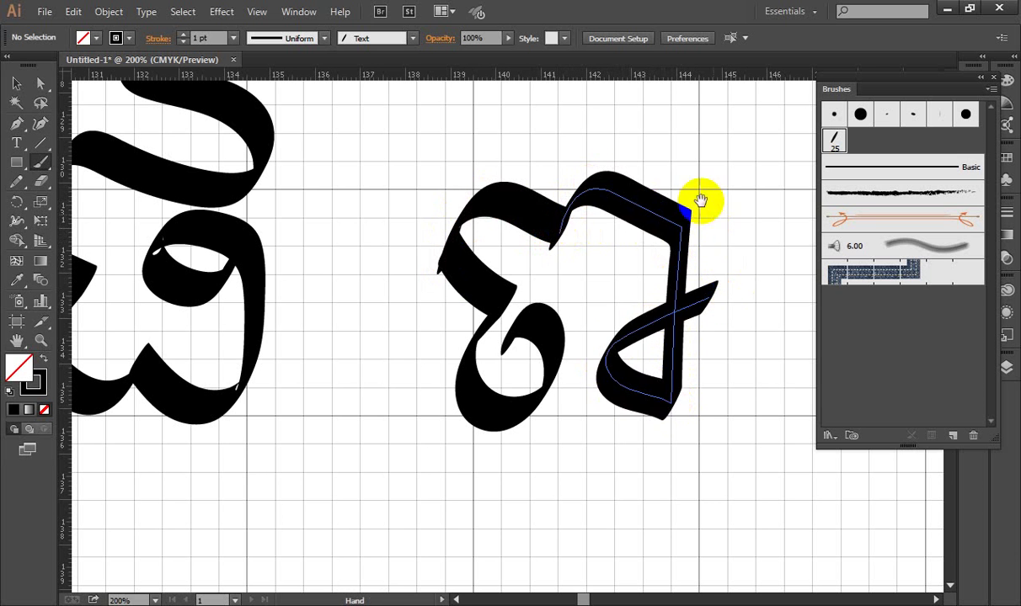
drag(644, 199, 344, 218)
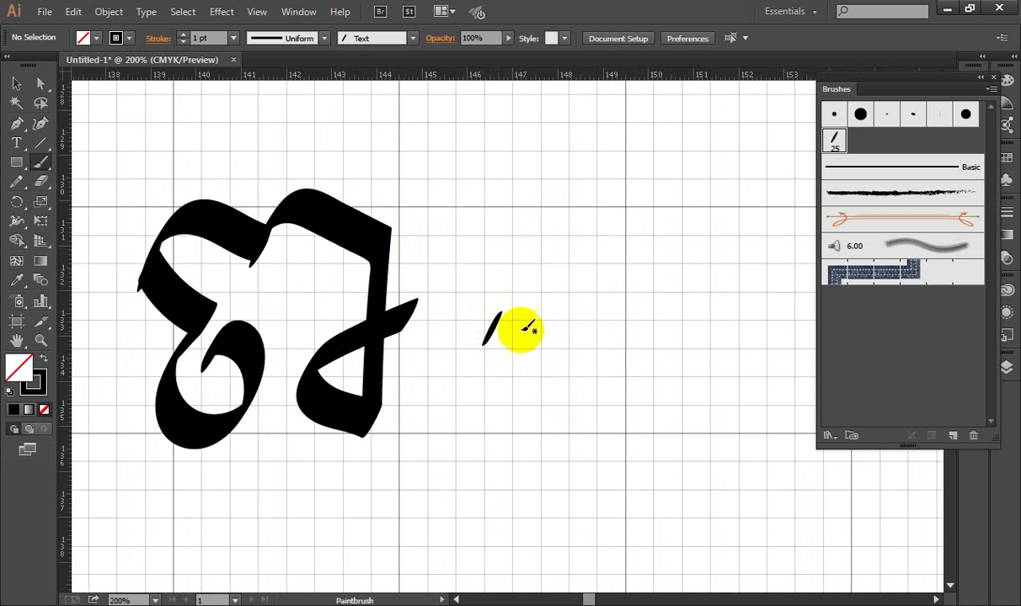
- Brush the next consonant with a hooked stroke, top bar and curling head
drag(592, 326, 437, 299)
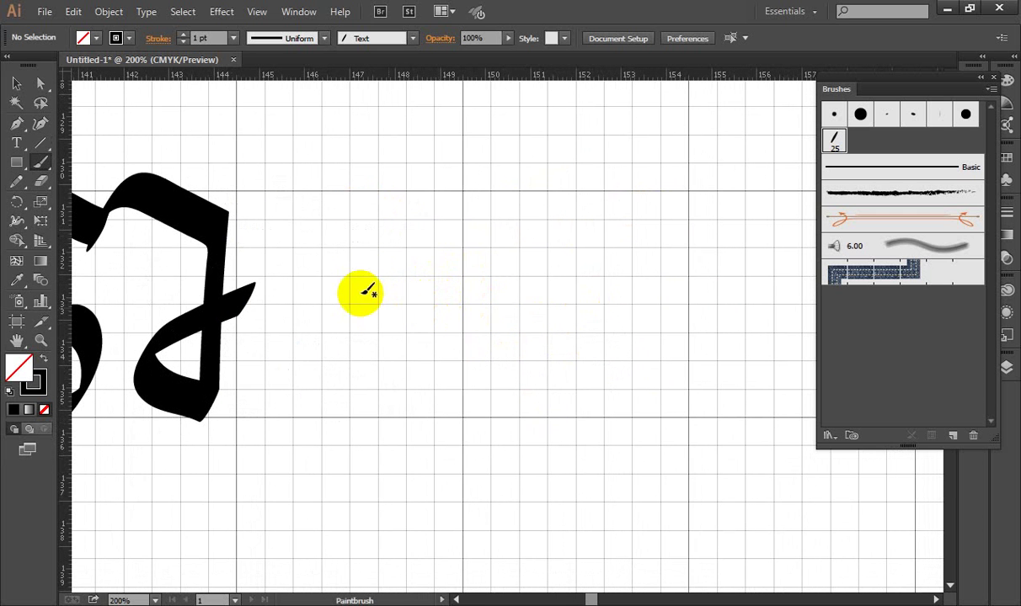
mouse_move(358, 275)
mouse_down()
mouse_move(398, 301)
mouse_move(421, 387)
mouse_move(347, 387)
mouse_up()
mouse_move(360, 341)
mouse_down()
mouse_move(375, 269)
mouse_move(346, 269)
mouse_move(410, 190)
mouse_move(541, 240)
mouse_move(549, 401)
mouse_move(498, 395)
mouse_move(569, 288)
mouse_up()
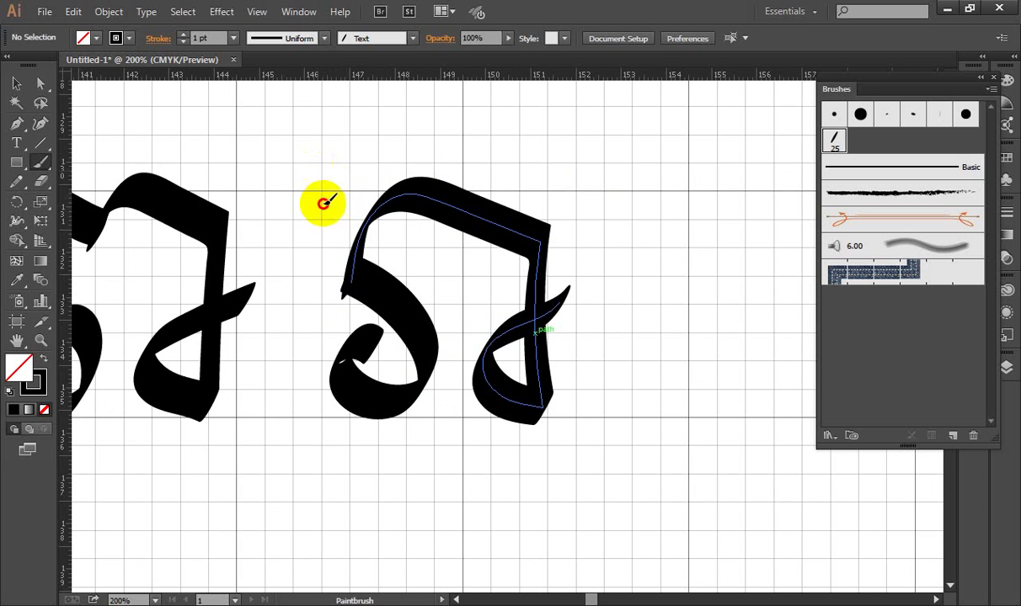
mouse_move(323, 202)
mouse_down()
mouse_move(405, 159)
mouse_move(307, 171)
mouse_move(369, 113)
mouse_move(476, 102)
mouse_move(438, 153)
mouse_move(456, 114)
mouse_move(538, 159)
mouse_move(572, 99)
mouse_up()
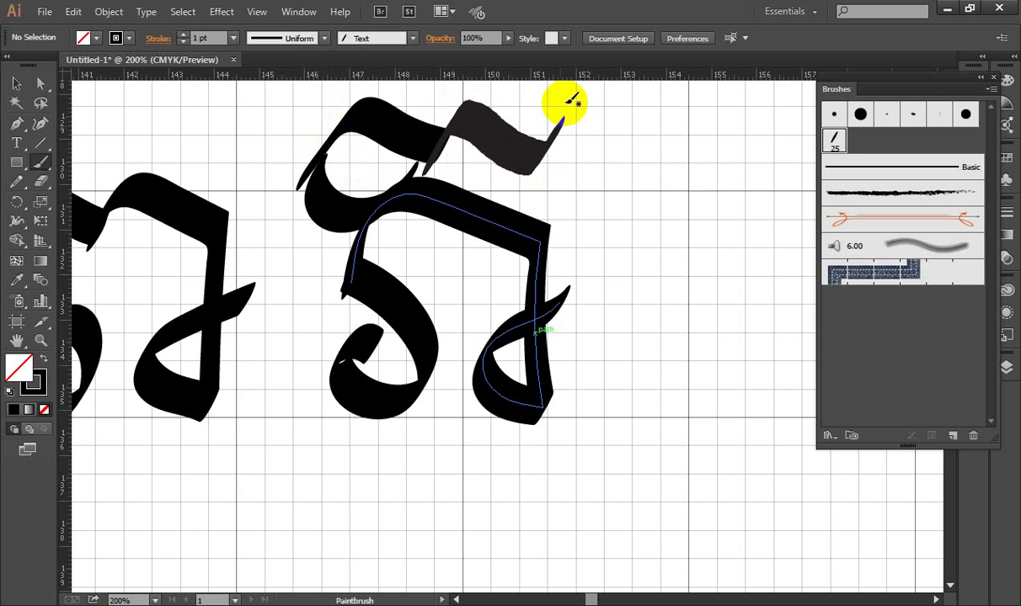
- Paint the last consonant's curved body and a shorter curved right arm, redoing both strokes
drag(547, 194, 471, 210)
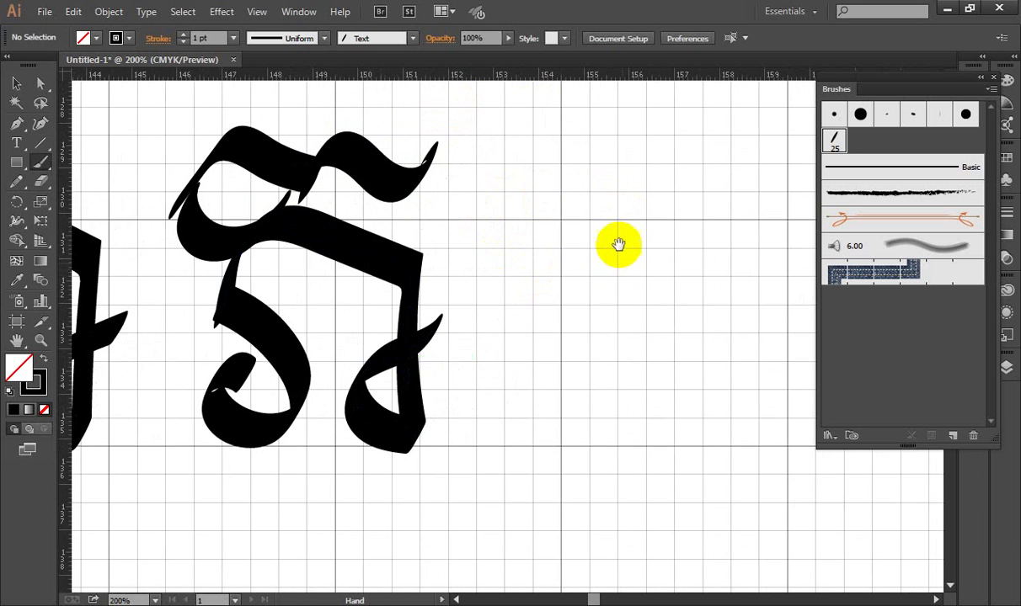
drag(618, 245, 563, 206)
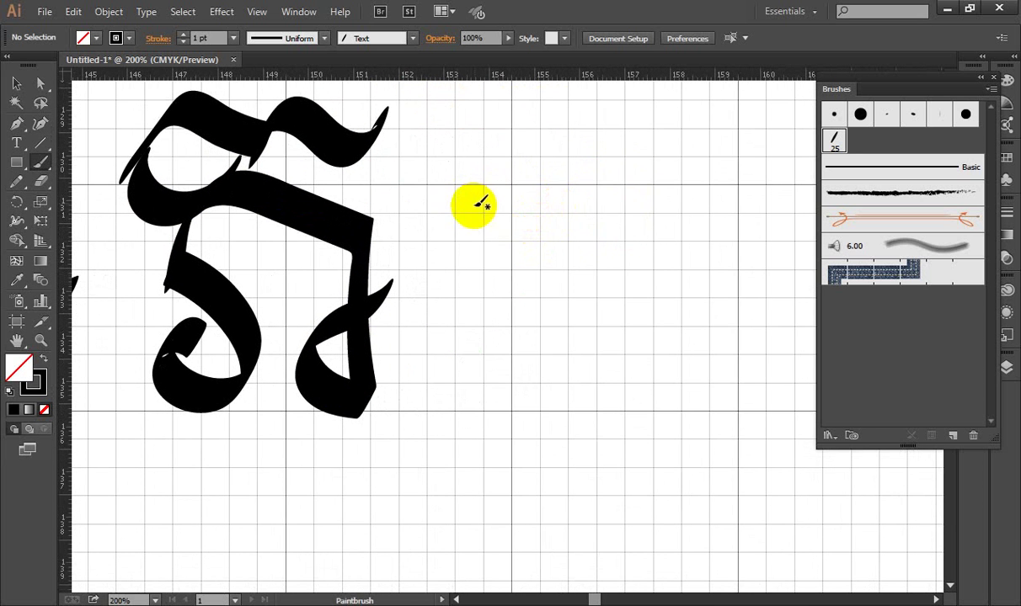
mouse_move(459, 198)
mouse_down()
mouse_move(692, 286)
mouse_move(632, 217)
mouse_move(599, 216)
mouse_up()
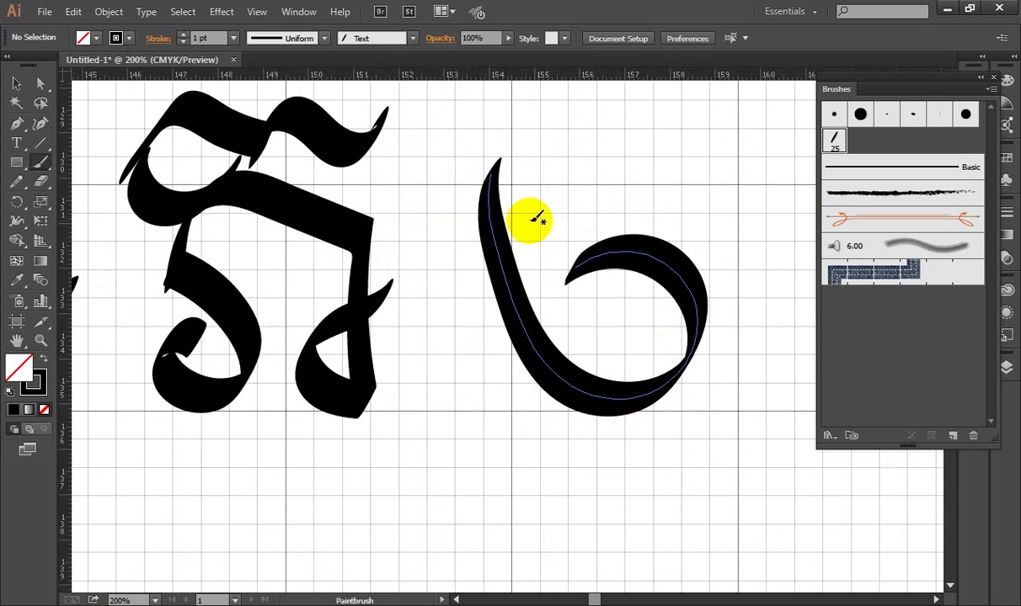
key(ctrl+z)
mouse_move(472, 192)
mouse_down()
mouse_move(548, 365)
mouse_move(677, 390)
mouse_move(714, 261)
mouse_up()
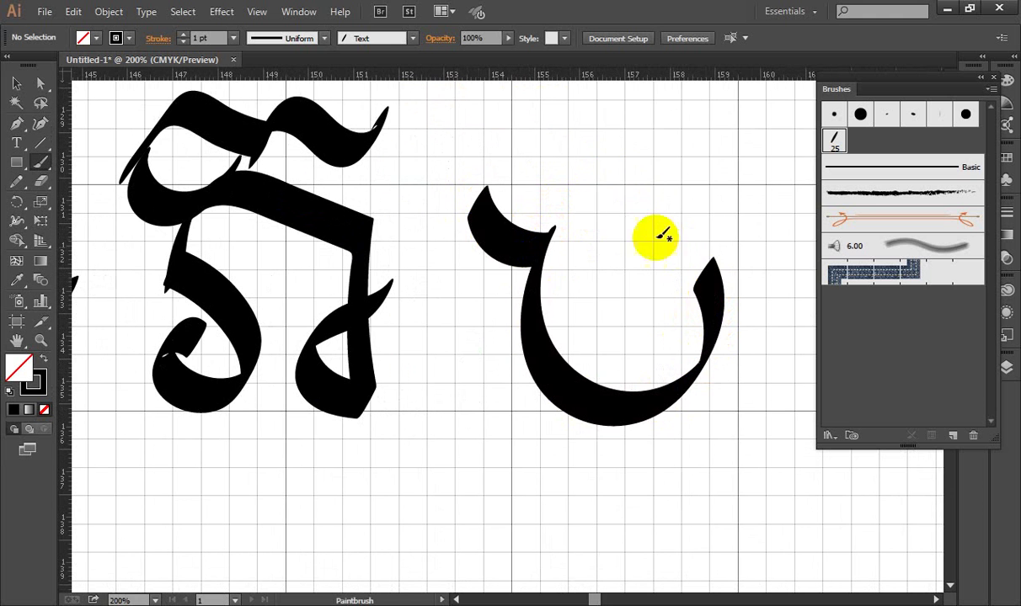
mouse_move(597, 195)
mouse_down()
mouse_move(683, 235)
mouse_move(714, 185)
mouse_up()
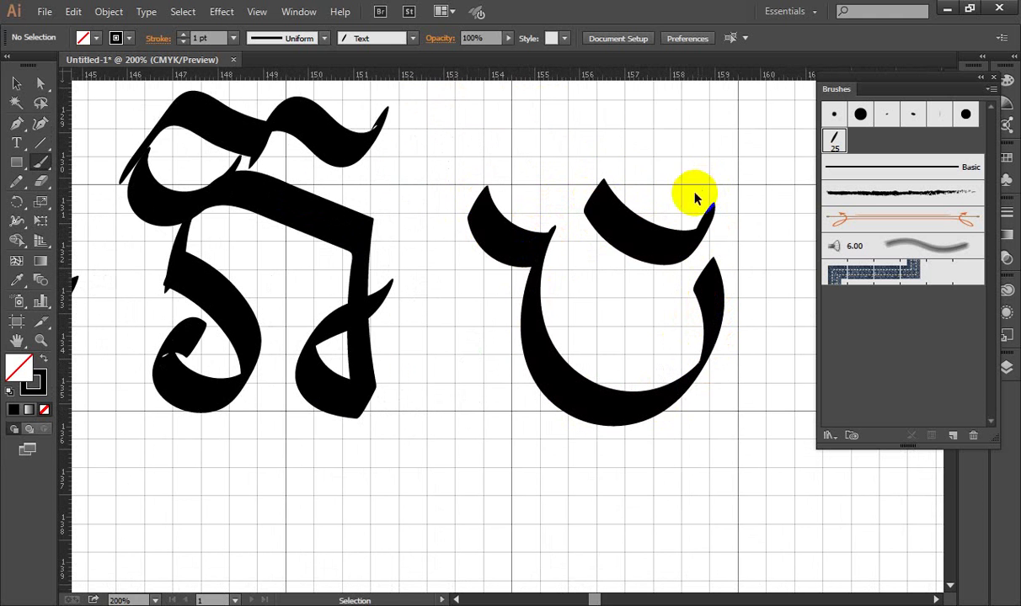
key(ctrl+z)
mouse_move(634, 194)
mouse_down()
mouse_move(683, 235)
mouse_move(715, 211)
mouse_up()
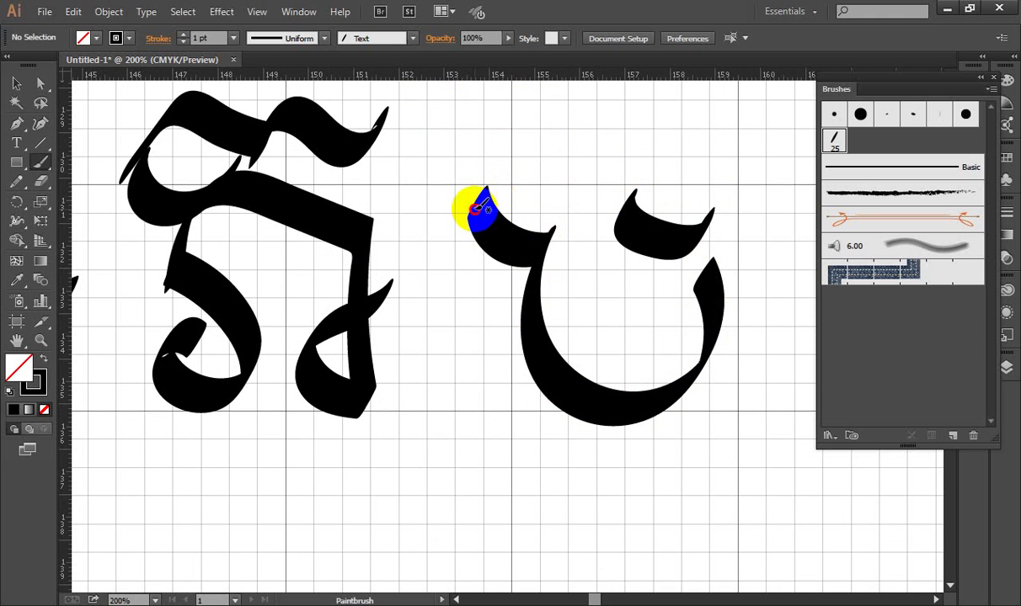
- Finish that letter with wavy flag heads and a sweeping bottom tail, then zoom out to 50%
mouse_move(477, 206)
mouse_down()
mouse_move(552, 155)
mouse_move(597, 166)
mouse_up()
mouse_move(620, 217)
mouse_down()
mouse_move(670, 147)
mouse_move(754, 173)
mouse_up()
drag(630, 324, 788, 383)
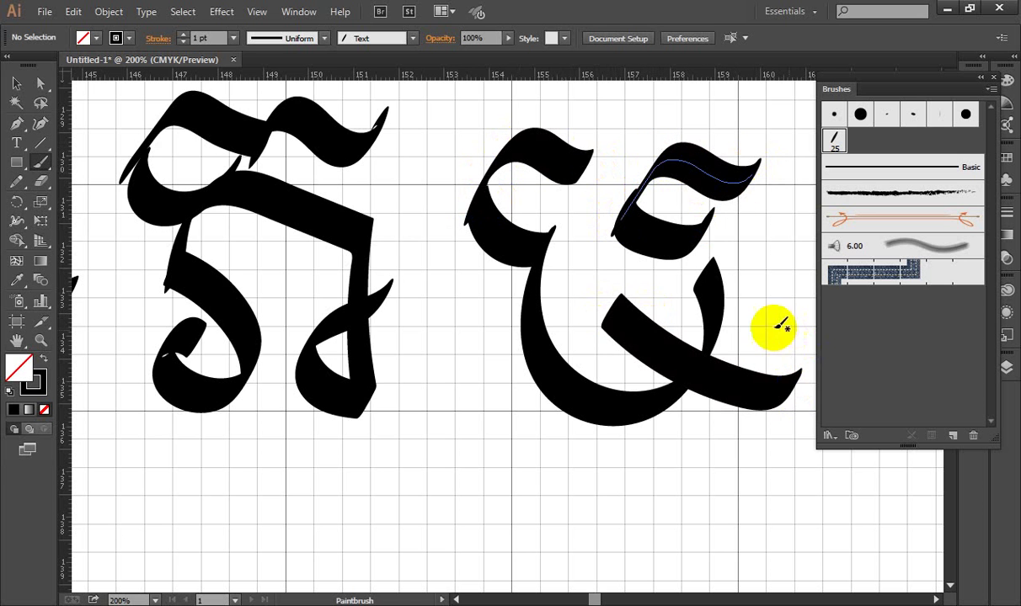
key(ctrl+z)
drag(683, 246, 483, 227)
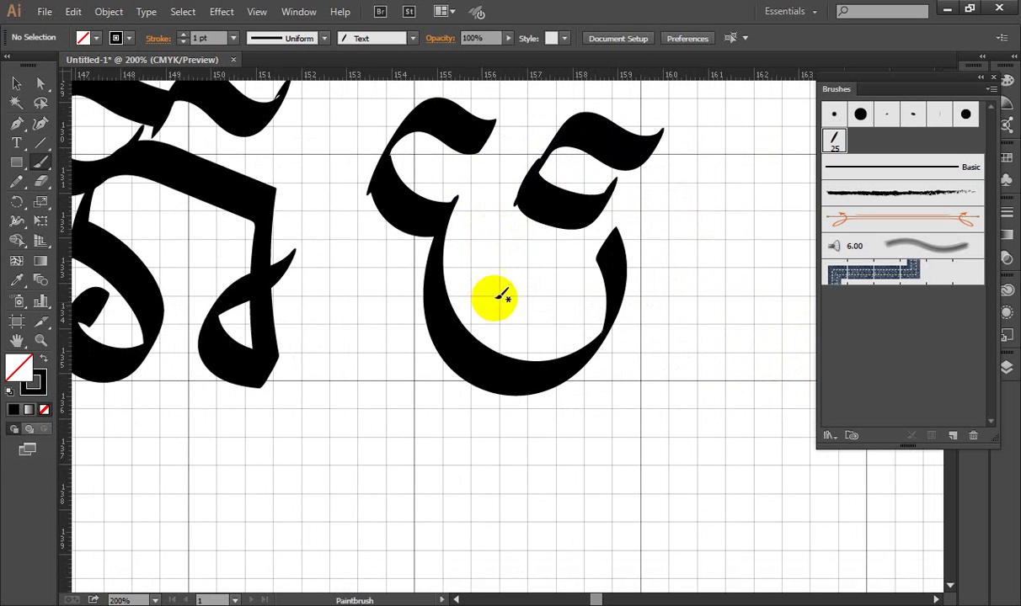
mouse_move(504, 304)
mouse_down()
mouse_move(521, 280)
mouse_move(511, 330)
mouse_move(684, 337)
mouse_up()
key(ctrl+z)
drag(707, 233, 433, 258)
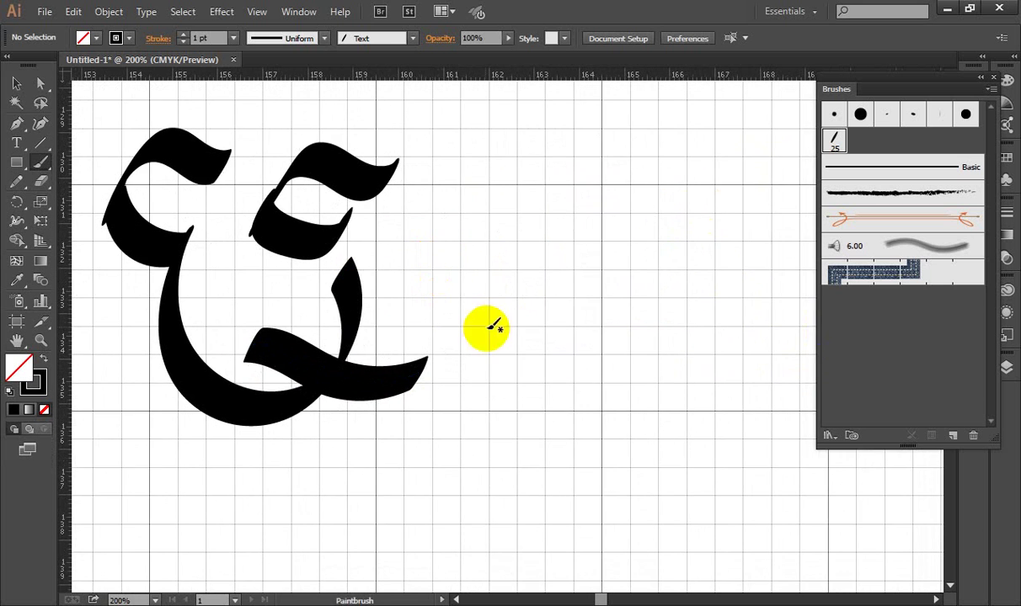
key(ctrl+minus)
key(ctrl+minus)
key(ctrl+minus)
drag(372, 353, 558, 281)
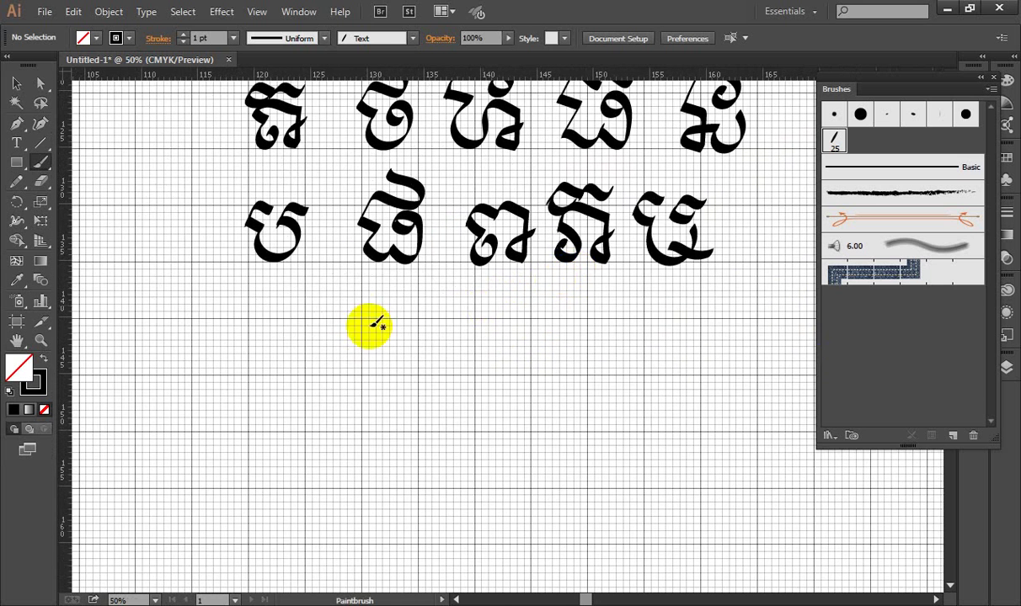
- Zoom to 150% below the rows and paint the new row's first curved consonant, redrawing its loop
key(ctrl+plus)
key(ctrl+plus)
key(ctrl+plus)
drag(399, 253, 478, 144)
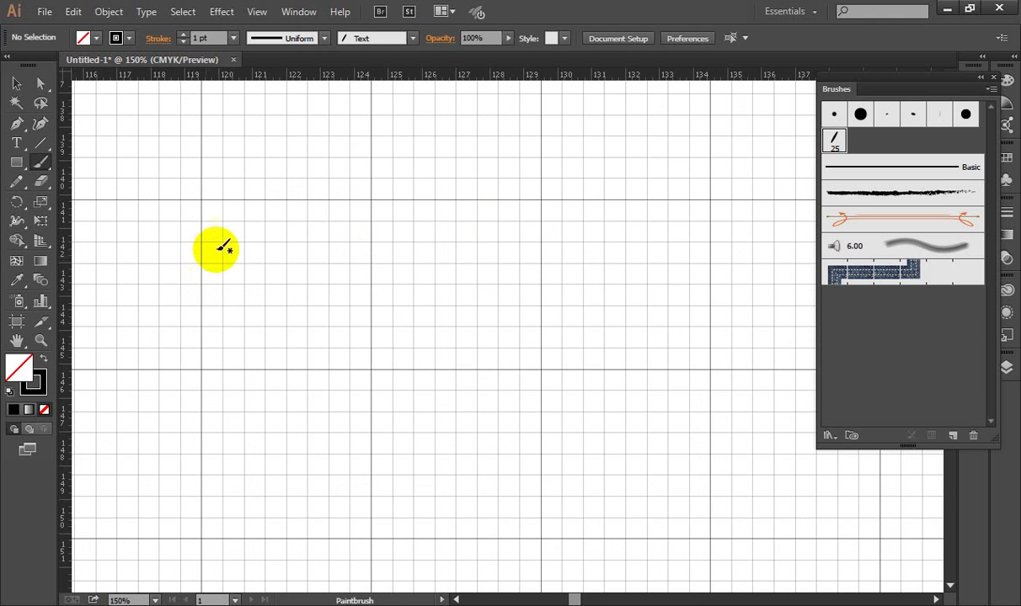
drag(202, 205, 202, 260)
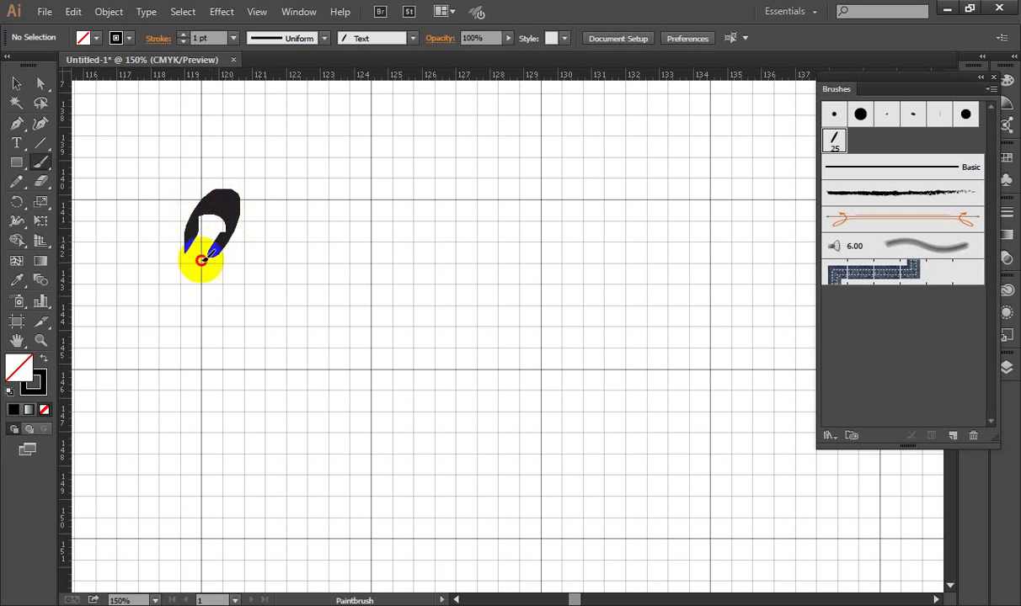
mouse_move(217, 311)
mouse_down()
mouse_move(262, 364)
mouse_move(353, 342)
mouse_move(349, 266)
mouse_move(302, 260)
mouse_move(307, 283)
mouse_move(314, 182)
mouse_move(376, 178)
mouse_move(353, 205)
mouse_up()
key(ctrl+z)
key(ctrl+z)
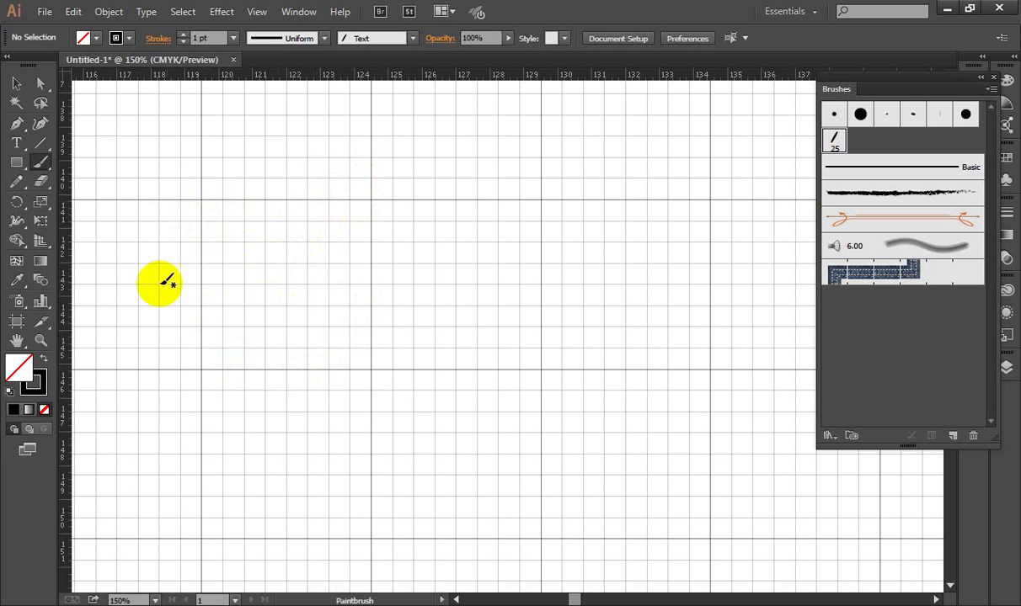
mouse_move(152, 295)
mouse_down()
mouse_move(248, 207)
mouse_move(212, 217)
mouse_move(246, 330)
mouse_move(319, 344)
mouse_move(345, 262)
mouse_move(281, 230)
mouse_move(277, 242)
mouse_up()
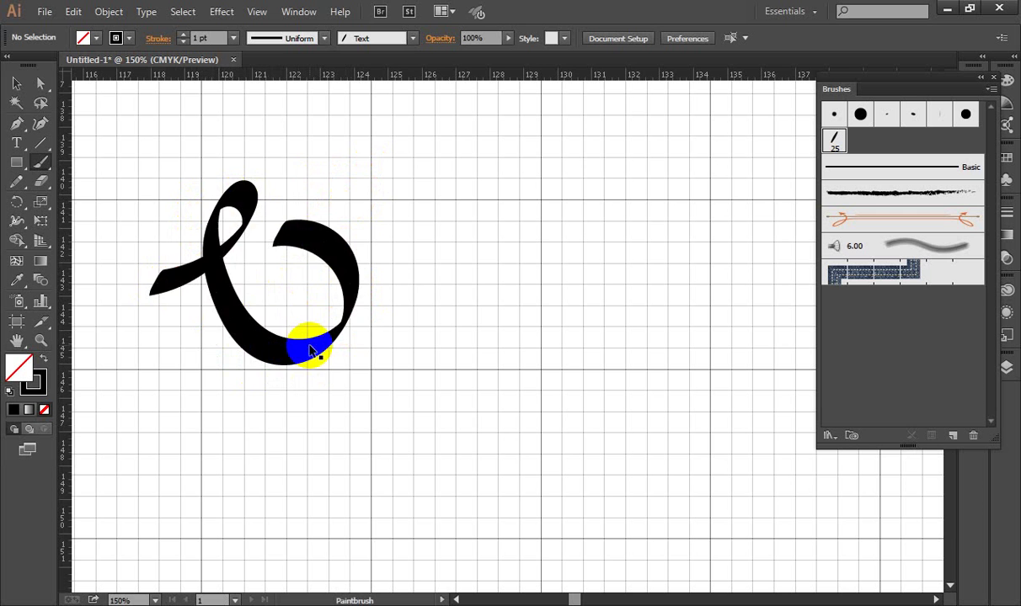
key(ctrl+z)
mouse_move(135, 335)
mouse_down()
mouse_move(226, 278)
mouse_move(258, 182)
mouse_move(241, 296)
mouse_move(339, 363)
mouse_move(395, 235)
mouse_move(291, 150)
mouse_move(262, 92)
mouse_up()
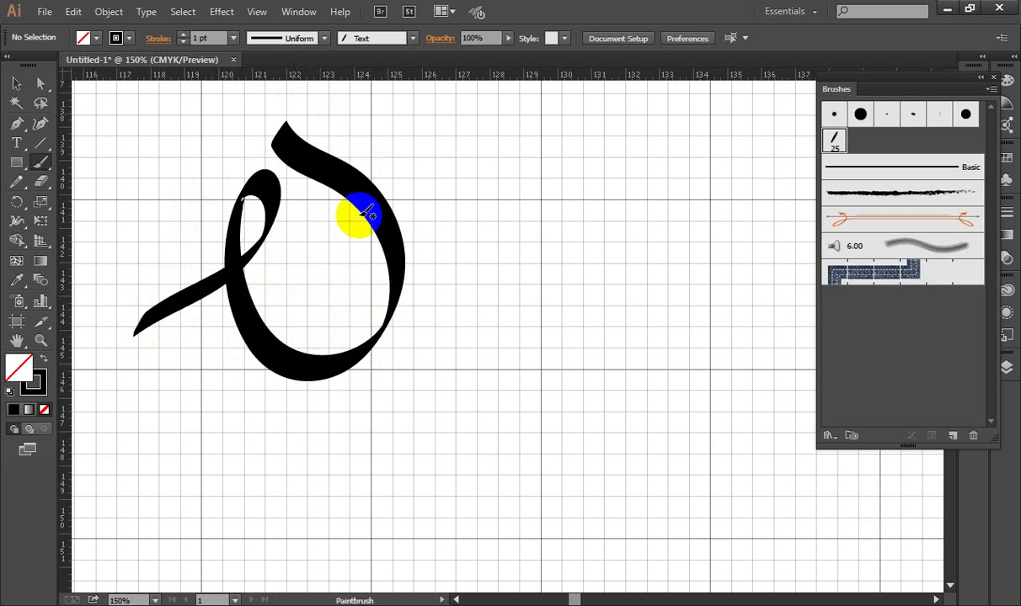
mouse_move(370, 214)
mouse_down()
mouse_move(393, 316)
mouse_move(440, 349)
mouse_move(542, 282)
mouse_move(486, 203)
mouse_move(489, 177)
mouse_up()
- Paint the second consonant with a triangular lower loop and angled top bar, redoing its strokes
mouse_move(547, 217)
mouse_down()
mouse_move(386, 206)
mouse_move(546, 205)
mouse_move(356, 206)
mouse_up()
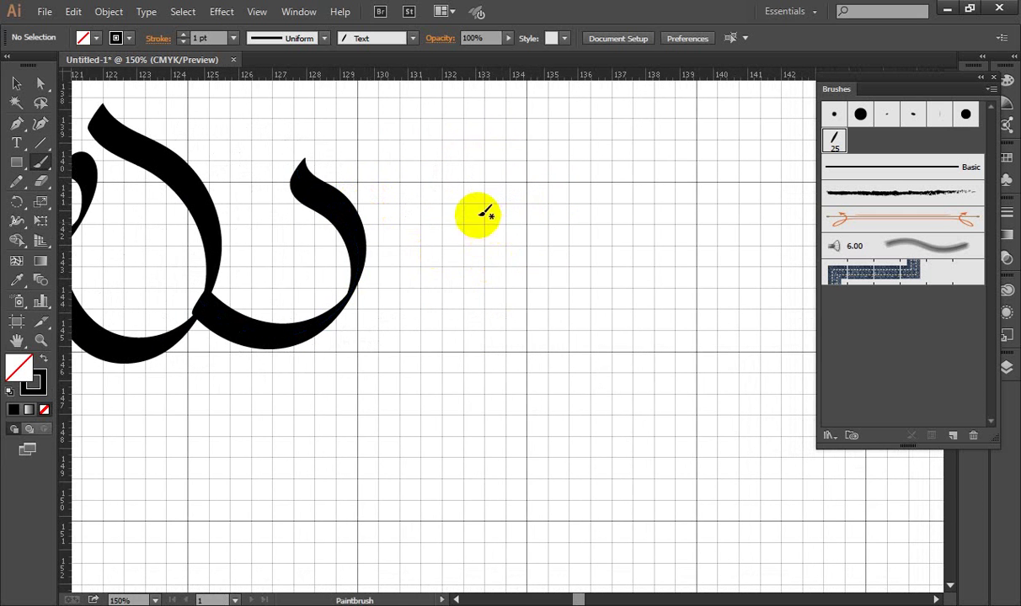
drag(458, 193, 513, 233)
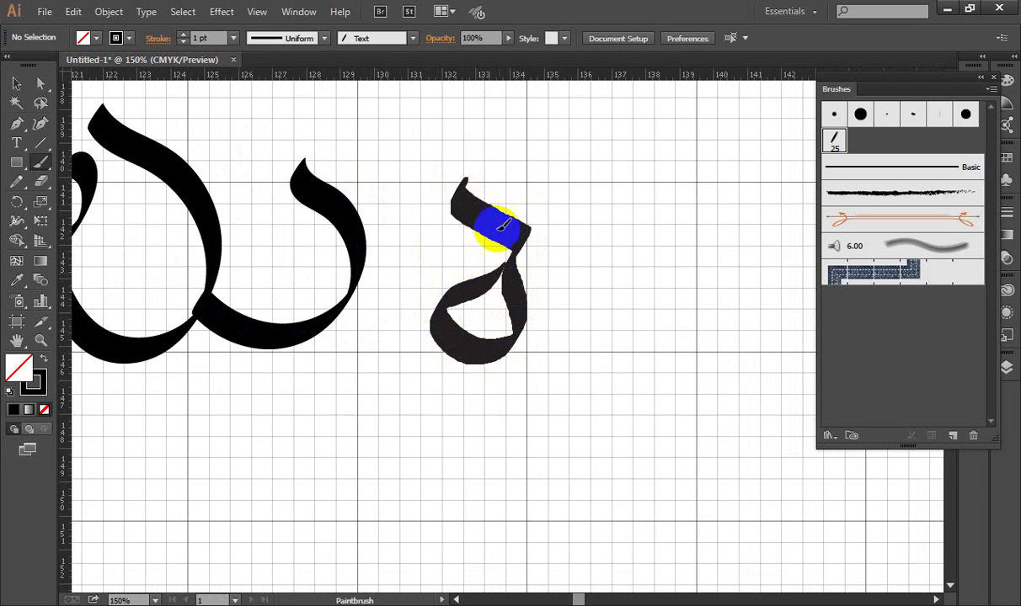
drag(479, 352, 495, 232)
mouse_move(466, 198)
mouse_down()
mouse_move(483, 132)
mouse_move(548, 143)
mouse_move(424, 147)
mouse_up()
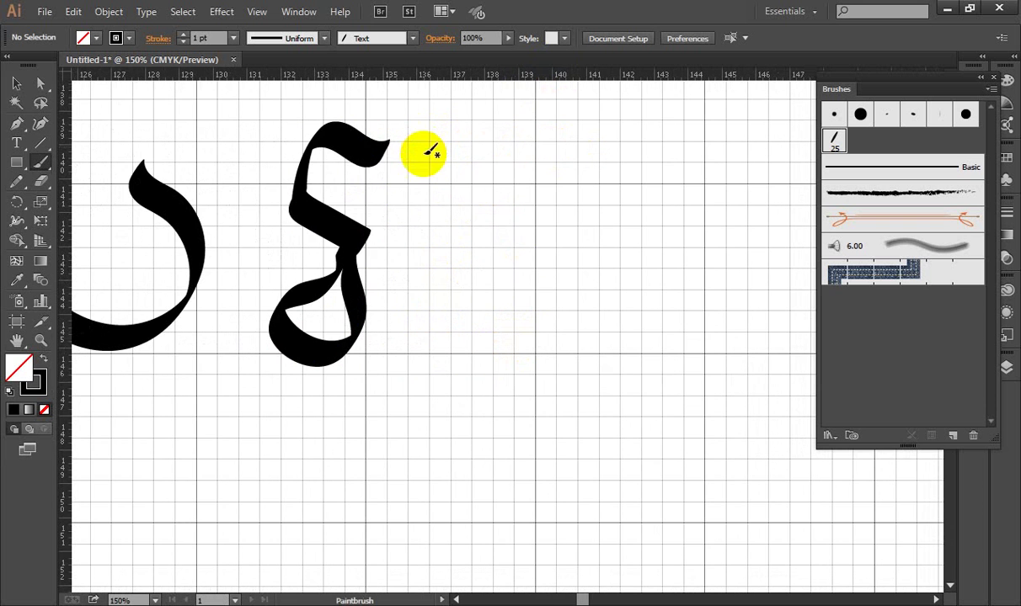
key(ctrl+z)
key(ctrl+z)
mouse_move(295, 189)
mouse_down()
mouse_move(388, 232)
mouse_move(380, 254)
mouse_up()
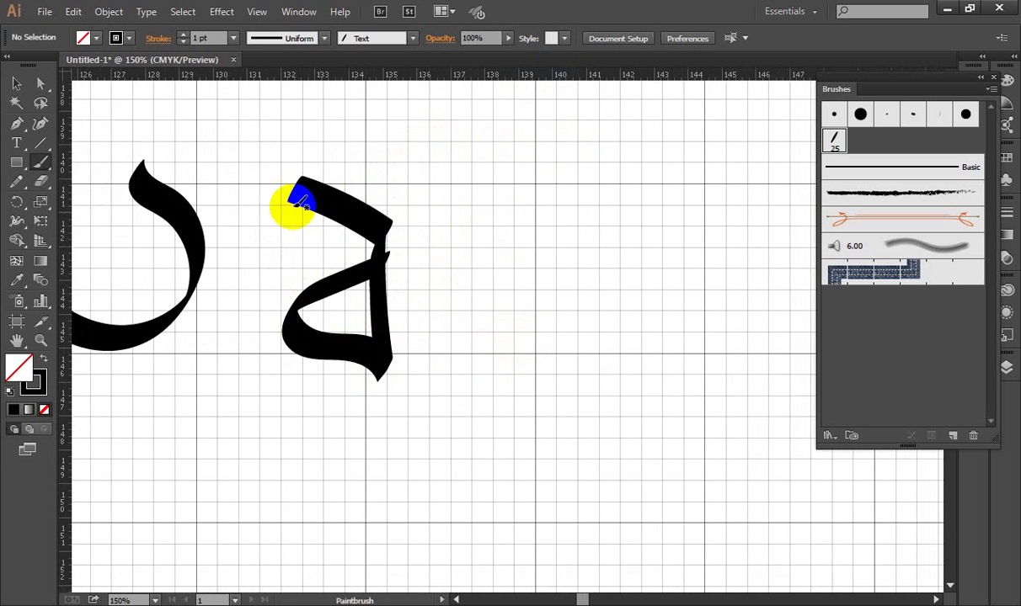
mouse_move(304, 195)
mouse_down()
mouse_move(340, 120)
mouse_move(405, 154)
mouse_up()
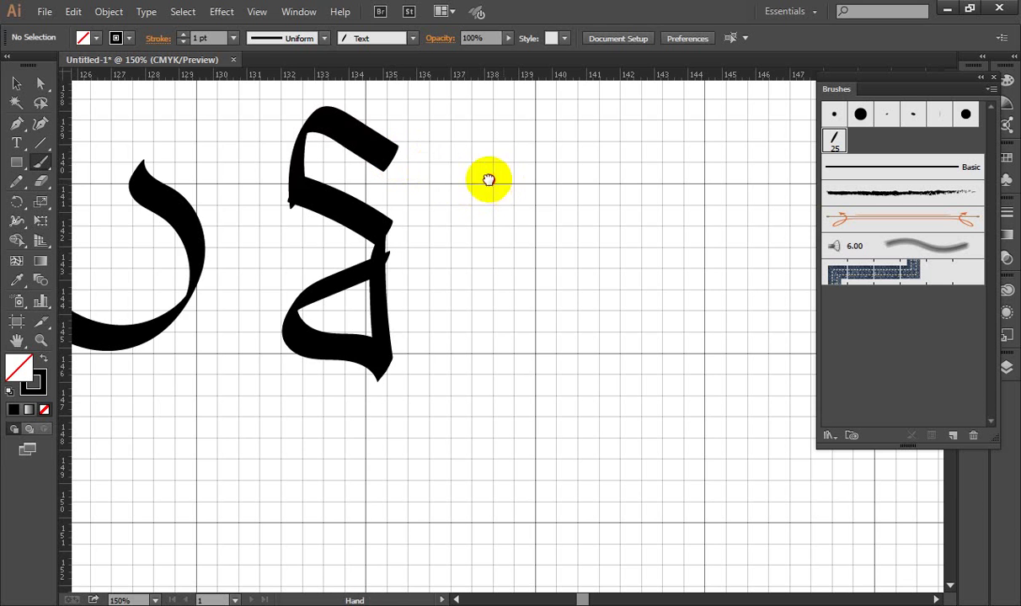
mouse_move(506, 179)
mouse_down()
mouse_move(443, 181)
mouse_move(456, 292)
mouse_move(440, 246)
mouse_up()
- Paint a consonant with a looped body, top bar and tall sweeping stem using the 25 pt brush
key(ctrl+z)
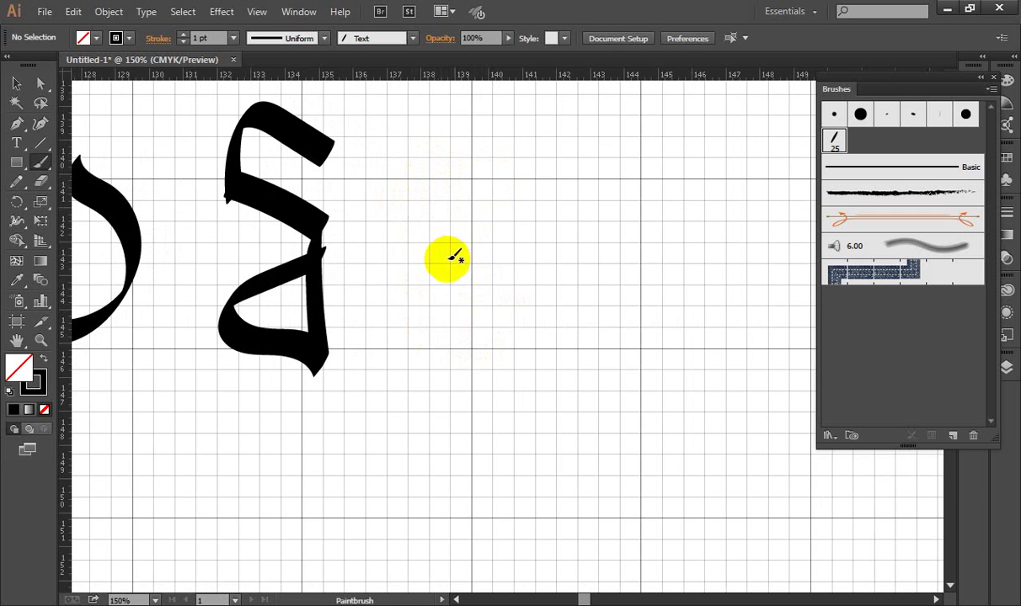
mouse_move(368, 365)
mouse_down()
mouse_move(486, 320)
mouse_move(695, 179)
mouse_move(620, 102)
mouse_up()
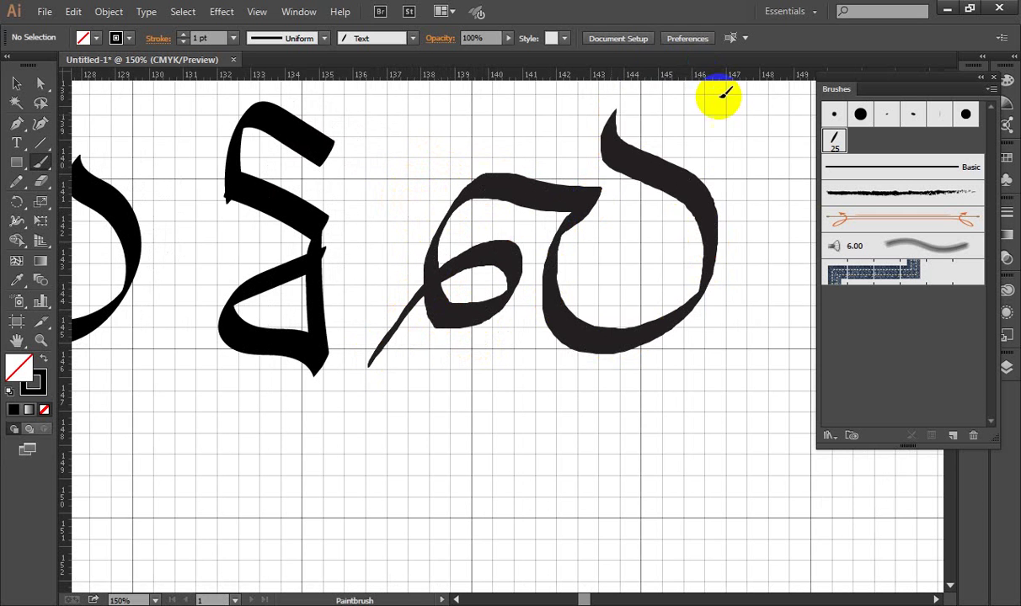
drag(685, 208, 389, 203)
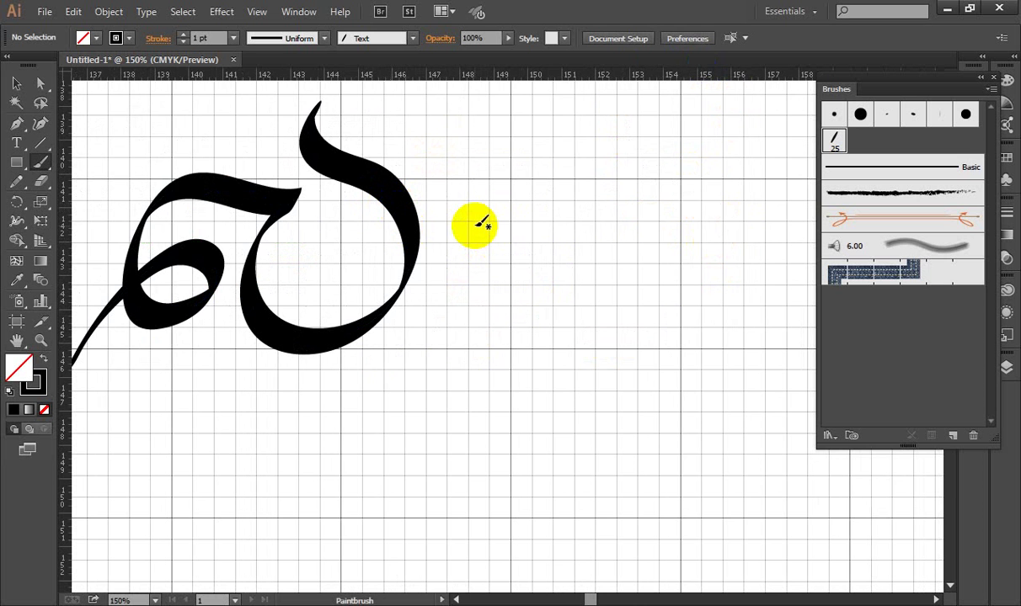
drag(493, 220, 390, 218)
mouse_move(310, 411)
mouse_down()
mouse_move(458, 316)
mouse_move(401, 320)
mouse_move(508, 209)
mouse_move(532, 336)
mouse_move(611, 137)
mouse_move(661, 127)
mouse_up()
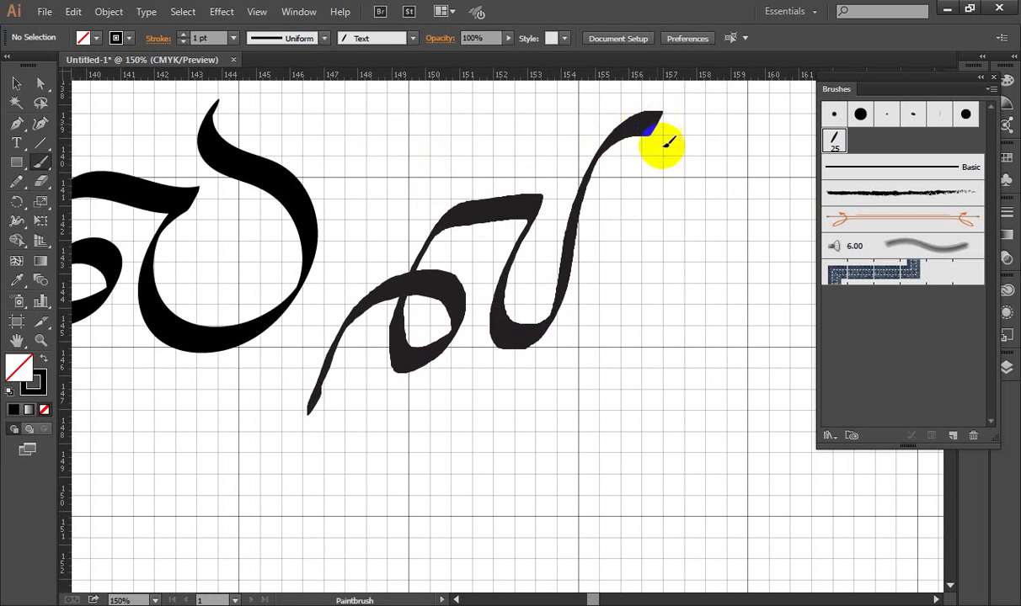
mouse_move(497, 213)
mouse_down()
mouse_move(472, 142)
mouse_move(543, 126)
mouse_up()
drag(590, 165, 611, 145)
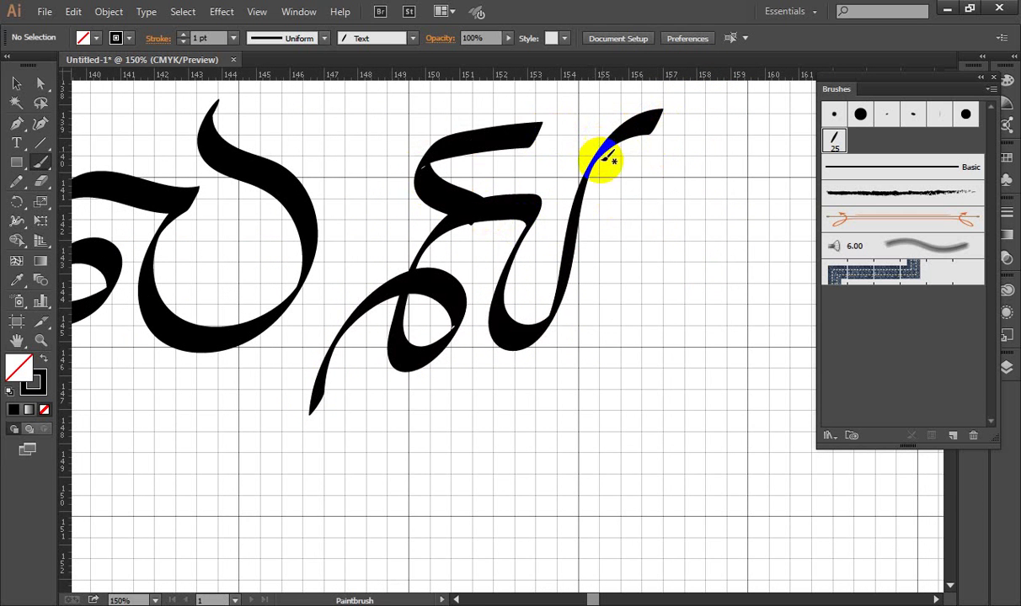
scroll(588, 201, right, 2)
scroll(564, 212, up, 1)
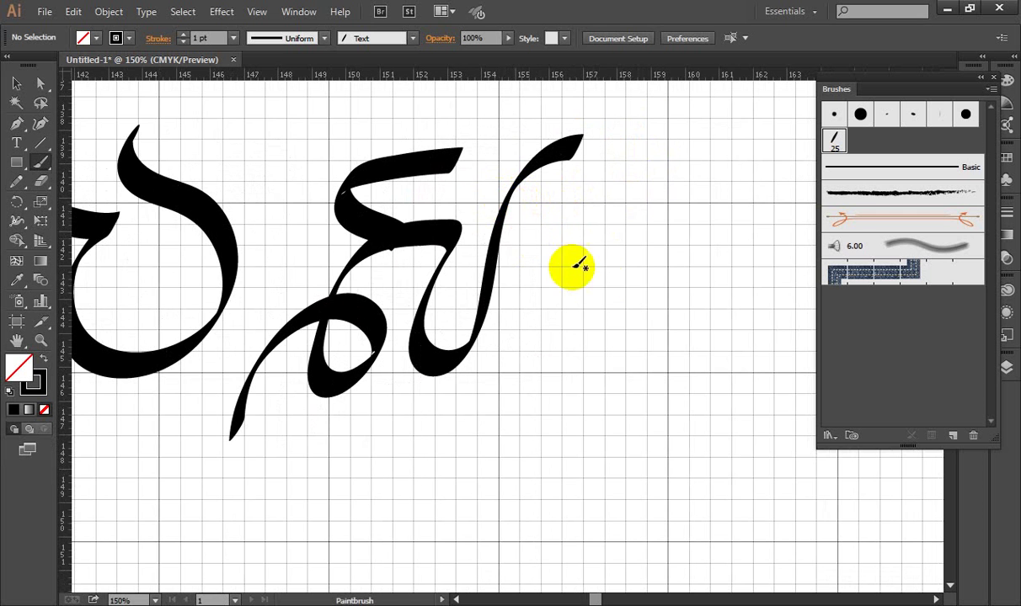
drag(581, 248, 403, 241)
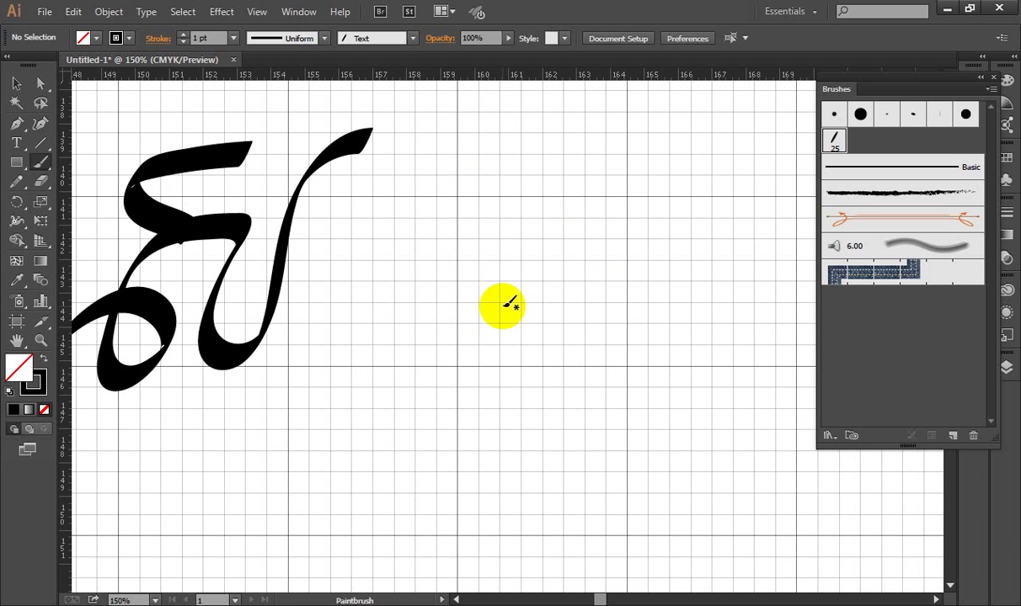
drag(508, 280, 678, 230)
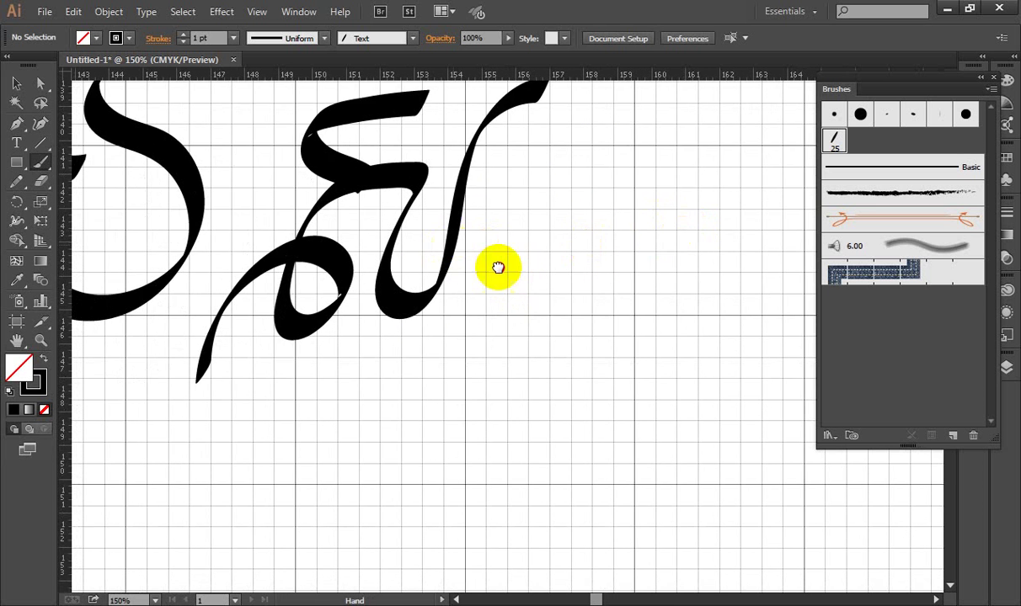
drag(497, 269, 568, 287)
- Move the latest consonant about 10 cm right to open a gap in the row
click(16, 83)
drag(415, 208, 461, 214)
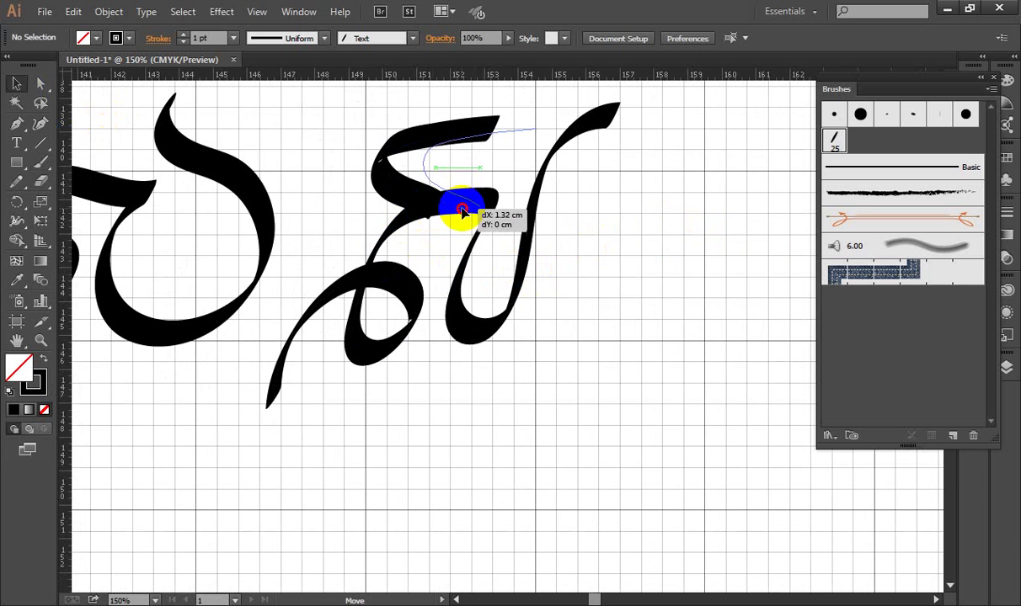
drag(565, 392, 379, 118)
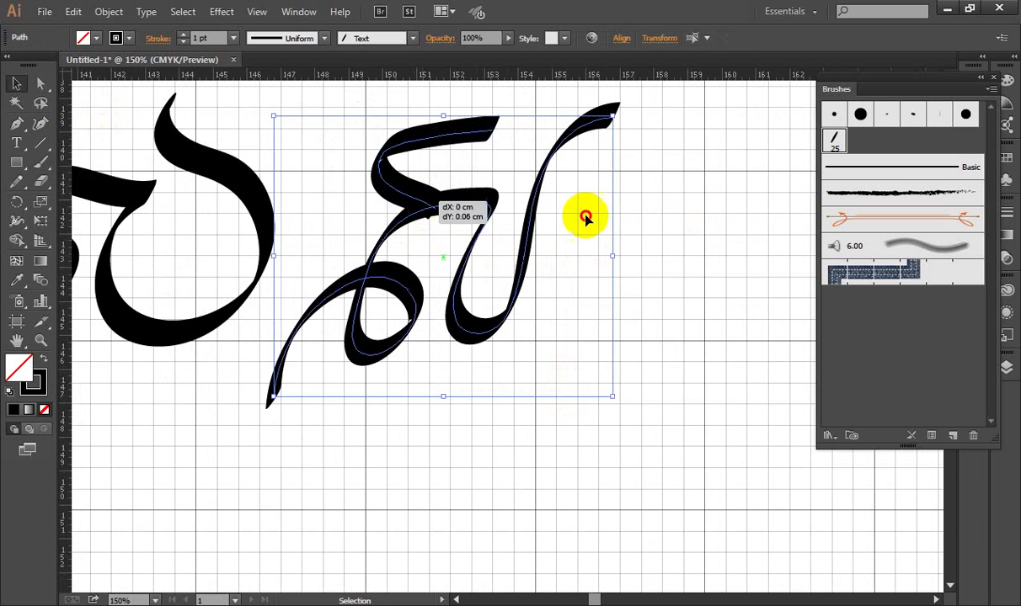
drag(421, 204, 774, 221)
mouse_move(684, 198)
mouse_down()
mouse_move(449, 243)
mouse_move(569, 296)
mouse_move(683, 242)
mouse_up()
click(342, 274)
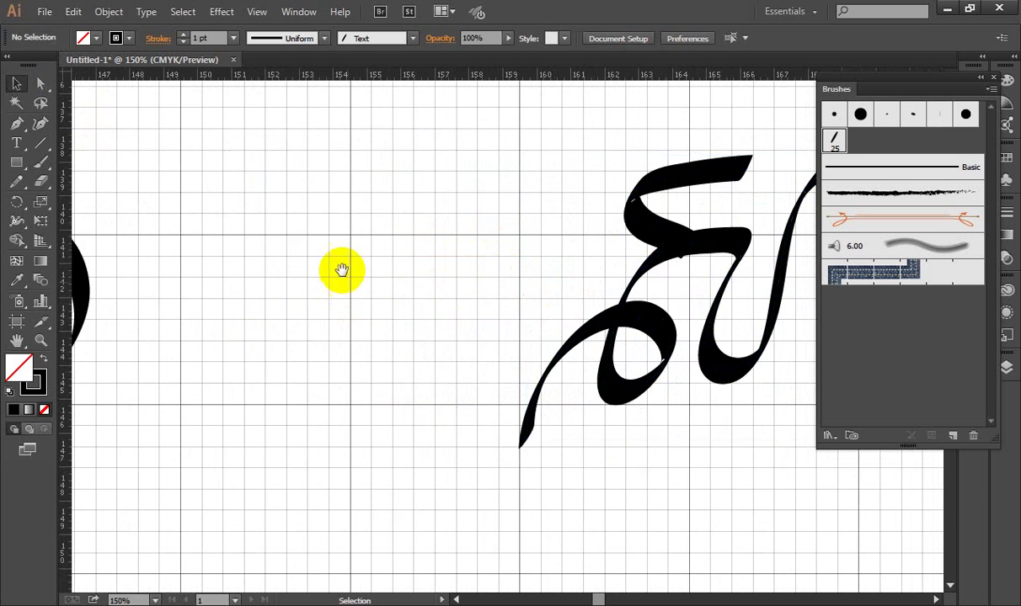
drag(342, 274, 457, 253)
- Paint a 5-shaped consonant in the gap, redoing the misshapen first attempt
click(40, 162)
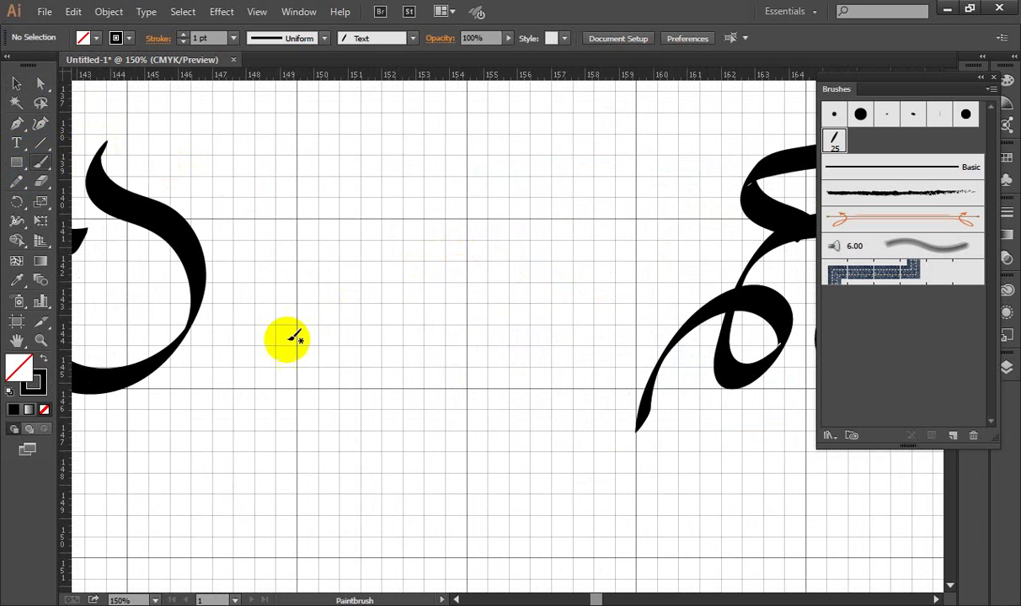
mouse_move(368, 355)
mouse_down()
mouse_move(426, 398)
mouse_move(376, 266)
mouse_move(452, 205)
mouse_move(358, 152)
mouse_up()
drag(330, 69, 394, 245)
key(ctrl+z)
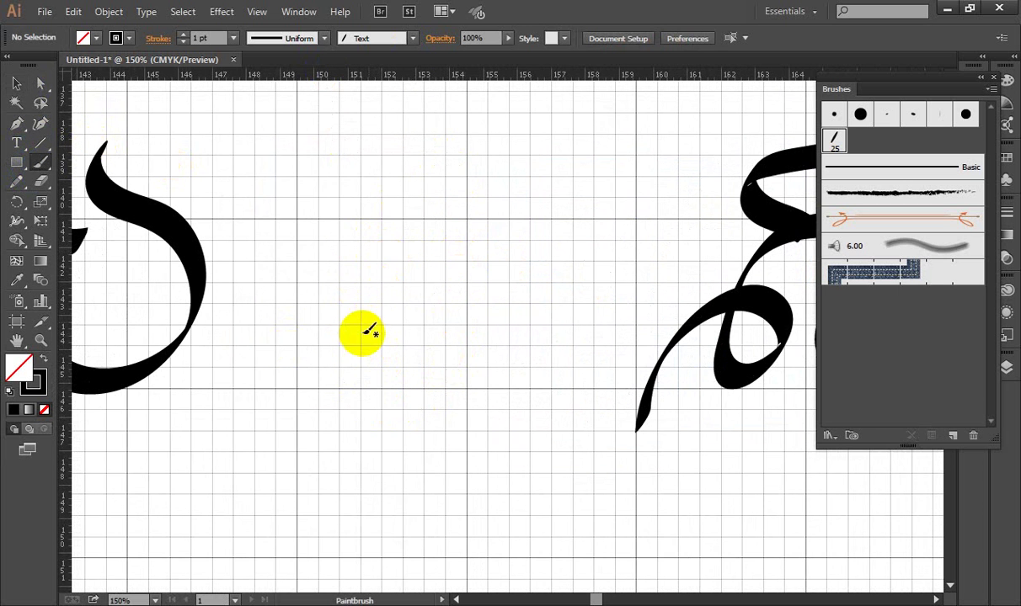
mouse_move(358, 313)
mouse_down()
mouse_move(303, 358)
mouse_move(413, 388)
mouse_move(405, 268)
mouse_move(303, 269)
mouse_move(303, 235)
mouse_move(342, 201)
mouse_move(381, 189)
mouse_move(438, 202)
mouse_up()
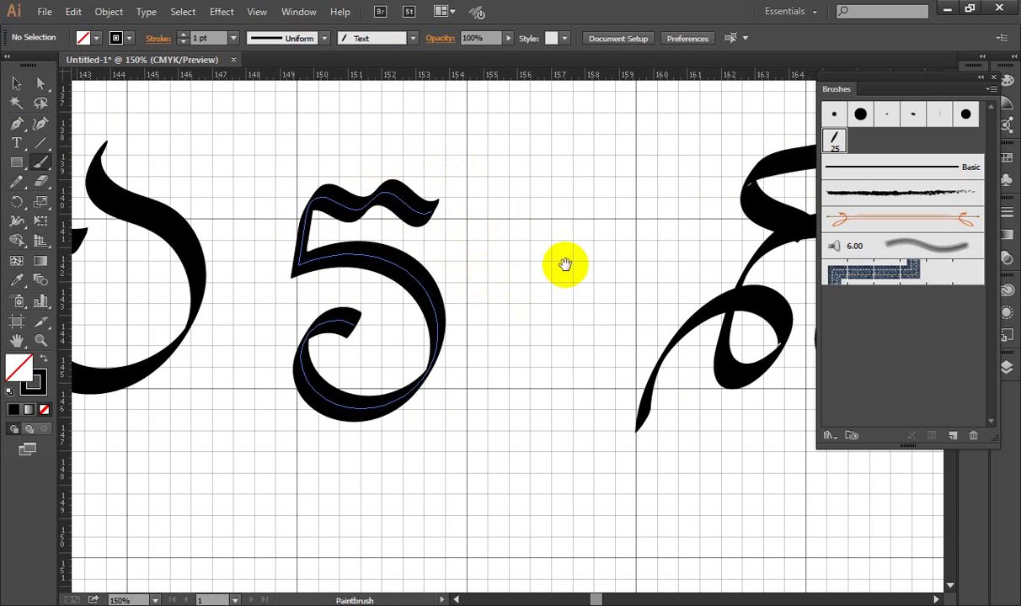
- Paint a looped consonant with a short hooked bar further right, redoing it once
drag(665, 244, 257, 253)
drag(503, 259, 312, 265)
drag(447, 273, 309, 264)
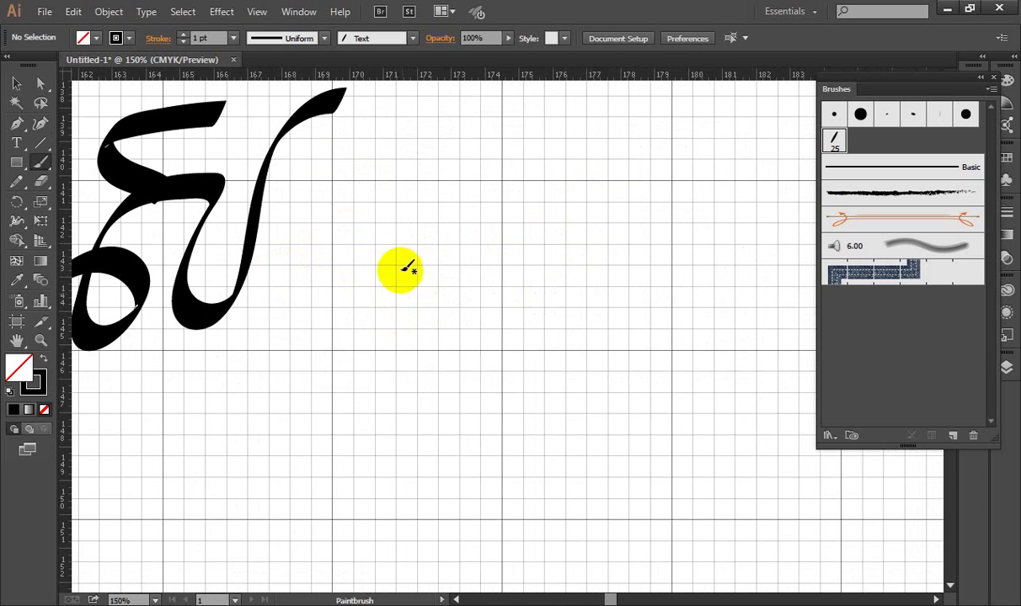
drag(361, 263, 404, 285)
mouse_move(413, 326)
mouse_down()
mouse_move(505, 209)
mouse_move(536, 103)
mouse_move(548, 97)
mouse_up()
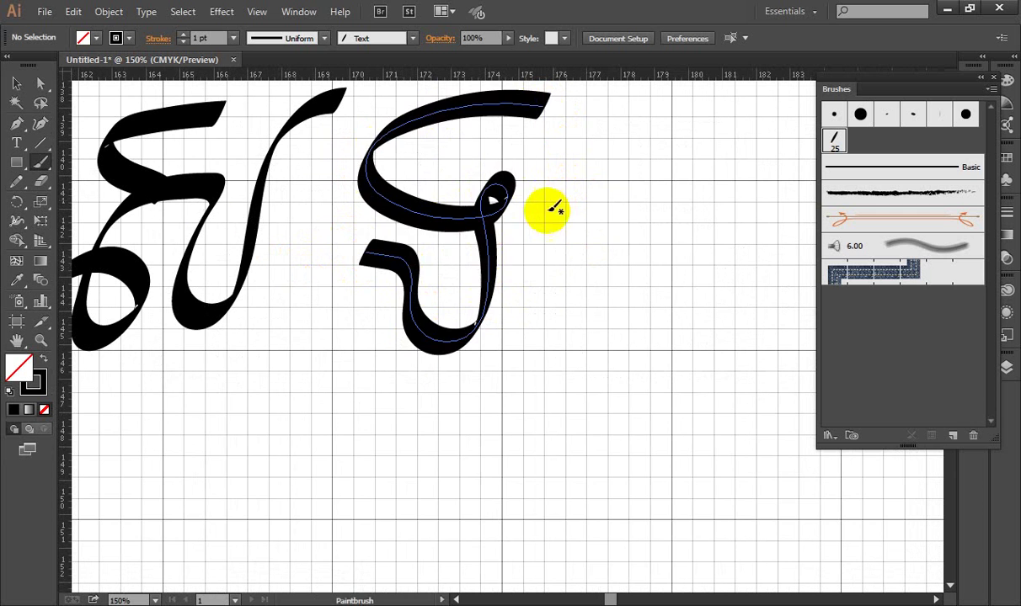
key(ctrl+z)
mouse_move(330, 217)
mouse_down()
mouse_move(399, 229)
mouse_move(367, 331)
mouse_move(439, 285)
mouse_move(545, 258)
mouse_move(519, 342)
mouse_move(604, 262)
mouse_up()
mouse_move(342, 205)
mouse_down()
mouse_move(319, 216)
mouse_move(440, 130)
mouse_move(553, 175)
mouse_move(497, 182)
mouse_move(506, 164)
mouse_up()
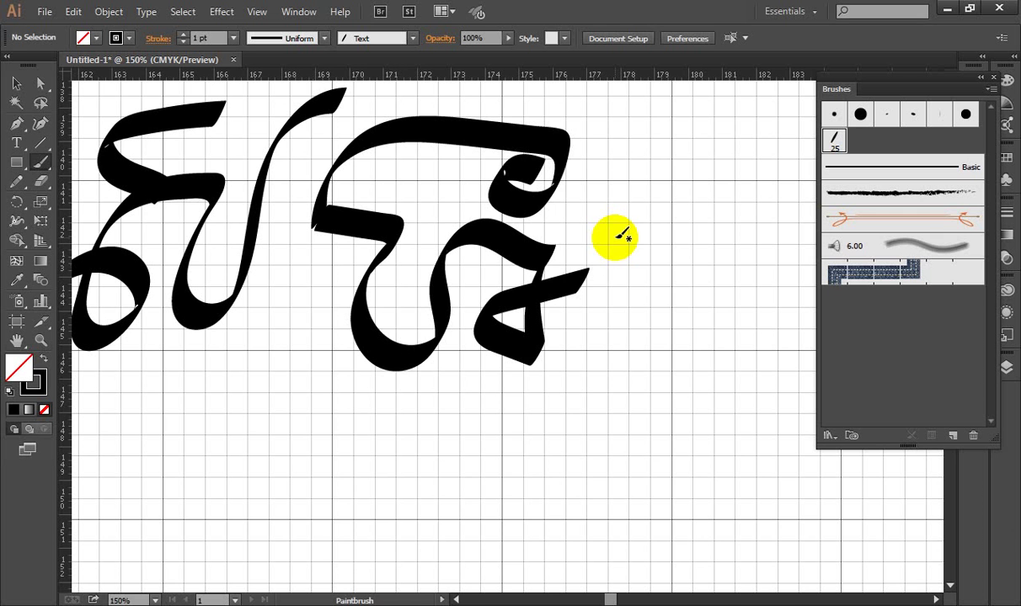
- Select the new looped consonant and move it right, pushing it about 3.2 cm further
key(v)
drag(621, 139, 362, 355)
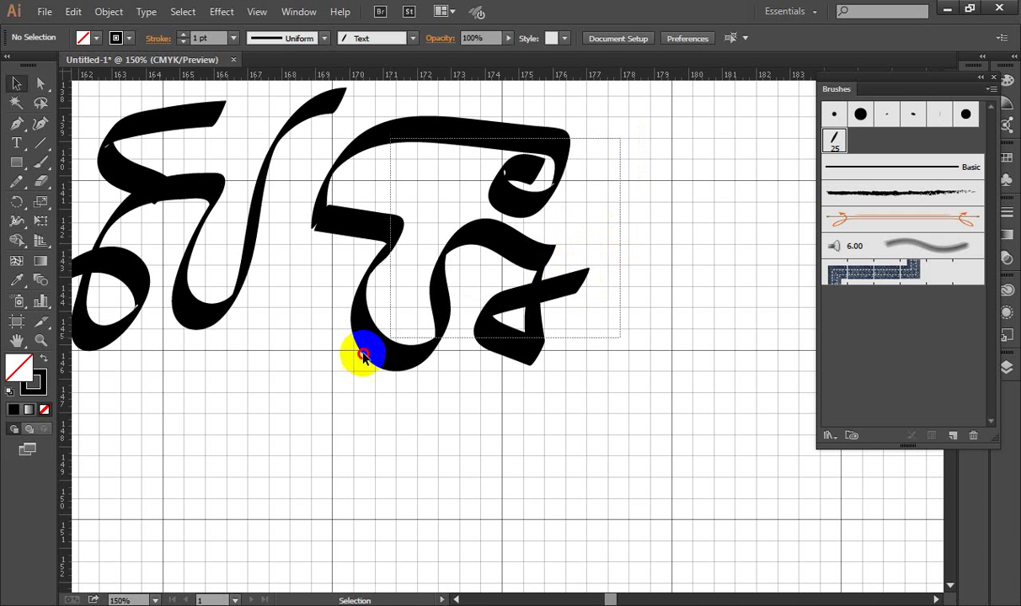
drag(353, 221, 749, 221)
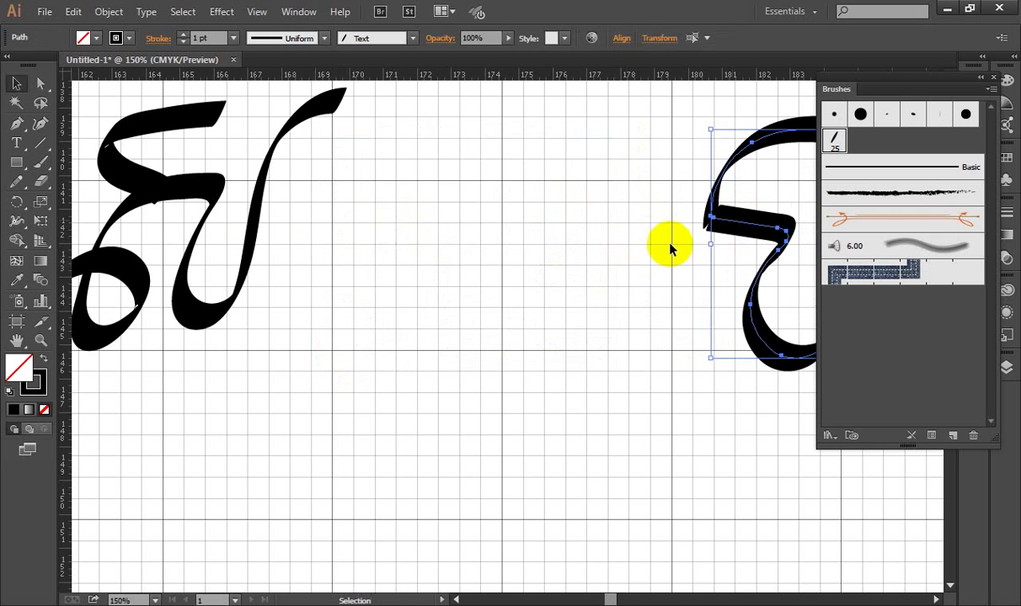
drag(649, 203, 460, 237)
drag(519, 251, 640, 250)
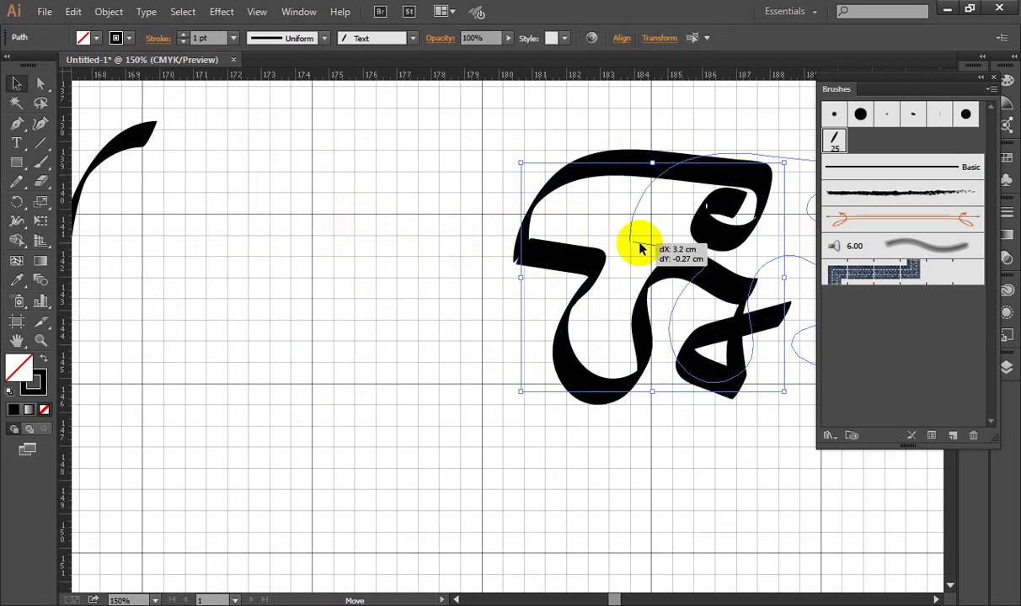
click(508, 245)
scroll(505, 246, down, 3)
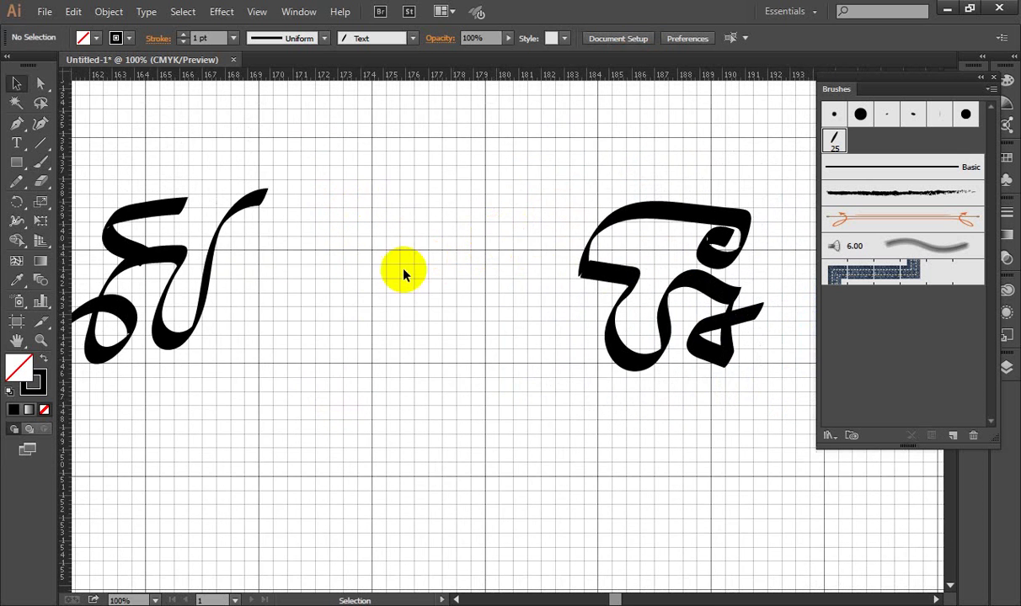
scroll(401, 271, up, 3)
- Paint a consonant in the remaining gap with a tall curving stroke and top hook
click(41, 163)
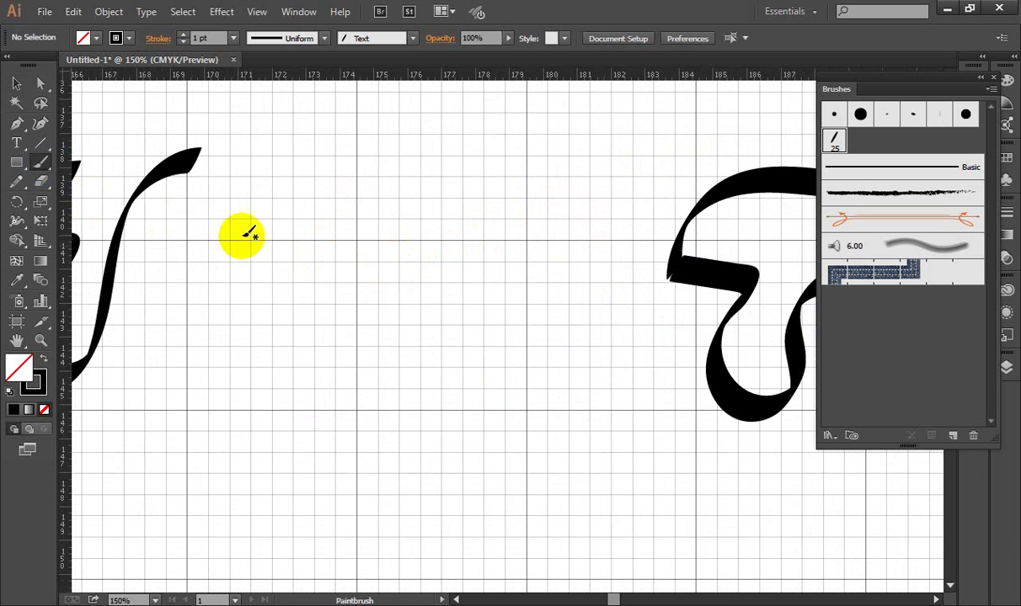
mouse_move(225, 202)
mouse_down()
mouse_move(303, 228)
mouse_move(278, 278)
mouse_move(326, 392)
mouse_move(412, 348)
mouse_move(403, 233)
mouse_move(380, 164)
mouse_move(428, 152)
mouse_move(505, 196)
mouse_move(491, 421)
mouse_up()
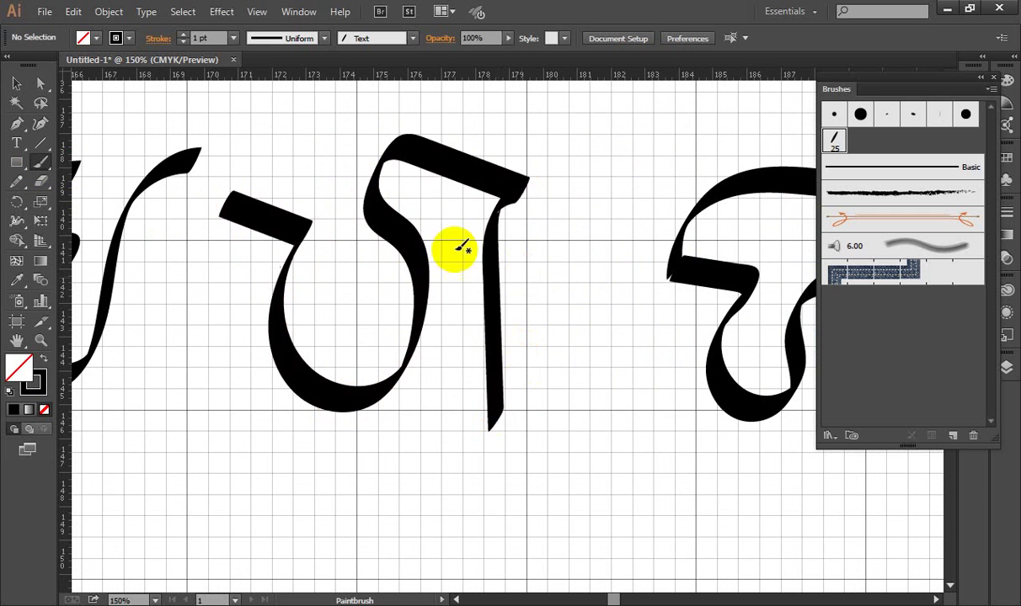
mouse_move(233, 206)
mouse_down()
mouse_move(262, 132)
mouse_move(339, 151)
mouse_up()
- Add a subscript mark below the looped consonant, repainting it once
mouse_move(512, 270)
mouse_down()
mouse_move(284, 212)
mouse_move(152, 210)
mouse_move(413, 249)
mouse_up()
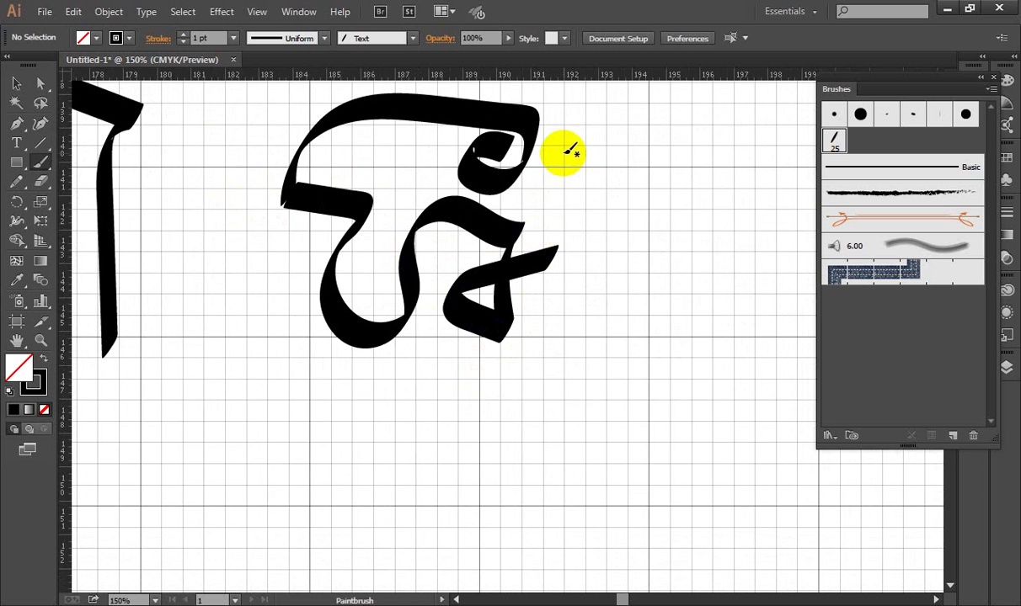
mouse_move(562, 145)
mouse_down()
mouse_move(612, 453)
mouse_move(497, 446)
mouse_move(483, 360)
mouse_move(513, 371)
mouse_up()
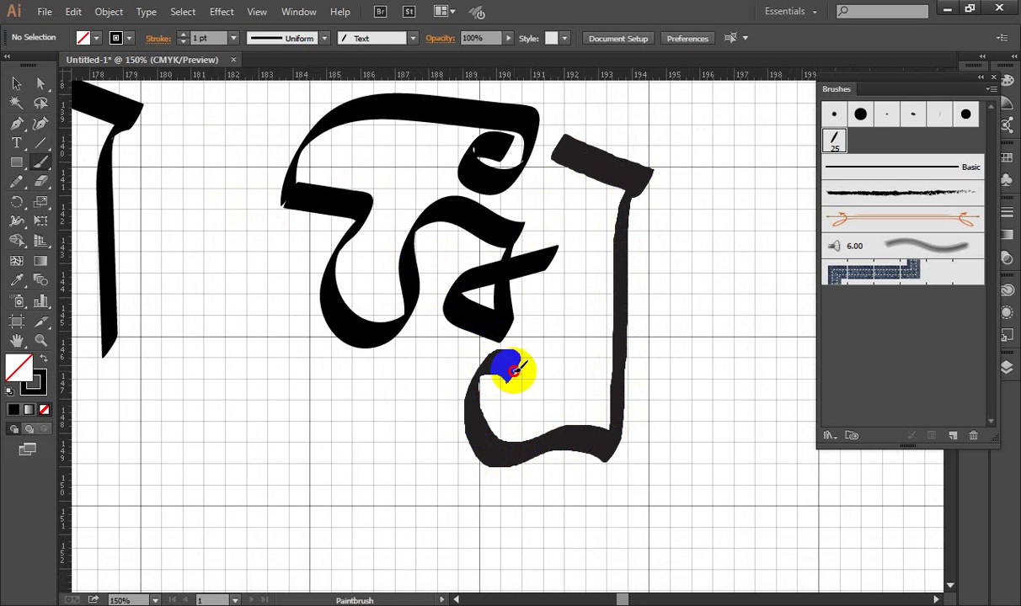
drag(513, 371, 516, 368)
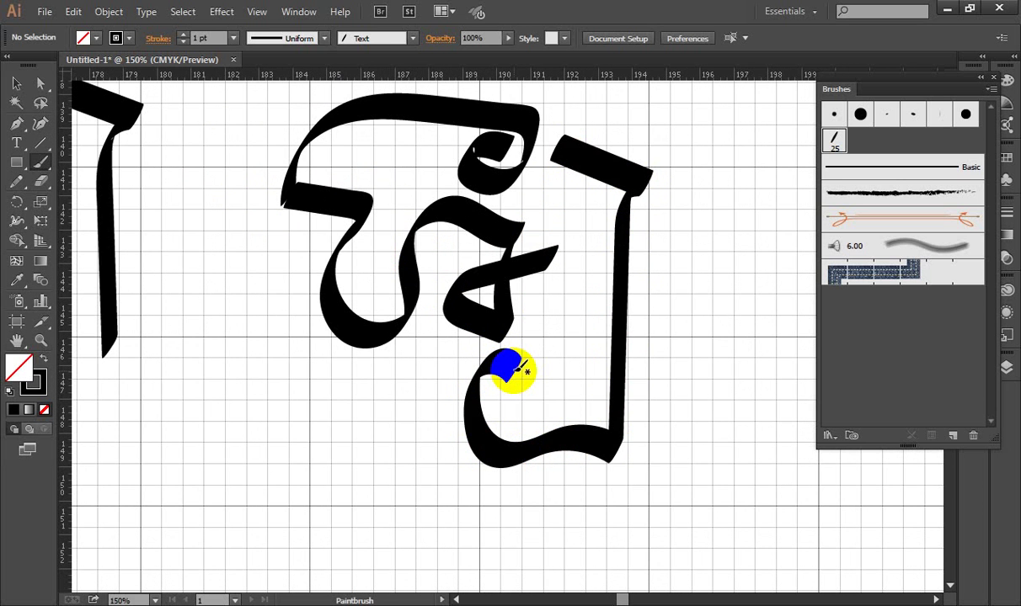
key(ctrl+z)
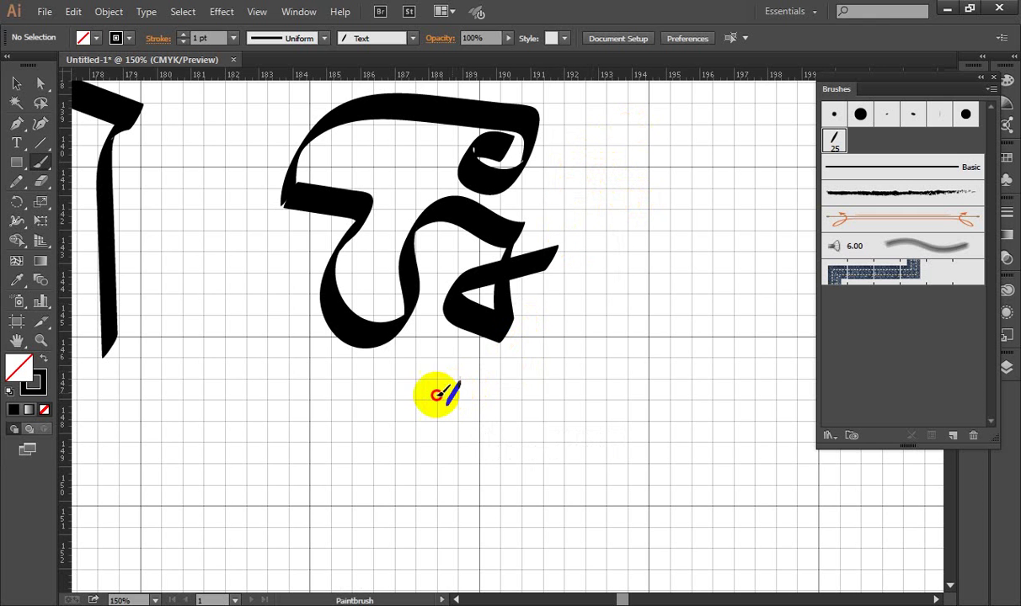
mouse_move(437, 394)
mouse_down()
mouse_move(482, 369)
mouse_move(456, 438)
mouse_move(540, 449)
mouse_move(559, 413)
mouse_move(613, 440)
mouse_move(656, 403)
mouse_move(656, 285)
mouse_move(634, 220)
mouse_move(579, 186)
mouse_move(586, 98)
mouse_move(646, 107)
mouse_move(646, 86)
mouse_move(644, 125)
mouse_up()
- Paint two final flag-topped consonants with hooked stems and long diagonal sweeps
drag(709, 268, 452, 284)
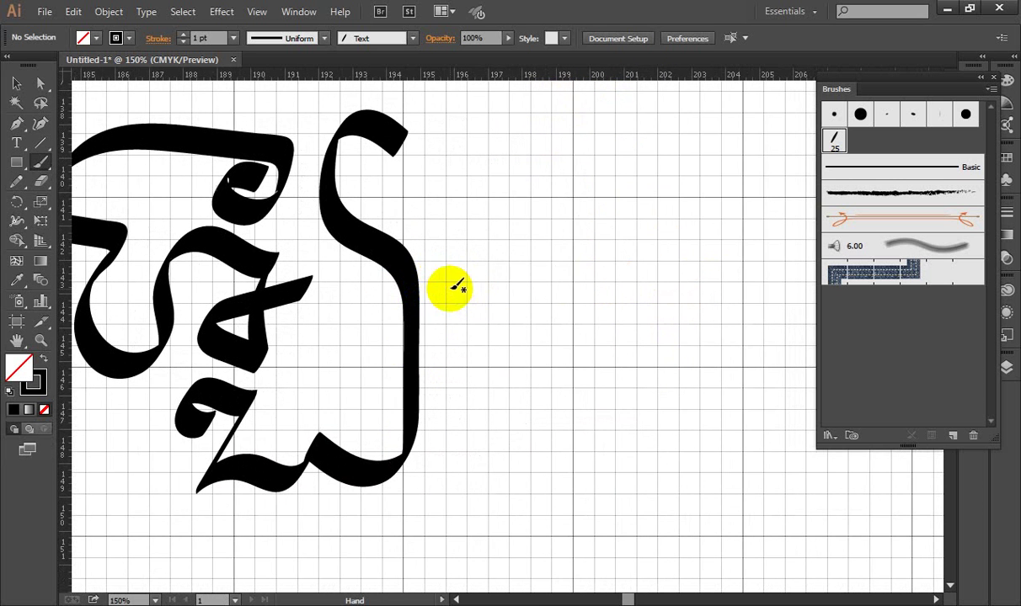
mouse_move(510, 209)
mouse_down()
mouse_move(581, 189)
mouse_move(570, 337)
mouse_move(699, 201)
mouse_up()
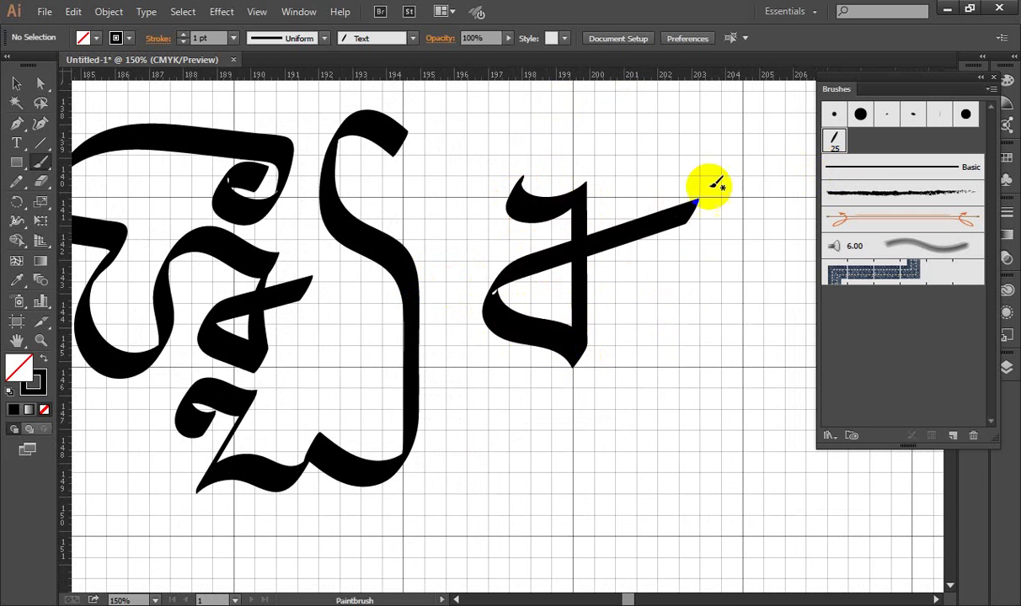
mouse_move(513, 201)
mouse_down()
mouse_move(547, 122)
mouse_move(762, 177)
mouse_move(730, 326)
mouse_move(684, 346)
mouse_move(790, 226)
mouse_up()
drag(656, 165, 750, 101)
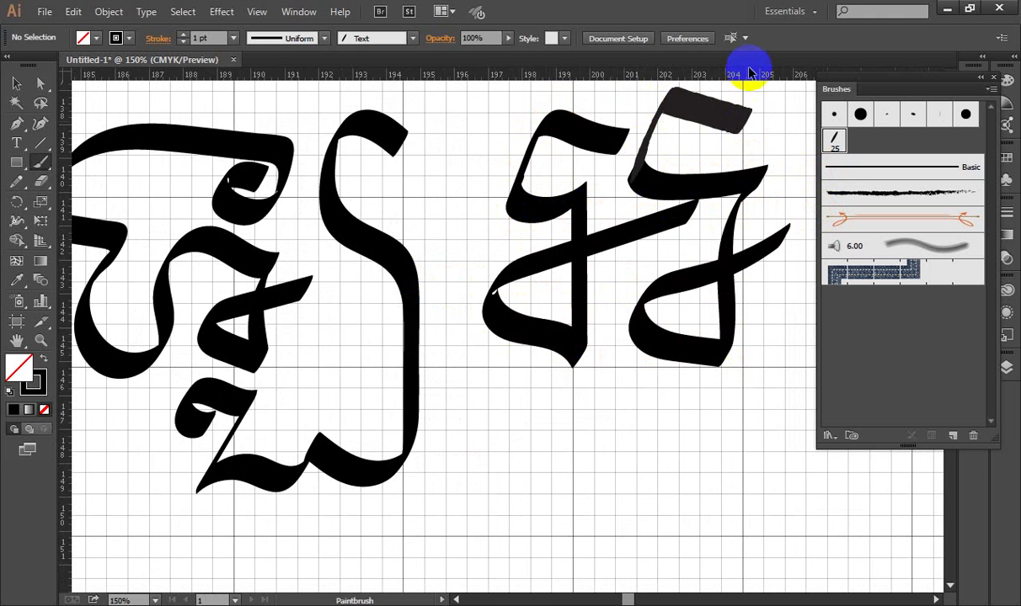
scroll(666, 269, down, 6)
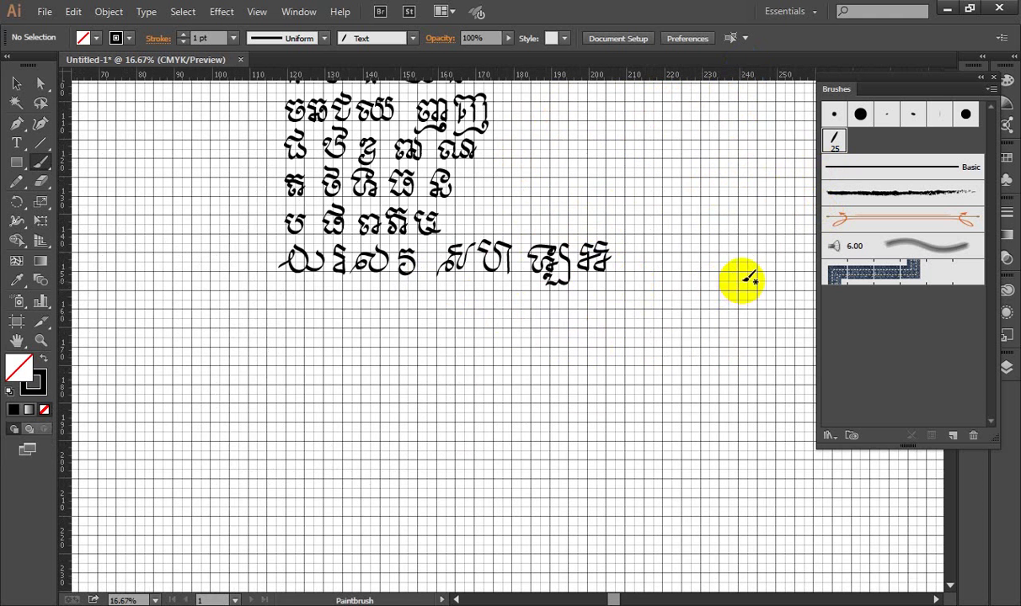
drag(478, 166, 427, 345)
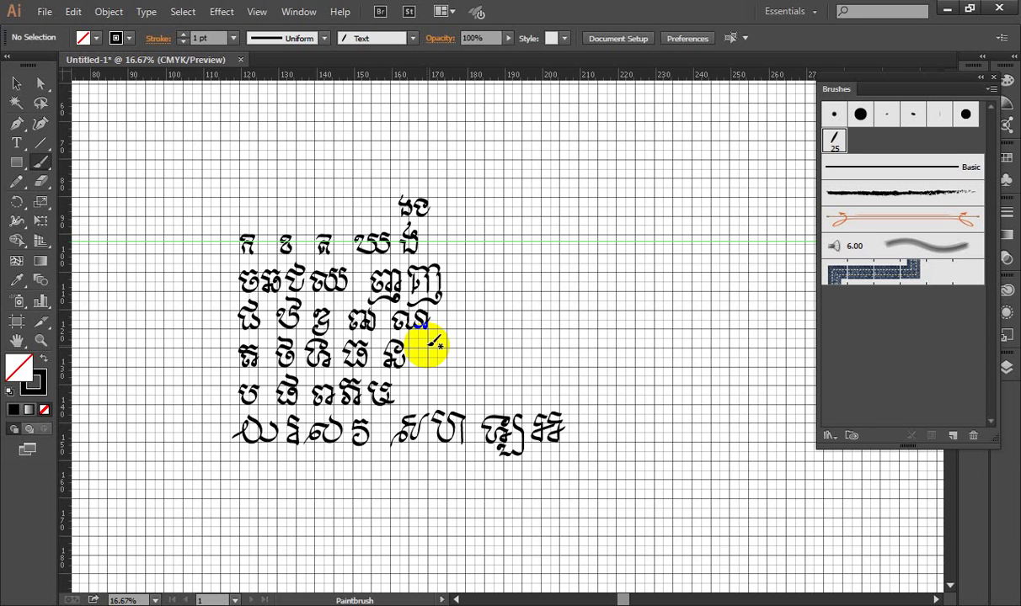
drag(430, 343, 431, 342)
- Zoom to 300% and brush the first letter's downward stroke and c-shaped top curl
scroll(531, 242, up, 3)
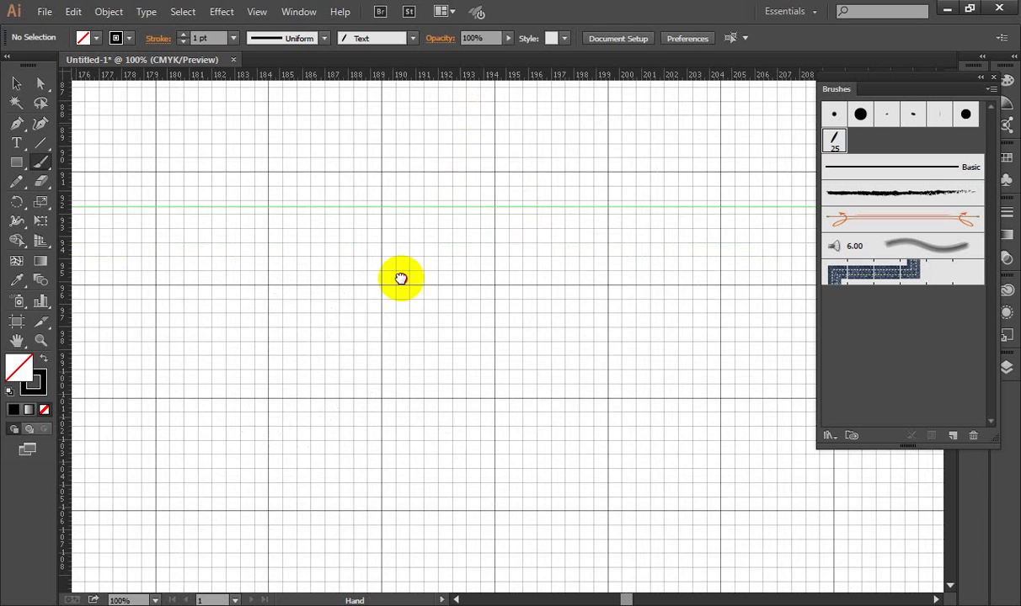
scroll(399, 278, up, 3)
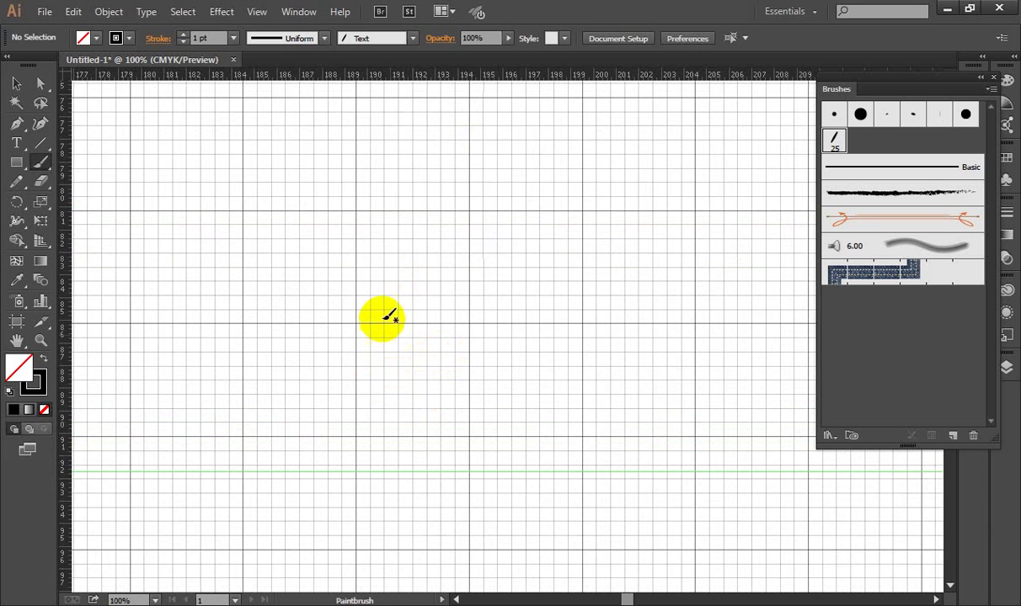
scroll(369, 275, up, 3)
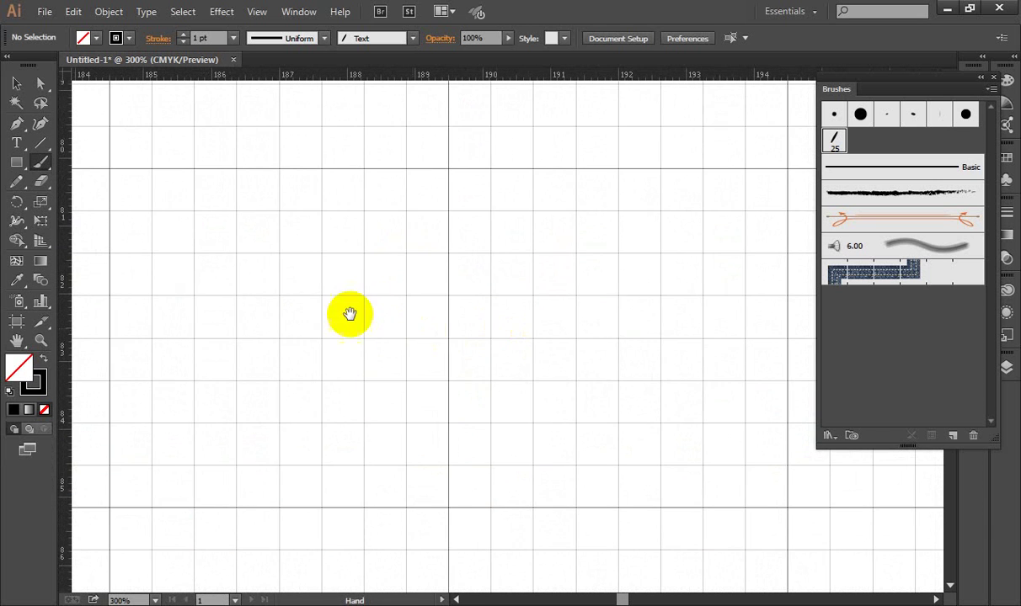
drag(350, 314, 476, 290)
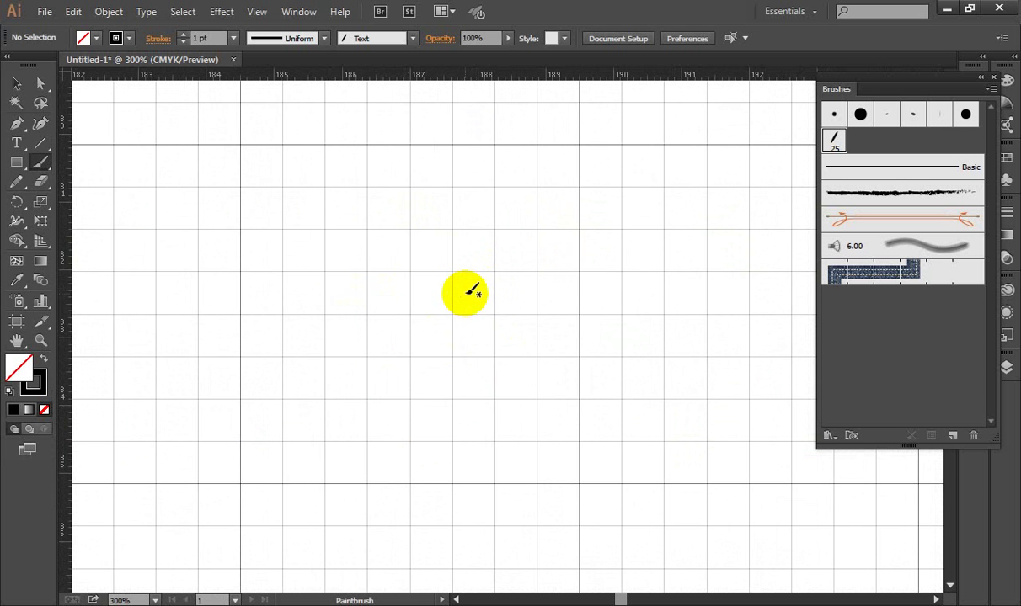
mouse_move(526, 296)
mouse_down()
mouse_move(554, 235)
mouse_move(542, 296)
mouse_move(470, 182)
mouse_move(468, 207)
mouse_up()
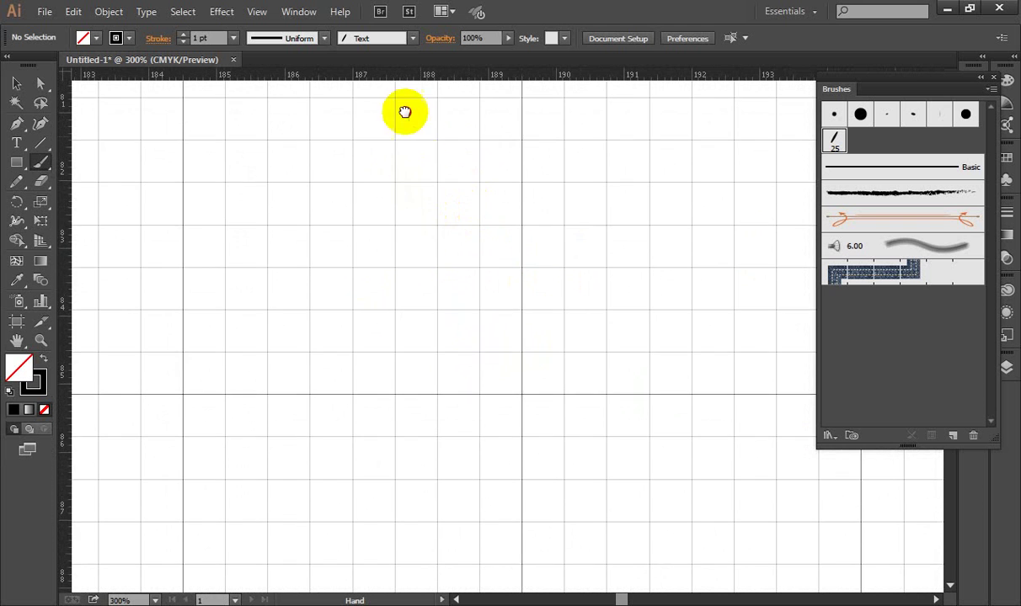
drag(404, 109, 435, 237)
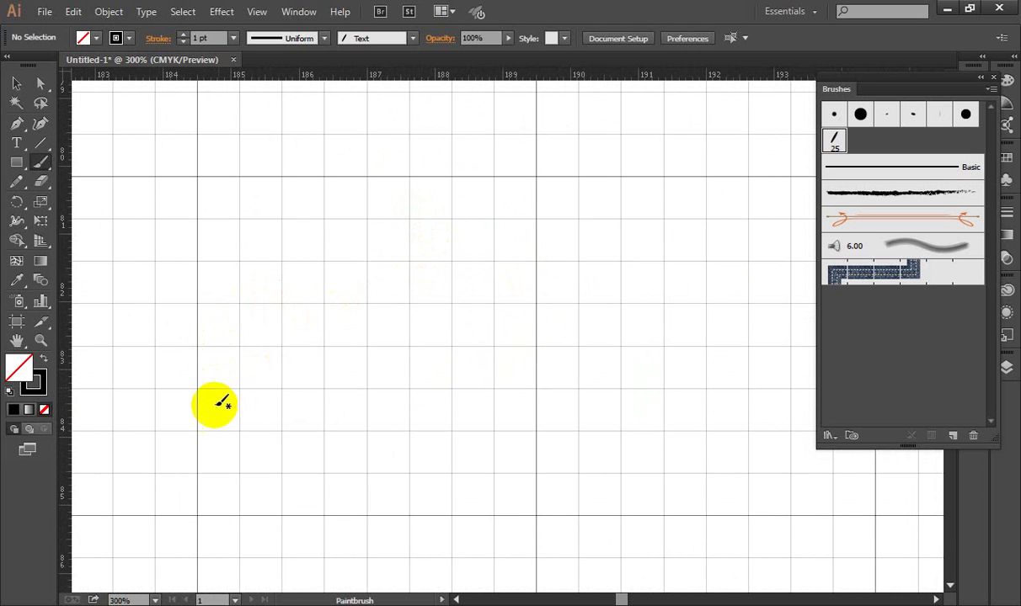
mouse_move(291, 331)
mouse_down()
mouse_move(365, 288)
mouse_move(332, 349)
mouse_move(321, 465)
mouse_move(391, 383)
mouse_move(503, 446)
mouse_move(526, 242)
mouse_move(312, 187)
mouse_move(313, 104)
mouse_move(560, 88)
mouse_up()
drag(654, 232, 640, 396)
mouse_move(470, 107)
mouse_down()
mouse_move(421, 103)
mouse_move(382, 204)
mouse_move(510, 172)
mouse_up()
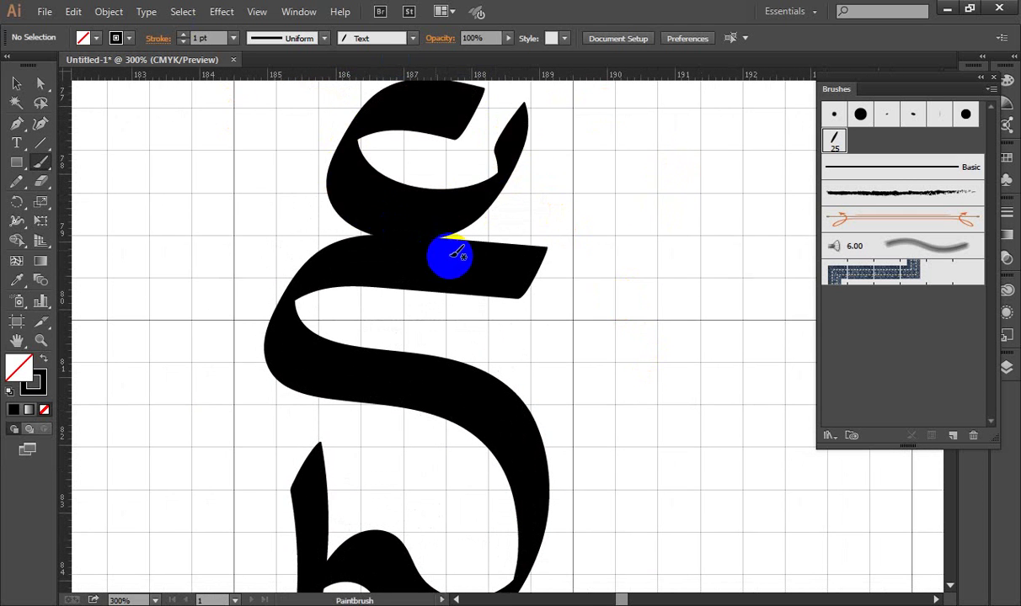
drag(444, 255, 497, 200)
- Zoom out and try tail and swash strokes below the letter, undoing them to keep it clear
key(ctrl+1)
drag(567, 218, 582, 116)
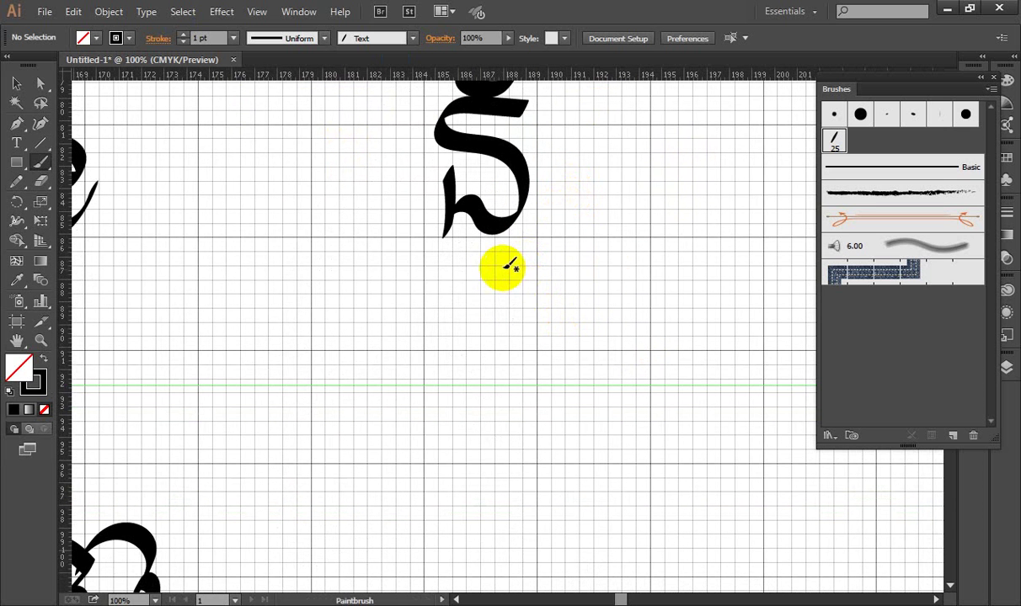
mouse_move(500, 246)
mouse_down()
mouse_move(503, 373)
mouse_move(246, 333)
mouse_up()
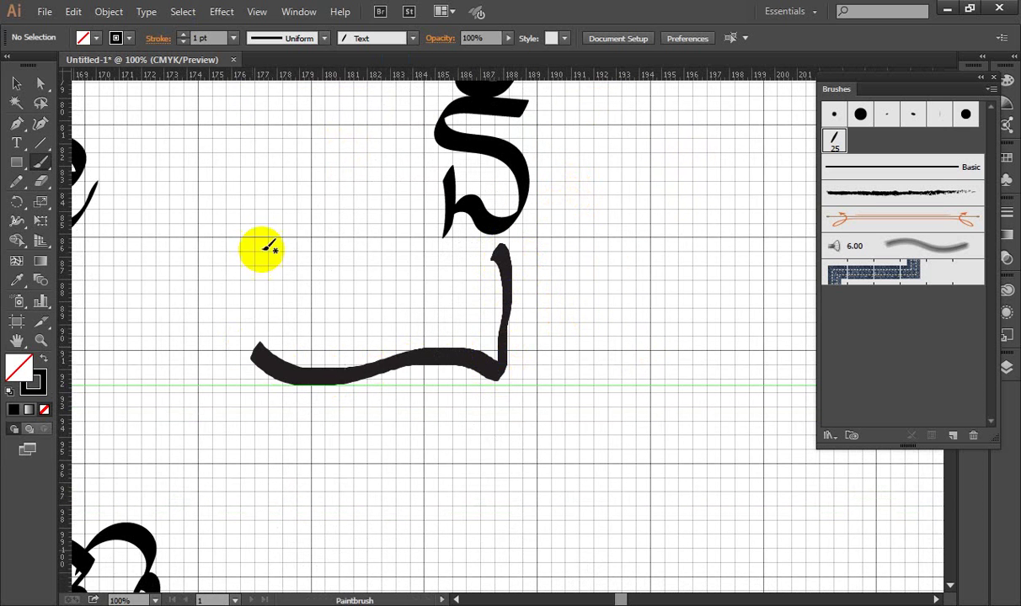
key(ctrl+z)
mouse_move(468, 257)
mouse_down()
mouse_move(272, 340)
mouse_move(215, 390)
mouse_up()
drag(495, 297, 497, 315)
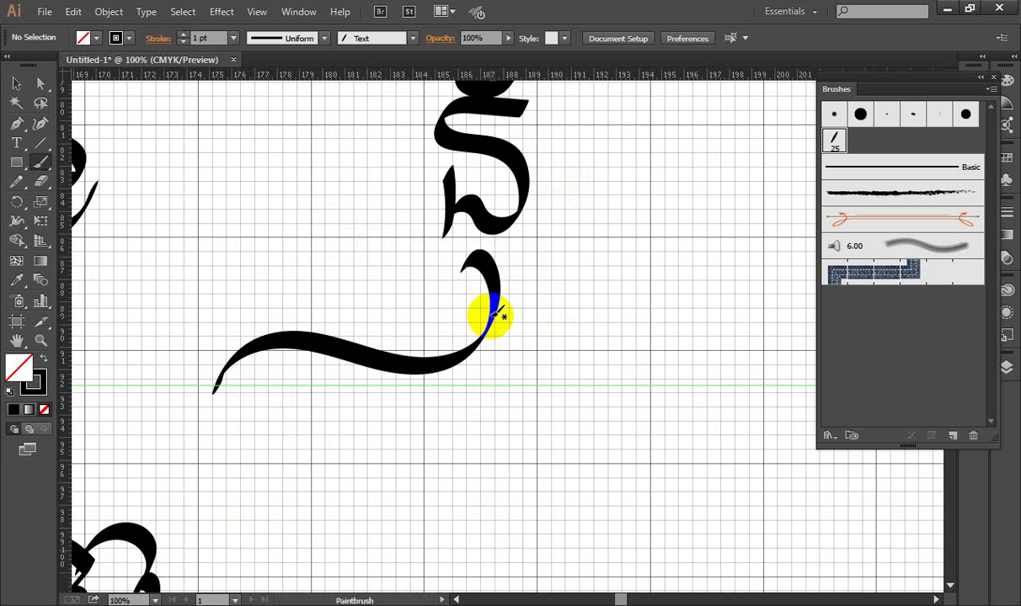
key(ctrl+z)
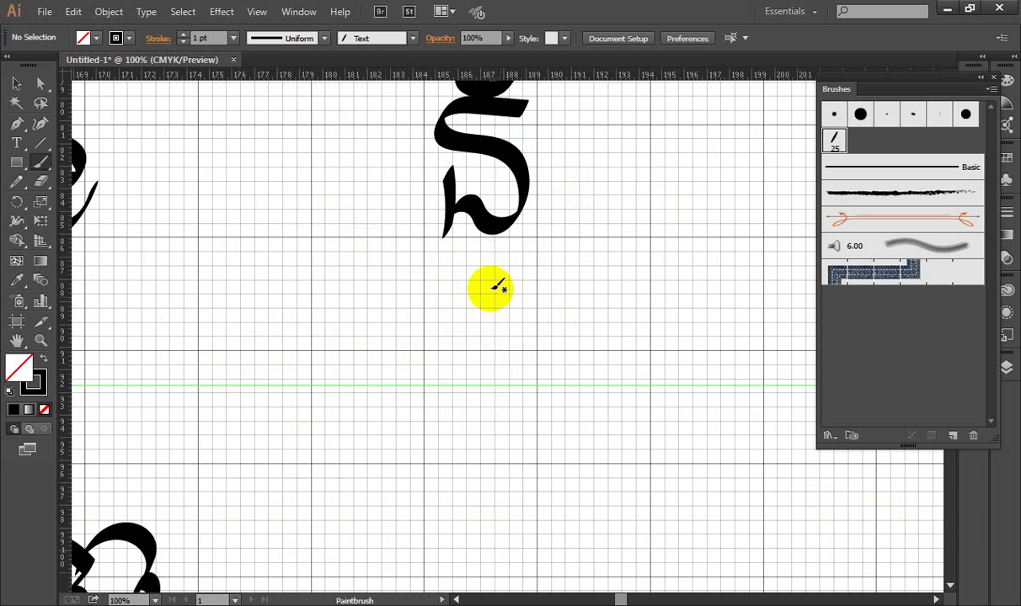
scroll(493, 284, up, 3)
- Finish the first letter's right edge and paint the second letter's curved U-shaped body
drag(547, 257, 422, 251)
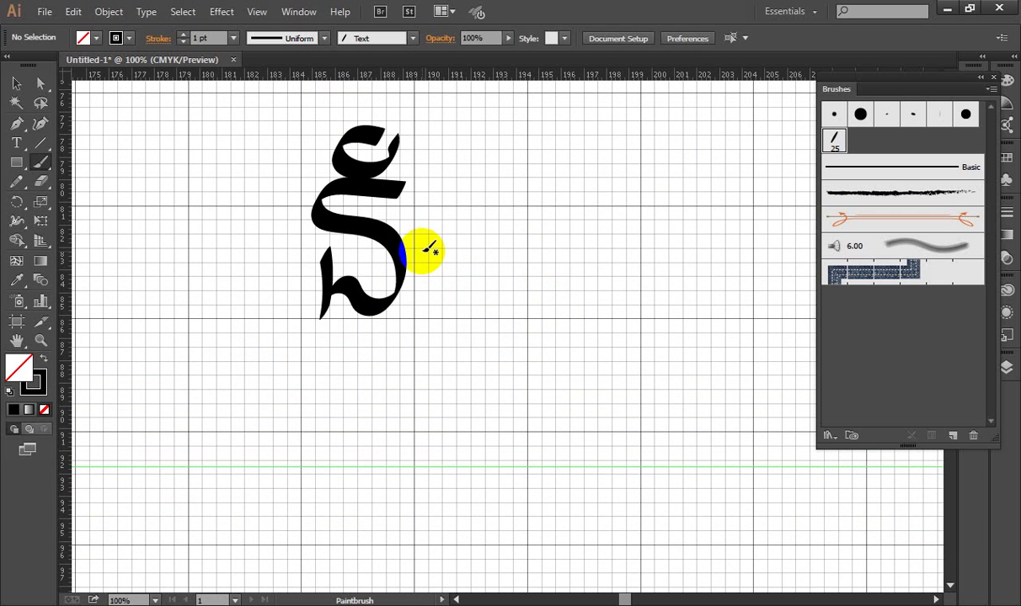
drag(425, 250, 428, 250)
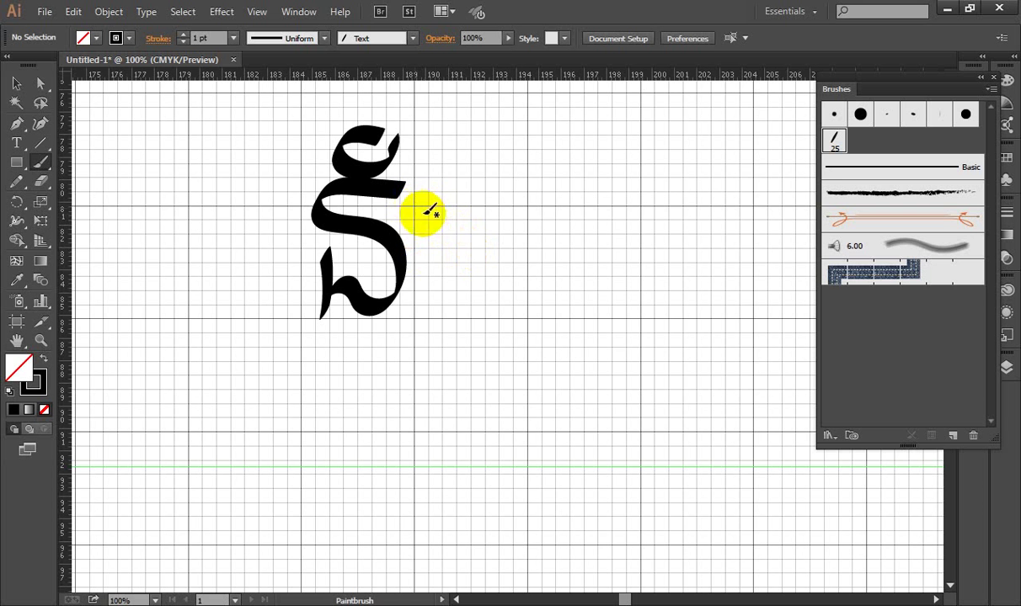
mouse_move(440, 181)
mouse_down()
mouse_move(449, 294)
mouse_move(502, 312)
mouse_move(529, 235)
mouse_move(485, 169)
mouse_up()
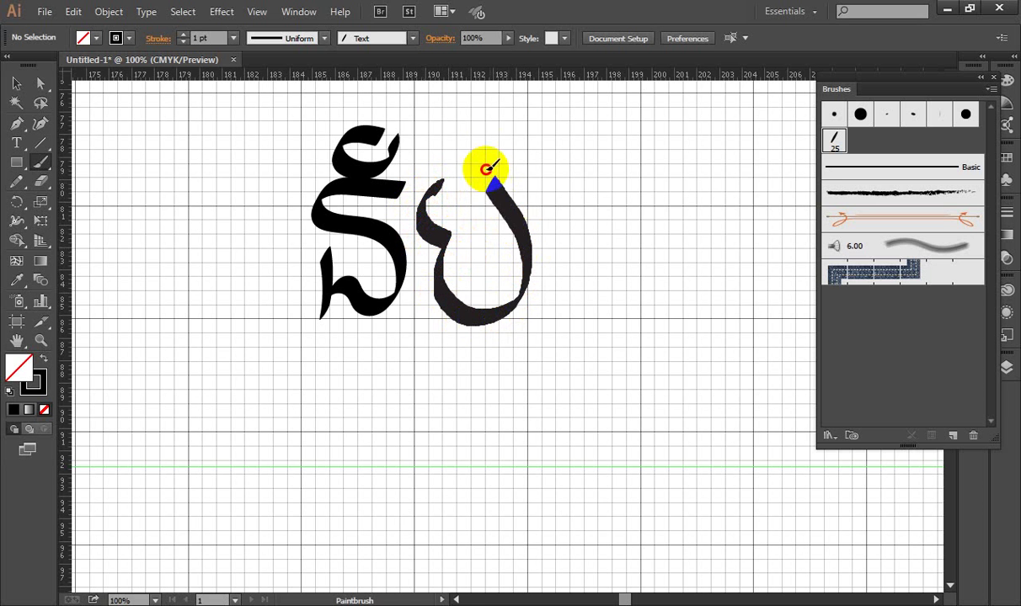
key(ctrl+z)
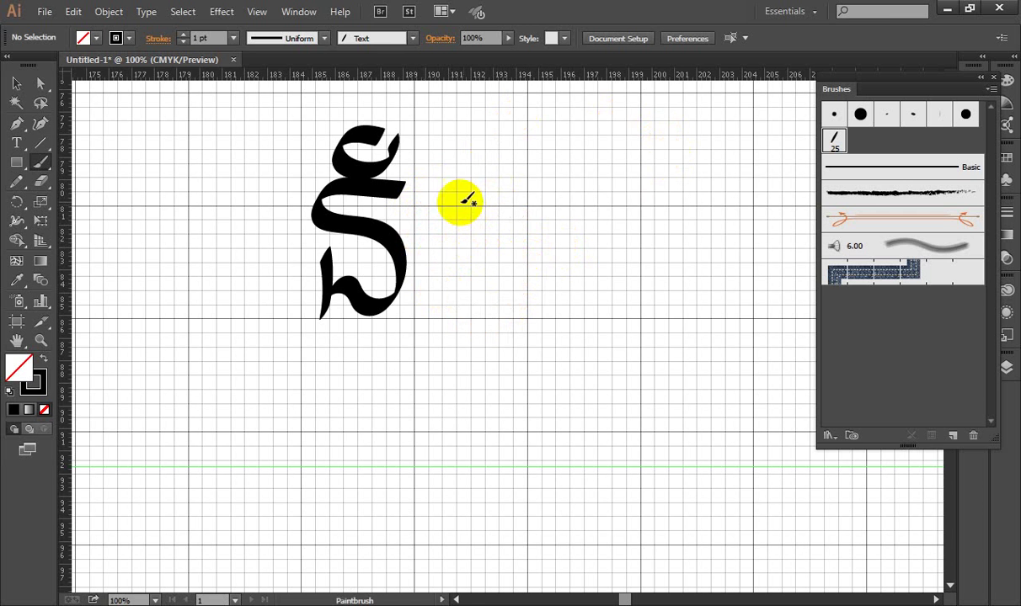
mouse_move(445, 186)
mouse_down()
mouse_move(469, 243)
mouse_move(465, 324)
mouse_move(526, 304)
mouse_move(534, 276)
mouse_up()
key(ctrl+z)
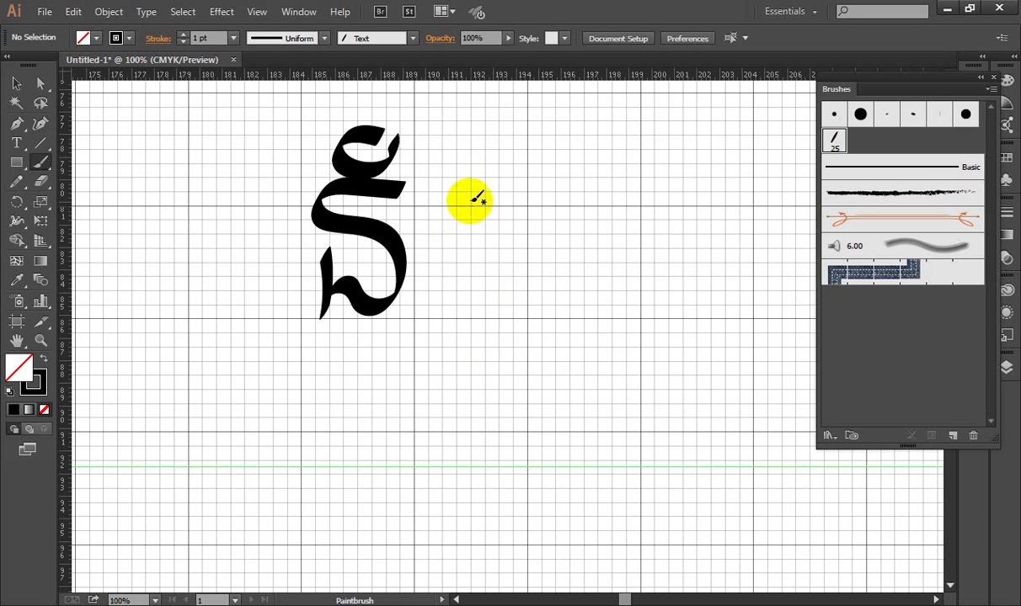
drag(473, 185, 464, 251)
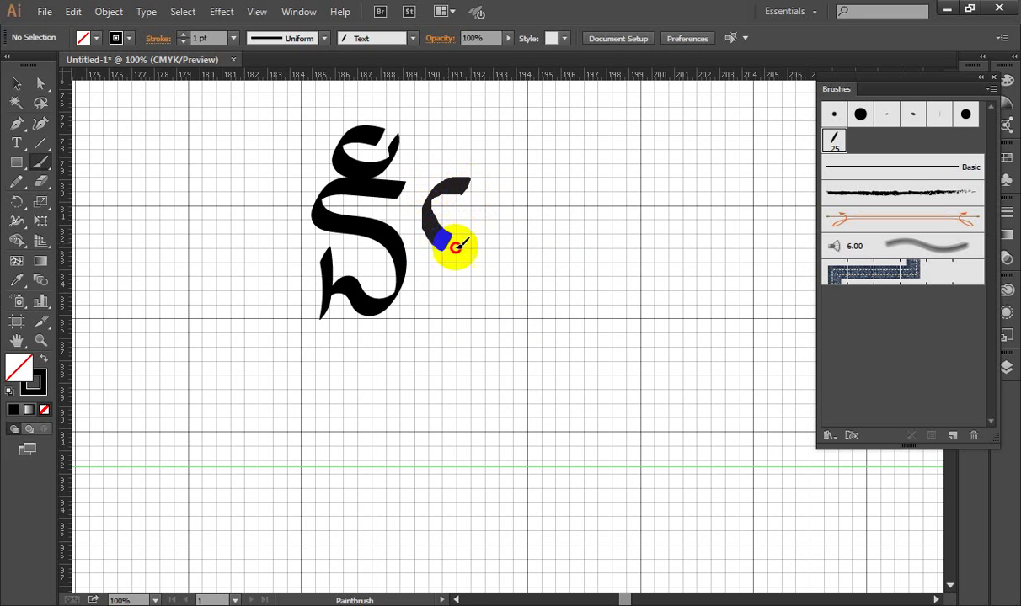
drag(464, 251, 537, 282)
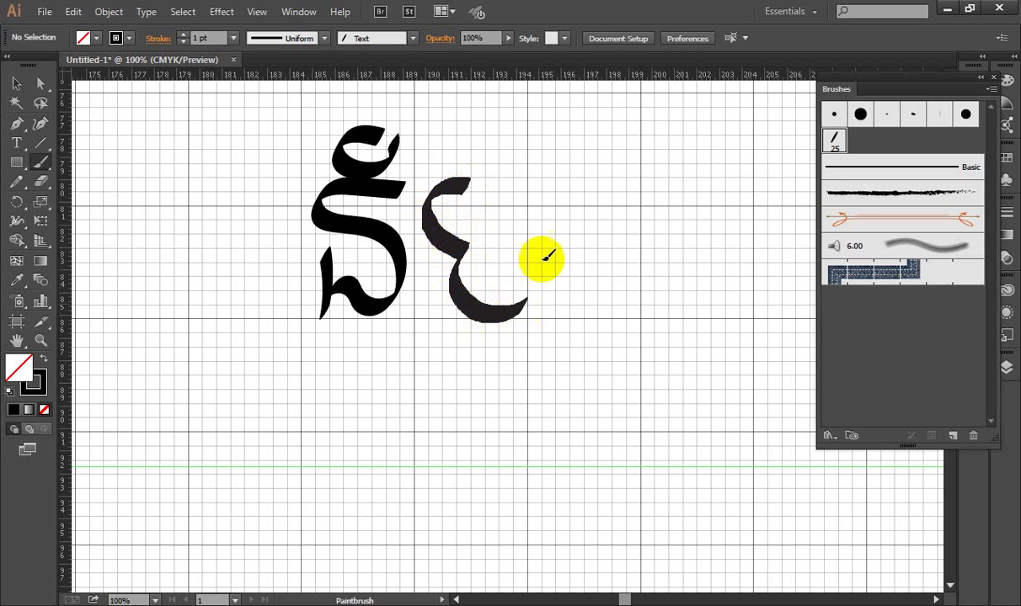
- Add the second letter's tall right stem and begin the arched third letter with a hooked stroke
drag(506, 166, 529, 295)
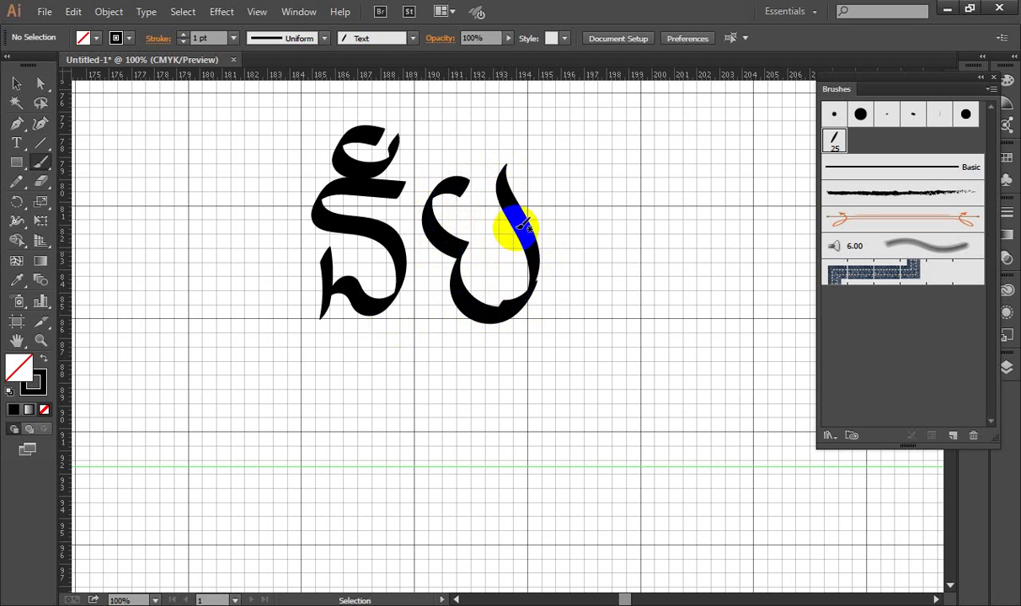
key(ctrl+z)
mouse_move(520, 166)
mouse_down()
mouse_move(519, 230)
mouse_move(537, 293)
mouse_up()
drag(446, 200, 335, 184)
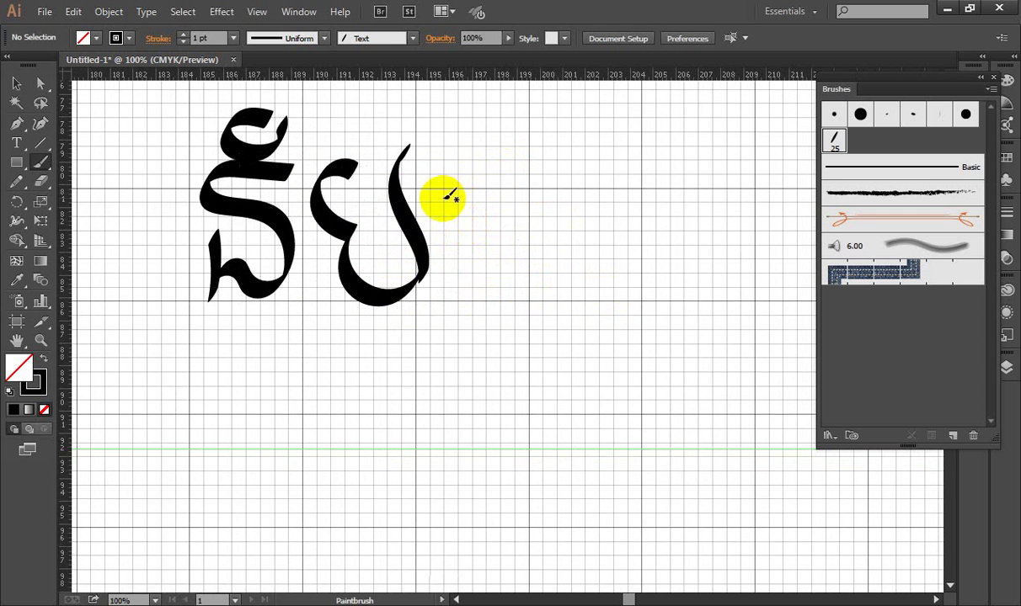
mouse_move(436, 209)
mouse_down()
mouse_move(521, 171)
mouse_move(555, 183)
mouse_move(552, 310)
mouse_up()
mouse_move(533, 248)
mouse_down()
mouse_move(558, 178)
mouse_move(619, 185)
mouse_move(566, 194)
mouse_move(559, 175)
mouse_move(610, 193)
mouse_move(590, 244)
mouse_move(611, 306)
mouse_up()
- Complete the third letter with its right descender and inner loop
key(ctrl+z)
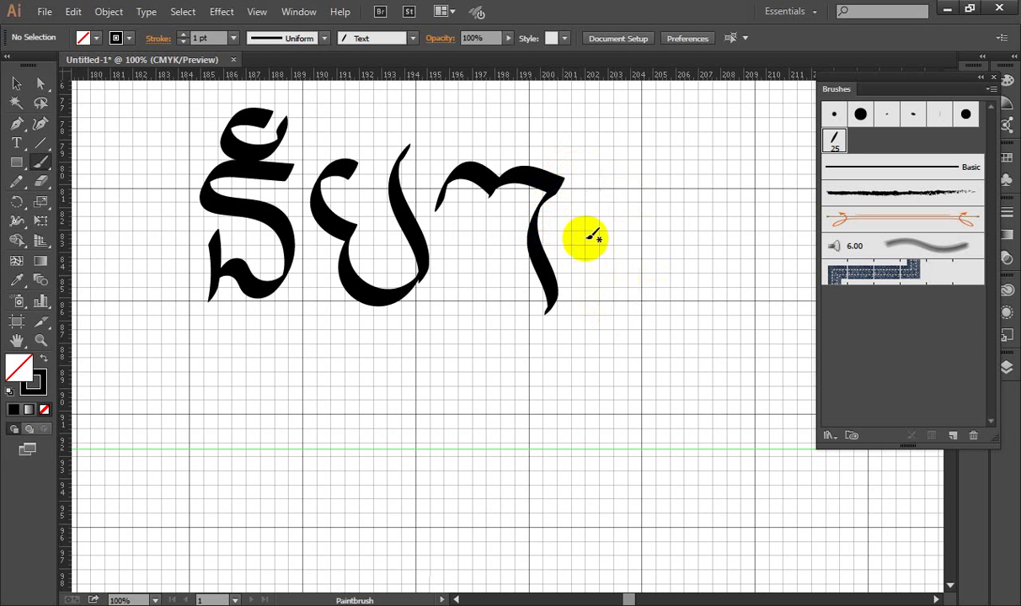
mouse_move(541, 182)
mouse_down()
mouse_move(610, 194)
mouse_move(600, 216)
mouse_move(613, 313)
mouse_up()
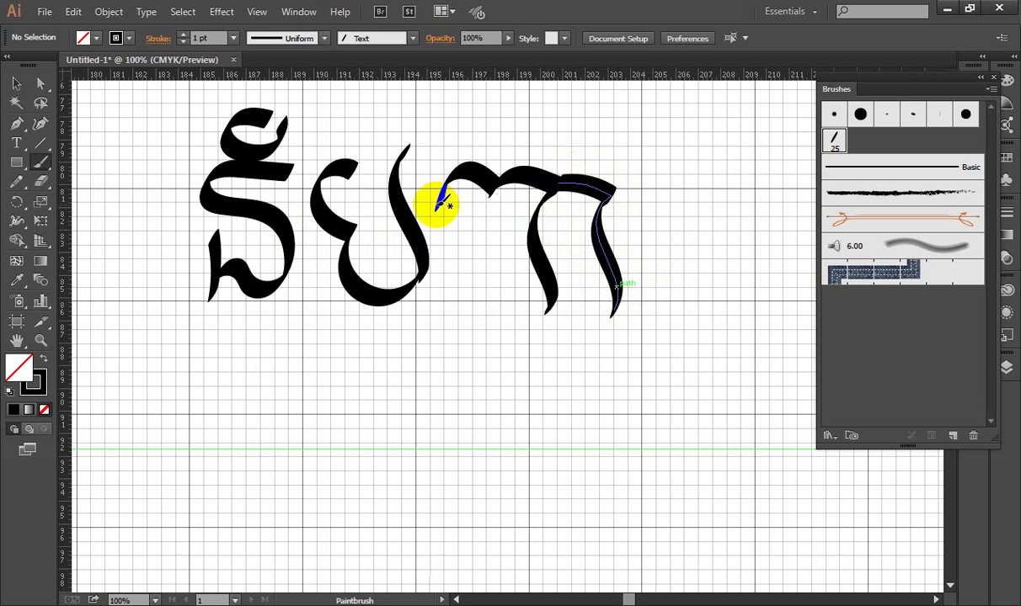
mouse_move(438, 202)
mouse_down()
mouse_move(438, 270)
mouse_move(459, 287)
mouse_move(493, 240)
mouse_up()
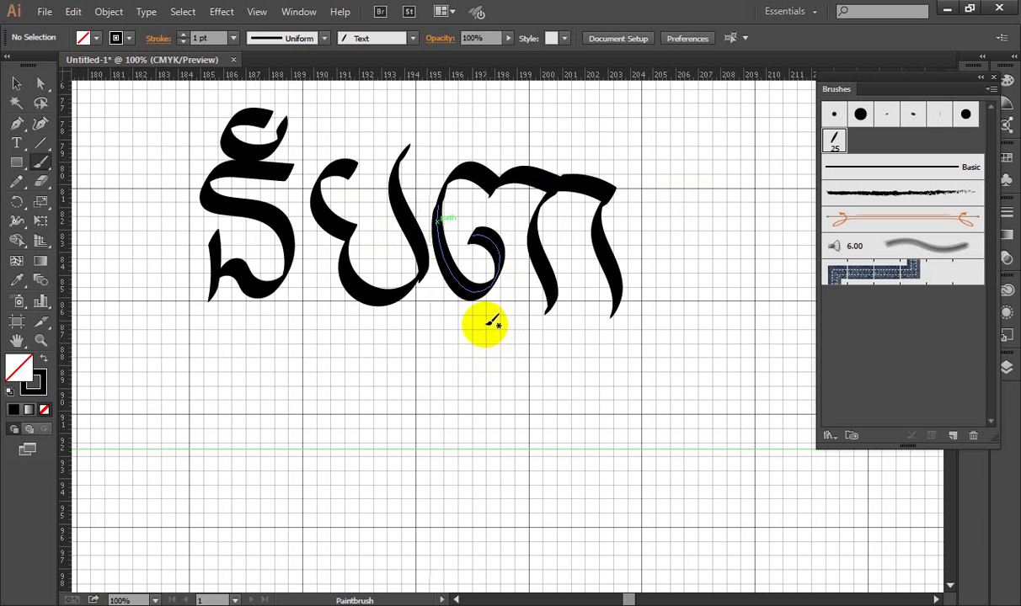
- Paint a large looping swash beneath the word, replacing a discarded curl
mouse_move(466, 317)
mouse_down()
mouse_move(556, 347)
mouse_move(622, 387)
mouse_up()
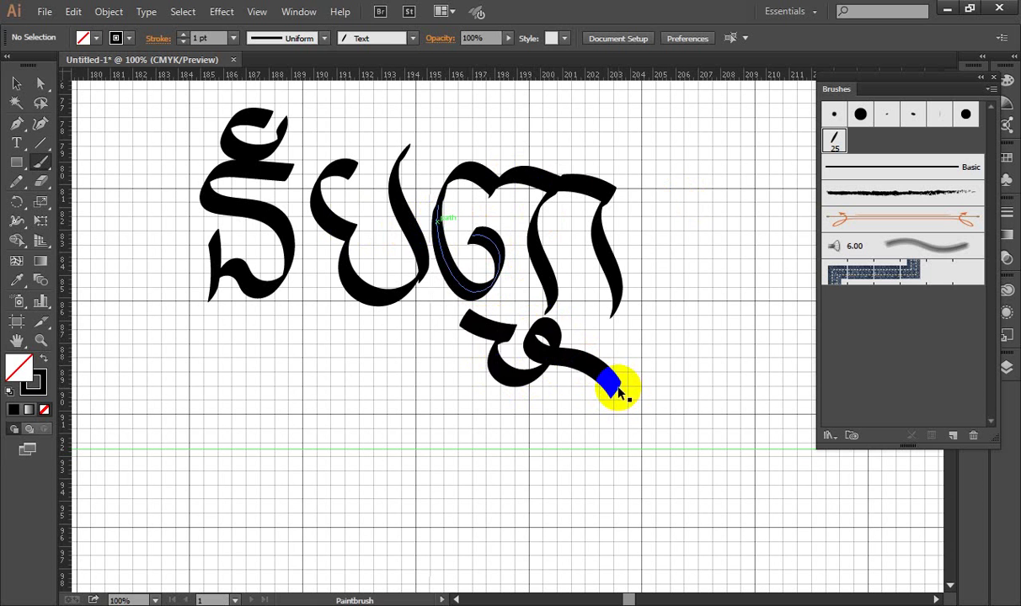
key(ctrl+z)
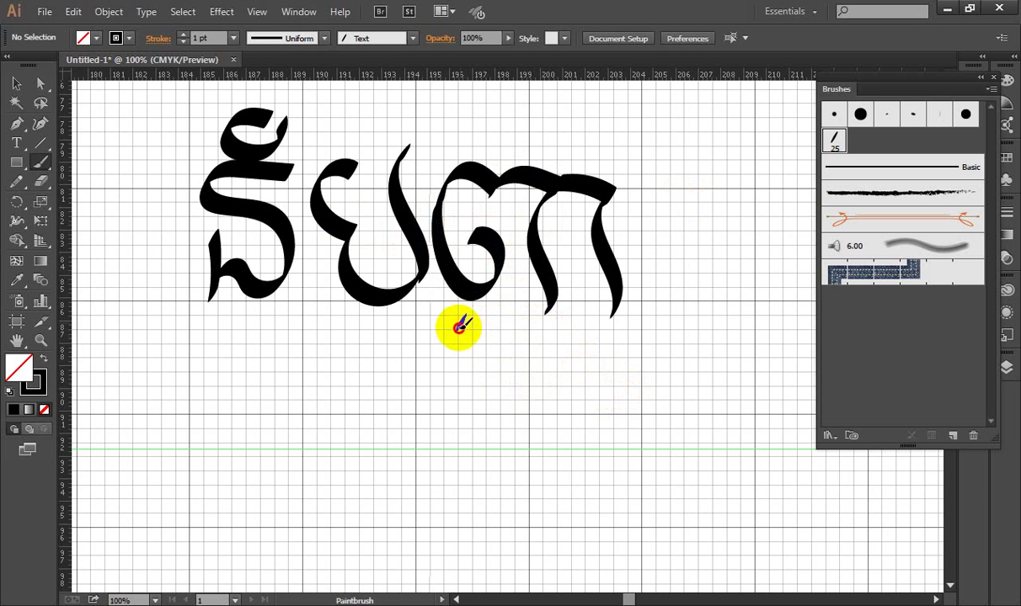
mouse_move(459, 326)
mouse_down()
mouse_move(589, 386)
mouse_move(670, 380)
mouse_move(684, 233)
mouse_move(526, 116)
mouse_move(497, 114)
mouse_up()
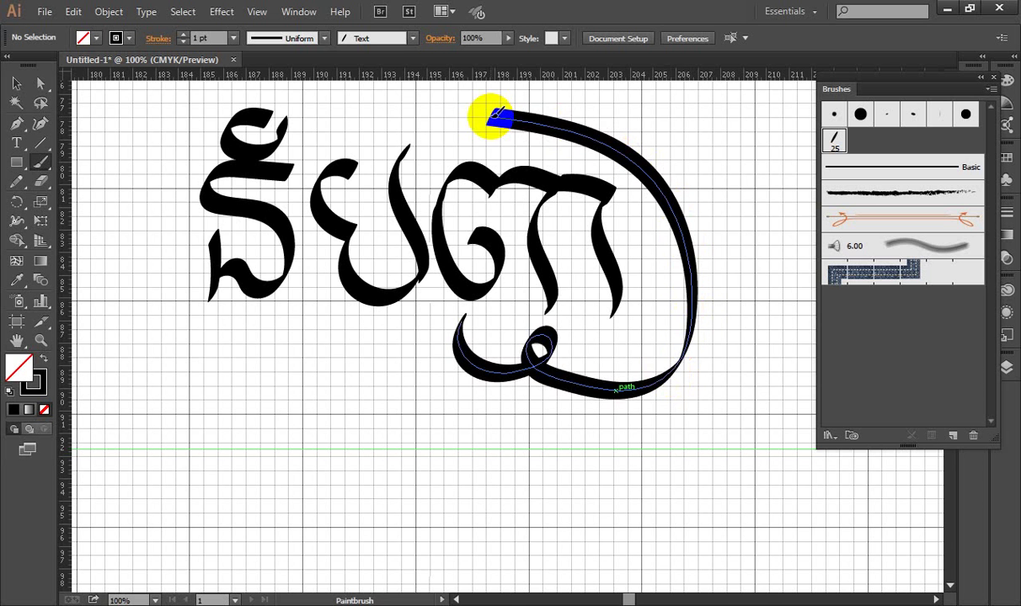
- Replace the looping swash with a new swash curving down-right and a tapered stroke off it
key(ctrl+z)
mouse_move(462, 318)
mouse_down()
mouse_move(456, 353)
mouse_move(532, 342)
mouse_move(529, 324)
mouse_move(531, 342)
mouse_move(615, 378)
mouse_move(552, 496)
mouse_move(227, 378)
mouse_move(135, 402)
mouse_up()
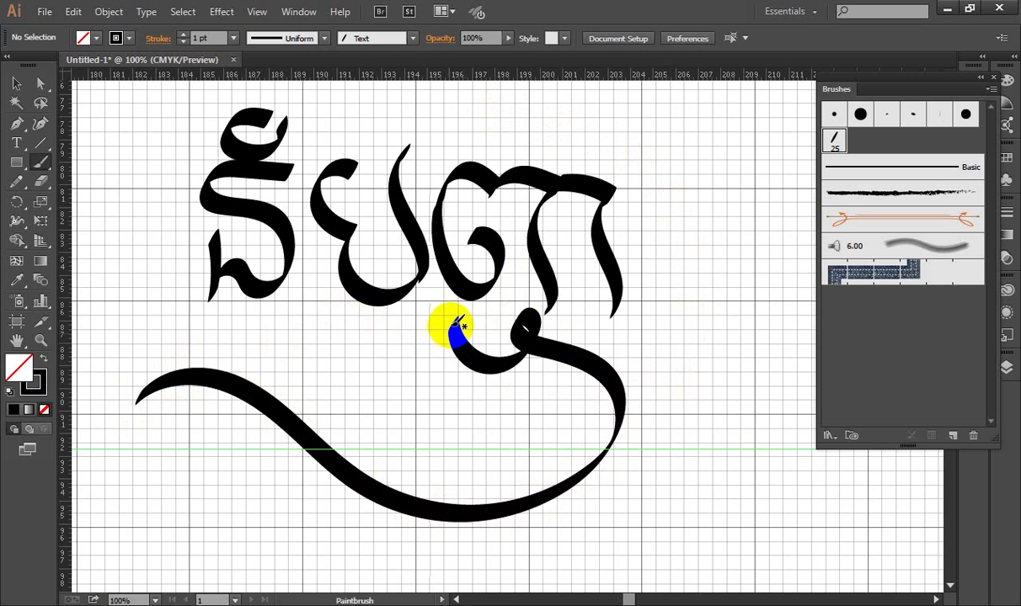
drag(453, 323, 405, 361)
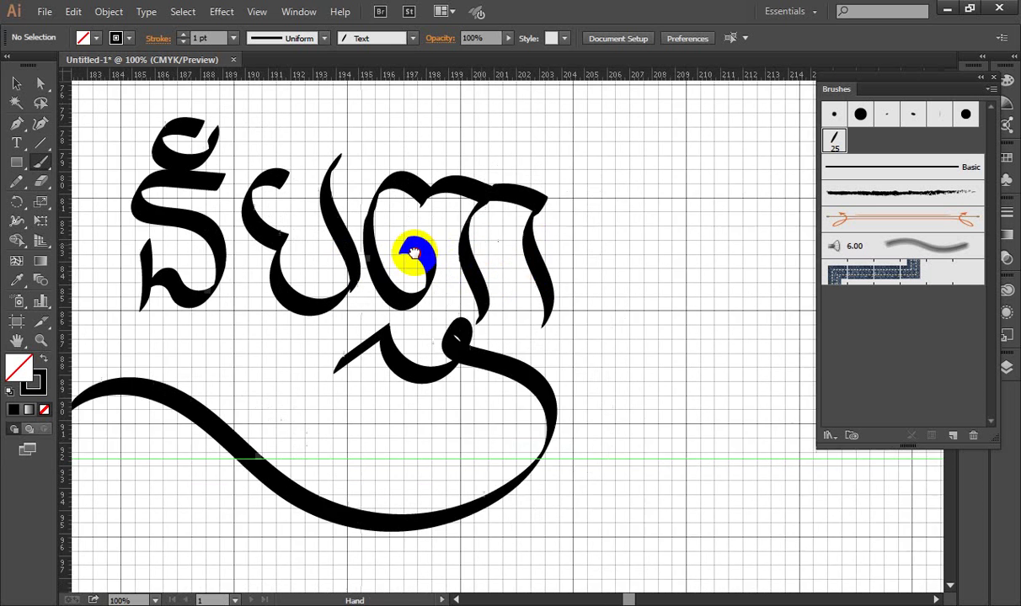
- Extend the last letter's curved top stroke leftward, then zoom out to view the whole word
drag(539, 268, 405, 288)
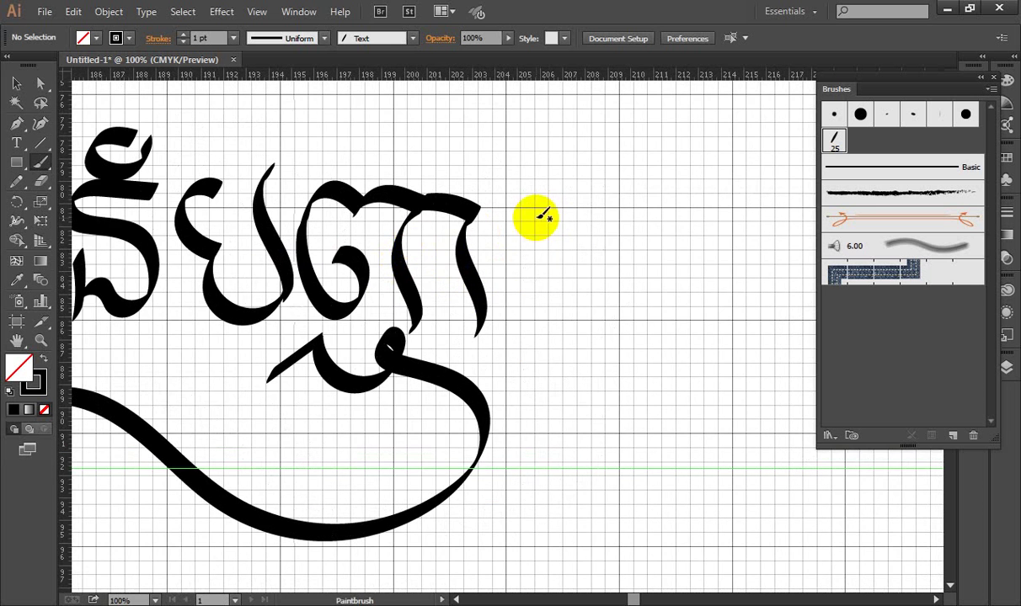
drag(474, 195, 451, 192)
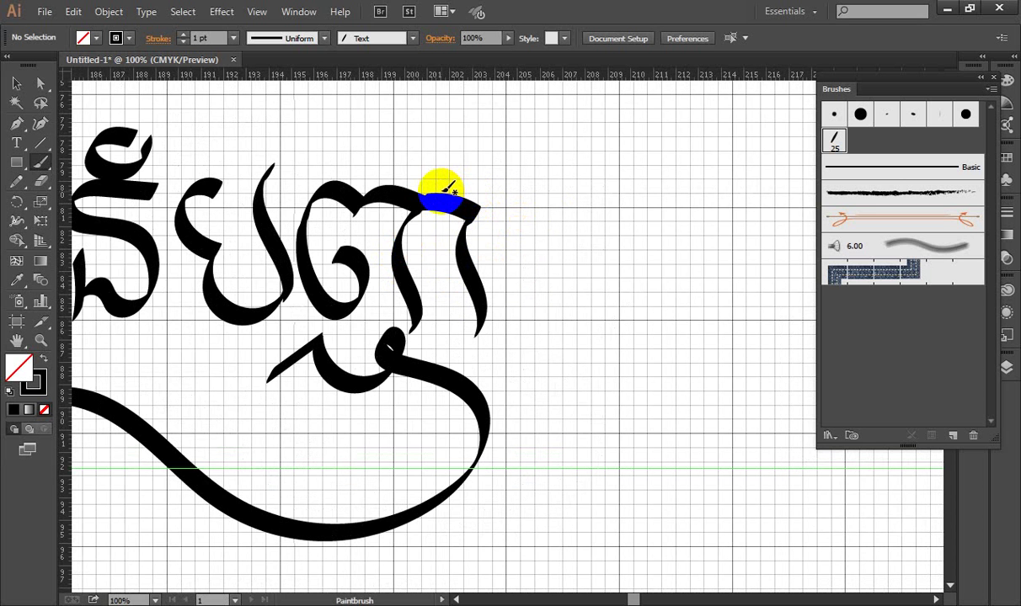
drag(446, 187, 417, 185)
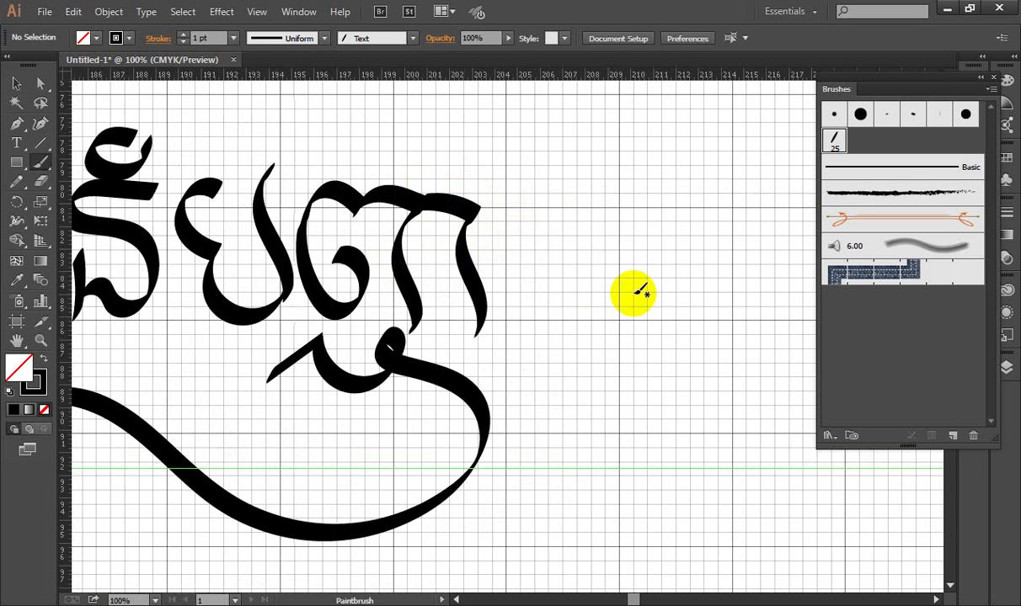
key(ctrl+minus)
key(ctrl+minus)
- Extend the stroke up the letter's right edge and retrace the swash's lower curve
drag(571, 208, 505, 182)
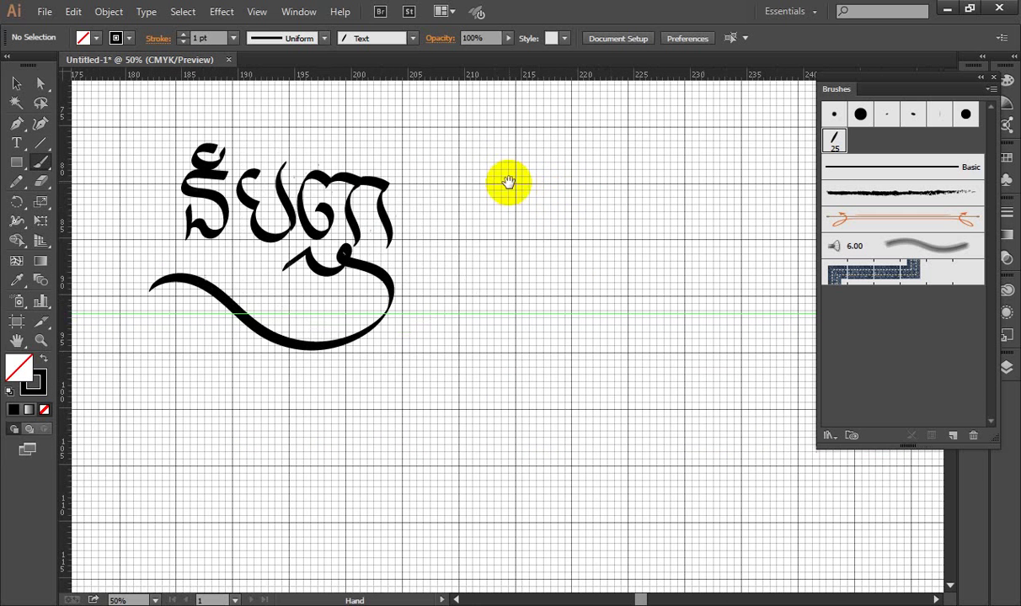
key(ctrl+plus)
drag(399, 212, 401, 199)
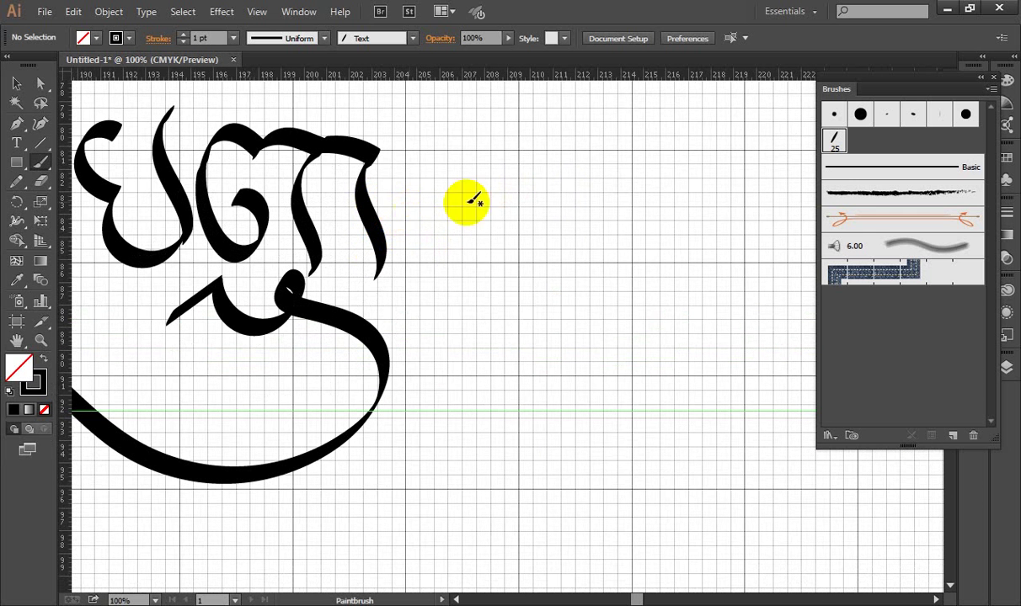
mouse_move(379, 353)
mouse_down()
mouse_move(388, 373)
mouse_move(411, 365)
mouse_move(371, 386)
mouse_move(191, 400)
mouse_up()
key(ctrl+minus)
key(ctrl+minus)
key(ctrl+plus)
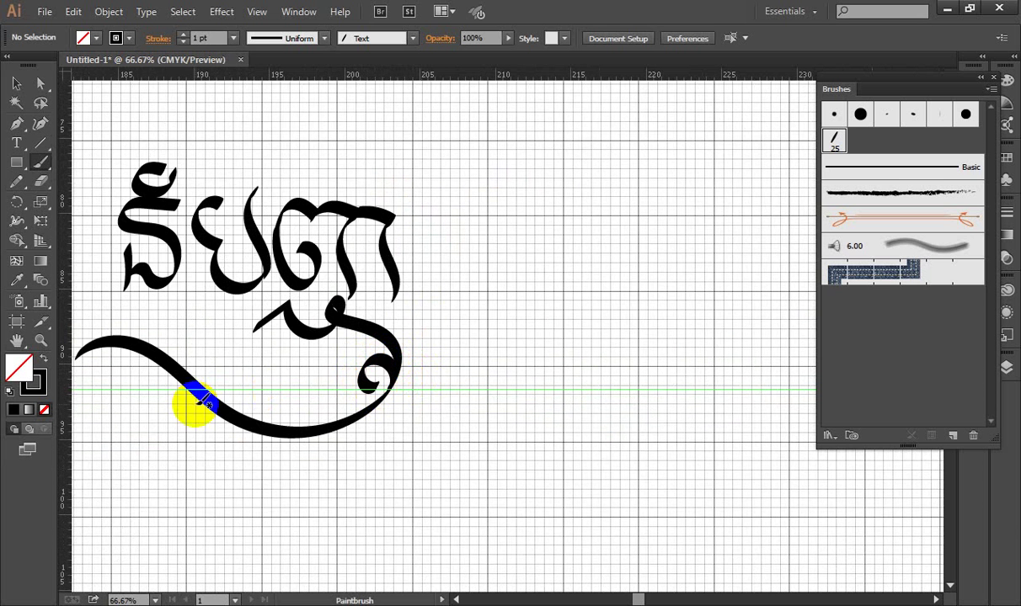
key(ctrl+minus)
- Repaint the swash's thicker bottom curve with a closed curl inside its loop, then try a letter at the word's end
drag(472, 337, 448, 247)
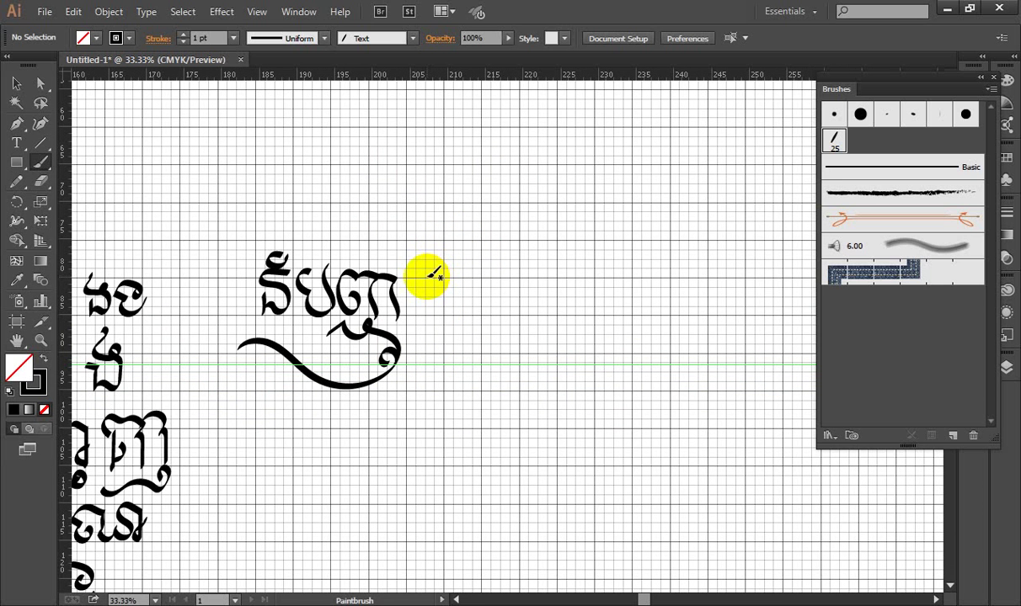
scroll(399, 403, up, 2)
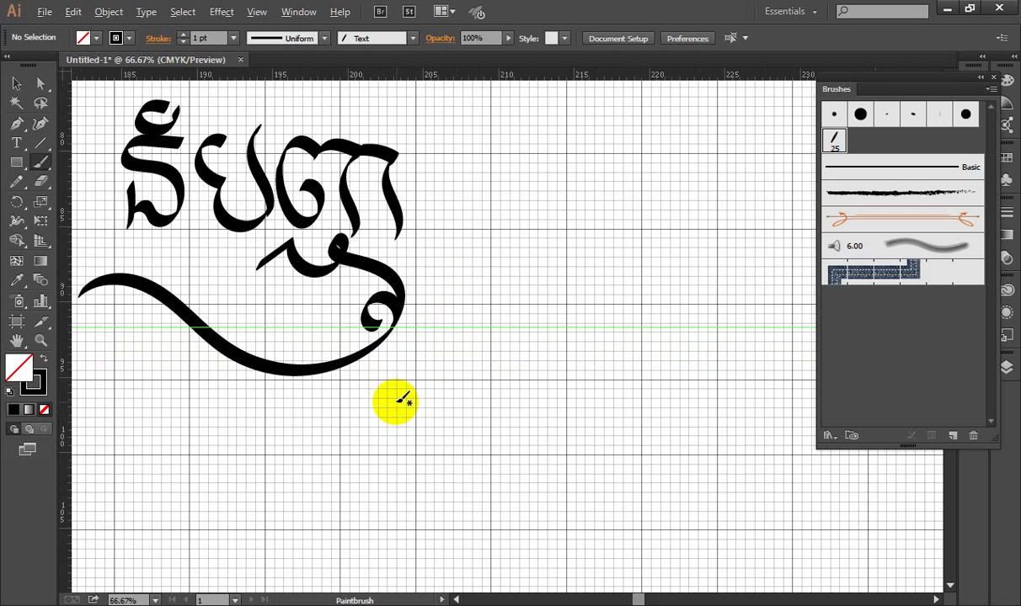
scroll(391, 200, down, 1)
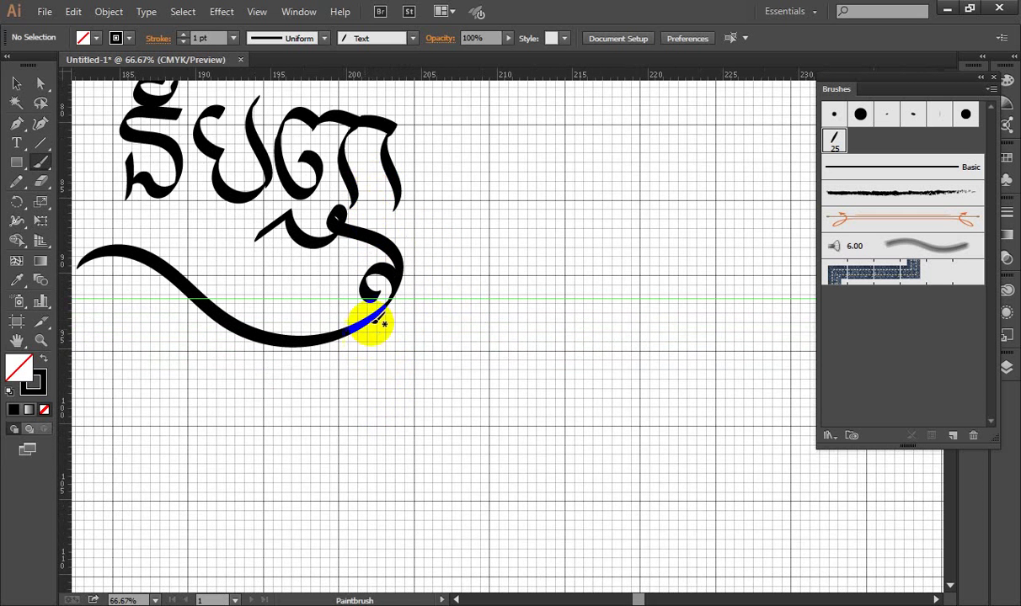
drag(364, 337, 394, 307)
mouse_move(308, 340)
mouse_down()
mouse_move(371, 319)
mouse_move(392, 326)
mouse_move(387, 292)
mouse_move(416, 233)
mouse_up()
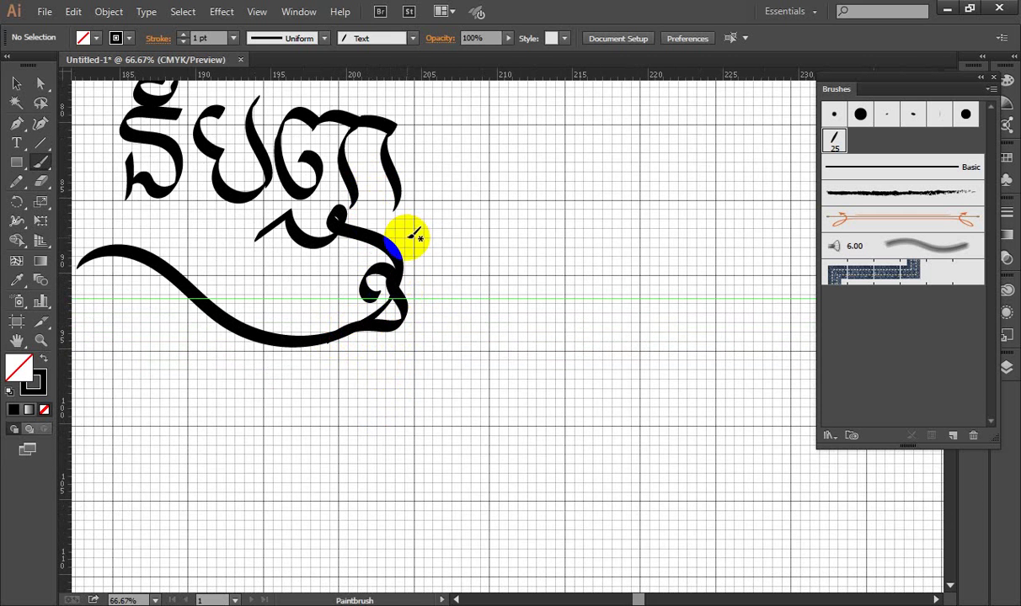
mouse_move(372, 295)
mouse_down()
mouse_move(387, 315)
mouse_move(394, 305)
mouse_up()
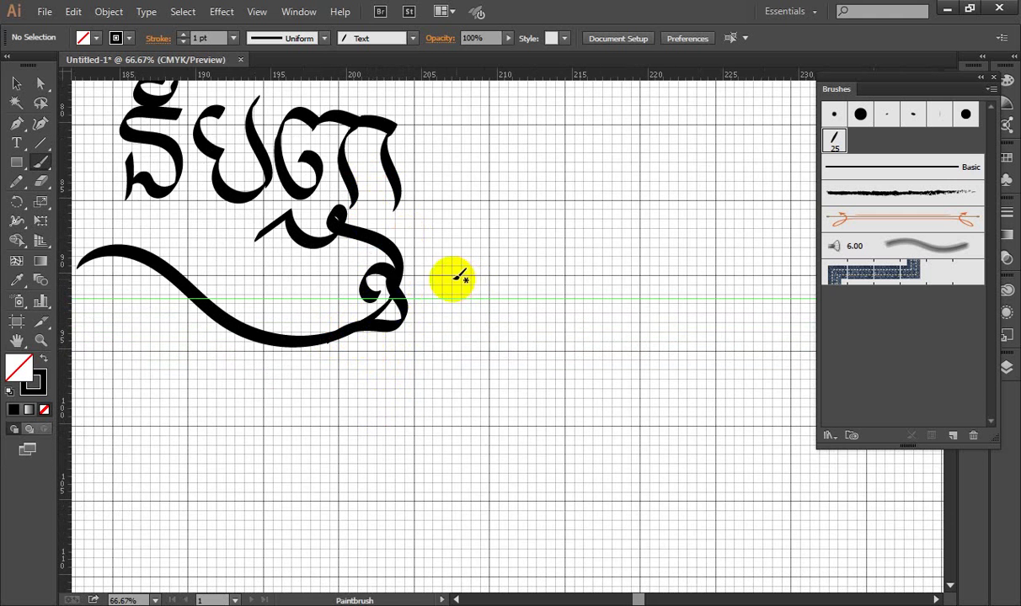
key(ctrl+minus)
mouse_move(383, 219)
mouse_down()
mouse_move(392, 239)
mouse_move(400, 226)
mouse_move(477, 228)
mouse_move(455, 291)
mouse_up()
scroll(392, 240, up, 1)
- Redraw the new consonant after the word with its left and right legs
key(ctrl+z)
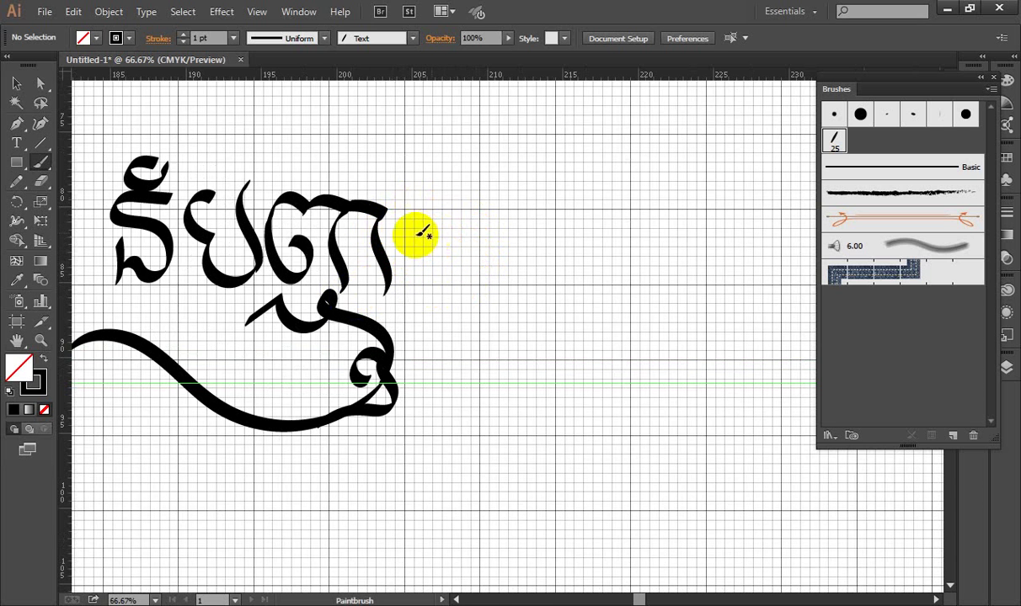
mouse_move(407, 234)
mouse_down()
mouse_move(468, 223)
mouse_move(472, 295)
mouse_up()
drag(387, 291, 377, 253)
mouse_move(407, 234)
mouse_down()
mouse_move(432, 221)
mouse_move(427, 291)
mouse_up()
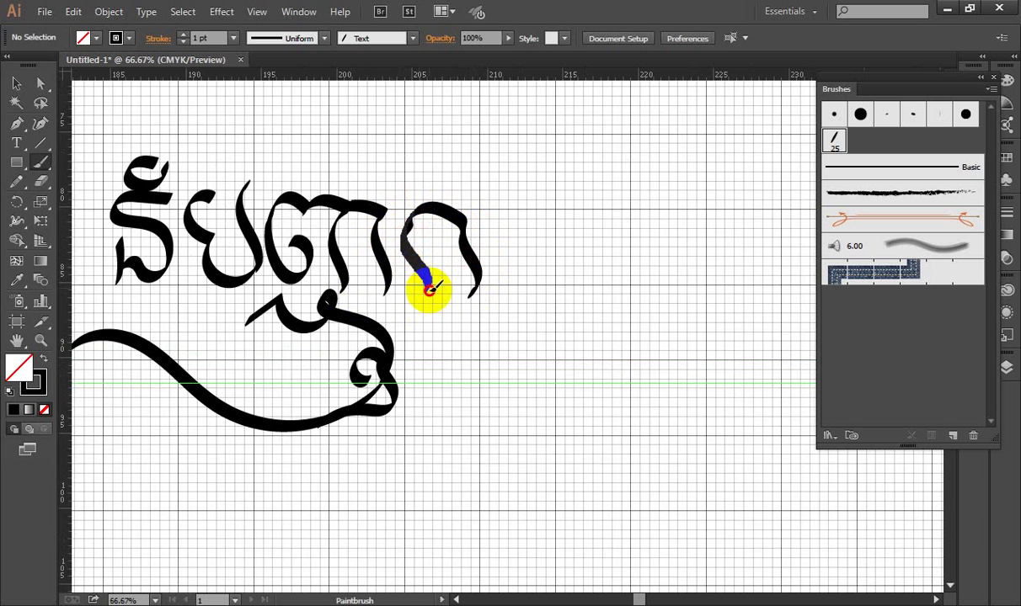
mouse_move(383, 212)
mouse_down()
mouse_move(401, 199)
mouse_move(399, 212)
mouse_move(382, 201)
mouse_move(398, 174)
mouse_move(480, 170)
mouse_up()
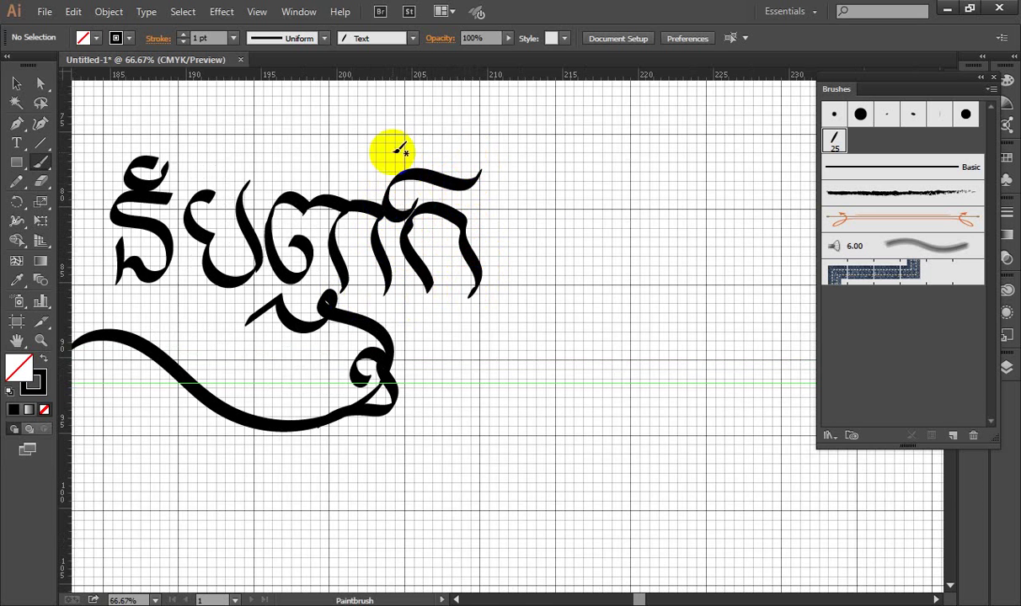
- Brush two tall curving vowel strokes right of the word, with a small loop at the first one's base
scroll(577, 217, right, 2)
scroll(580, 212, down, 1)
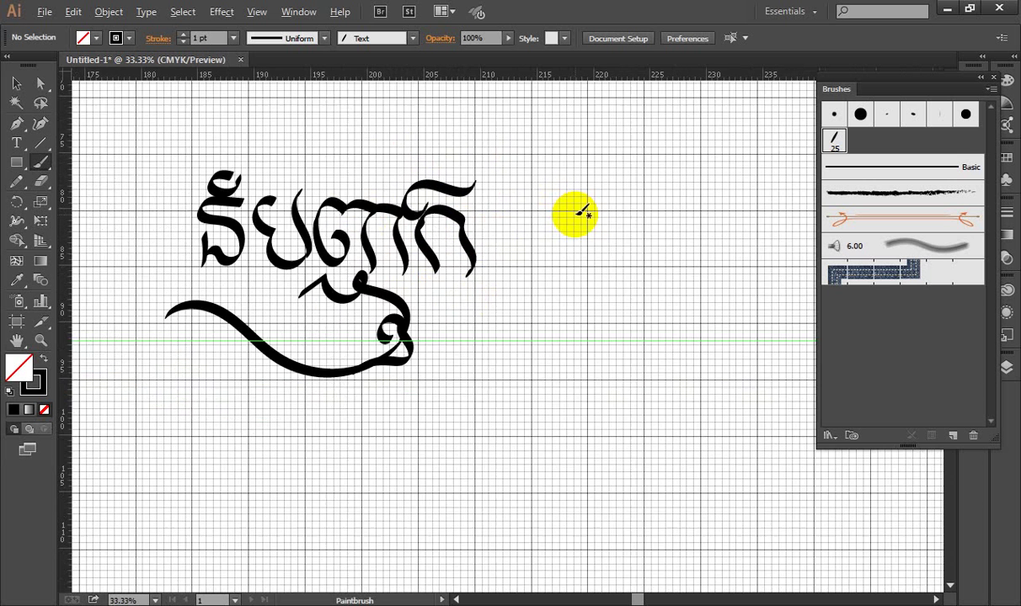
scroll(556, 196, down, 1)
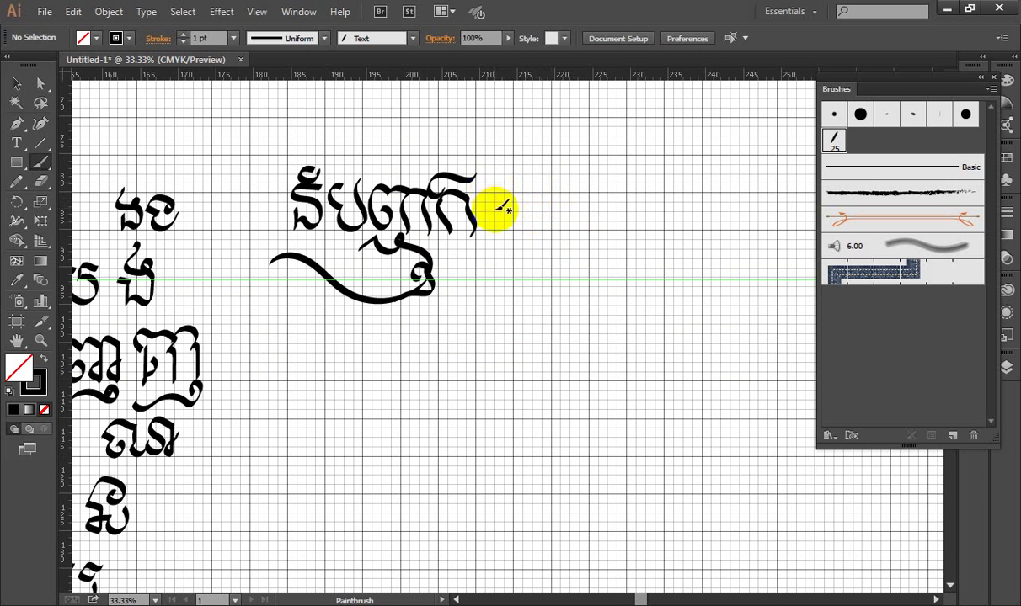
mouse_move(468, 106)
mouse_down()
mouse_move(517, 184)
mouse_move(497, 212)
mouse_move(513, 241)
mouse_move(529, 230)
mouse_move(524, 209)
mouse_move(510, 219)
mouse_move(529, 217)
mouse_up()
scroll(497, 213, up, 1)
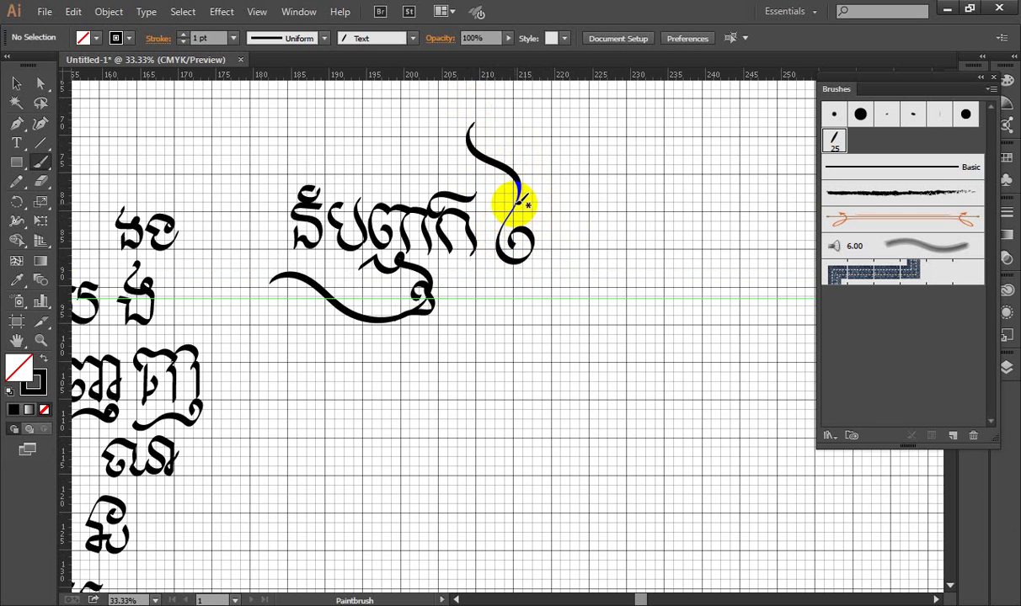
mouse_move(470, 125)
mouse_down()
mouse_move(479, 150)
mouse_move(469, 125)
mouse_up()
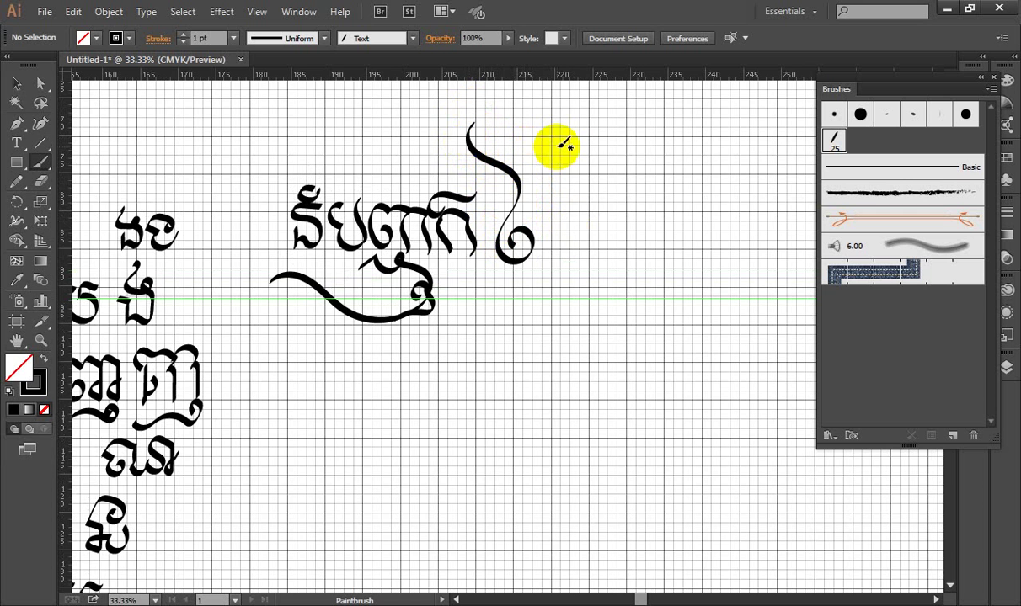
mouse_move(529, 243)
mouse_down()
mouse_move(559, 231)
mouse_move(578, 91)
mouse_up()
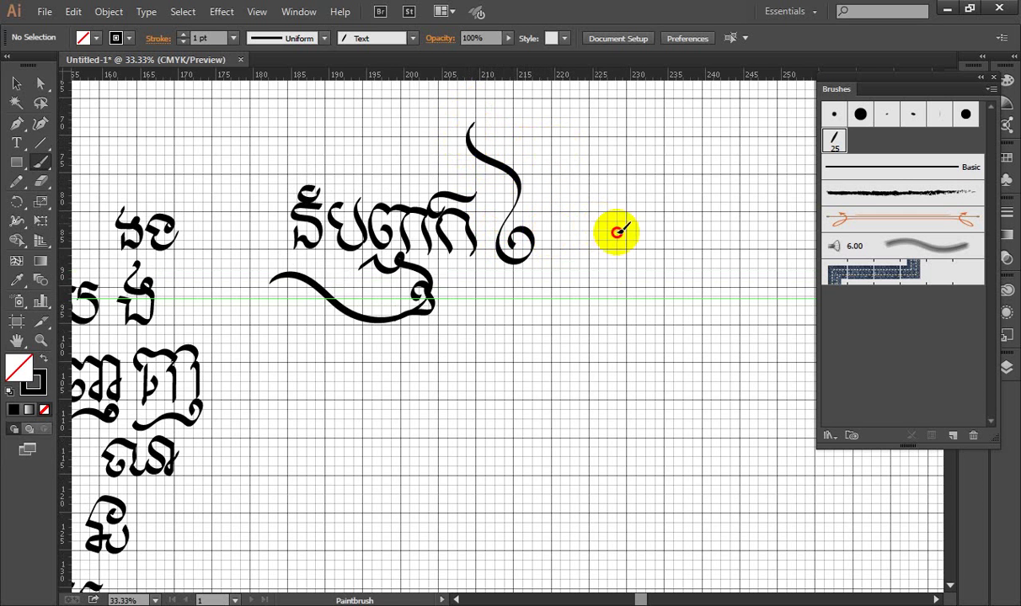
- Paint the large cupped glyph with its hooked top, plus a tall looped stroke above the word
drag(638, 215, 700, 213)
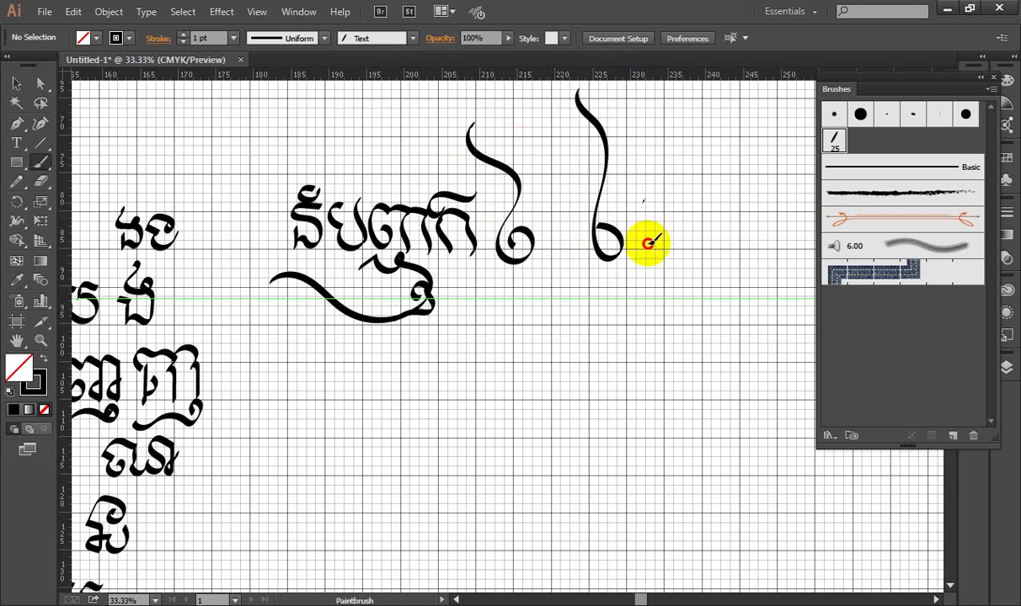
drag(644, 149, 640, 187)
drag(705, 128, 633, 184)
drag(653, 266, 727, 271)
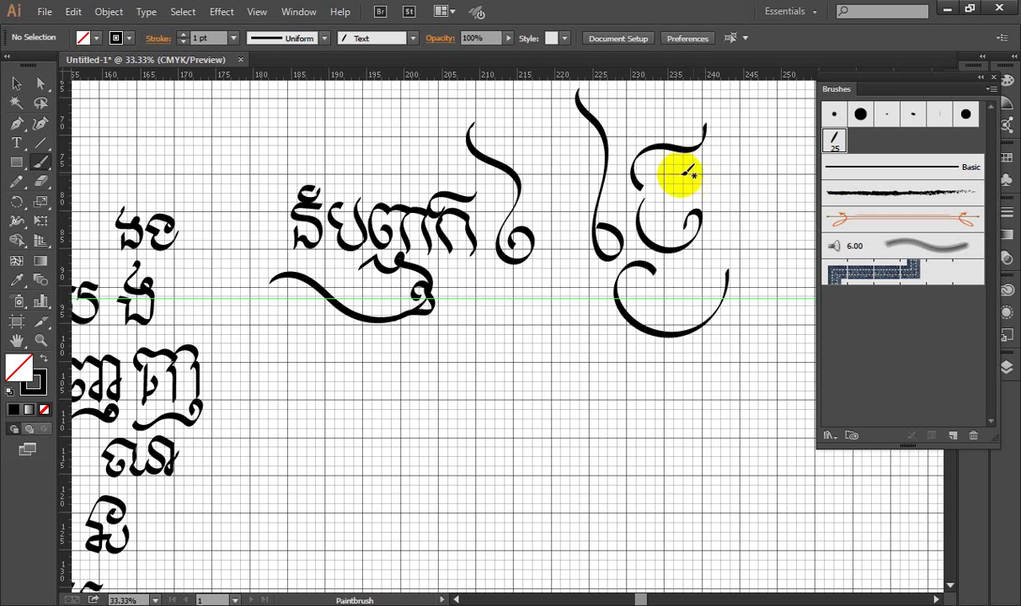
scroll(425, 234, up, 2)
scroll(291, 196, up, 3)
drag(265, 190, 348, 194)
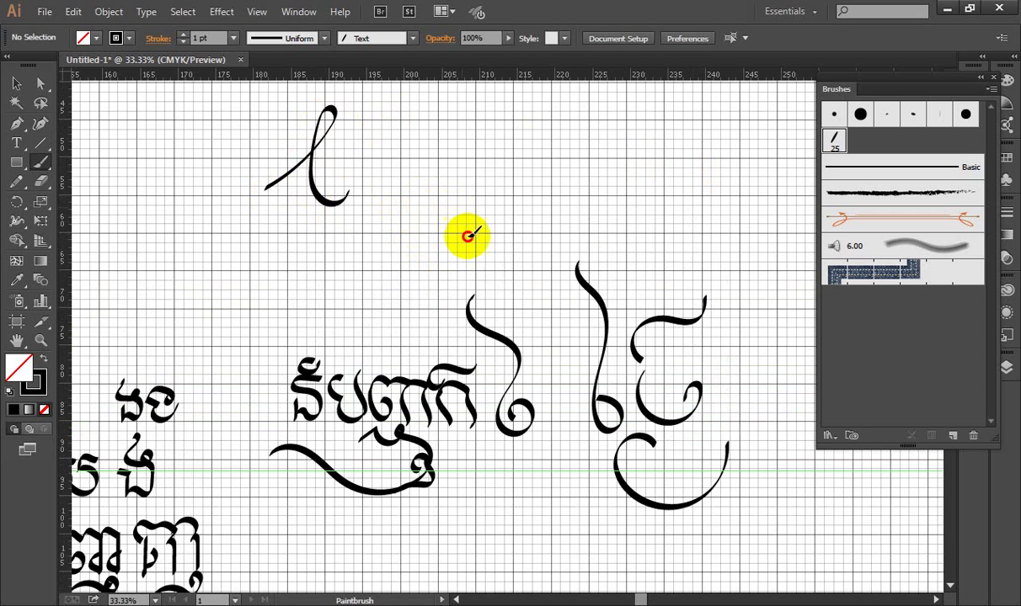
- Paint a looped-stem glyph with a top bar and a hooked glyph to its right, retracing their strokes
mouse_move(469, 209)
mouse_down()
mouse_move(521, 148)
mouse_move(471, 212)
mouse_move(543, 196)
mouse_up()
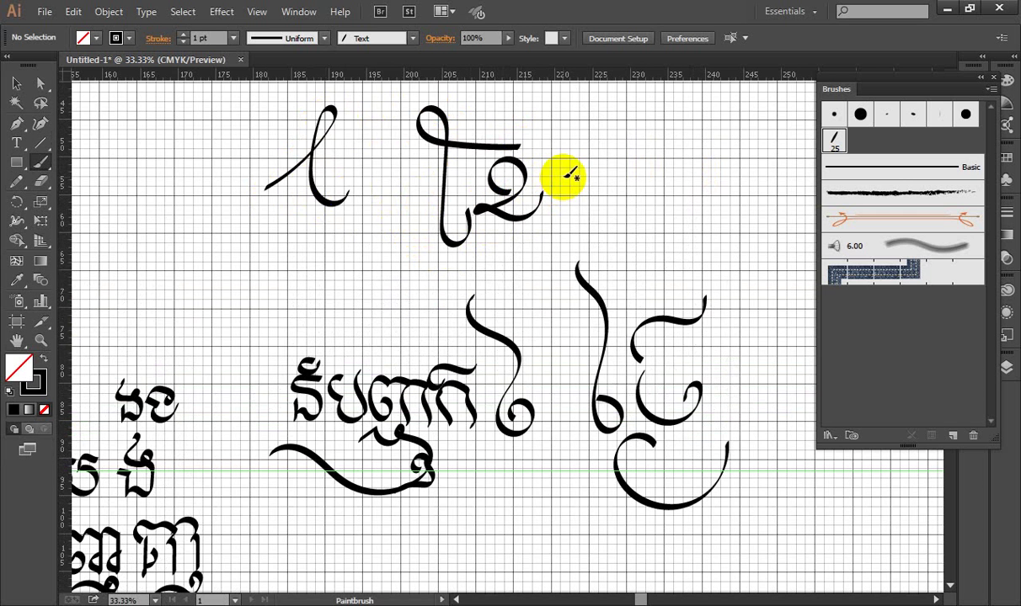
drag(609, 171, 624, 209)
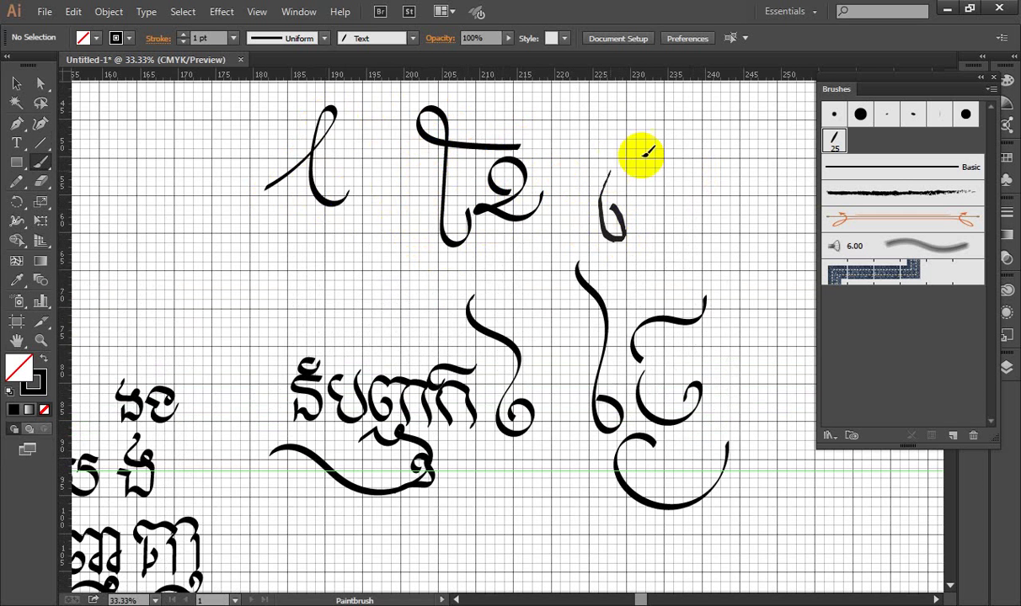
drag(604, 137, 673, 141)
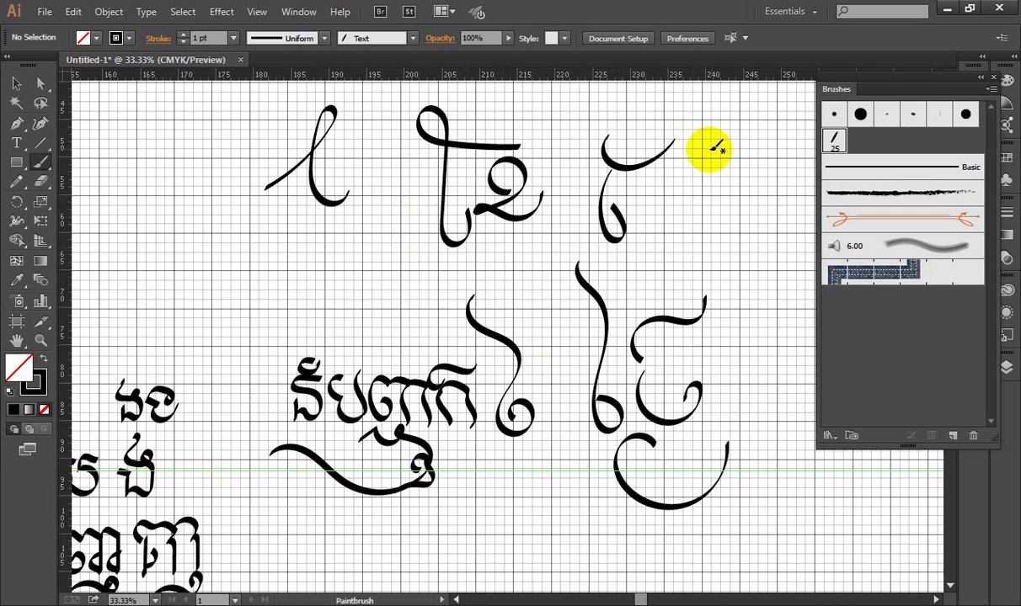
mouse_move(519, 148)
mouse_down()
mouse_move(454, 138)
mouse_move(444, 154)
mouse_up()
drag(672, 150, 628, 168)
drag(441, 185, 444, 171)
- Add a stem with a diagonal and a tall looped stroke at the row's left end
drag(281, 288, 345, 230)
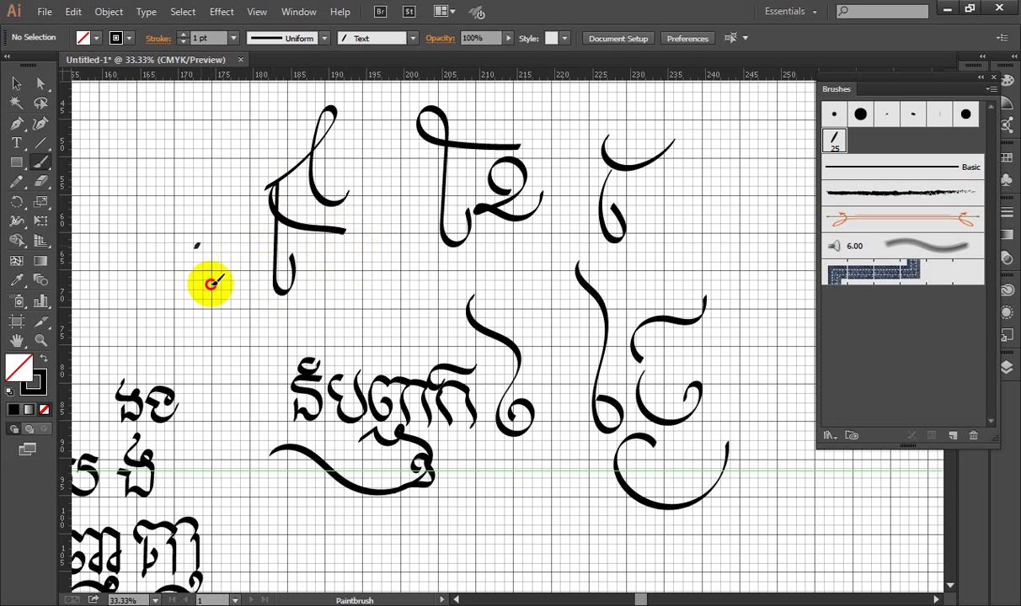
drag(216, 257, 187, 118)
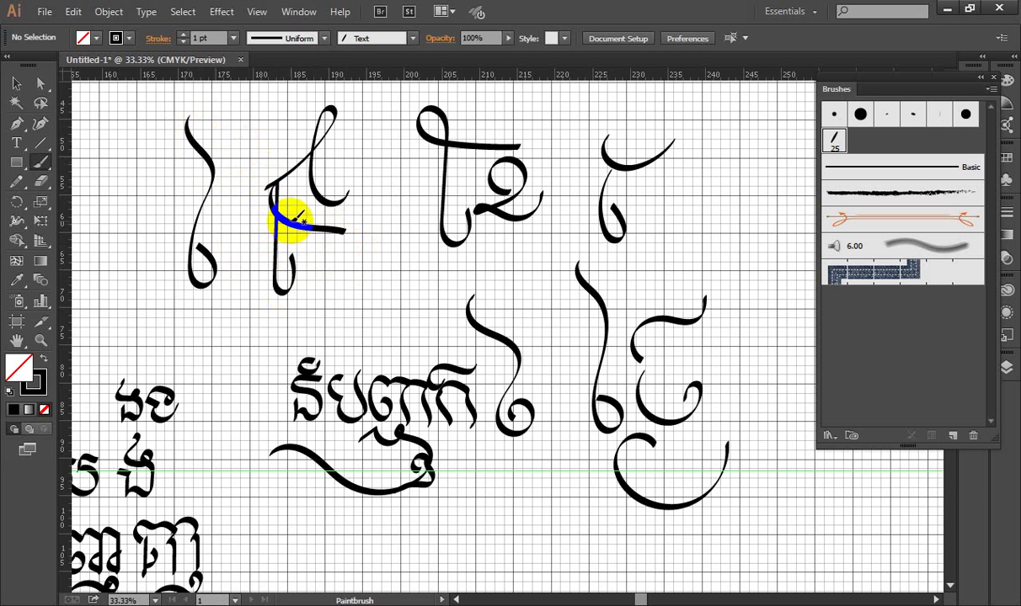
drag(302, 220, 309, 225)
scroll(227, 217, up, 3)
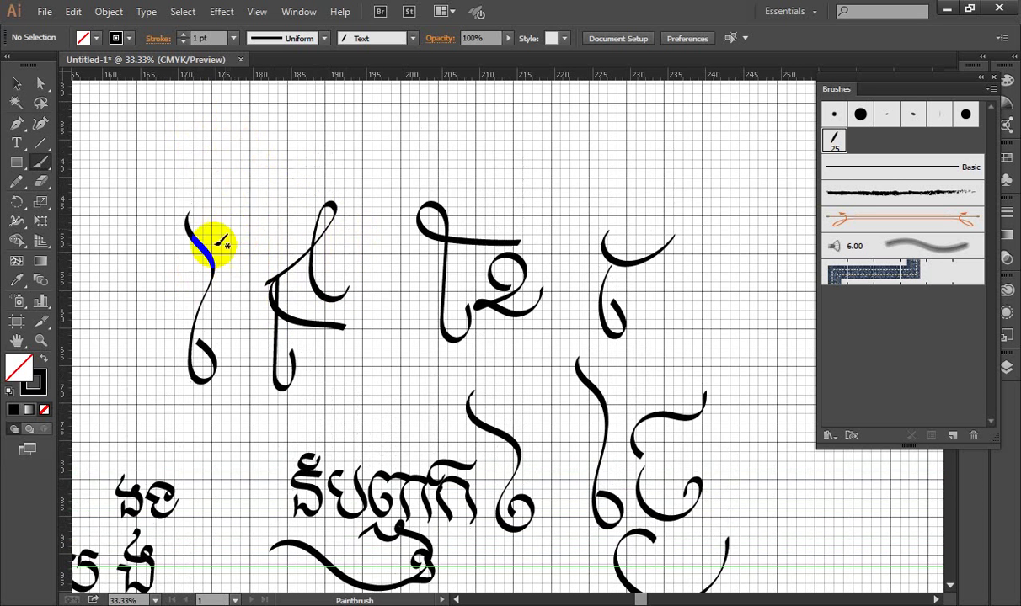
mouse_move(251, 206)
mouse_down()
mouse_move(277, 141)
mouse_move(181, 128)
mouse_up()
scroll(246, 267, down, 4)
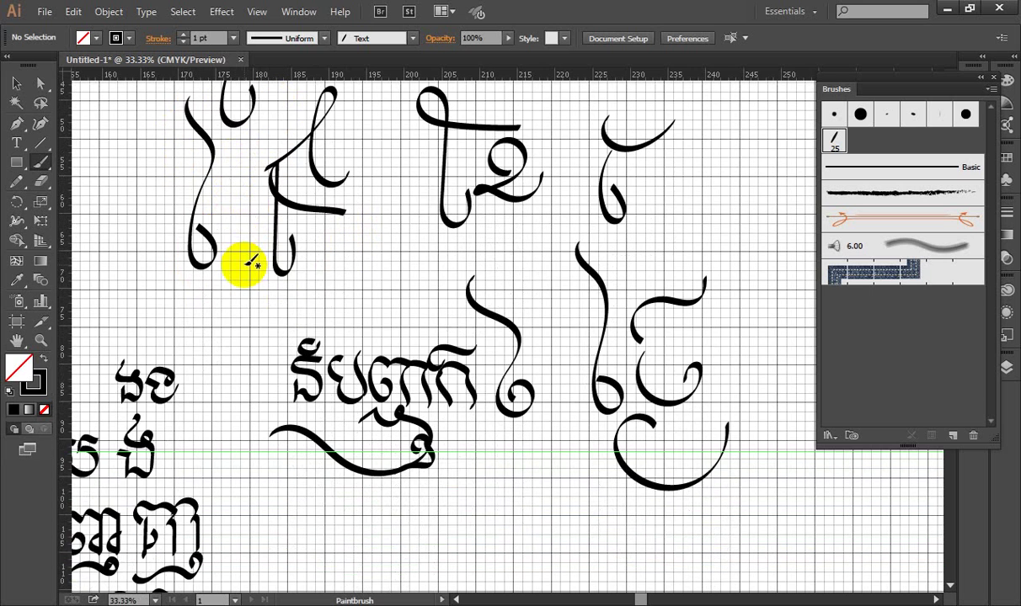
scroll(269, 236, down, 4)
scroll(270, 245, down, 2)
- Finish the curve's left end, then marquee-select and delete the middle and lower trial strokes
drag(276, 246, 269, 243)
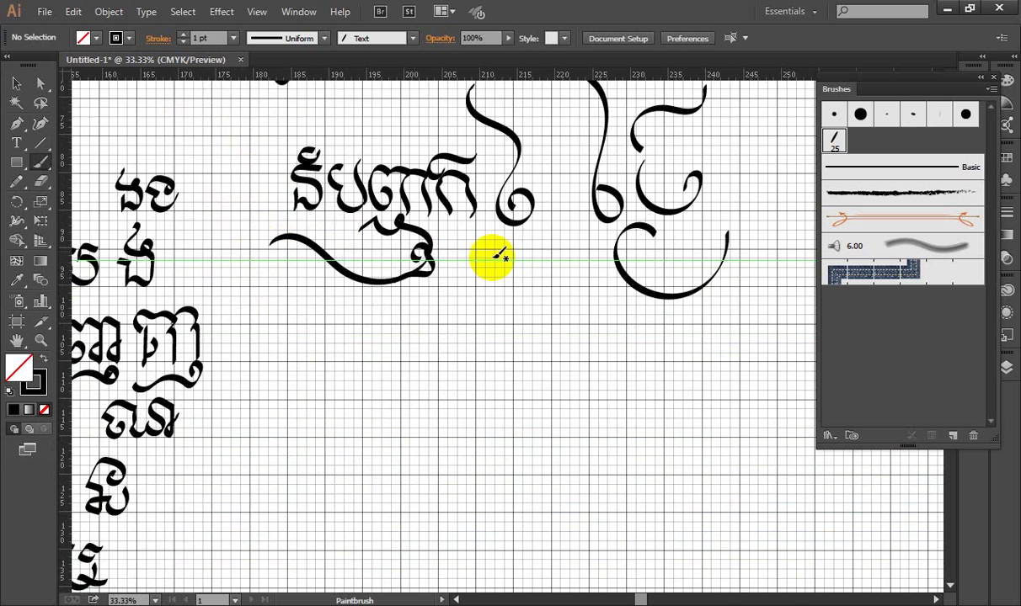
scroll(496, 258, up, 1)
scroll(364, 243, up, 3)
scroll(364, 243, right, 3)
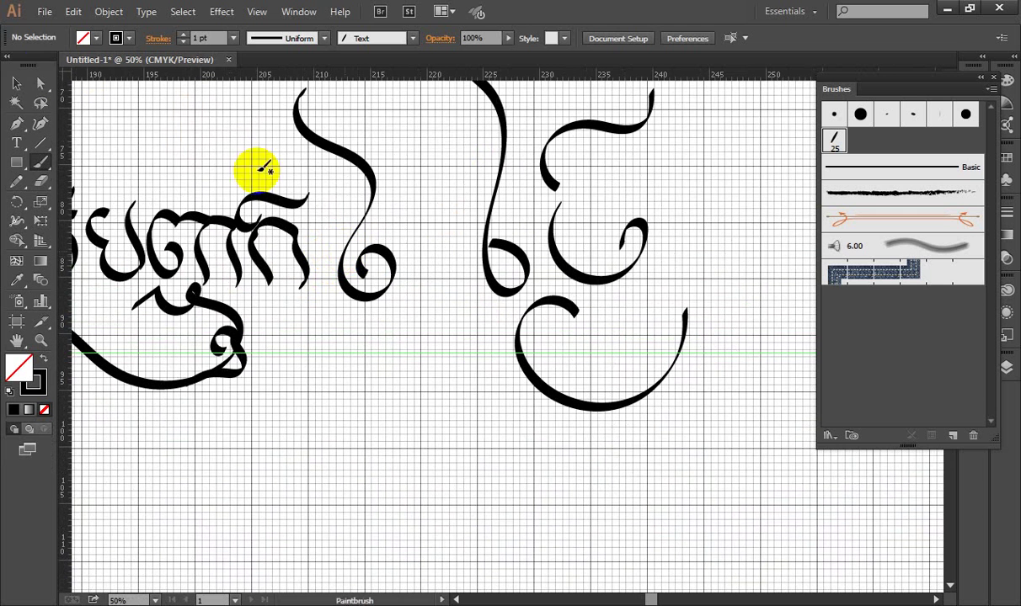
click(16, 82)
drag(589, 225, 358, 396)
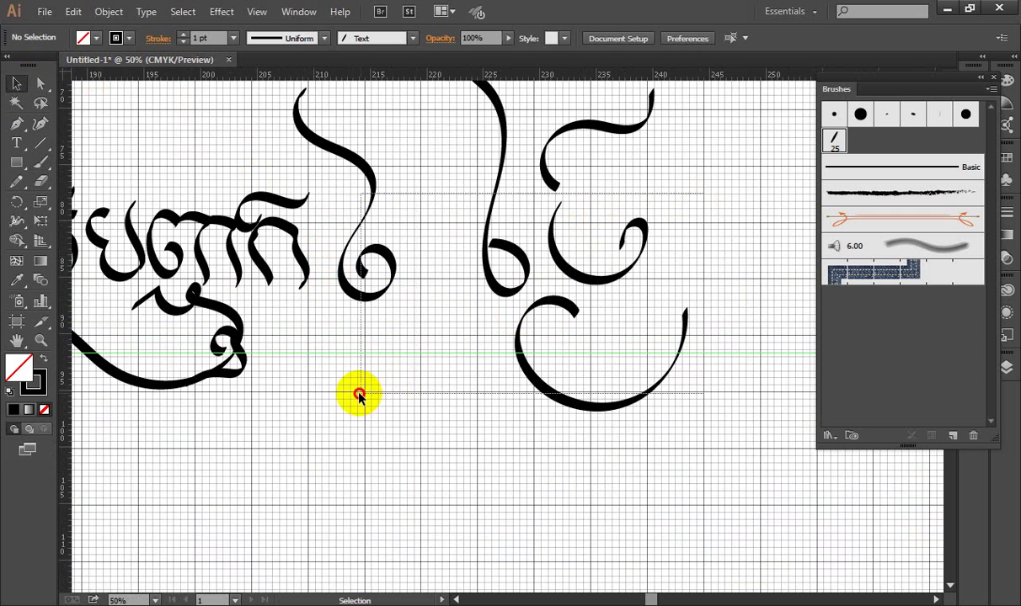
key(Delete)
- Paint a test stroke right of the word, zoom out to check it, and undo it
scroll(337, 235, up, 1)
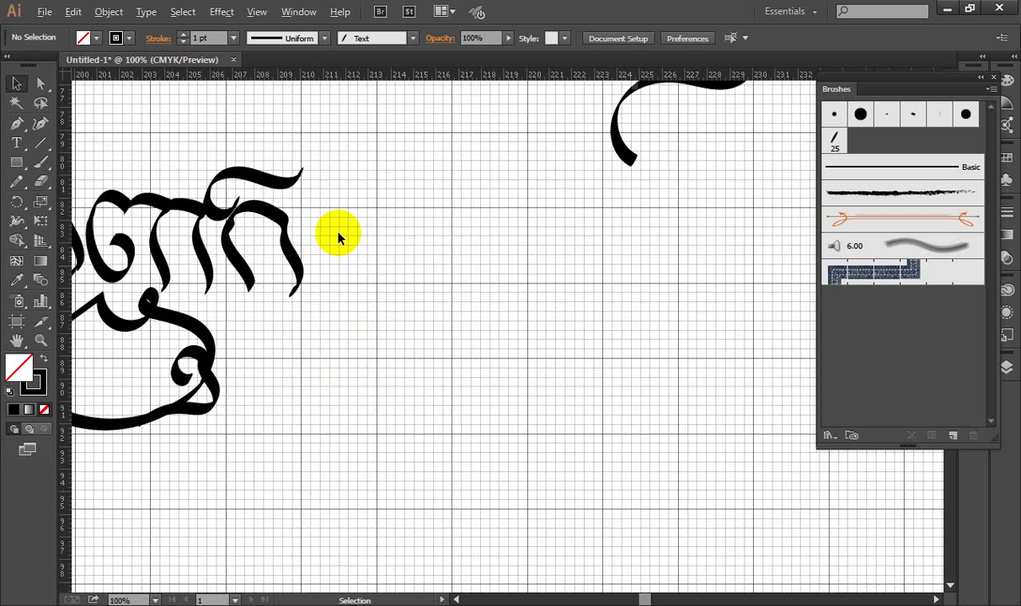
scroll(331, 289, up, 1)
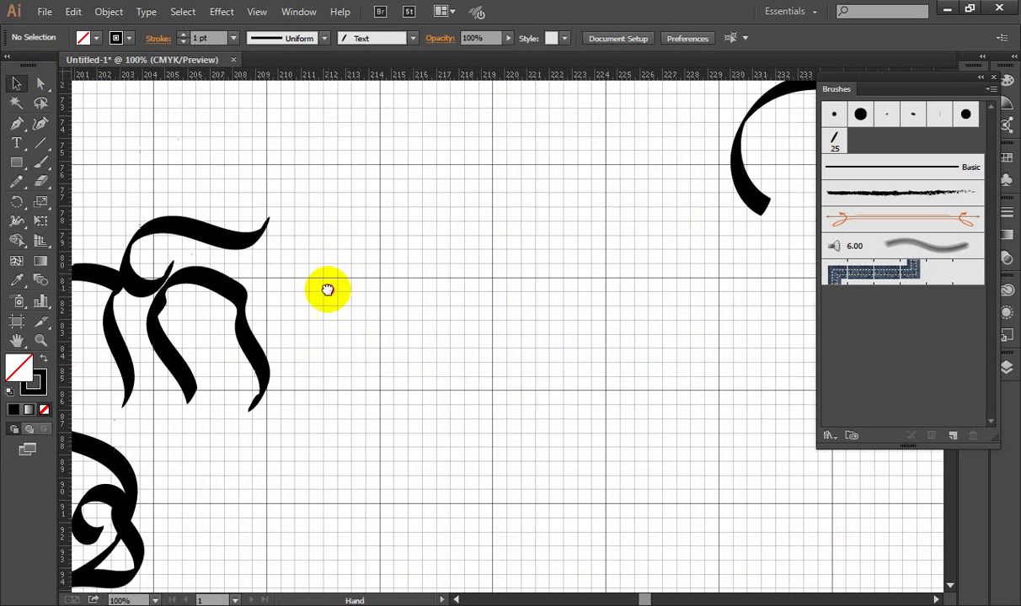
click(40, 163)
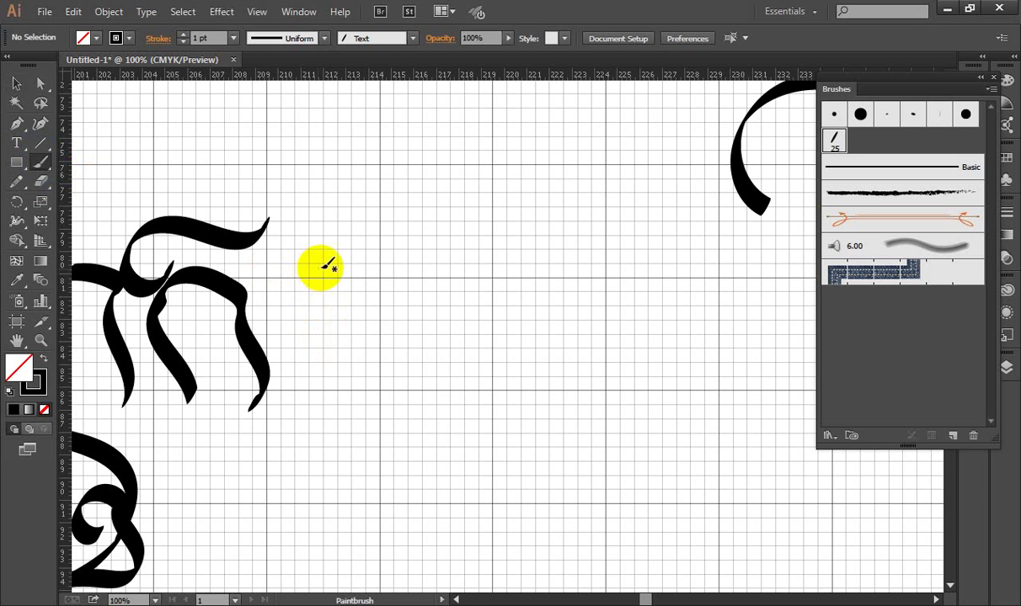
mouse_move(333, 334)
mouse_down()
mouse_move(328, 387)
mouse_move(312, 106)
mouse_up()
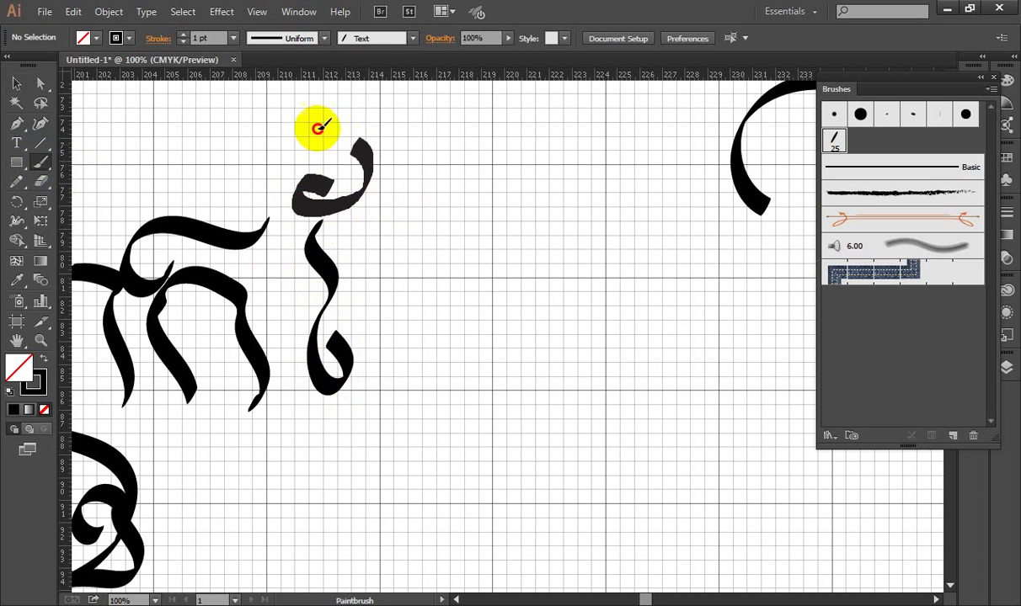
key(ctrl+minus)
drag(455, 242, 497, 254)
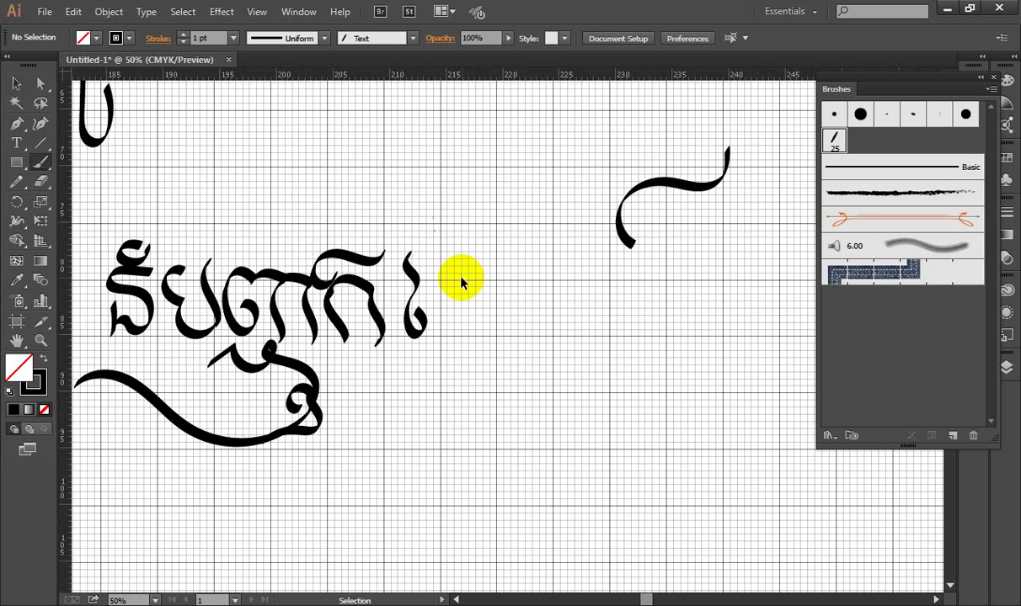
key(ctrl+z)
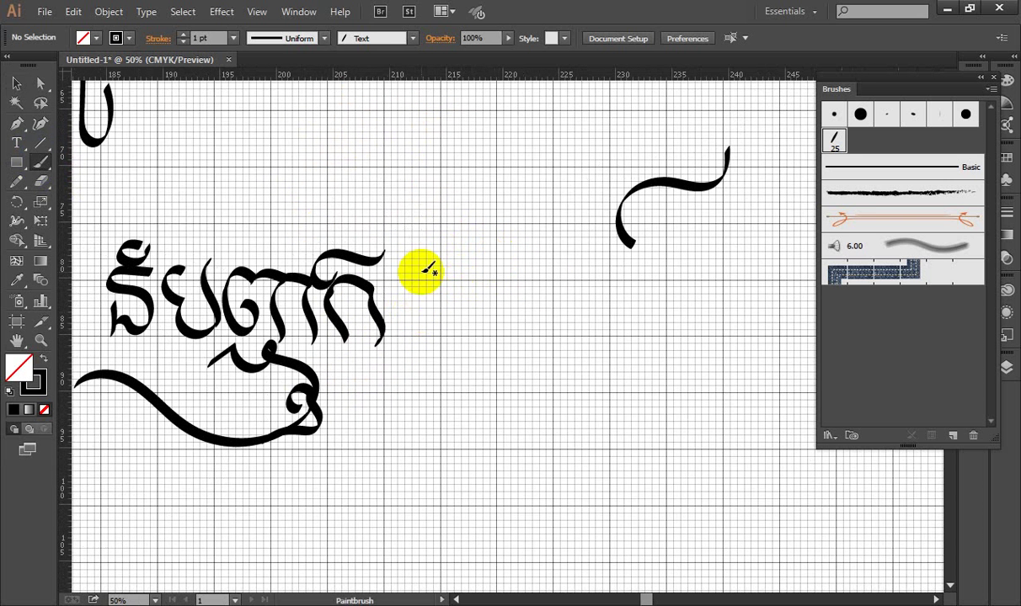
- Brush a tall letter stroke with a long top bar and a small loop beneath it
drag(424, 303, 411, 272)
key(ctrl+z)
mouse_move(425, 310)
mouse_down()
mouse_move(414, 217)
mouse_move(403, 232)
mouse_move(433, 246)
mouse_move(515, 235)
mouse_move(558, 248)
mouse_up()
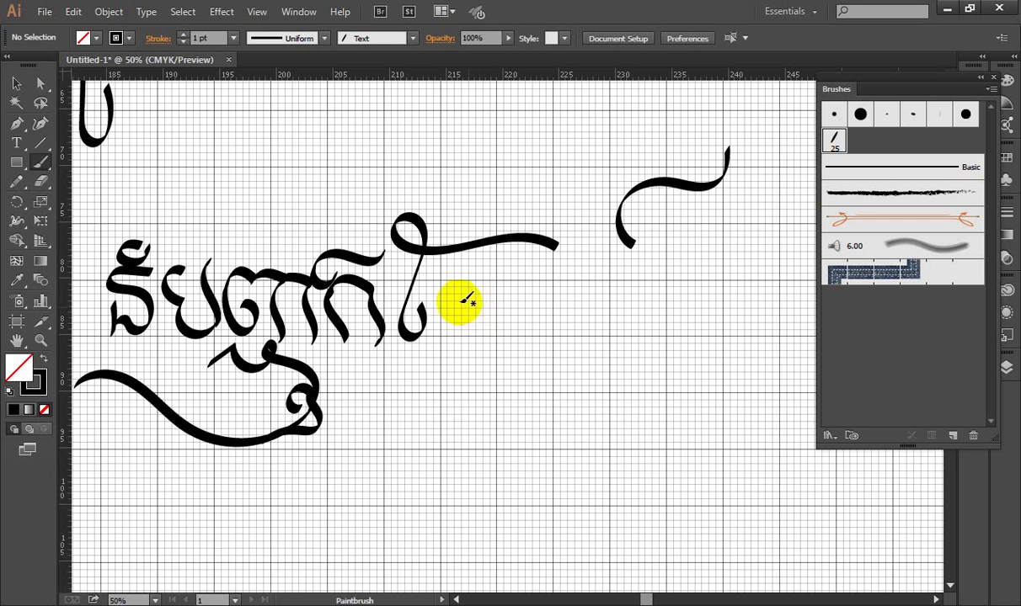
mouse_move(466, 279)
mouse_down()
mouse_move(455, 282)
mouse_move(515, 252)
mouse_move(455, 322)
mouse_move(462, 342)
mouse_move(502, 324)
mouse_move(519, 274)
mouse_move(536, 263)
mouse_up()
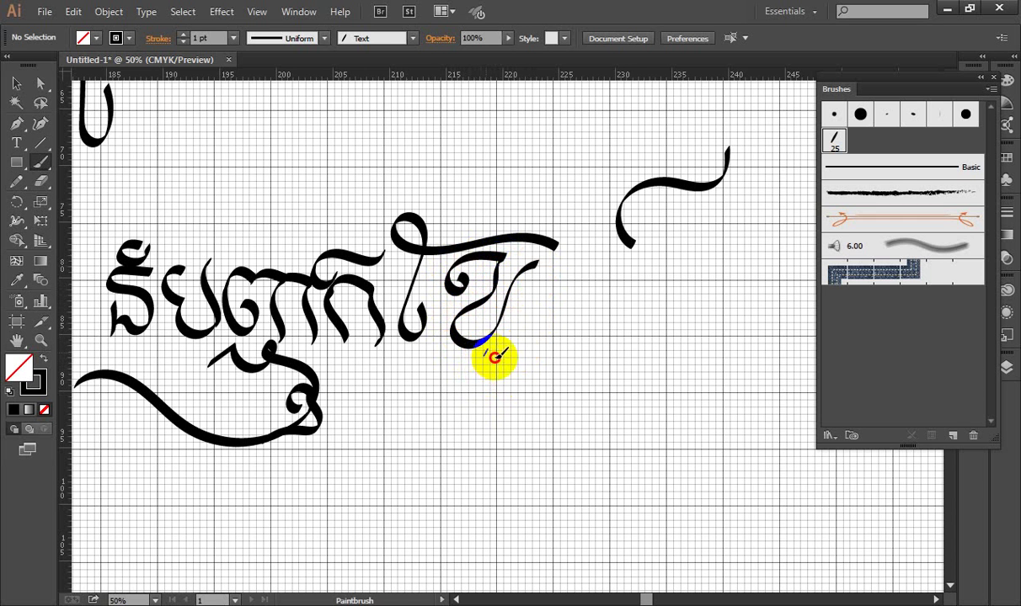
- Add a hooked stroke with a tail, a short joining stroke at the swash, and a curled loop ending the word
mouse_move(494, 363)
mouse_down()
mouse_move(494, 403)
mouse_move(505, 387)
mouse_move(421, 381)
mouse_move(382, 362)
mouse_move(375, 327)
mouse_up()
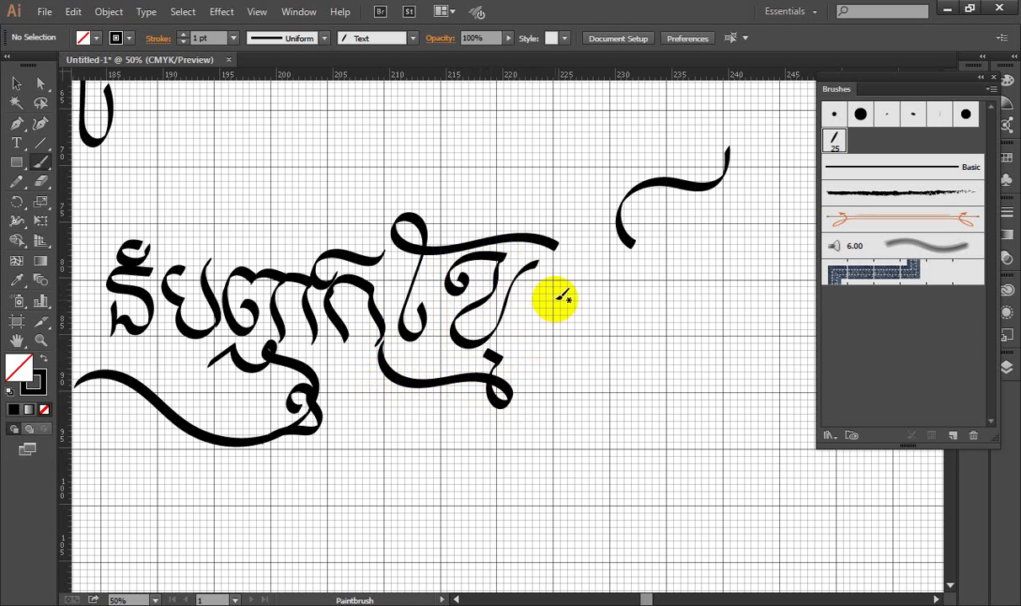
drag(295, 360, 324, 355)
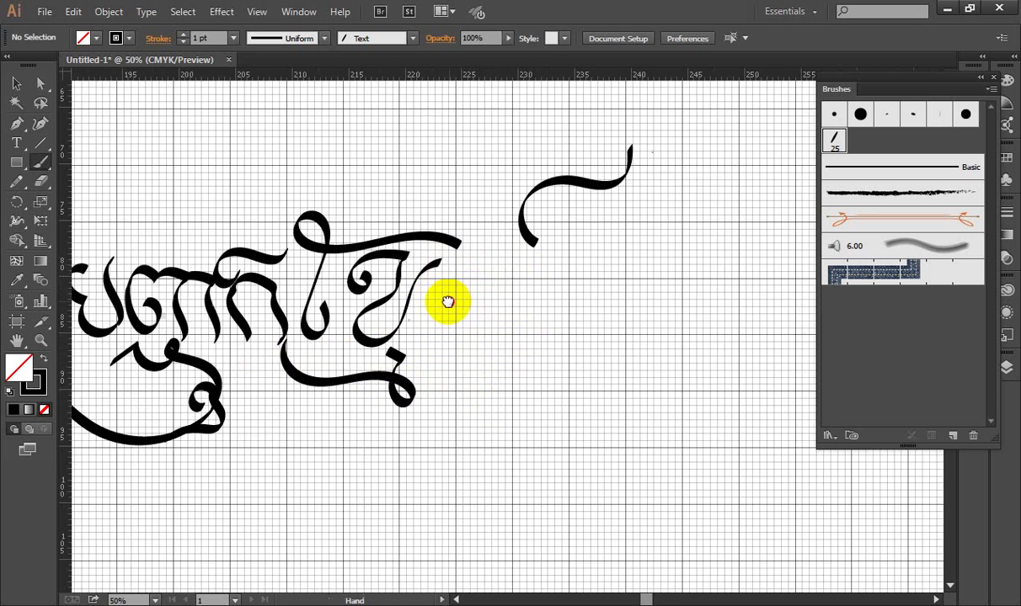
drag(546, 323, 450, 305)
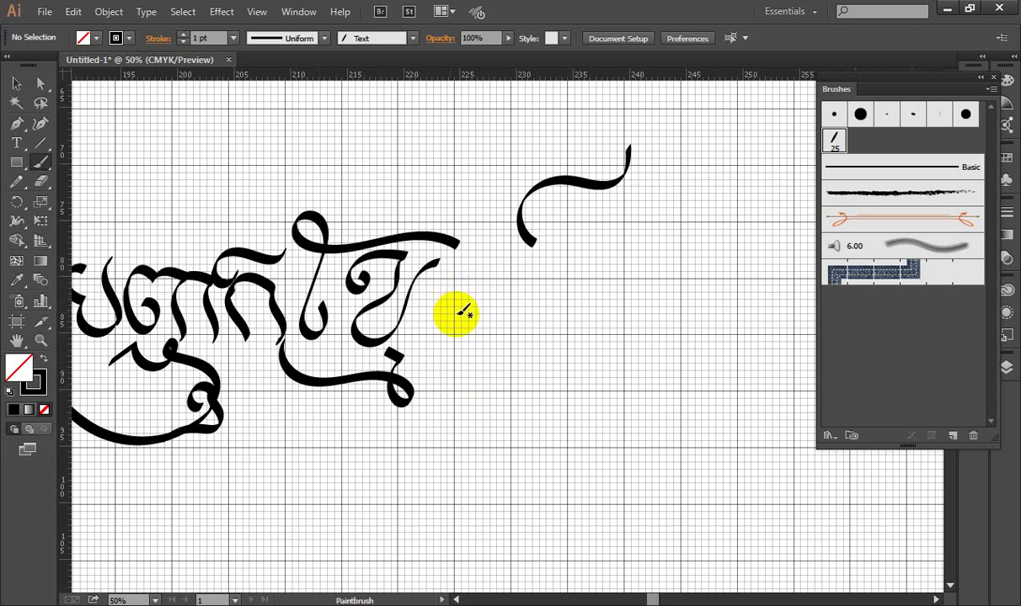
mouse_move(437, 261)
mouse_down()
mouse_move(455, 299)
mouse_move(454, 333)
mouse_move(434, 322)
mouse_up()
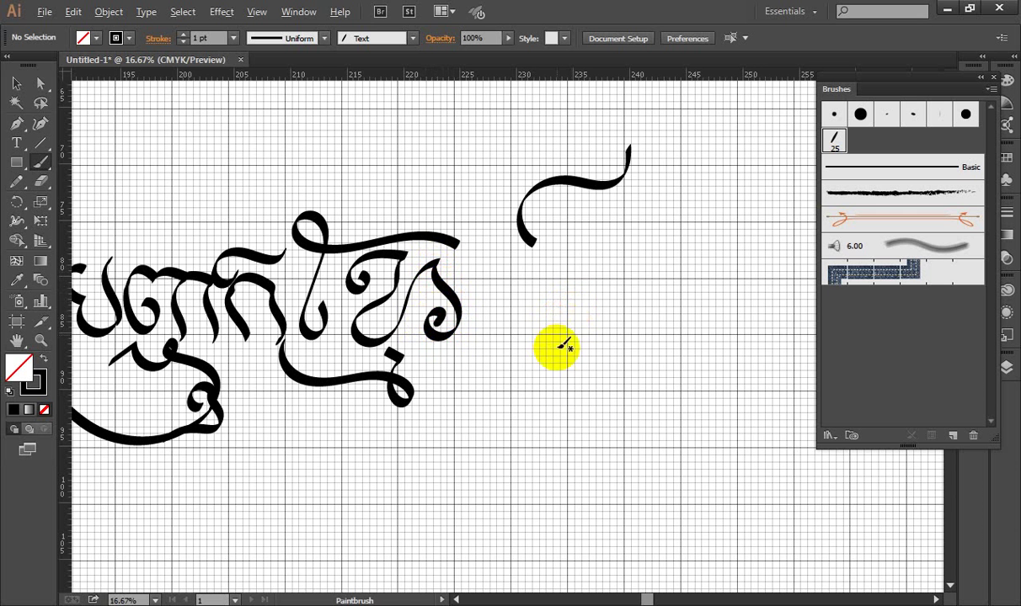
- Zoom out and pan down past the lettering to the notes with the 29/7/16 deadline and Jan Feb Mar
scroll(560, 346, down, 1)
scroll(581, 313, down, 2)
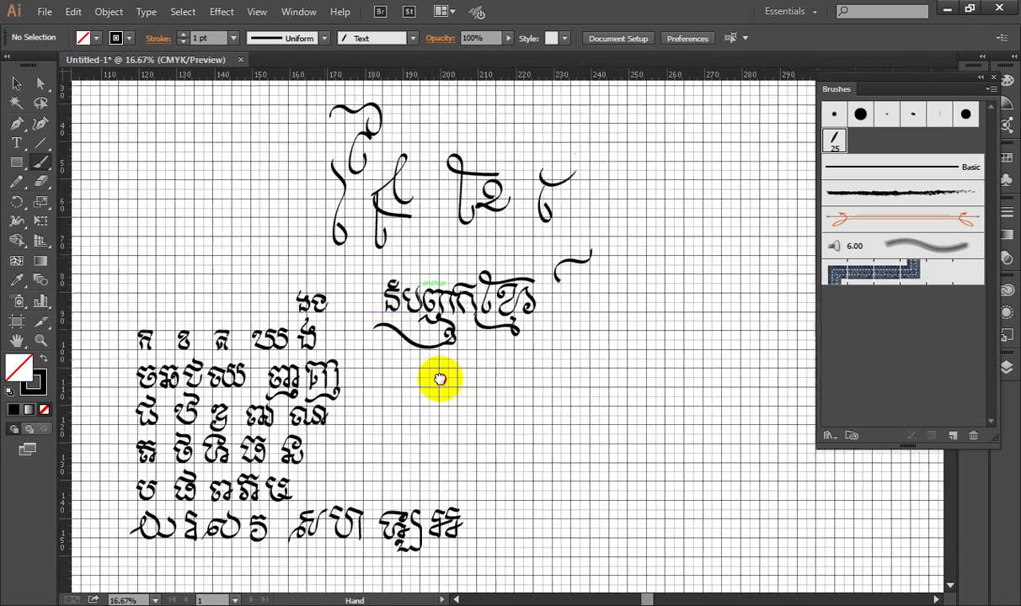
drag(311, 240, 472, 376)
drag(425, 307, 417, 239)
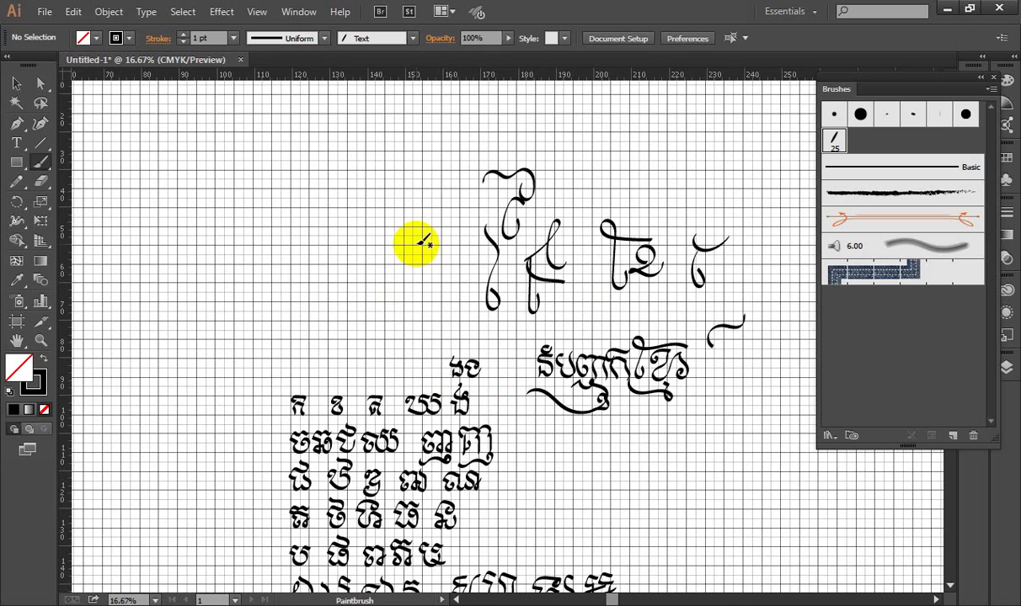
scroll(314, 266, up, 1)
drag(463, 307, 423, 246)
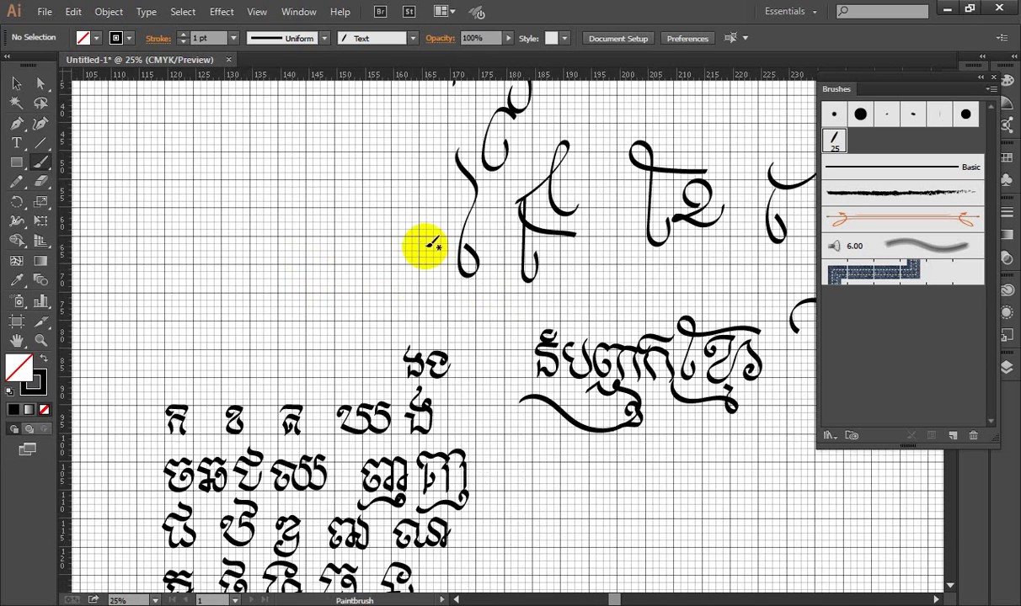
scroll(410, 274, down, 1)
drag(513, 290, 416, 200)
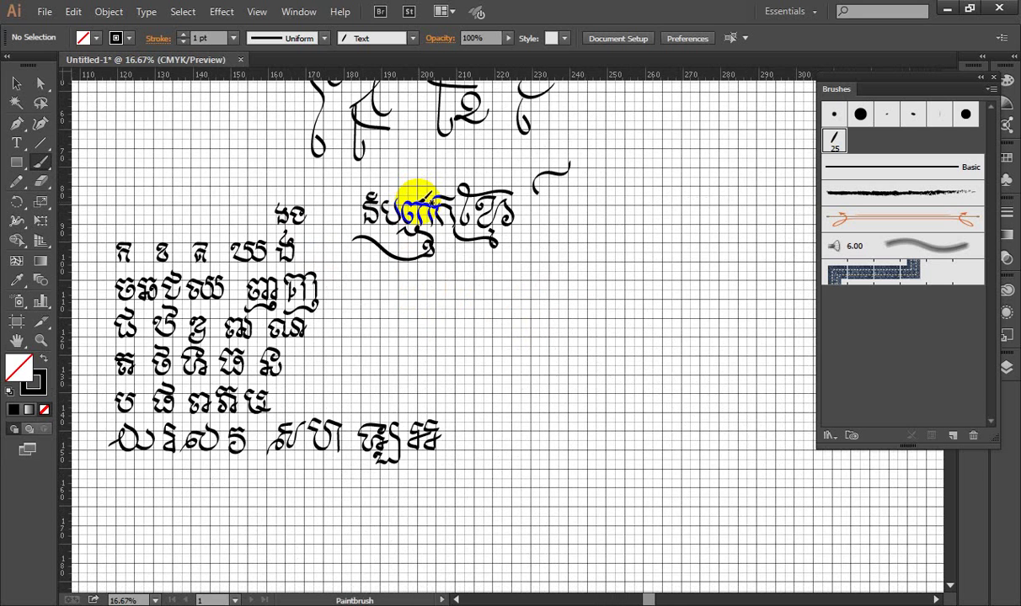
scroll(426, 244, up, 1)
scroll(444, 270, down, 4)
scroll(451, 288, down, 5)
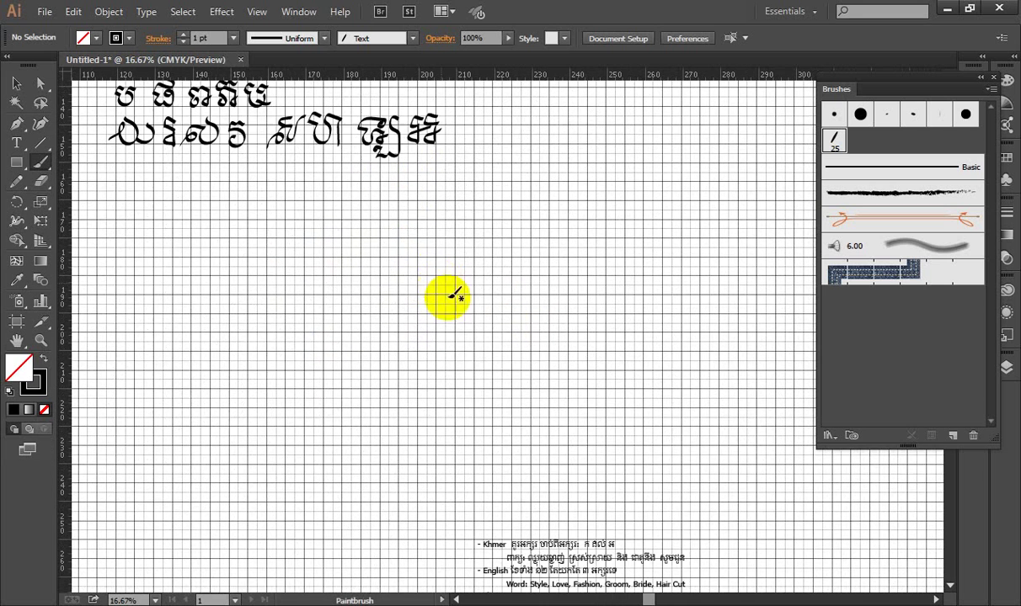
scroll(472, 320, right, 2)
scroll(412, 362, down, 3)
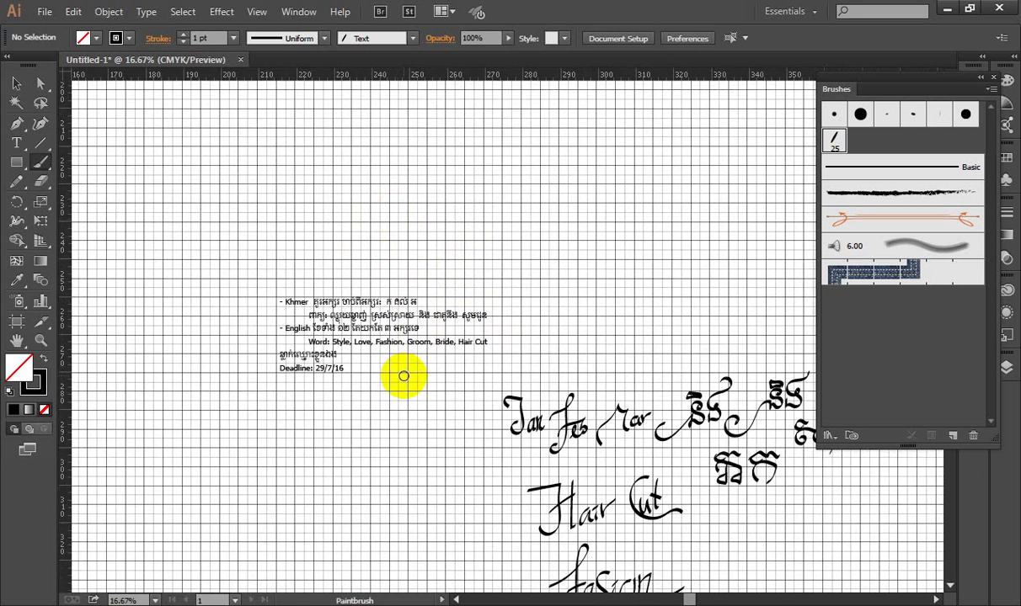
- Zoom into the assignment notes and hide the document grid with Ctrl+'
scroll(407, 372, up, 4)
scroll(472, 380, left, 1)
scroll(482, 416, down, 1)
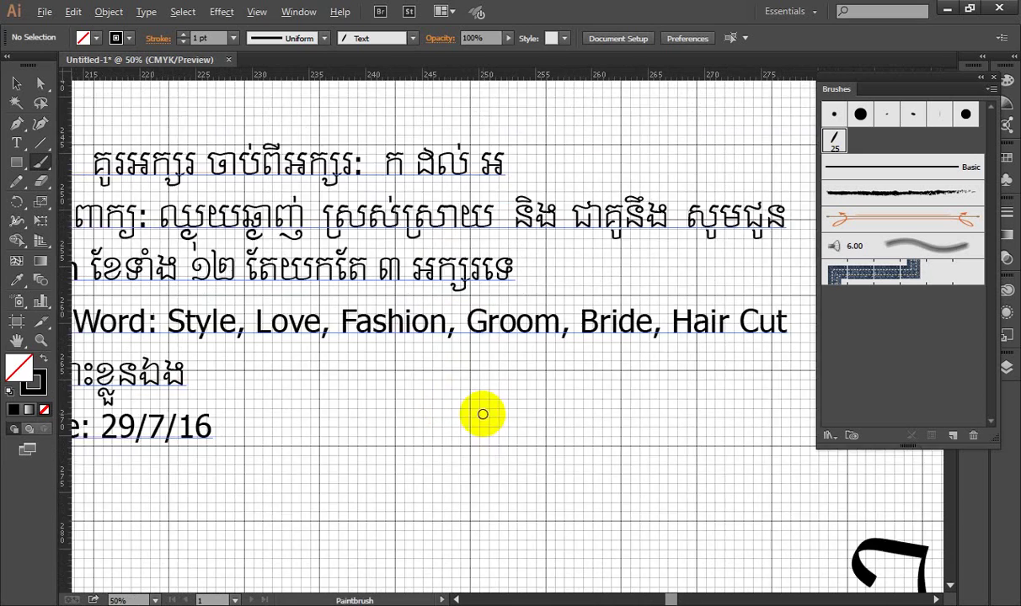
scroll(483, 414, down, 1)
scroll(449, 364, down, 1)
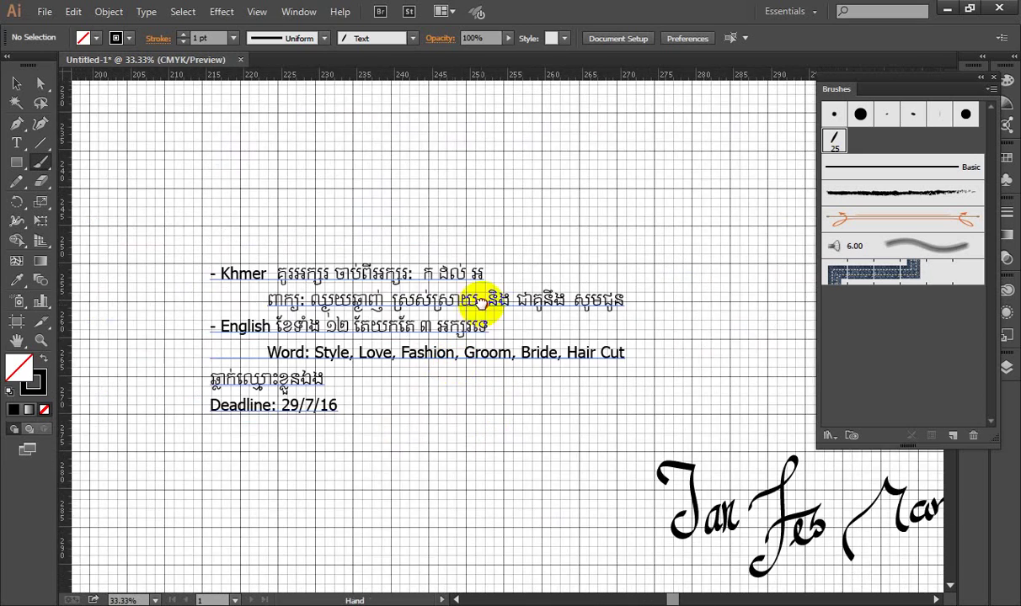
drag(482, 300, 467, 262)
scroll(442, 279, up, 1)
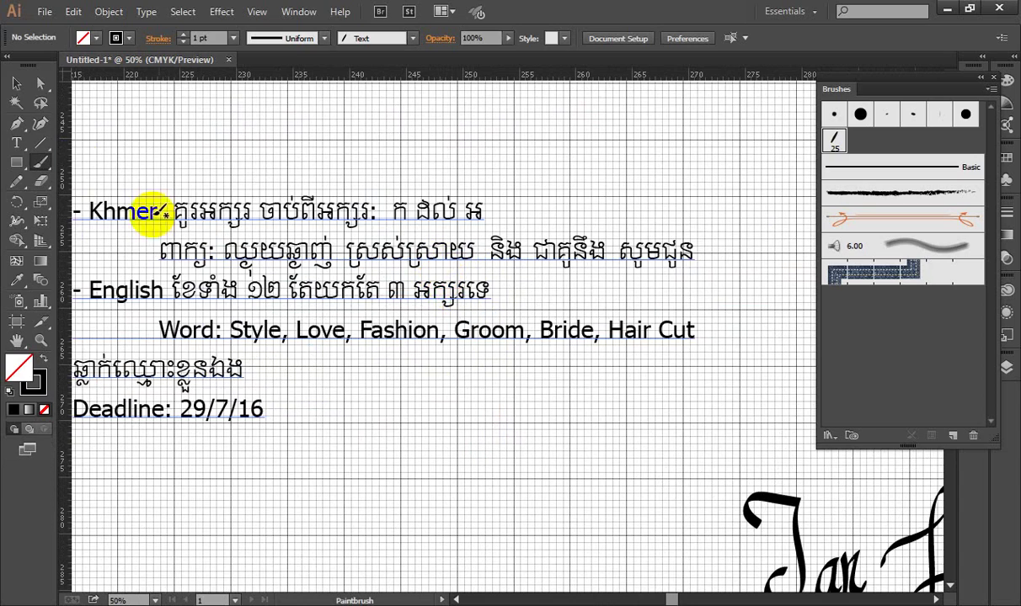
click(18, 82)
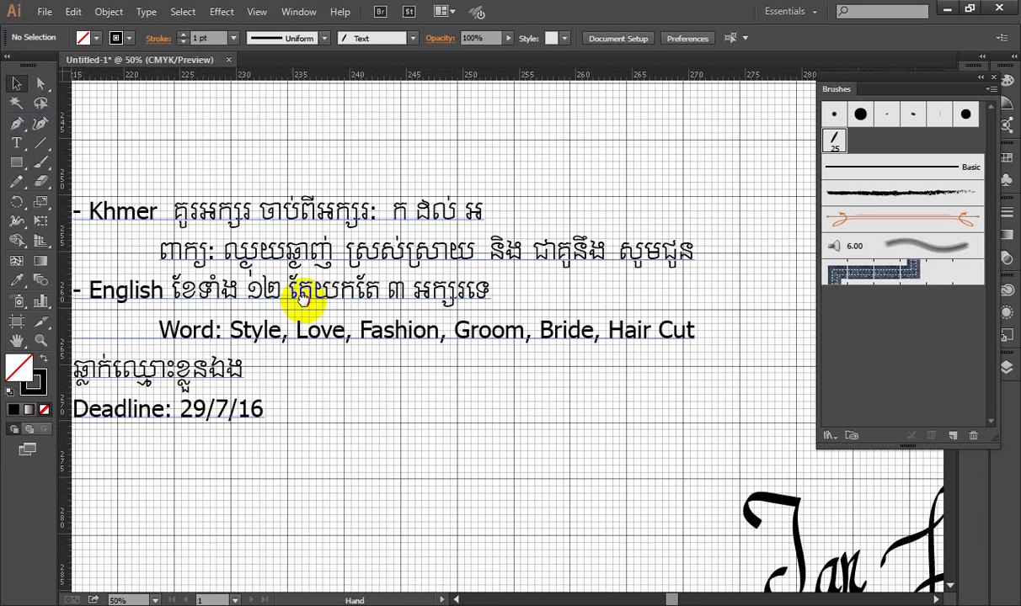
drag(293, 299, 323, 295)
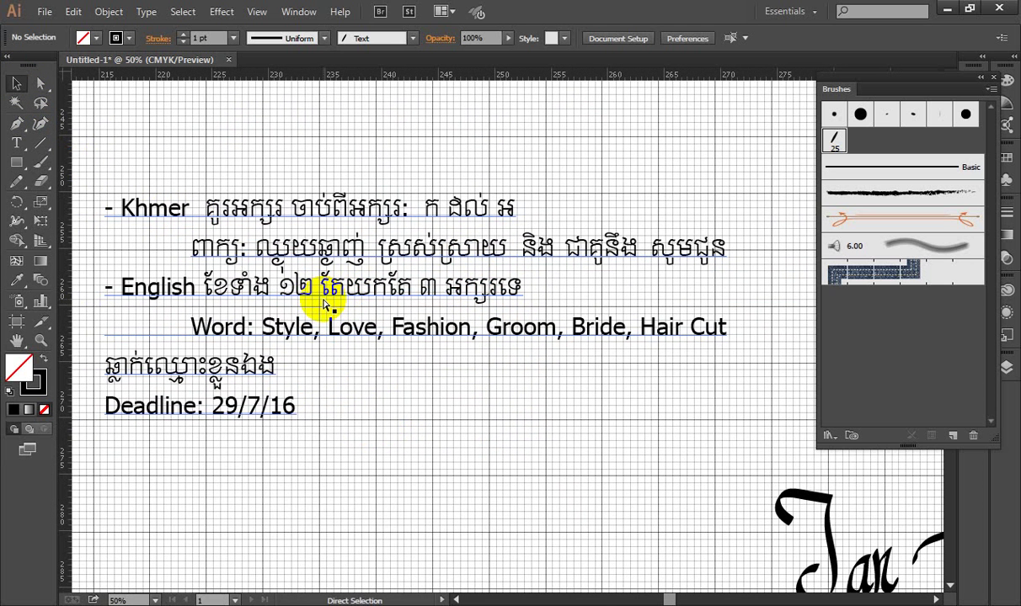
key(ctrl+apostrophe)
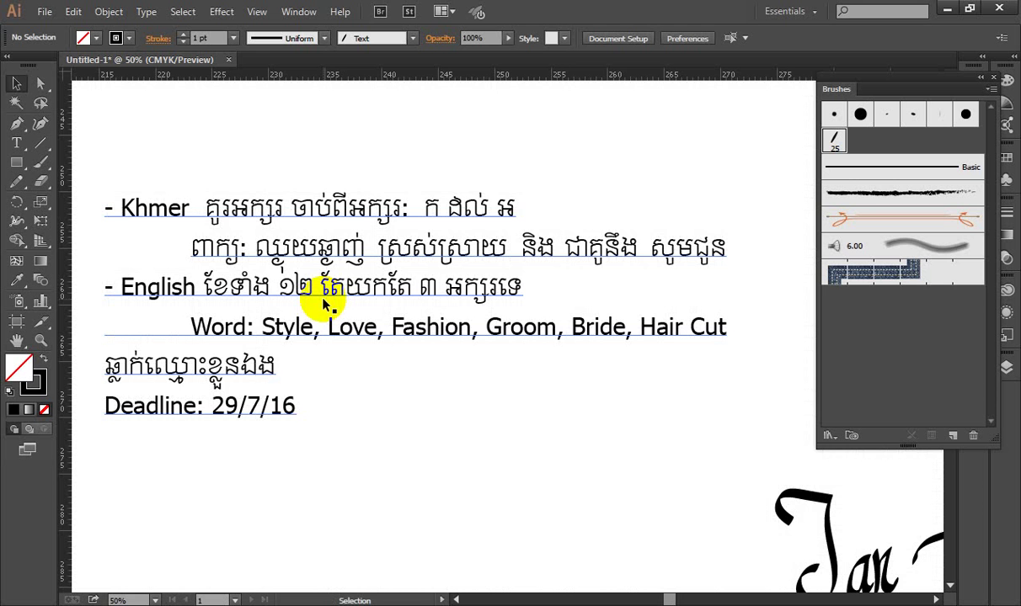
- Marquee-select all the notes text objects, then deselect them
click(510, 174)
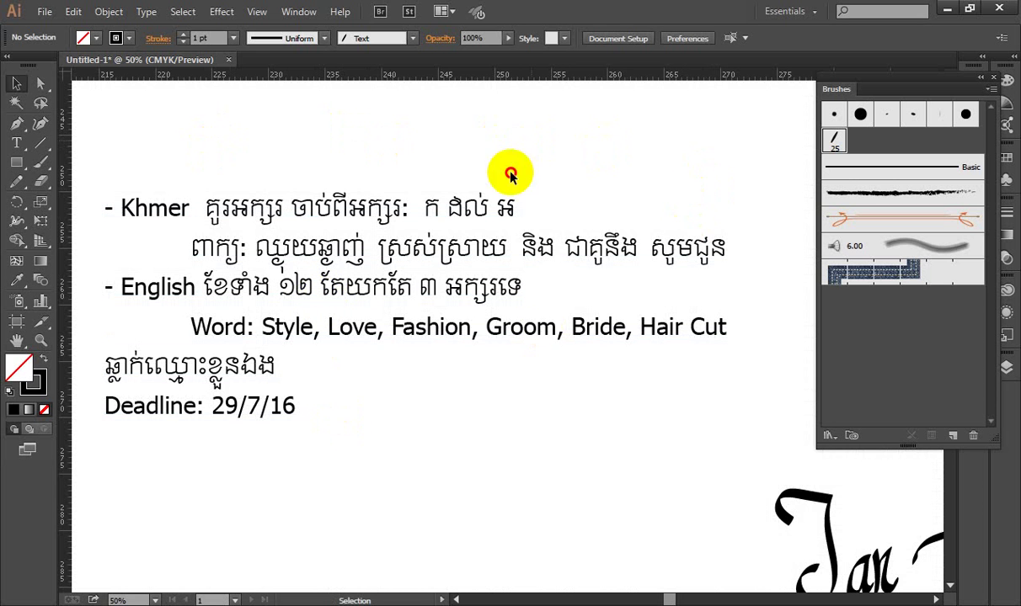
drag(510, 174, 125, 486)
click(308, 485)
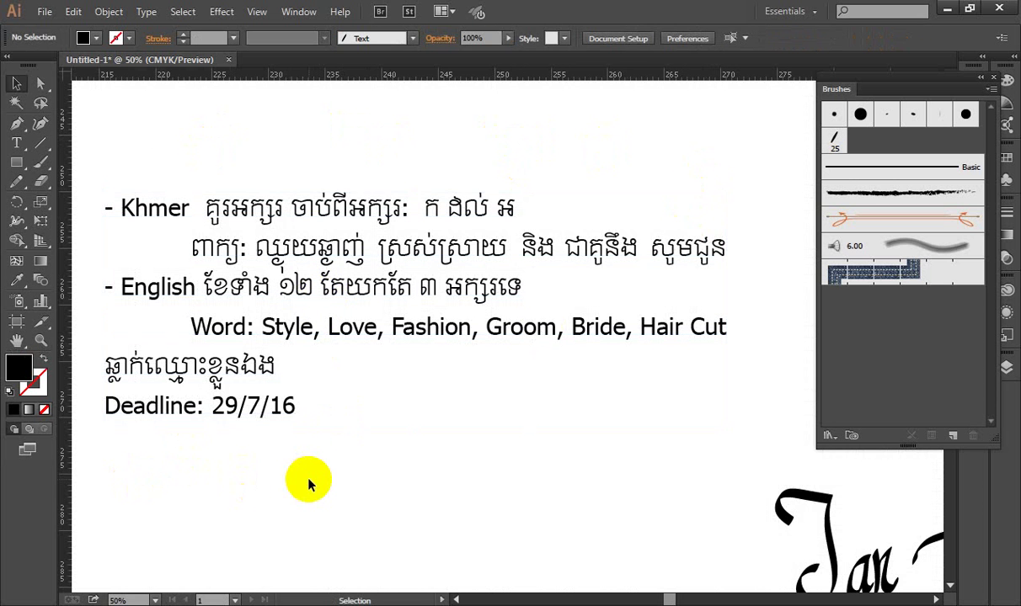